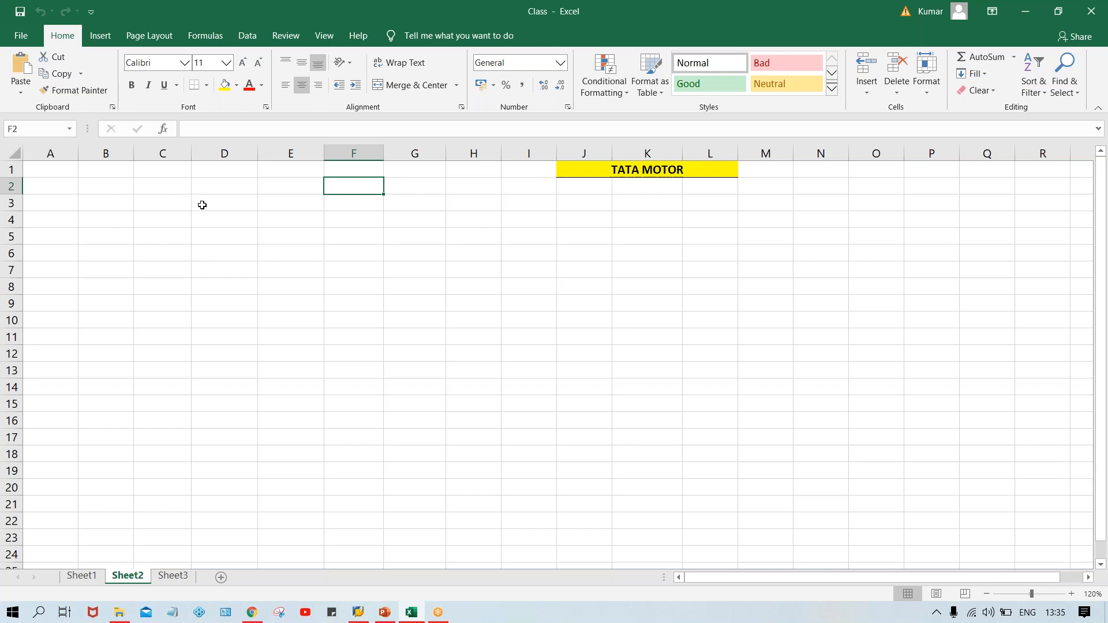
Enter the month abbreviations JAN through JUN down column D starting at D3.
{"action": "left_click", "coordinate": [202, 204]}
{"action": "key", "text": "Caps_Lock"}
{"action": "type", "text": "JAN"}
{"action": "key", "text": "Return"}
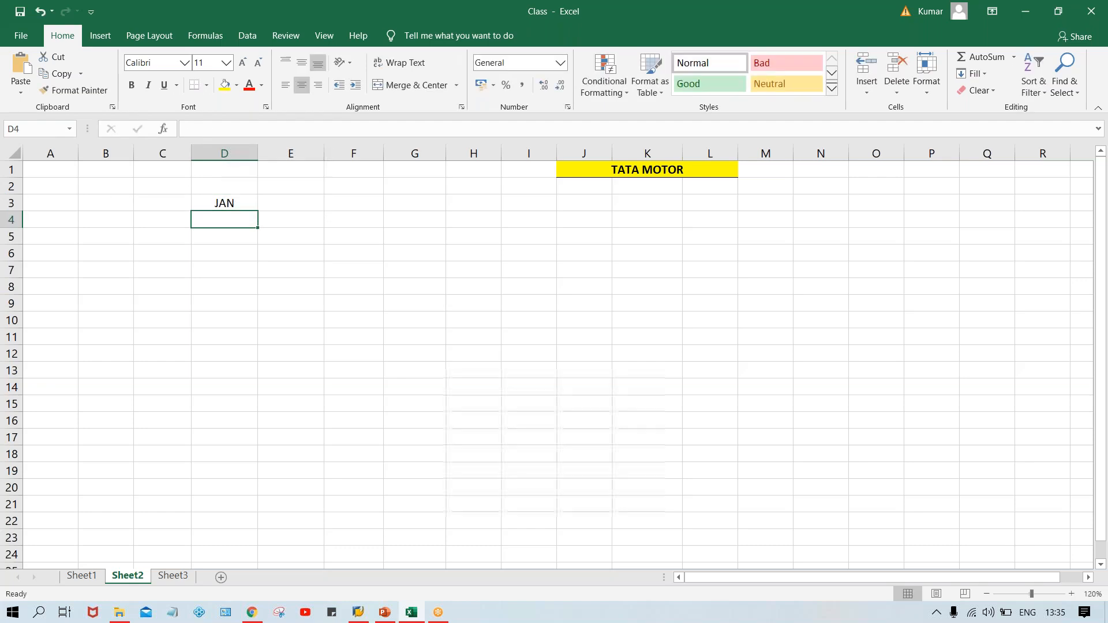
{"action": "type", "text": "FEB"}
{"action": "key", "text": "Return"}
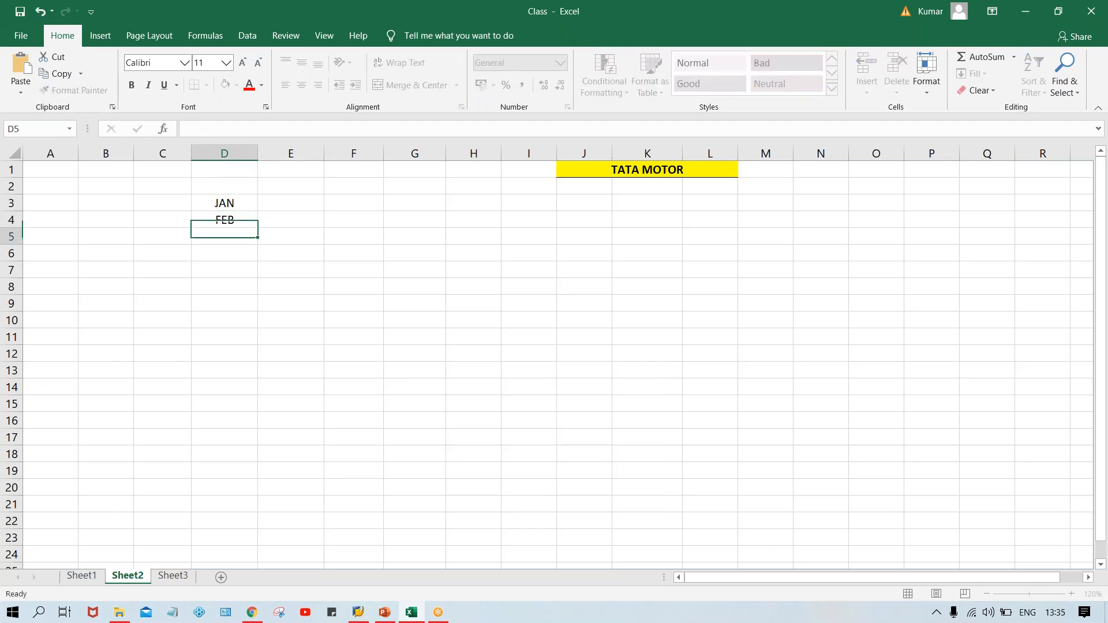
{"action": "type", "text": "MAR"}
{"action": "key", "text": "Return"}
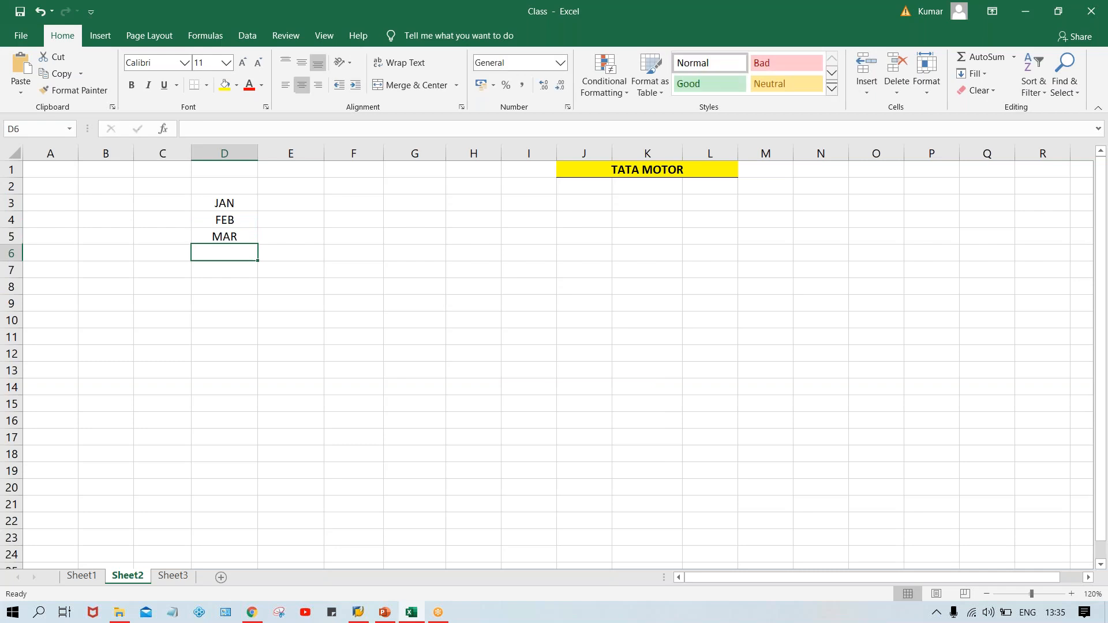
{"action": "type", "text": "APR"}
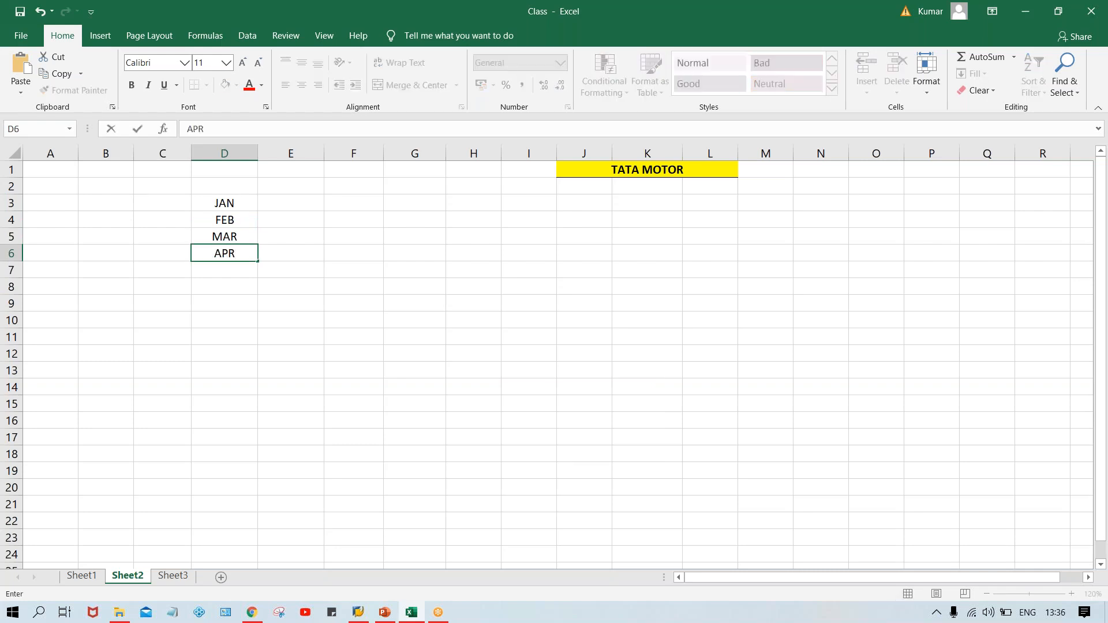
{"action": "key", "text": "Return"}
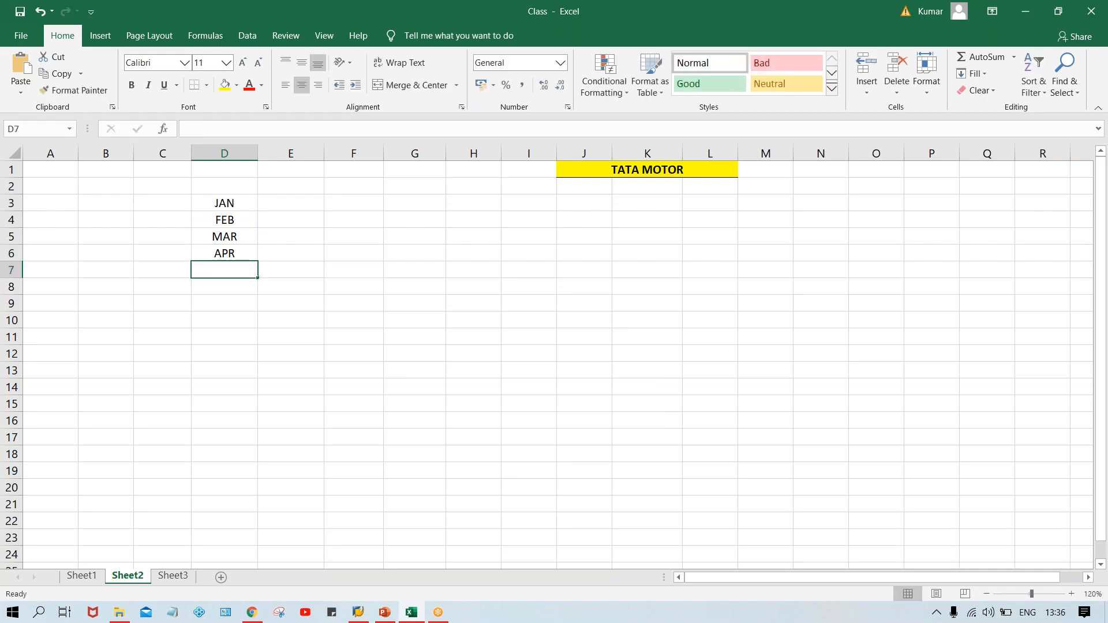
{"action": "type", "text": "MAY"}
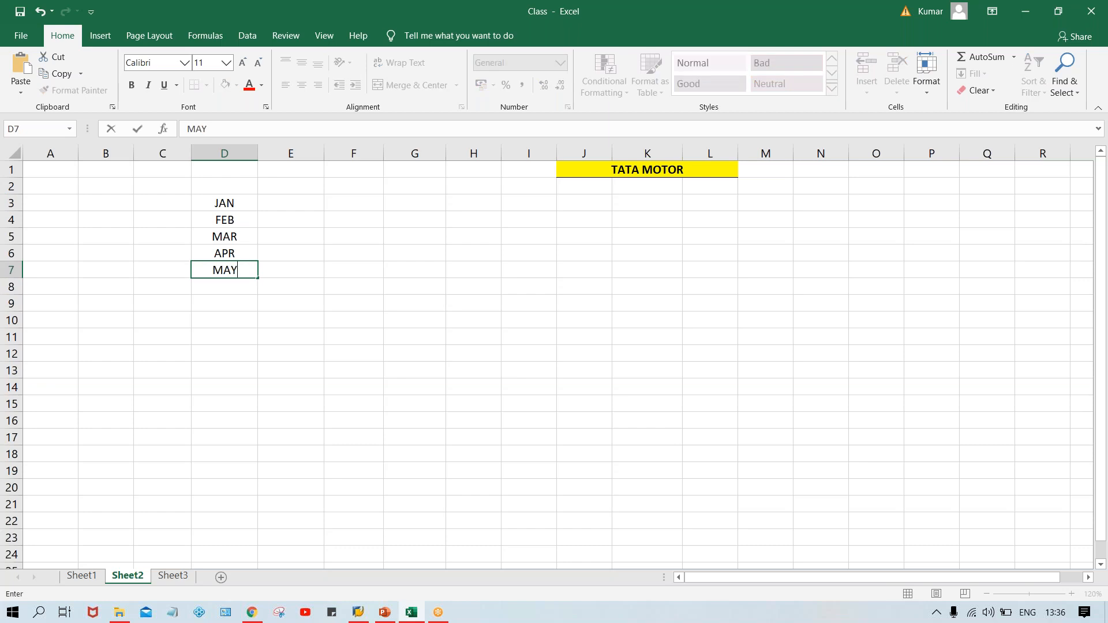
{"action": "key", "text": "Return"}
{"action": "type", "text": "JUNE"}
{"action": "key", "text": "BackSpace"}
{"action": "key", "text": "Return"}
Continue the month list with JUL through DEC in D9 to D14.
{"action": "type", "text": "JUL"}
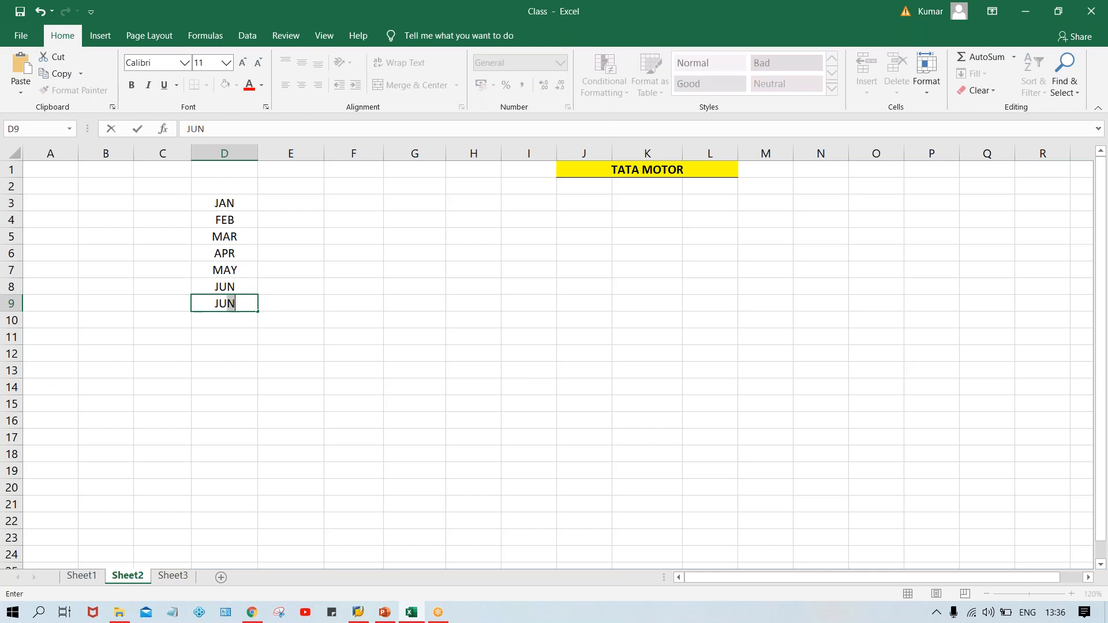
{"action": "key", "text": "Return"}
{"action": "type", "text": "AUG"}
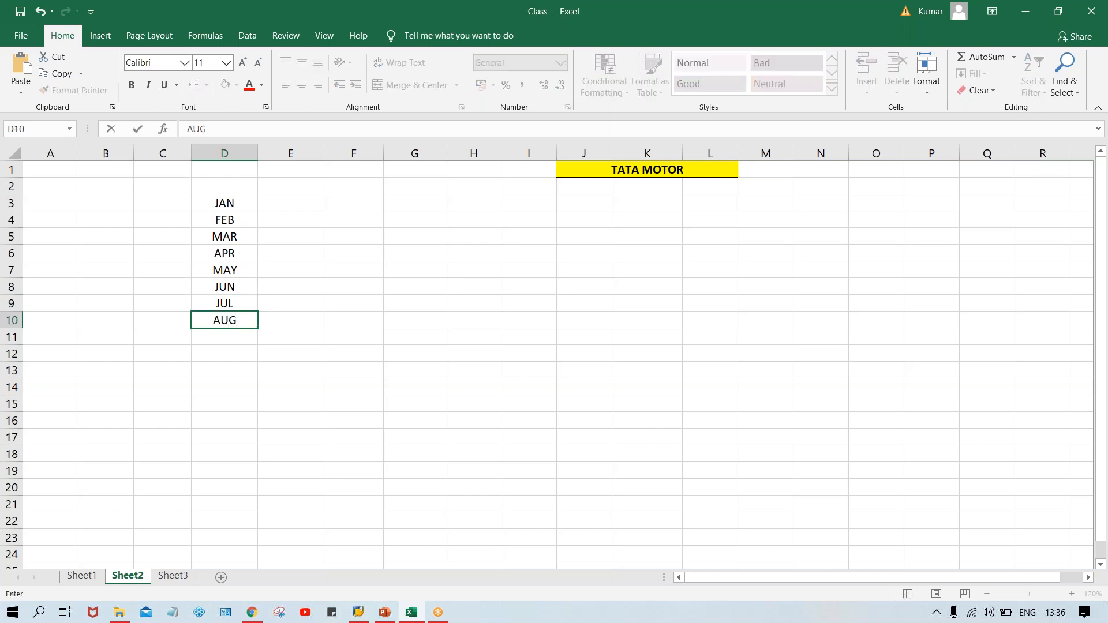
{"action": "key", "text": "Return"}
{"action": "type", "text": "SEP"}
{"action": "key", "text": "Return"}
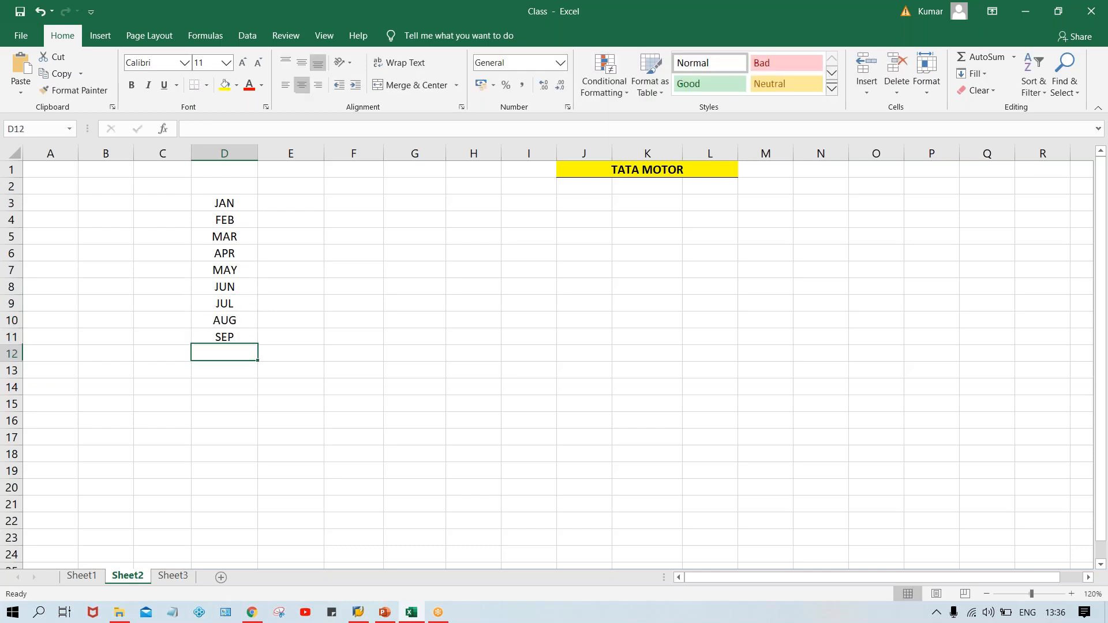
{"action": "type", "text": "OCT"}
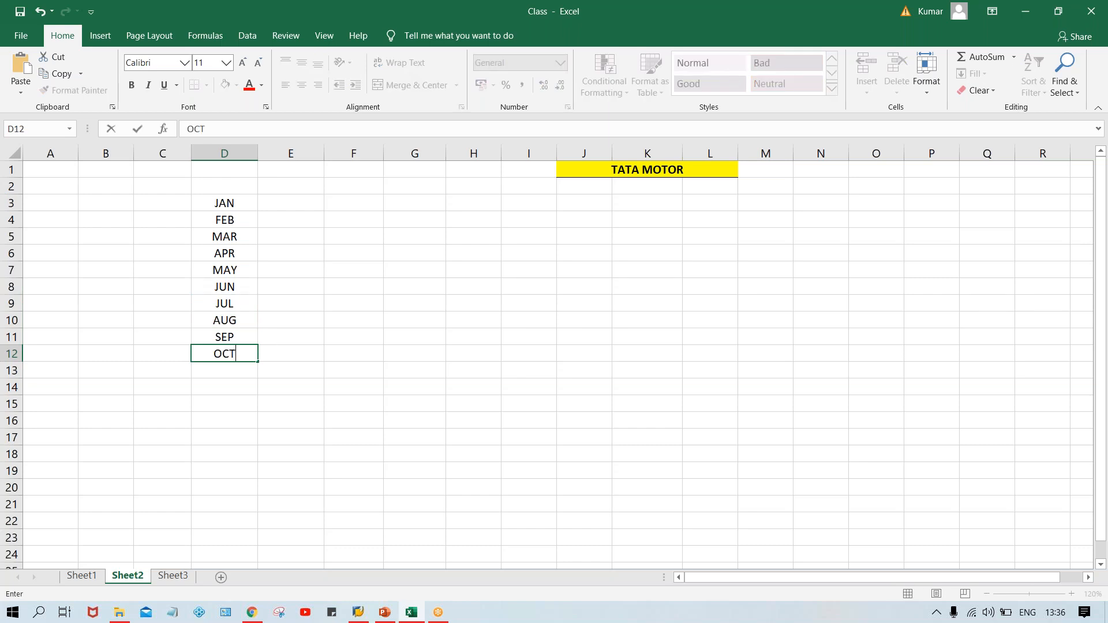
{"action": "key", "text": "Return"}
{"action": "type", "text": "NOV"}
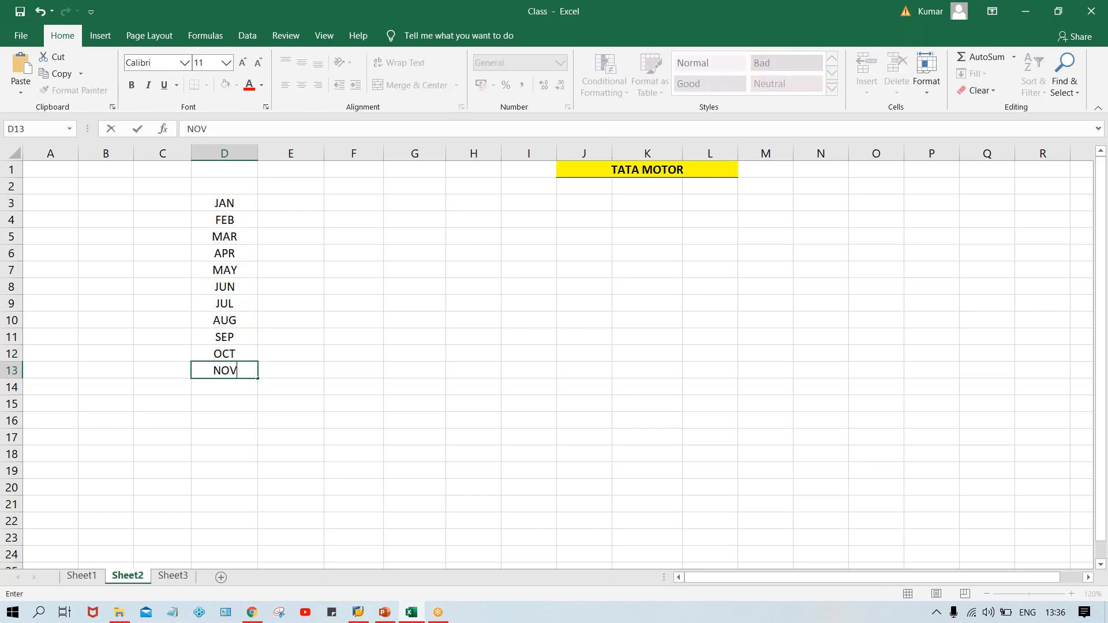
{"action": "key", "text": "Return"}
{"action": "type", "text": "DEC"}
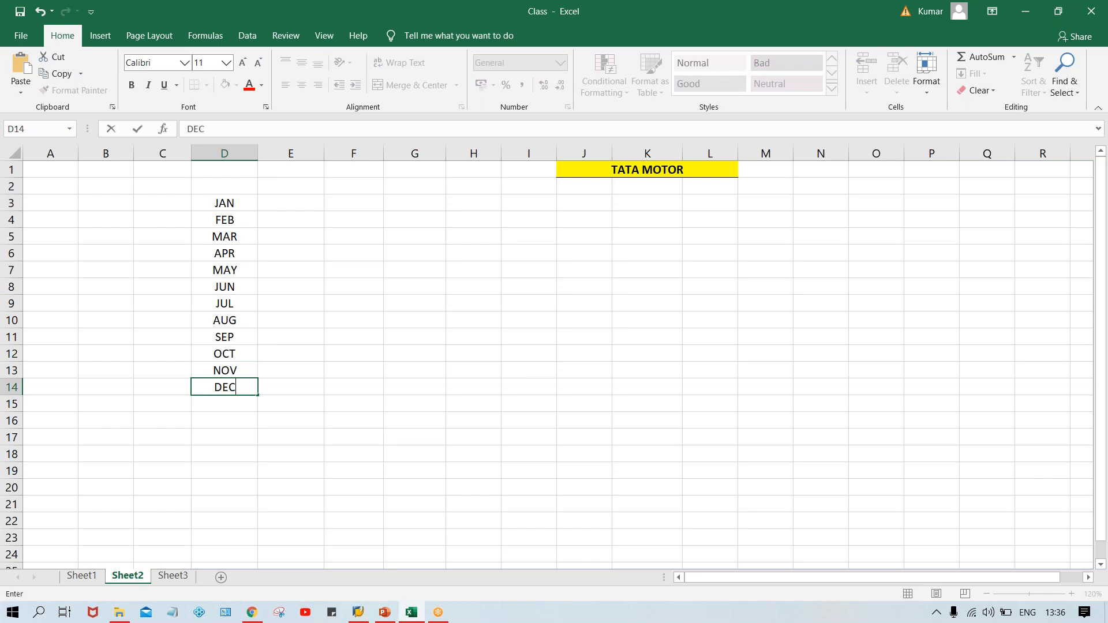
{"action": "key", "text": "Return"}
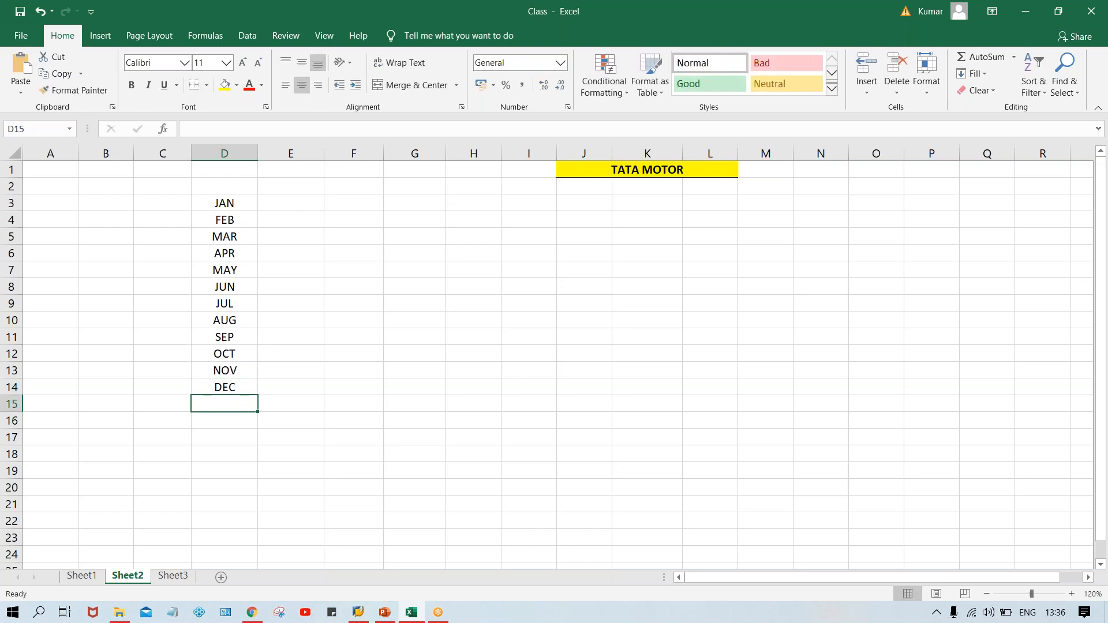
Add a bold MONTH header in D2 above the month list.
{"action": "left_click", "coordinate": [230, 188]}
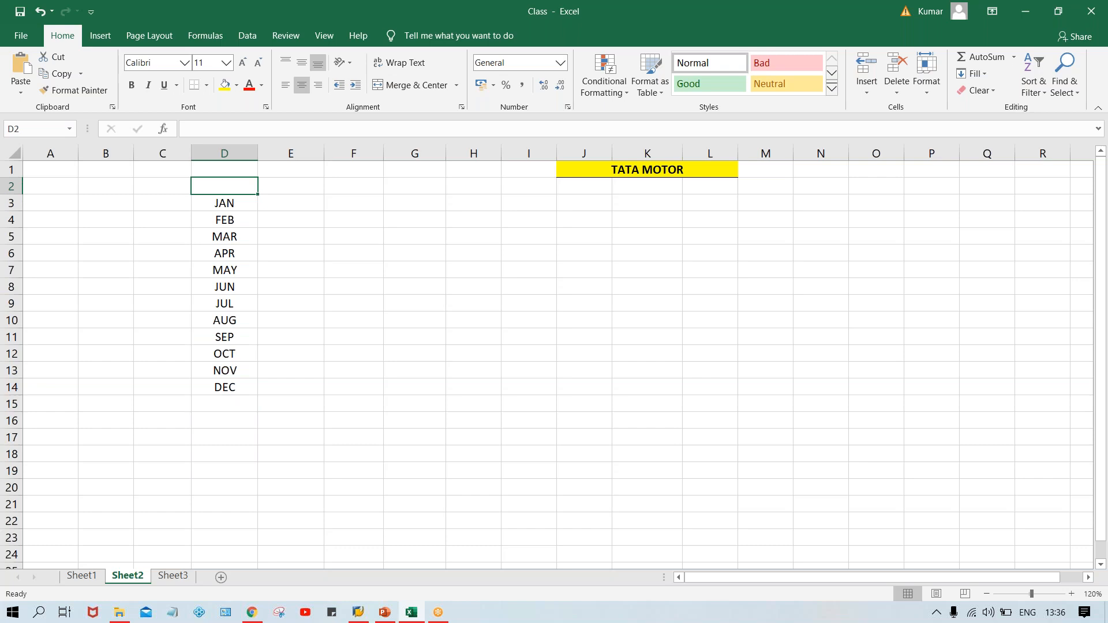
{"action": "type", "text": "MONTH"}
{"action": "key", "text": "Return"}
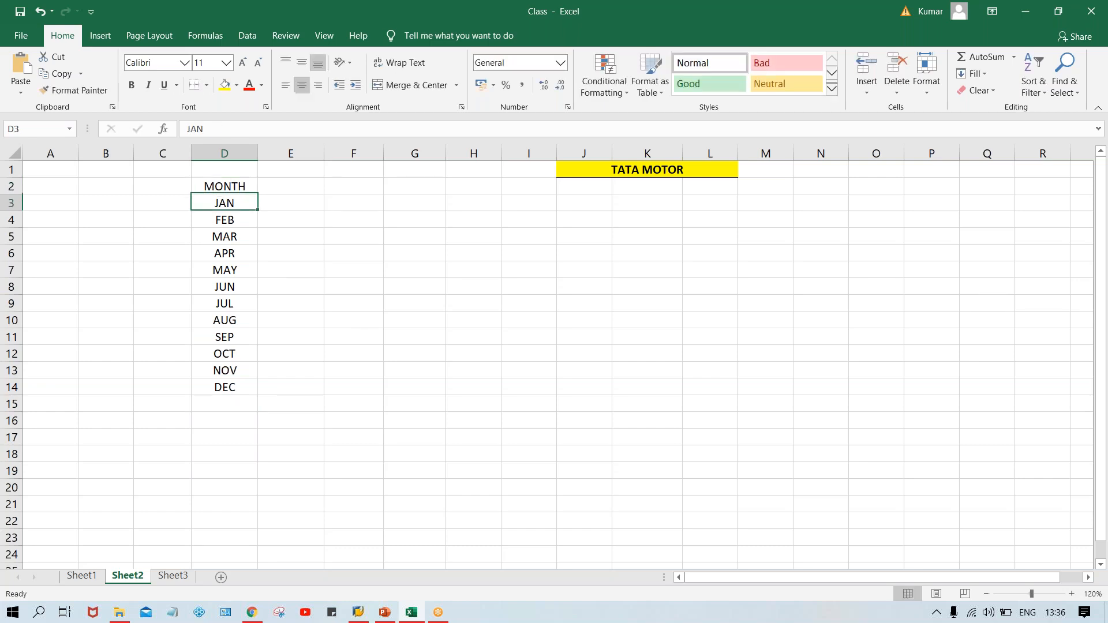
{"action": "left_click", "coordinate": [228, 186]}
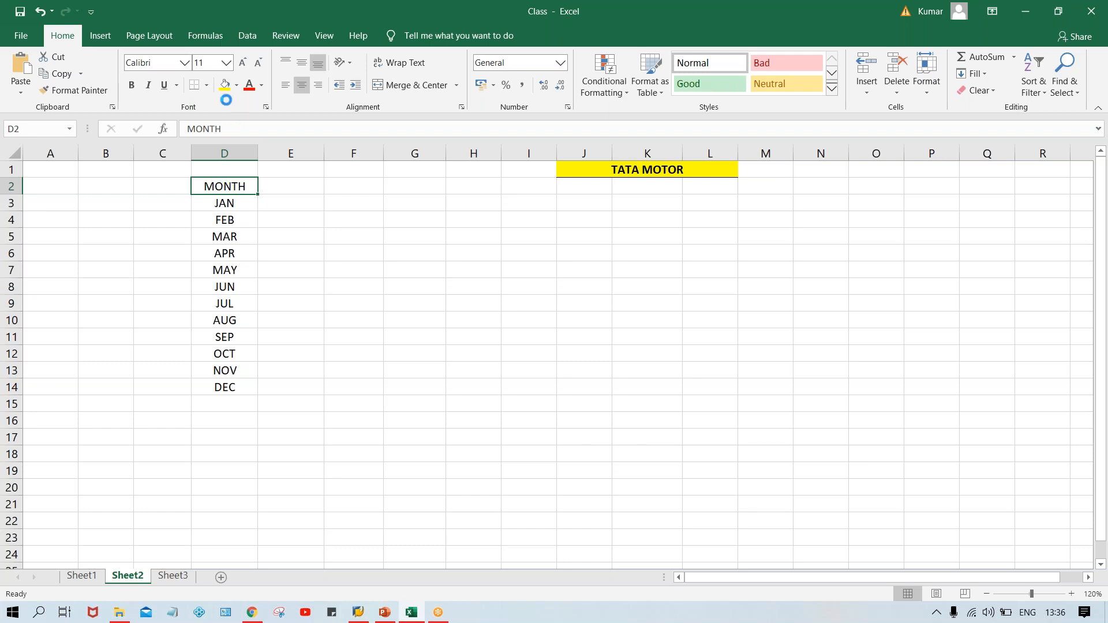
{"action": "key", "text": "ctrl+b"}
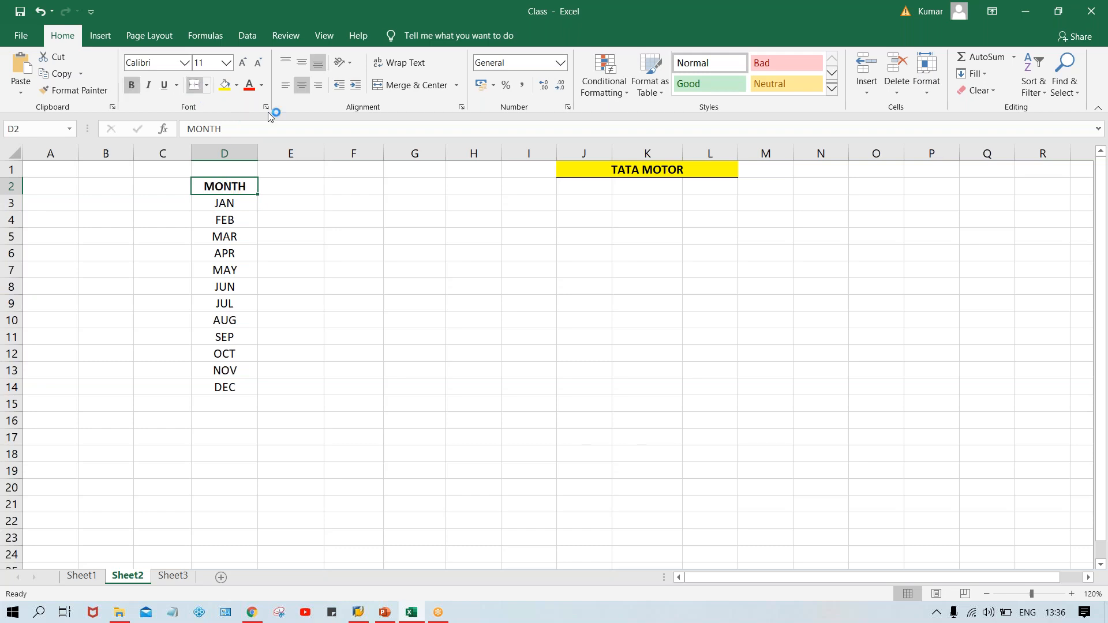
Enter PPV in K3 and TPPV in K4, and make PPV bold.
{"action": "left_click", "coordinate": [296, 186]}
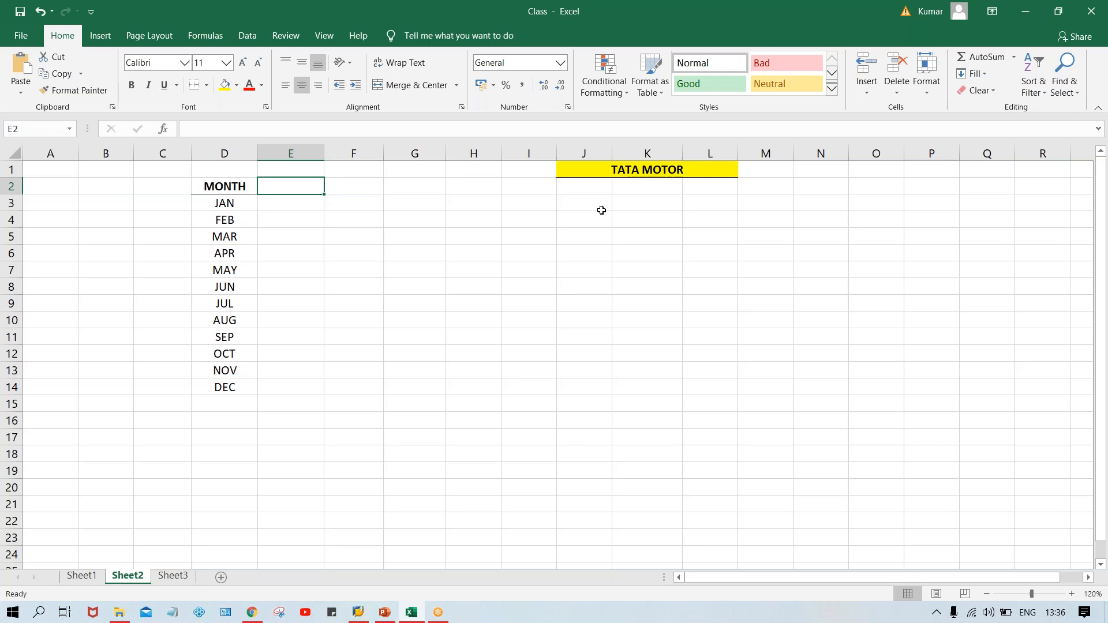
{"action": "left_click", "coordinate": [639, 204]}
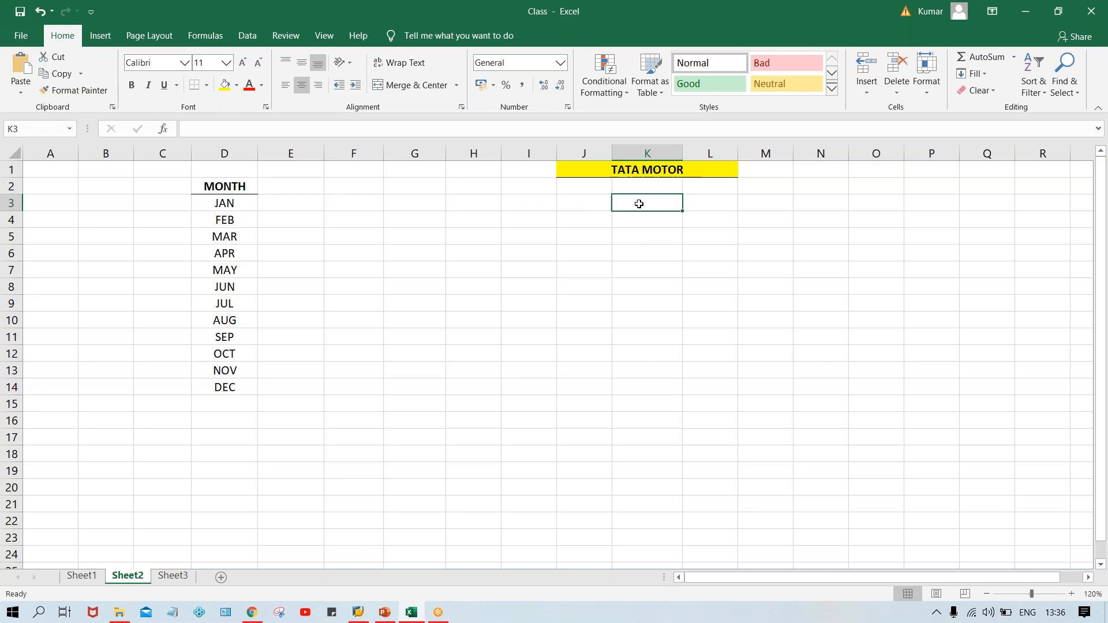
{"action": "type", "text": "TPPV"}
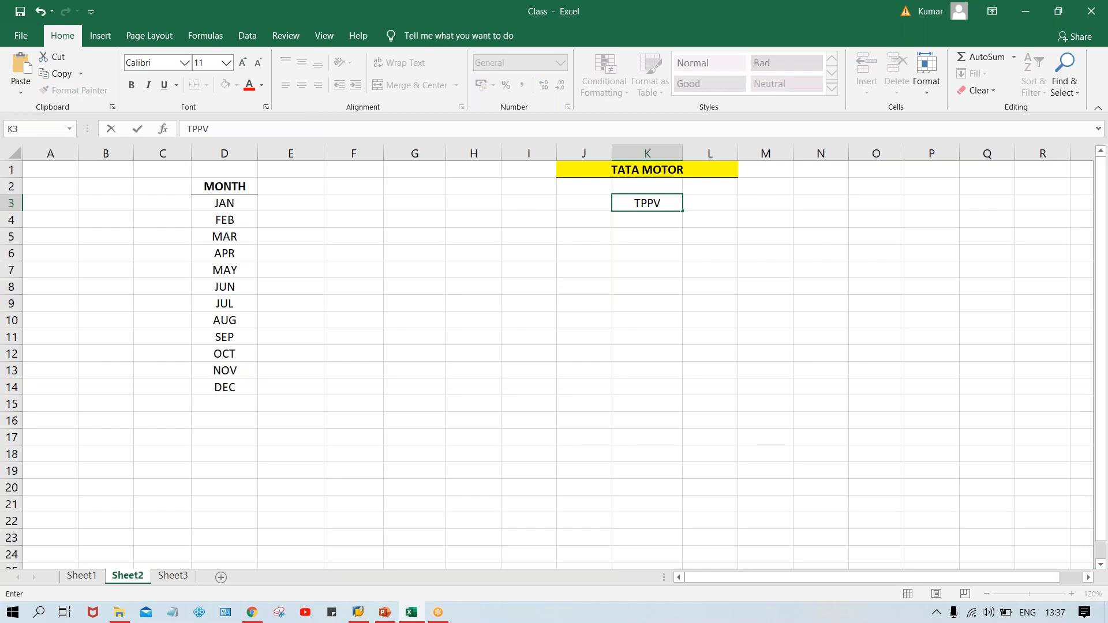
{"action": "key", "text": "BackSpace"}
{"action": "key", "text": "BackSpace"}
{"action": "key", "text": "BackSpace"}
{"action": "key", "text": "BackSpace"}
{"action": "type", "text": "PPV"}
{"action": "key", "text": "Return"}
{"action": "type", "text": "TPPV"}
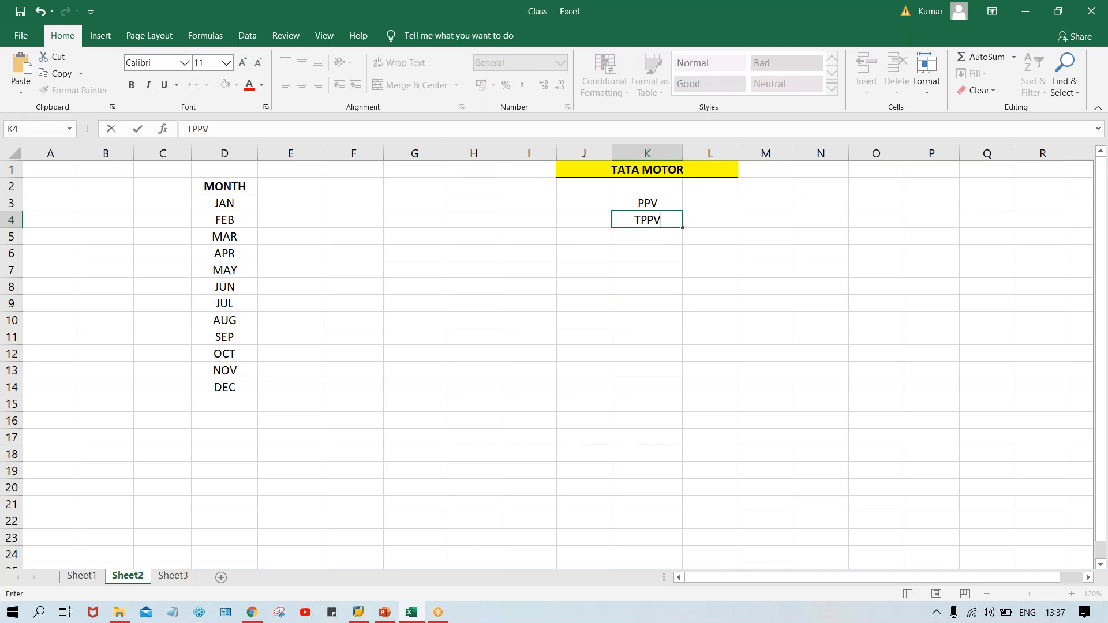
{"action": "key", "text": "Return"}
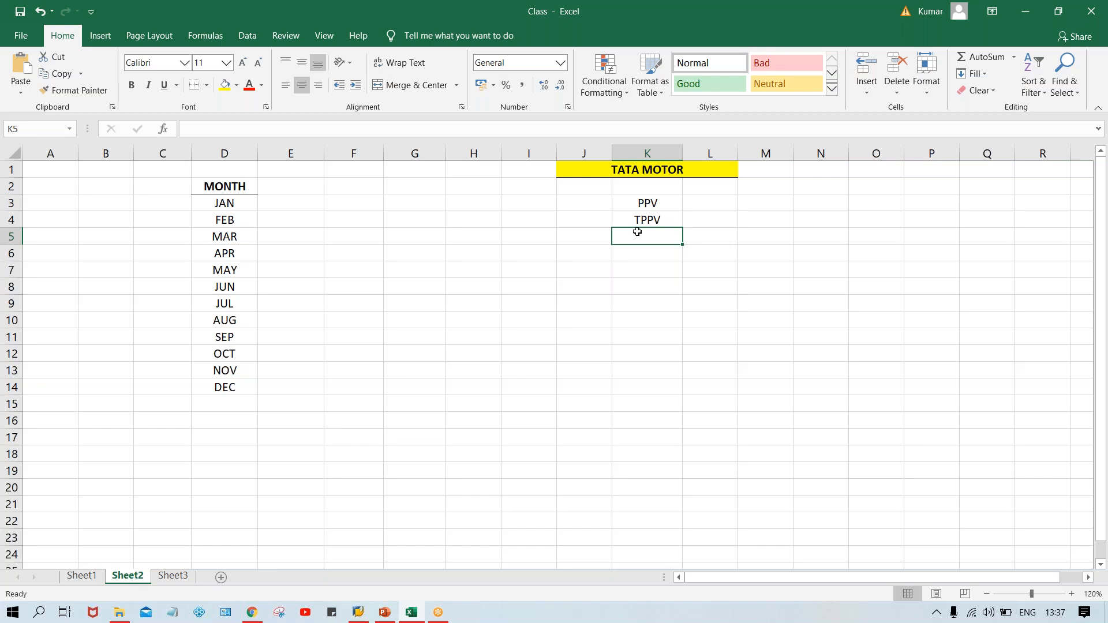
{"action": "left_click", "coordinate": [639, 202]}
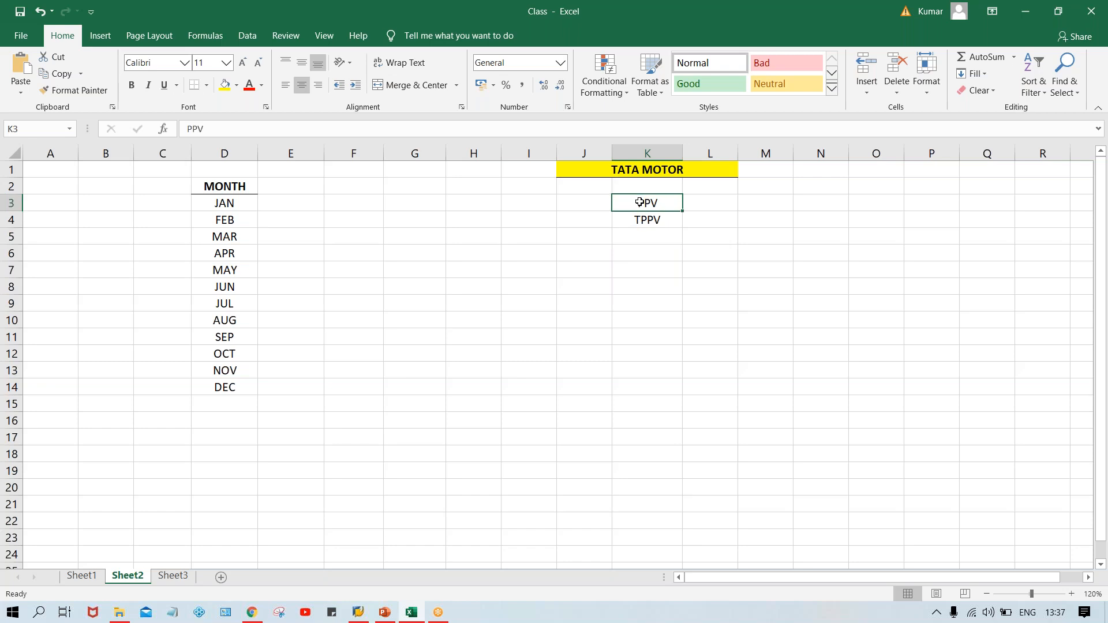
{"action": "key", "text": "ctrl+b"}
Enter the date 24.07.2020 in K8.
{"action": "left_click", "coordinate": [632, 288]}
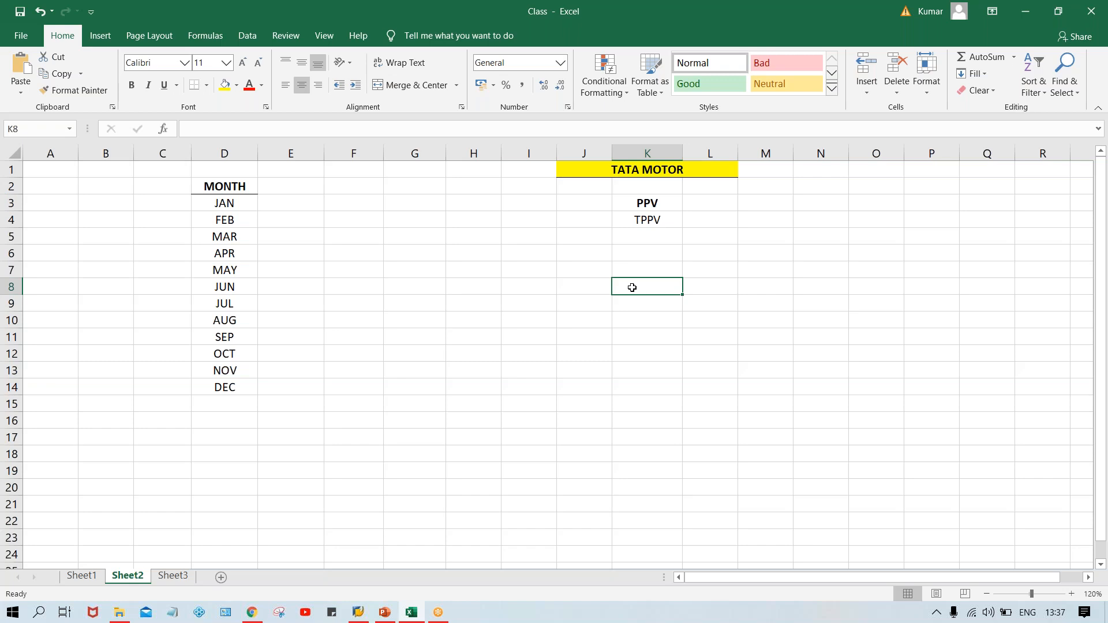
{"action": "type", "text": "24."}
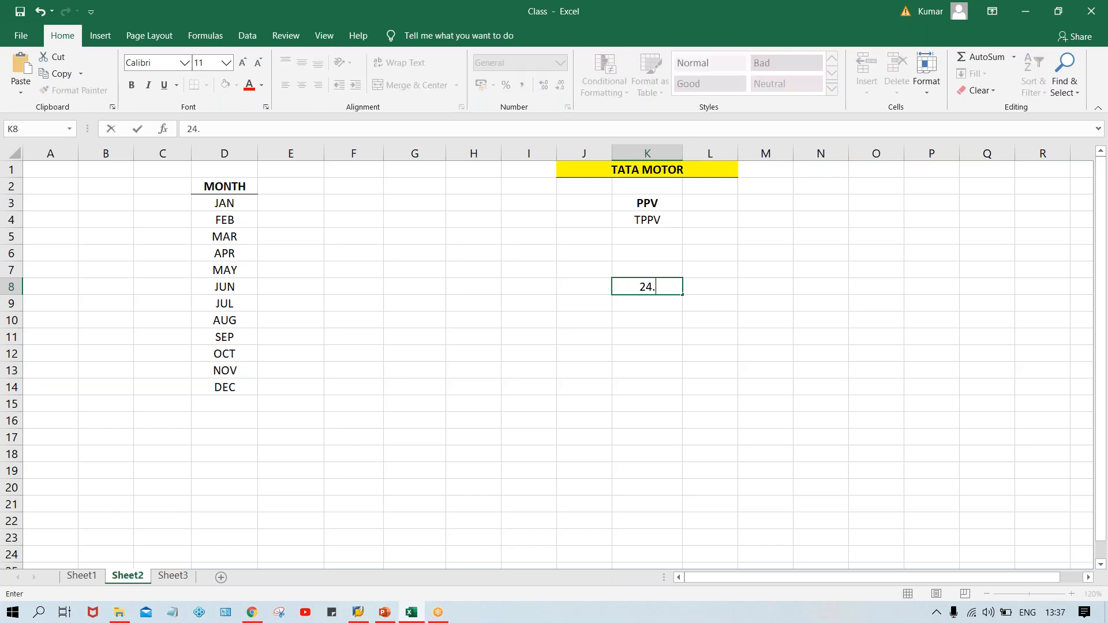
{"action": "type", "text": "07.2020"}
{"action": "key", "text": "Return"}
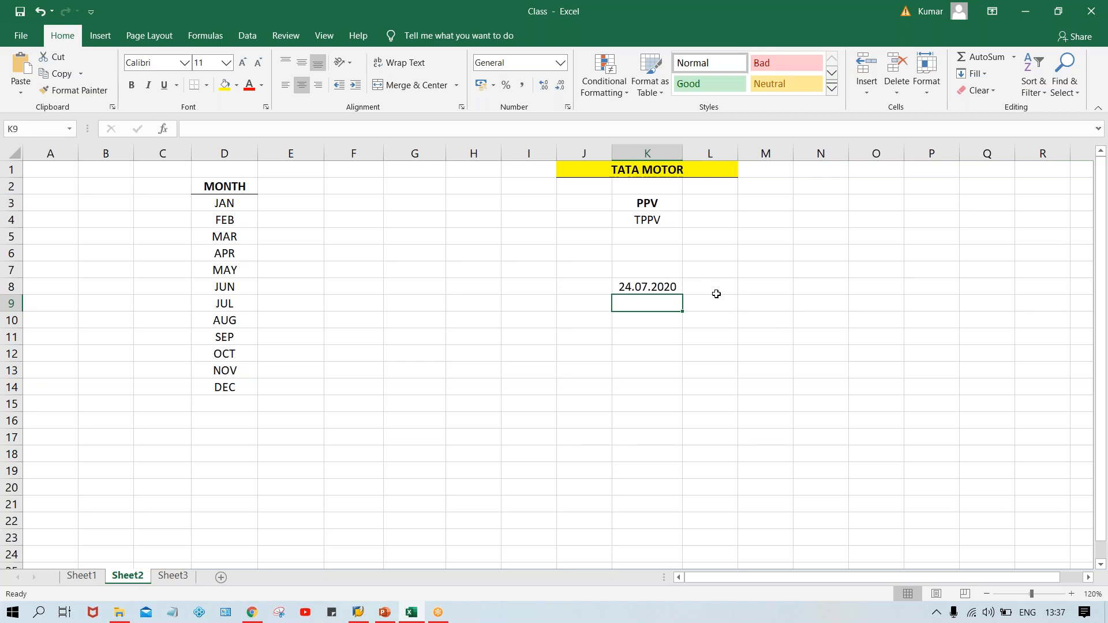
Enter the headers FROM P., YR, TO PR. and YR in L3 through O3.
{"action": "left_click", "coordinate": [697, 207]}
{"action": "type", "text": "FR"}
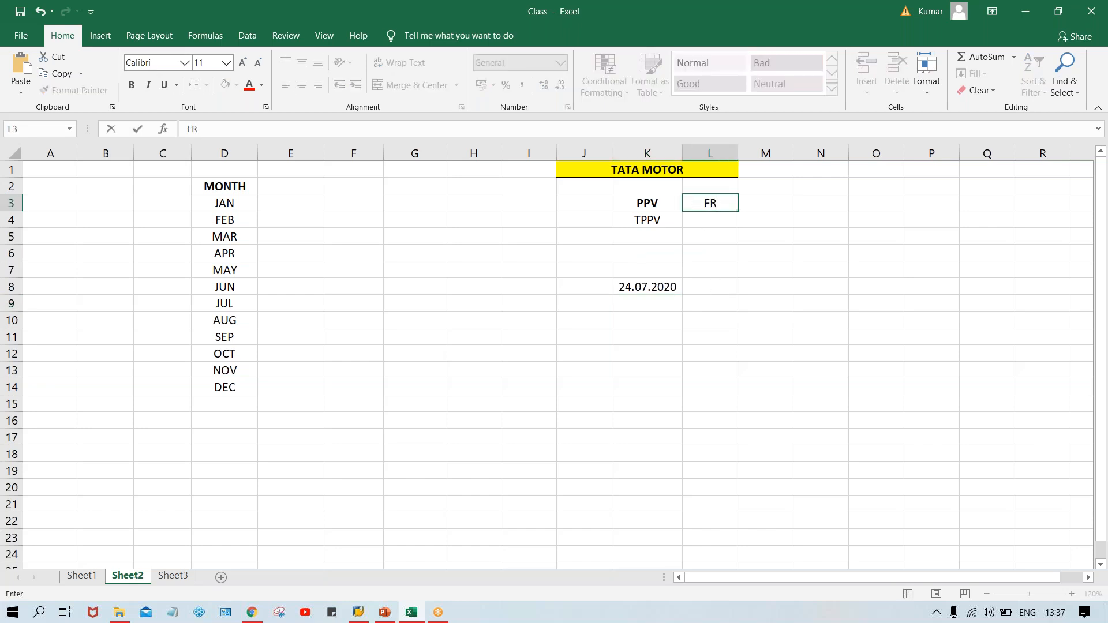
{"action": "type", "text": "OM P."}
{"action": "left_click", "coordinate": [765, 202]}
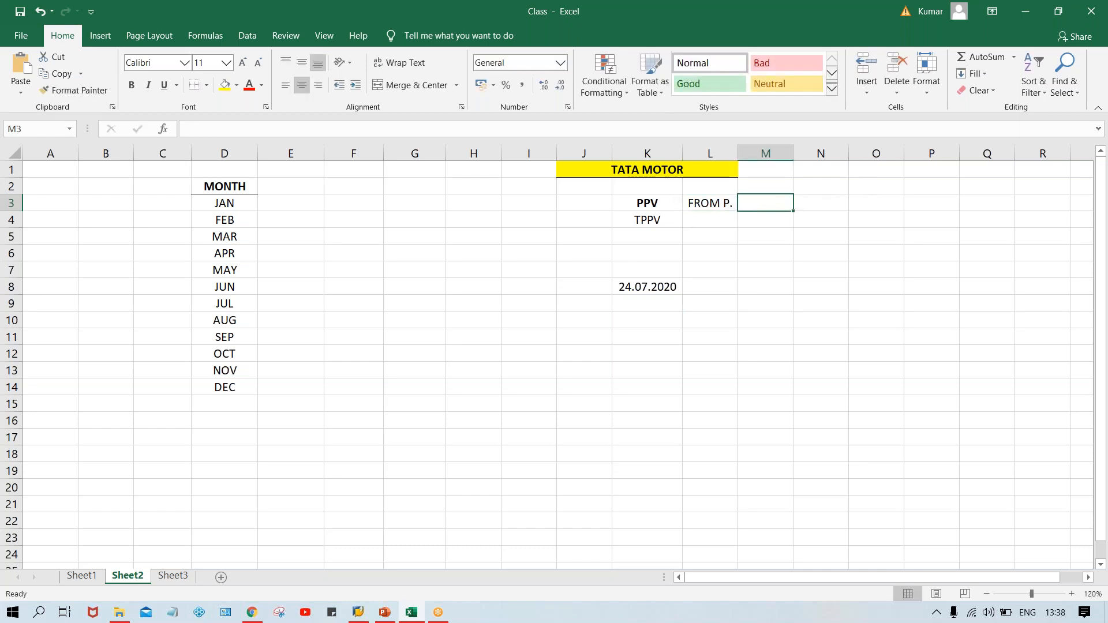
{"action": "type", "text": "YR"}
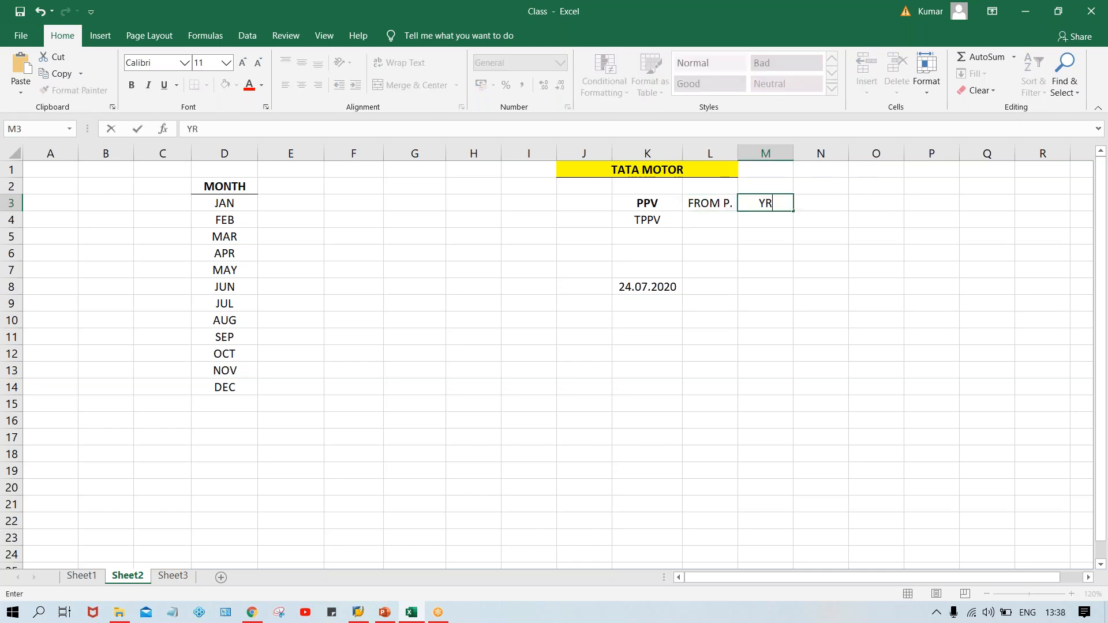
{"action": "key", "text": "Tab"}
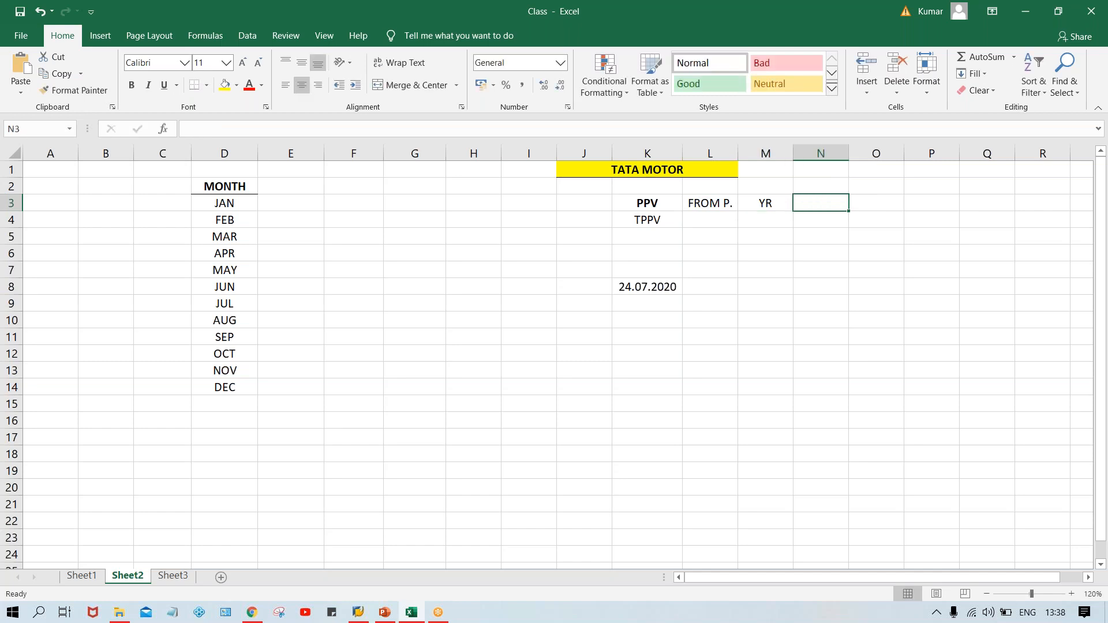
{"action": "type", "text": "TO P"}
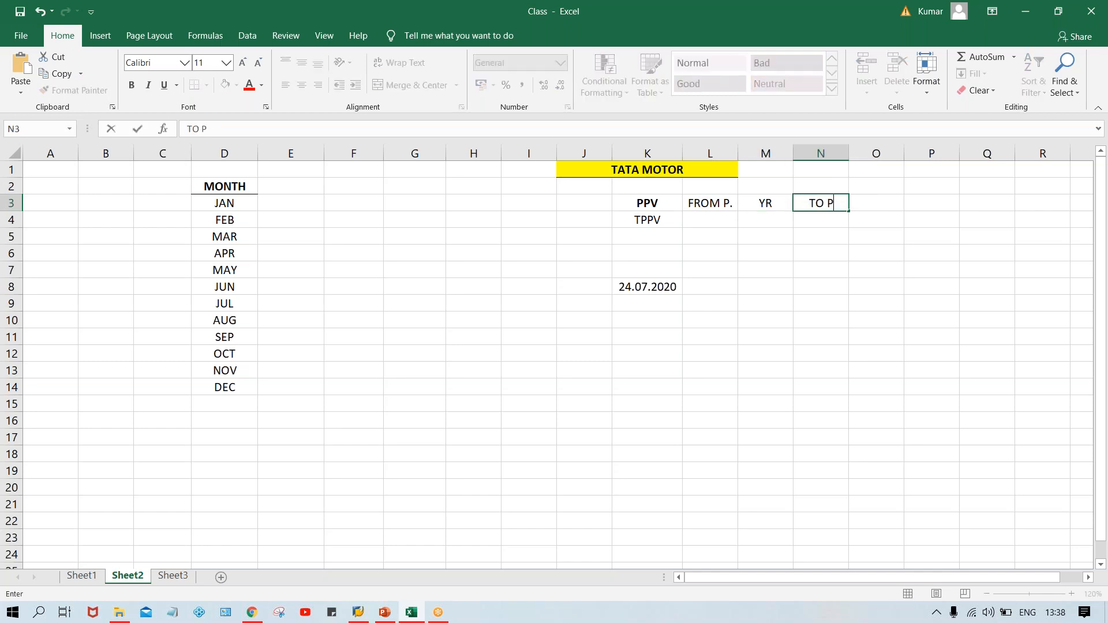
{"action": "type", "text": "R."}
{"action": "key", "text": "Tab"}
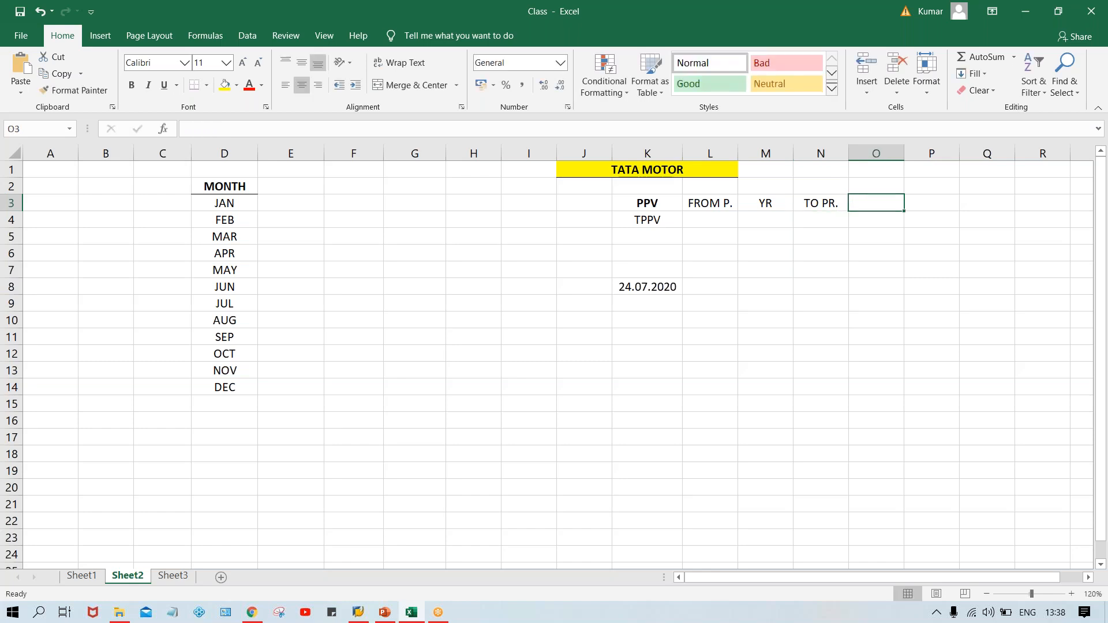
{"action": "type", "text": "YR"}
{"action": "key", "text": "Return"}
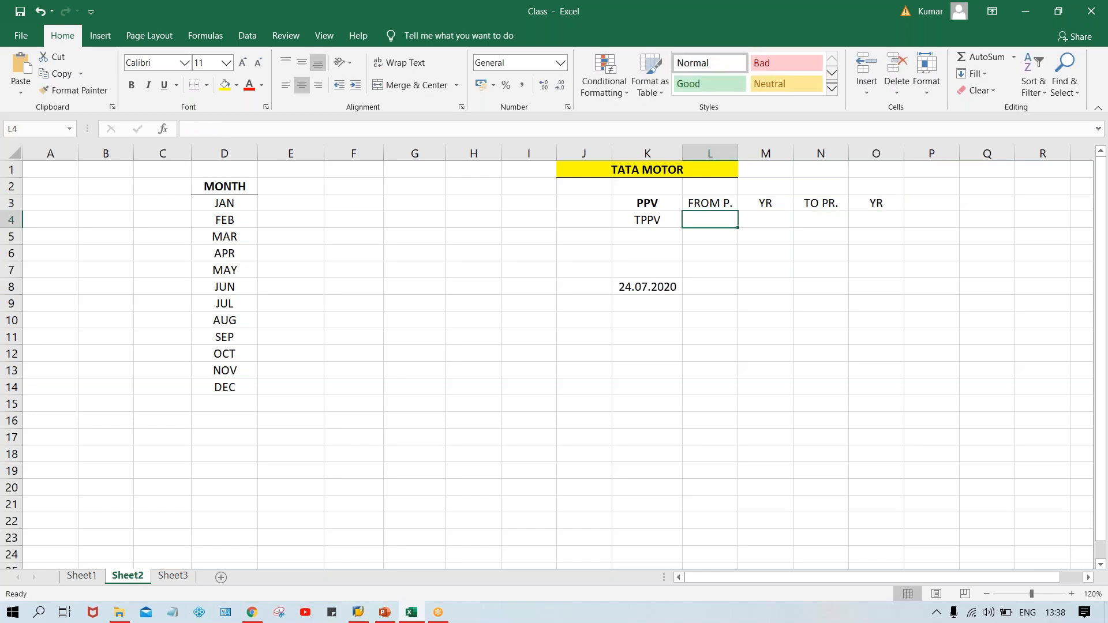
Make the headers in L3 through O3 bold.
{"action": "left_click_drag", "start_coordinate": [712, 204], "coordinate": [858, 207]}
{"action": "key", "text": "ctrl+b"}
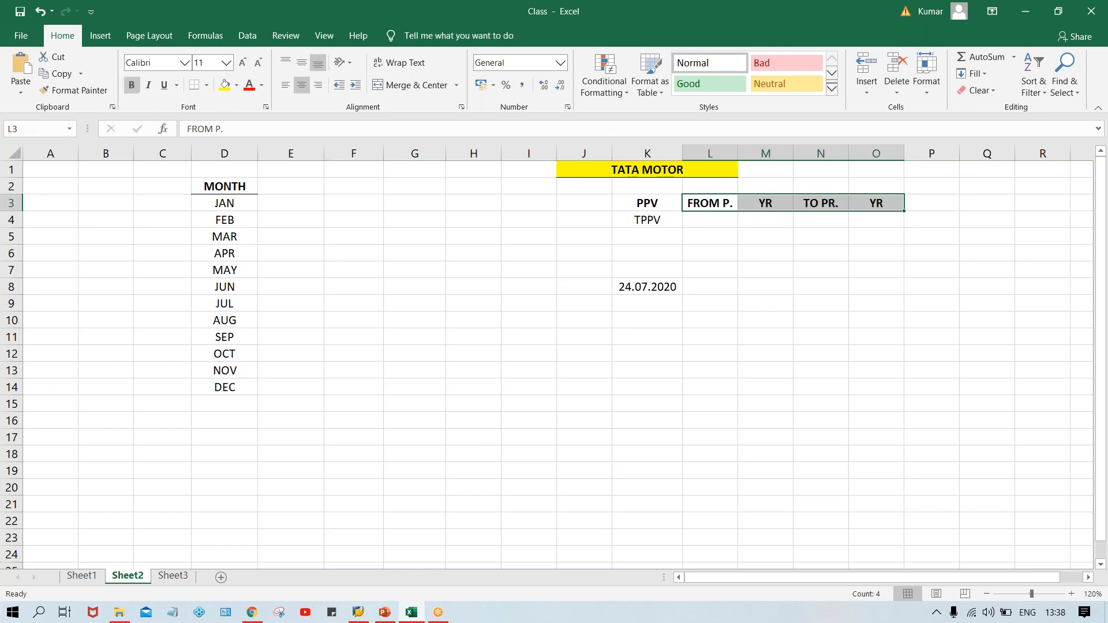
Add a bottom border under the header row from K3 through O3.
{"action": "left_click_drag", "start_coordinate": [642, 205], "coordinate": [903, 205]}
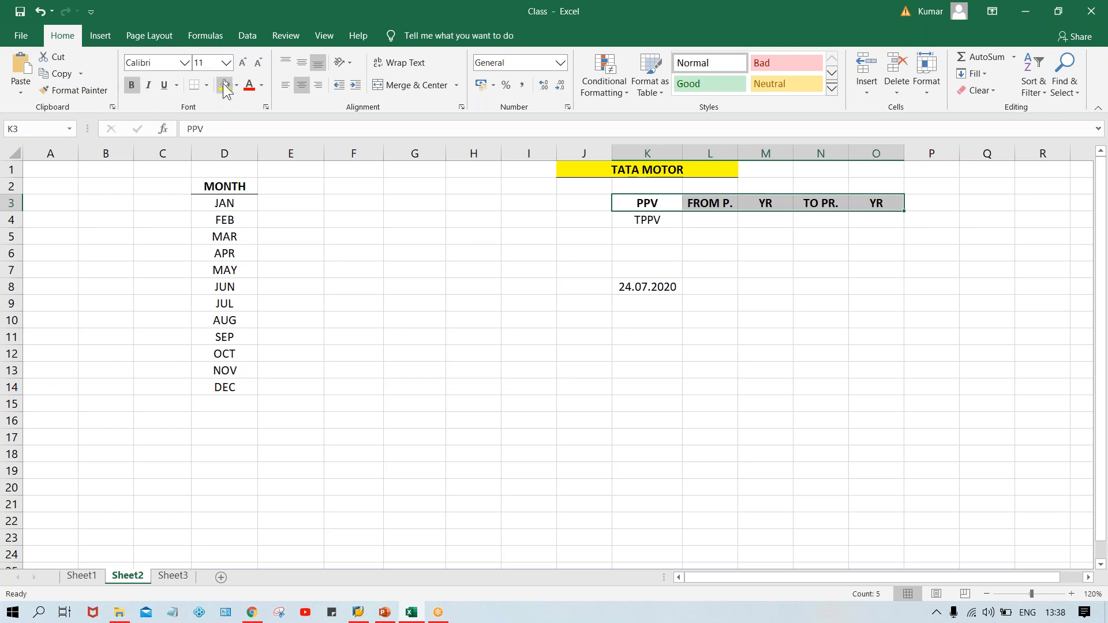
{"action": "left_click", "coordinate": [639, 289]}
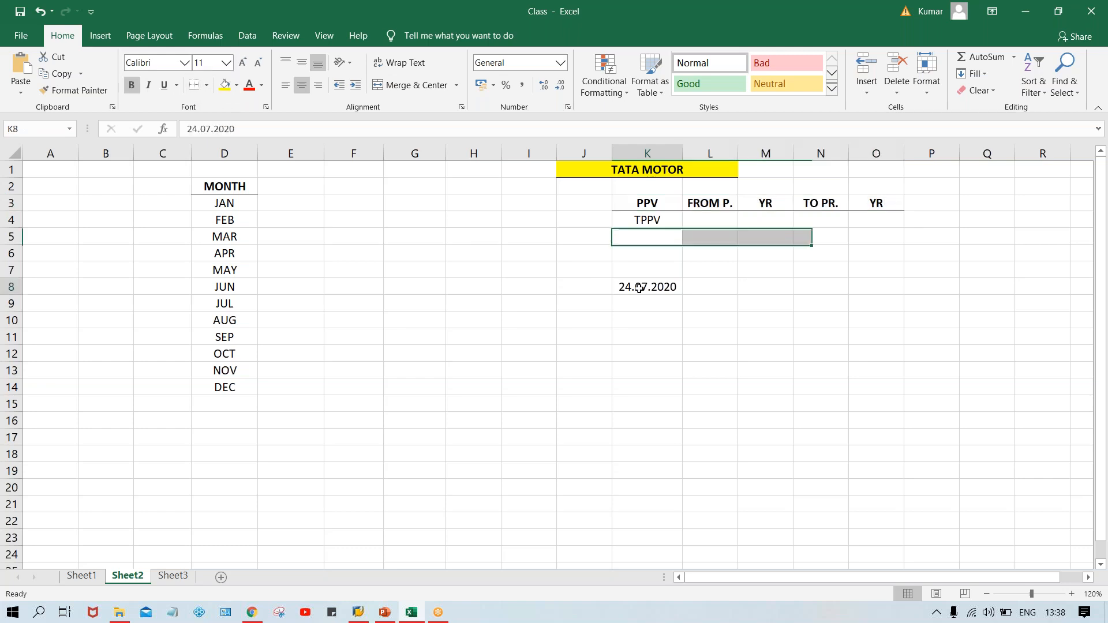
Enter 7, 2020, 7 and 2020 under the FROM P., YR, TO PR. and YR headers in row 4.
{"action": "left_click", "coordinate": [709, 223]}
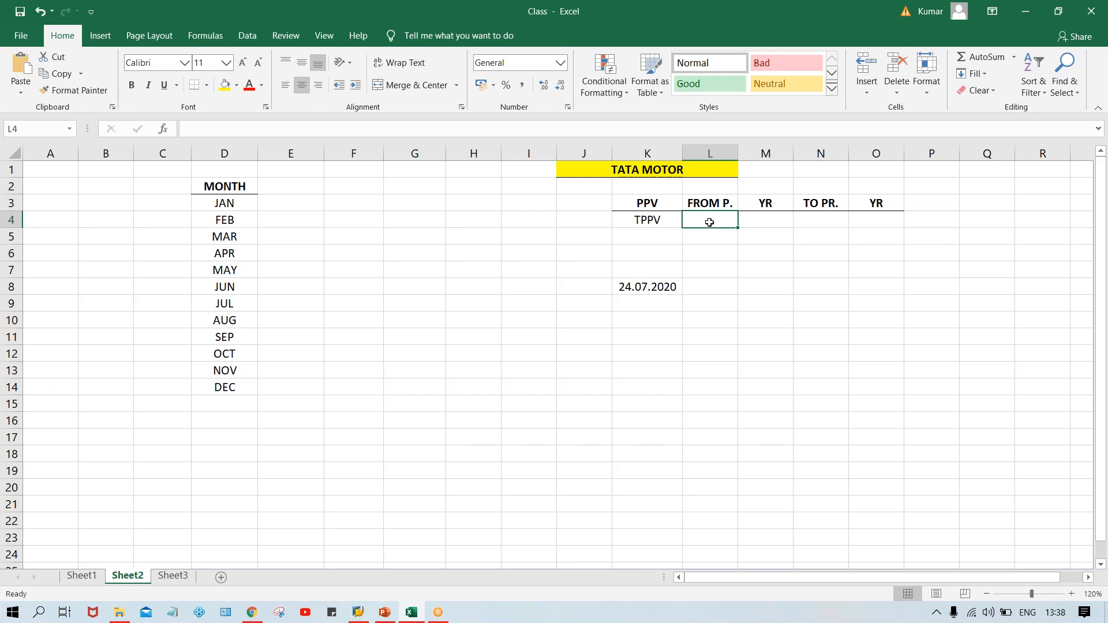
{"action": "type", "text": "7"}
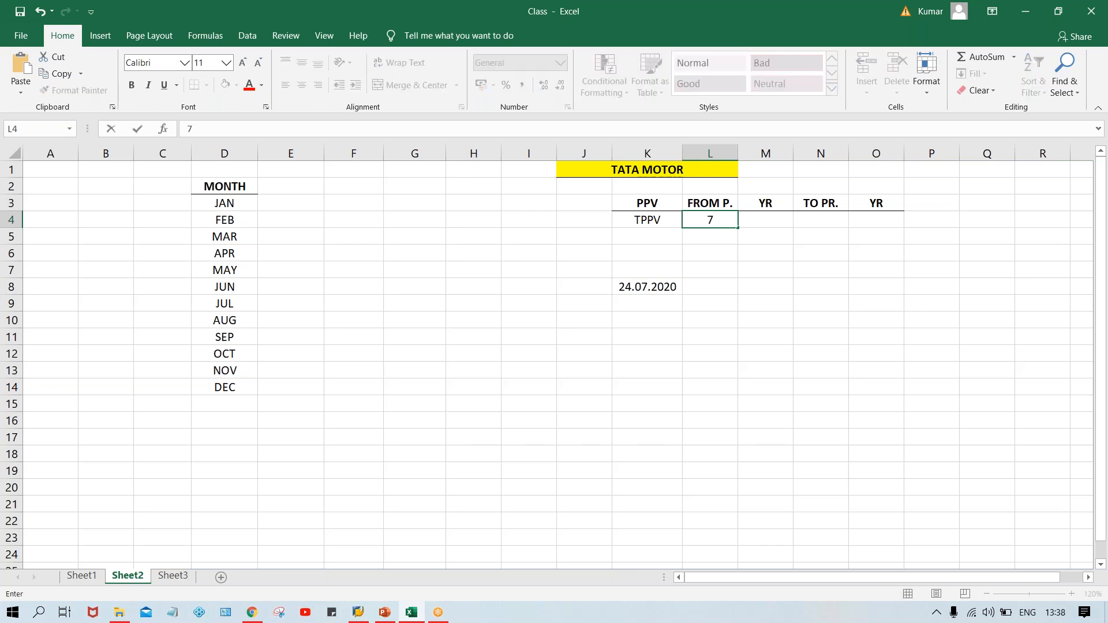
{"action": "key", "text": "Tab"}
{"action": "type", "text": "2020"}
{"action": "key", "text": "ctrl+Return"}
{"action": "key", "text": "Tab"}
{"action": "type", "text": "7"}
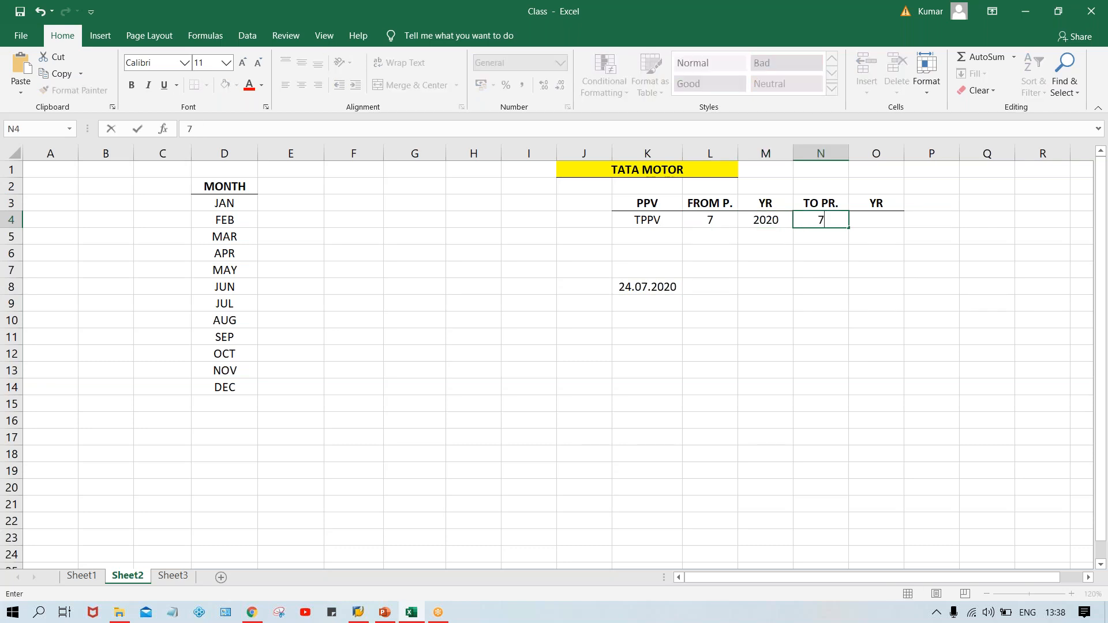
{"action": "key", "text": "Tab"}
{"action": "type", "text": "2020"}
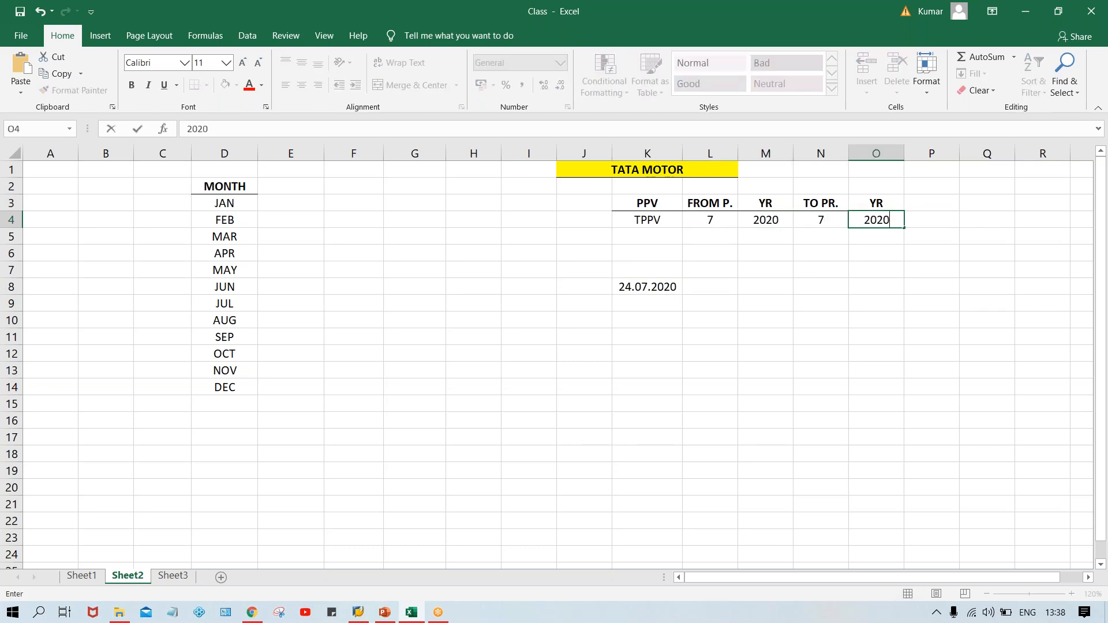
{"action": "key", "text": "Return"}
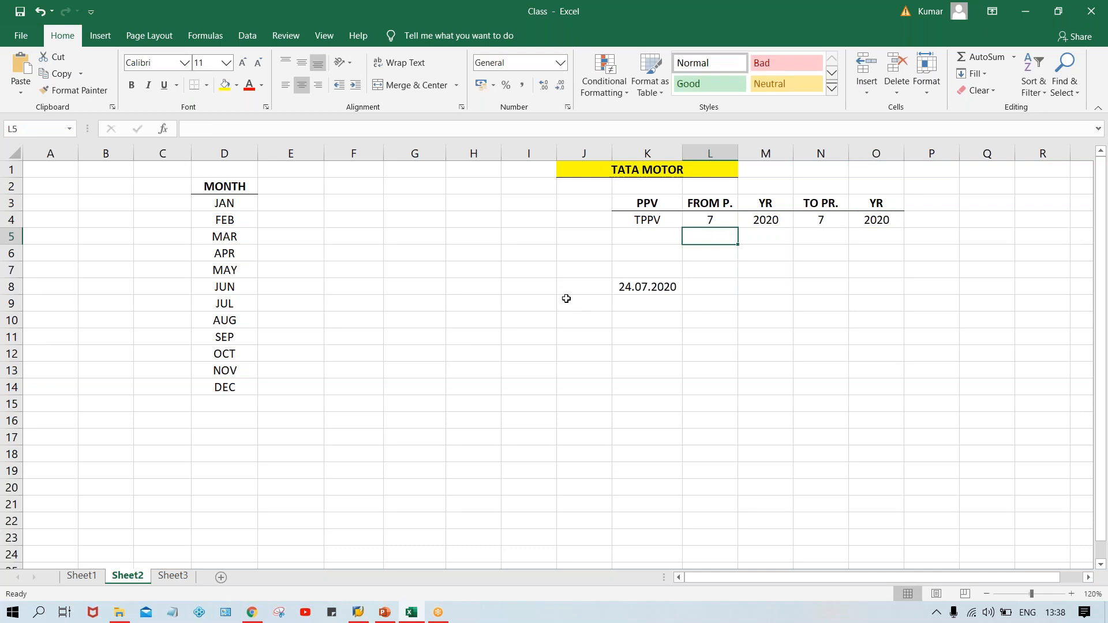
Enter the label POST. DT. in J8 beside the date.
{"action": "left_click", "coordinate": [575, 283]}
{"action": "type", "text": "PO"}
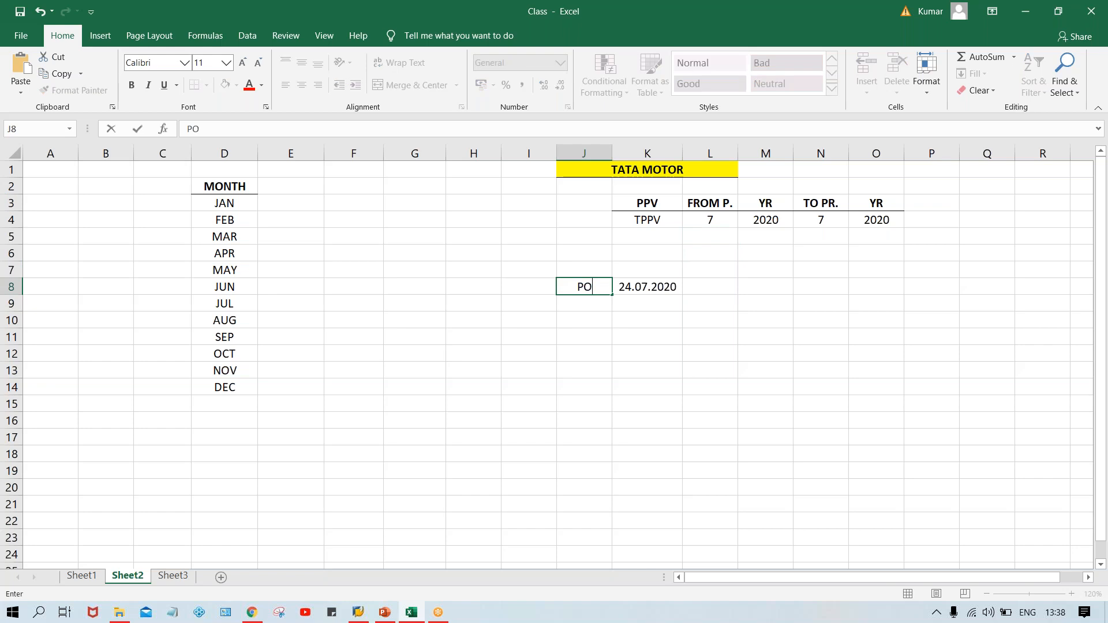
{"action": "type", "text": "ST DT."}
{"action": "left_click", "coordinate": [587, 287]}
{"action": "type", "text": "."}
{"action": "key", "text": "Return"}
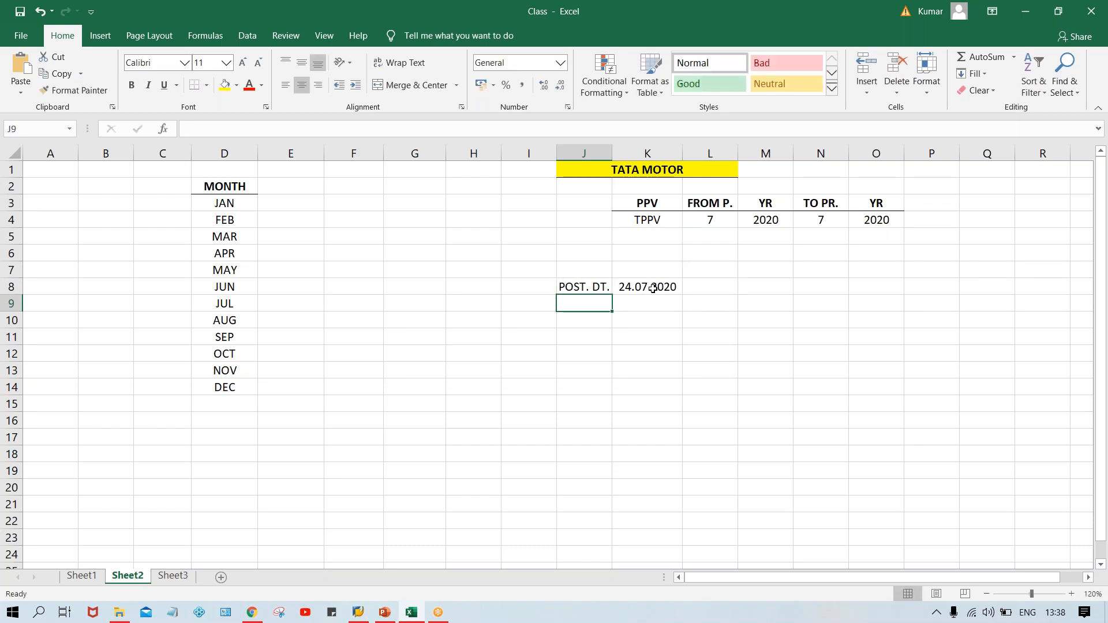
Enter TM00 in K7 above the posting date.
{"action": "left_click", "coordinate": [653, 288]}
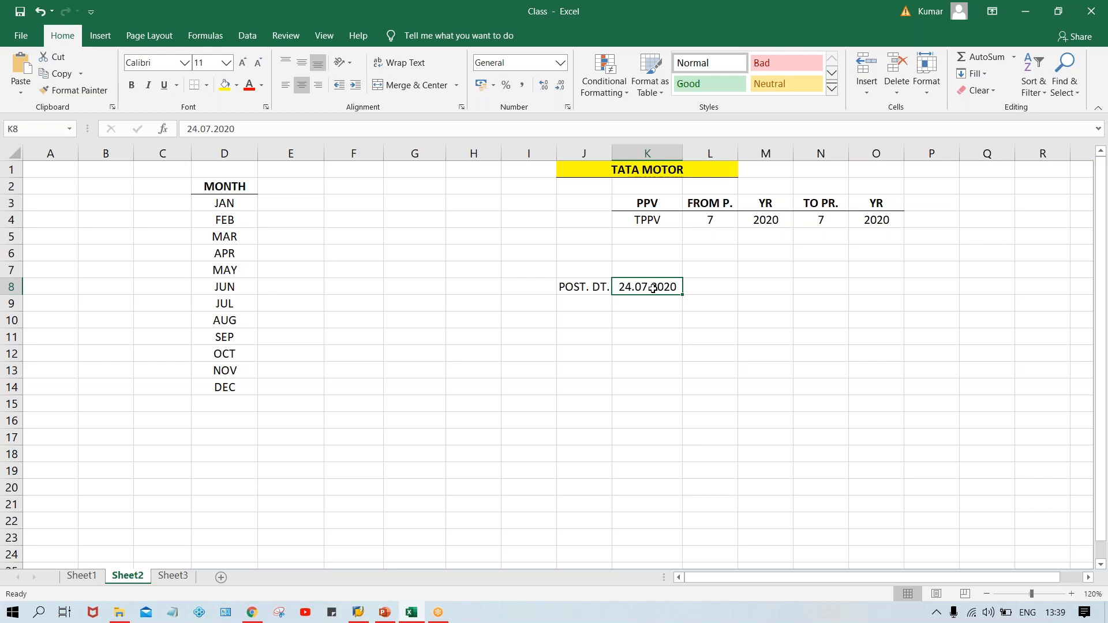
{"action": "left_click", "coordinate": [640, 270]}
{"action": "type", "text": "TM00"}
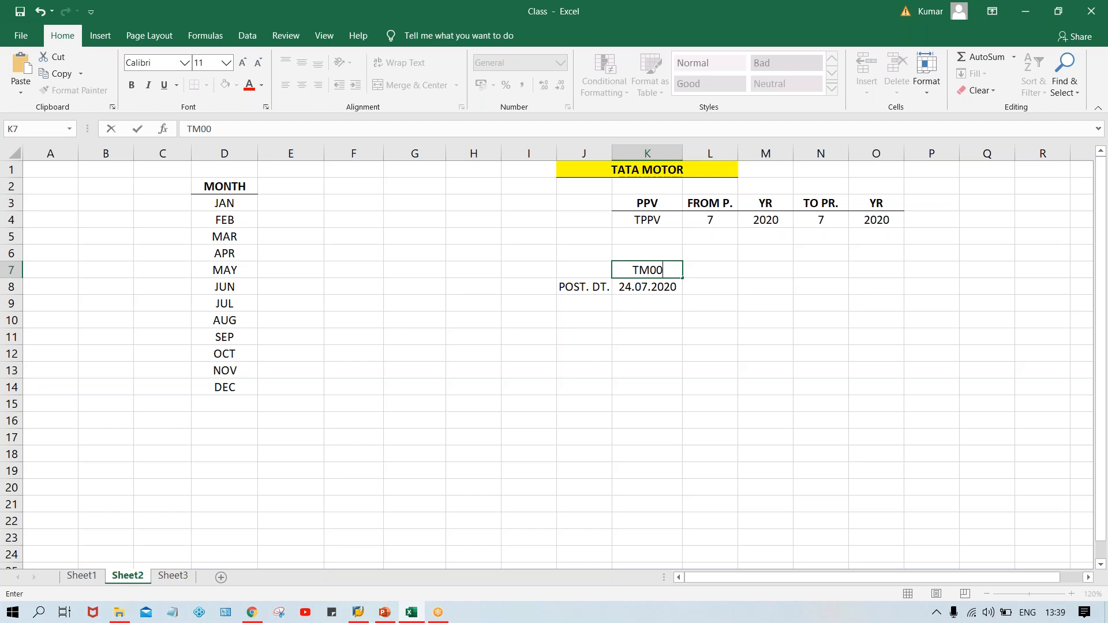
{"action": "key", "text": "Return"}
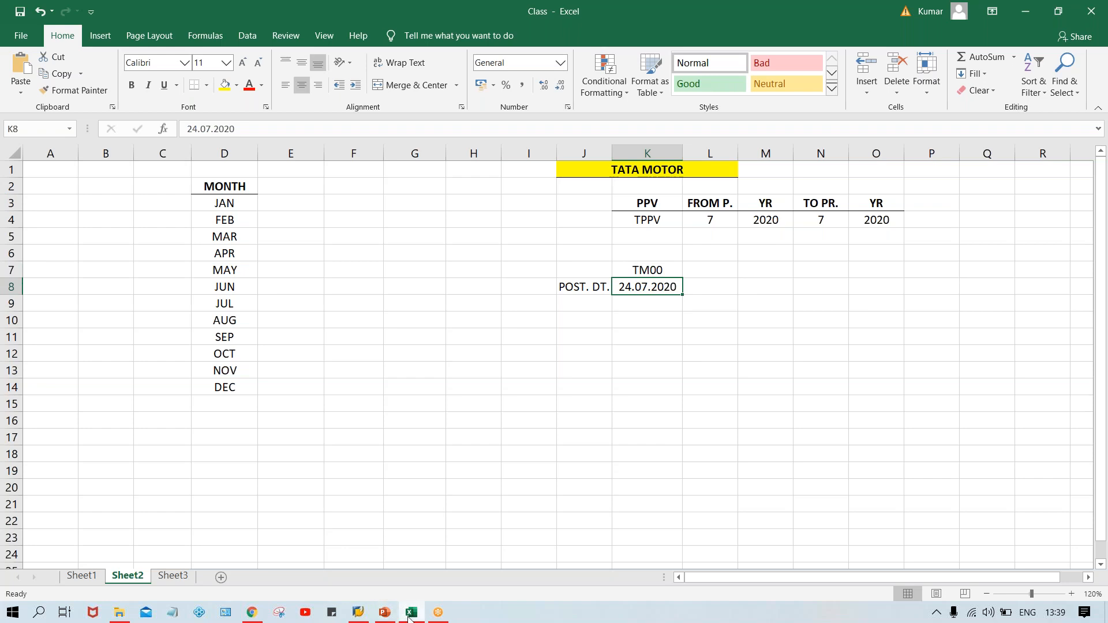
Switch to SAP Logon and open the SAP FICO_2 connection.
{"action": "mouse_move", "coordinate": [358, 613]}
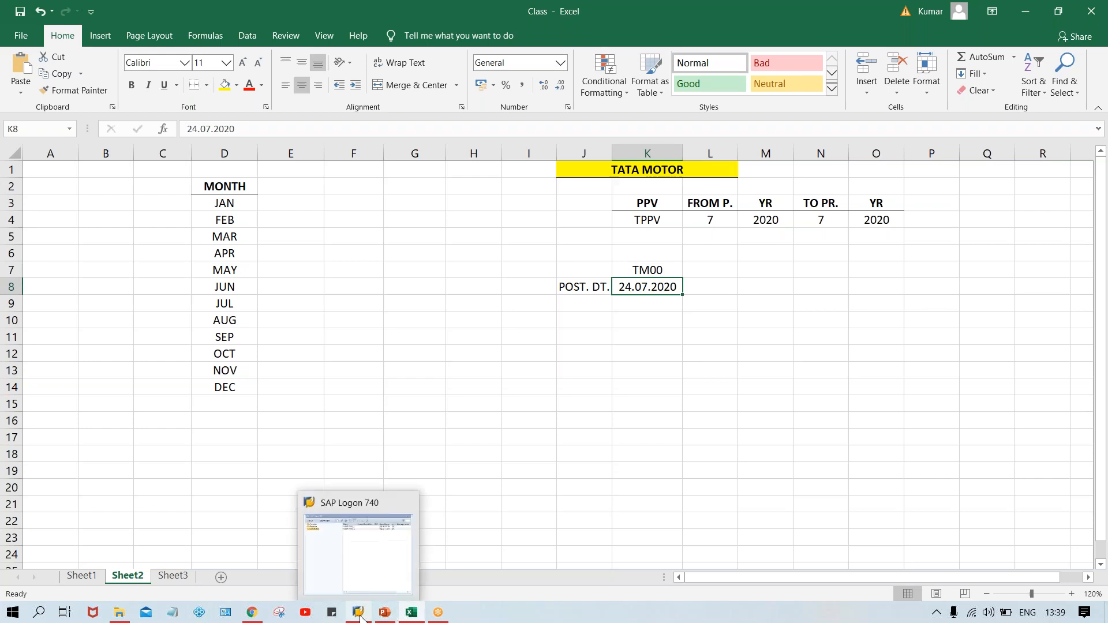
{"action": "left_click", "coordinate": [375, 532]}
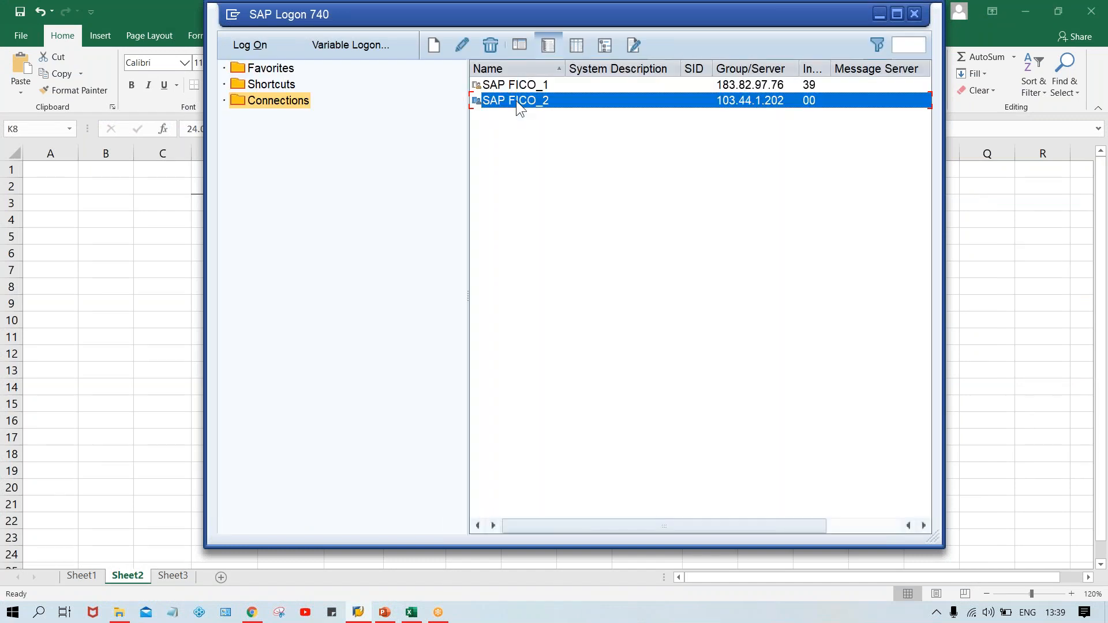
{"action": "double_click", "coordinate": [516, 100]}
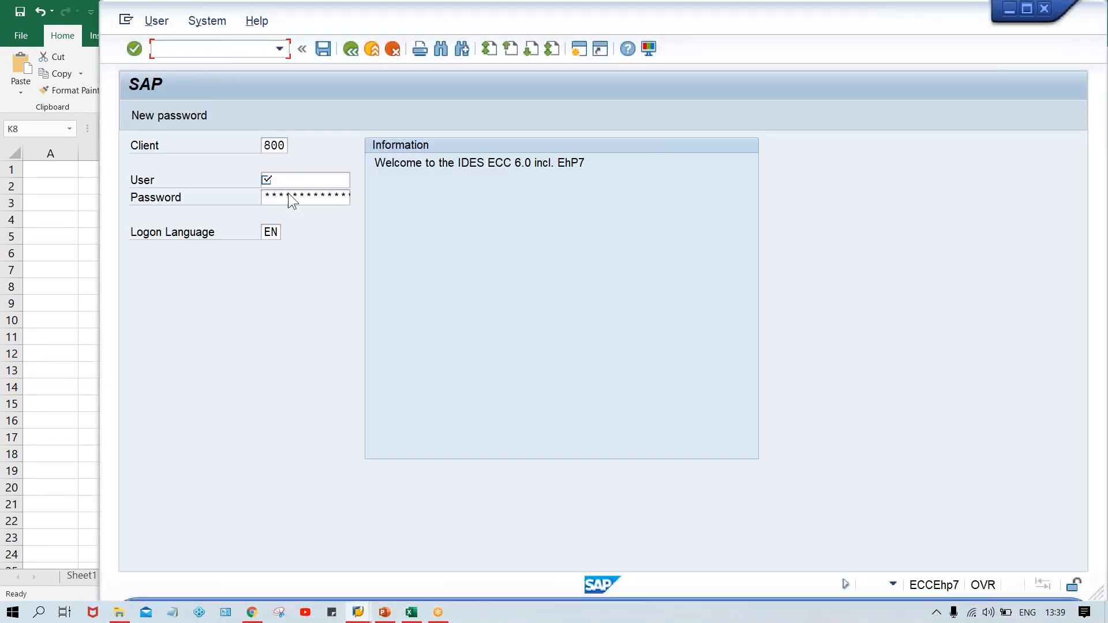
Log on to client 800 with the user name and account password.
{"action": "left_click", "coordinate": [286, 180]}
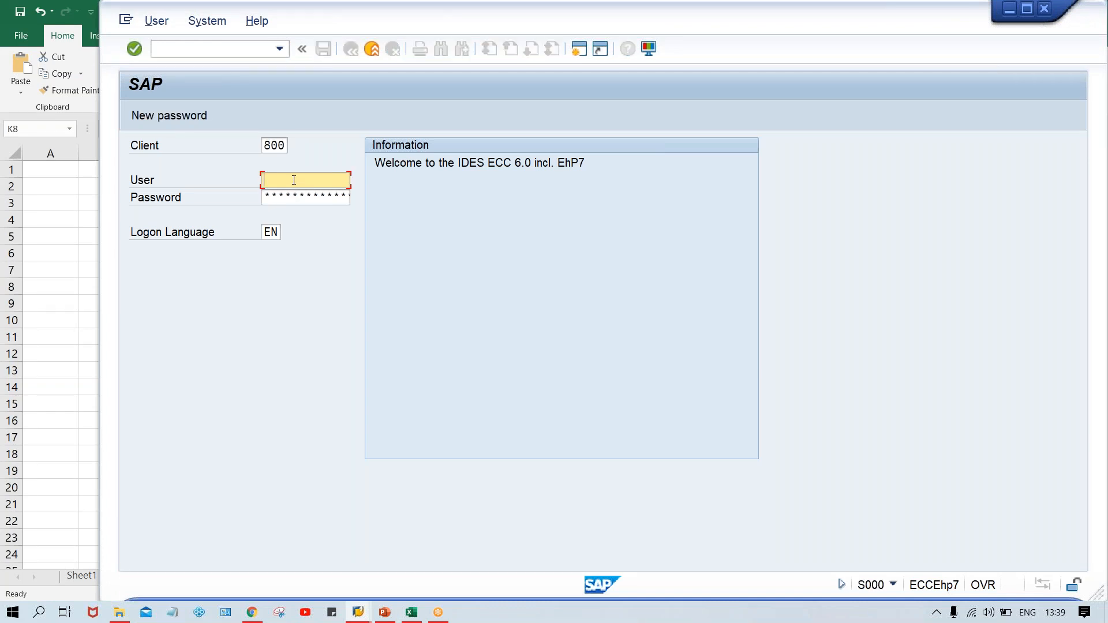
{"action": "key", "text": "Down"}
{"action": "key", "text": "Down"}
{"action": "key", "text": "Return"}
{"action": "key", "text": "Tab"}
{"action": "key", "text": "Caps_Lock"}
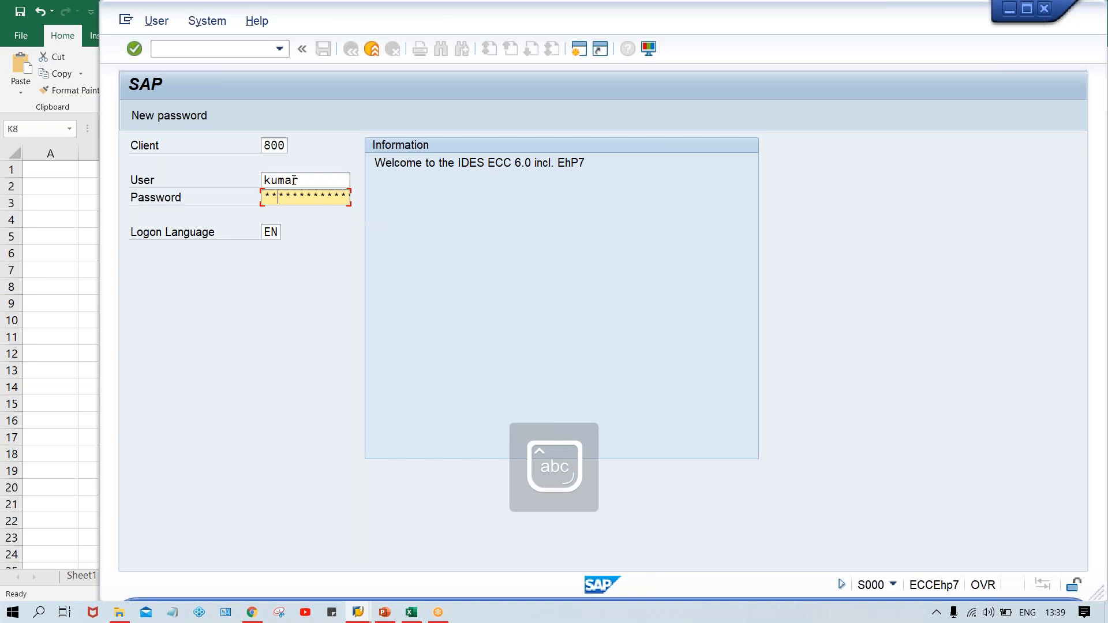
{"action": "type", "text": "*******"}
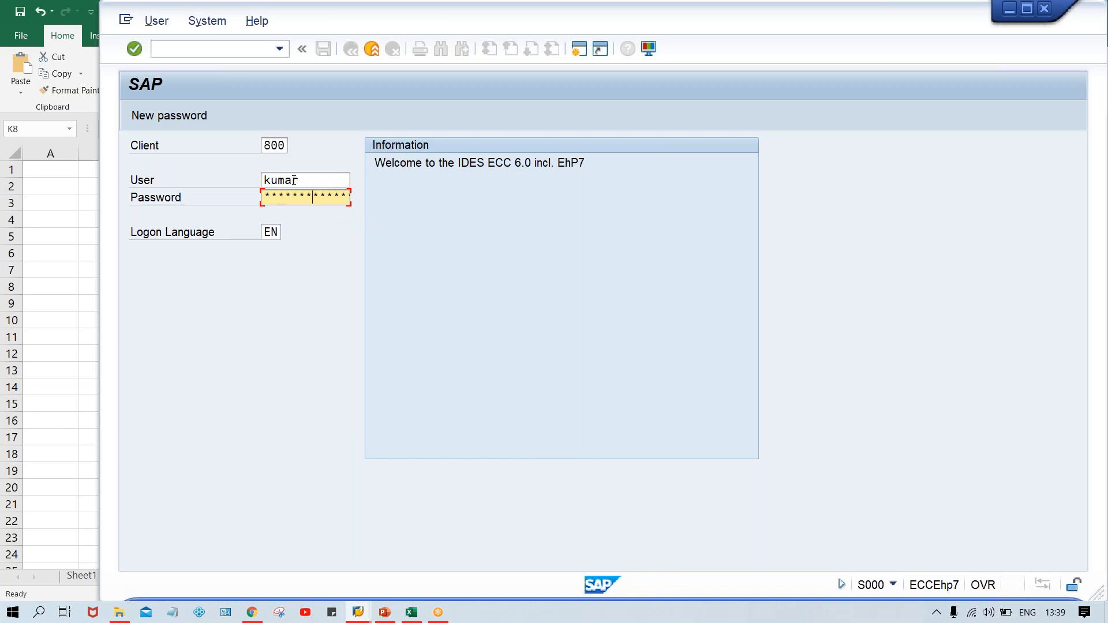
{"action": "key", "text": "Return"}
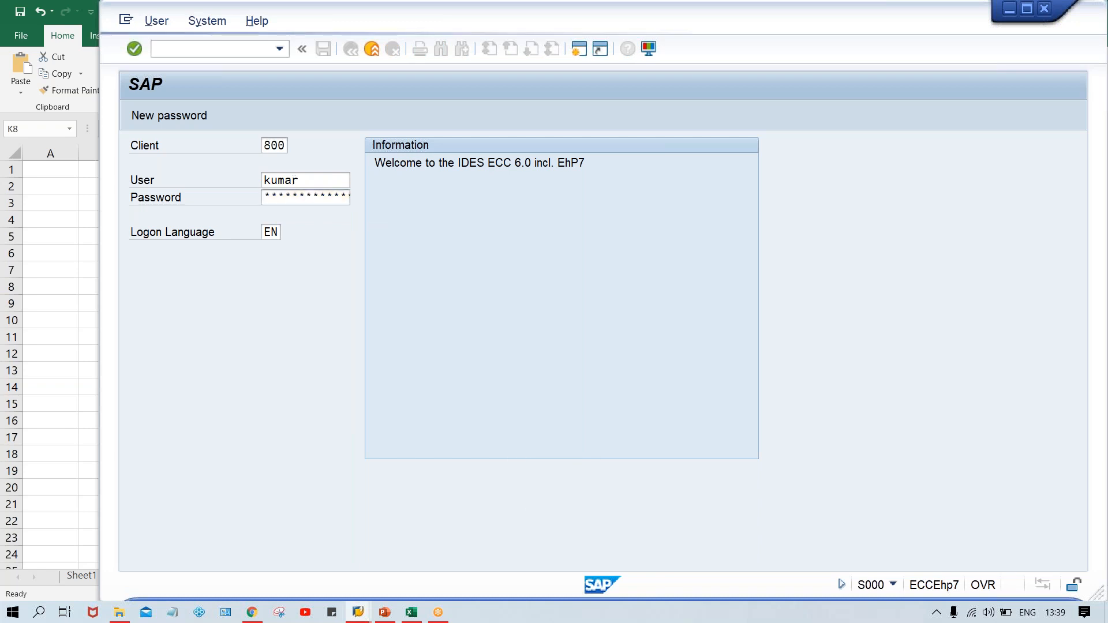
{"action": "key", "text": "Caps_Lock"}
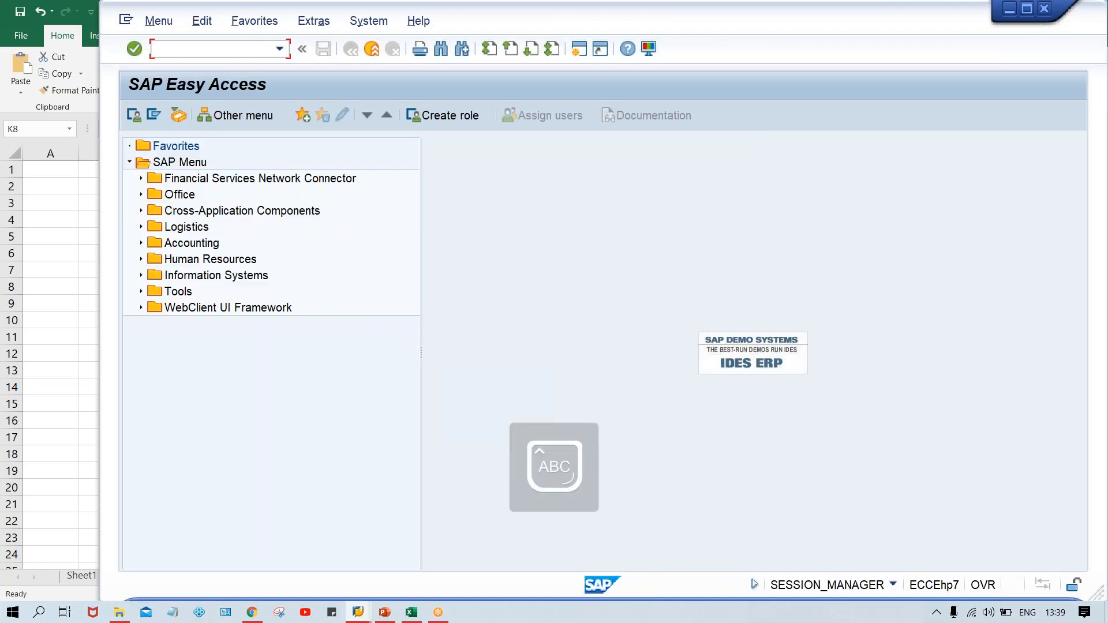
Run transaction FB50 and select the company code in the document header.
{"action": "type", "text": "FB50"}
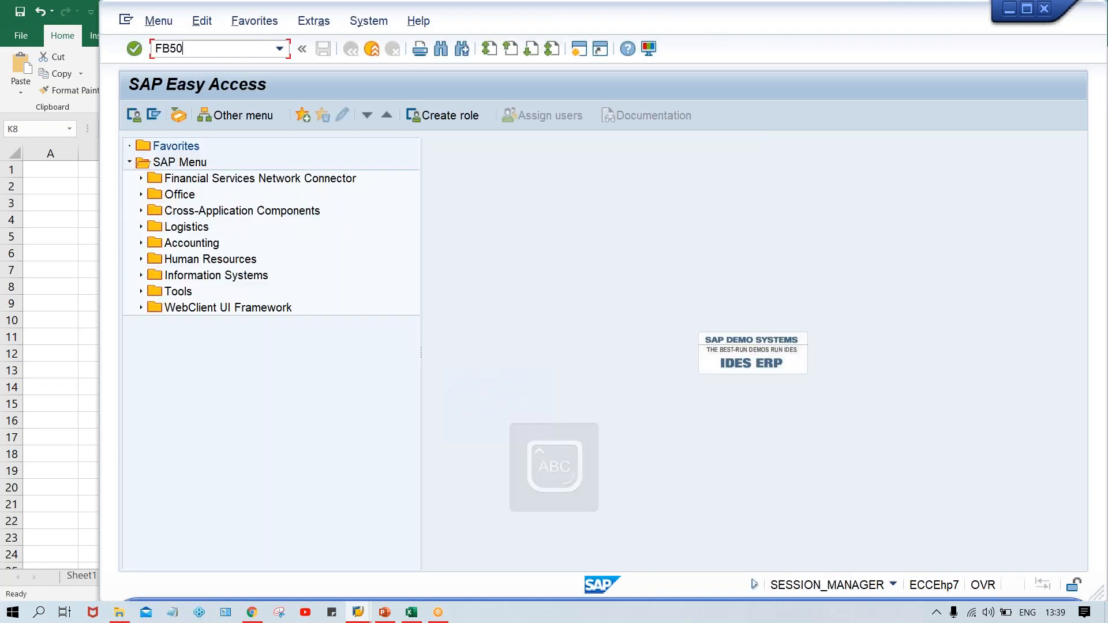
{"action": "key", "text": "Return"}
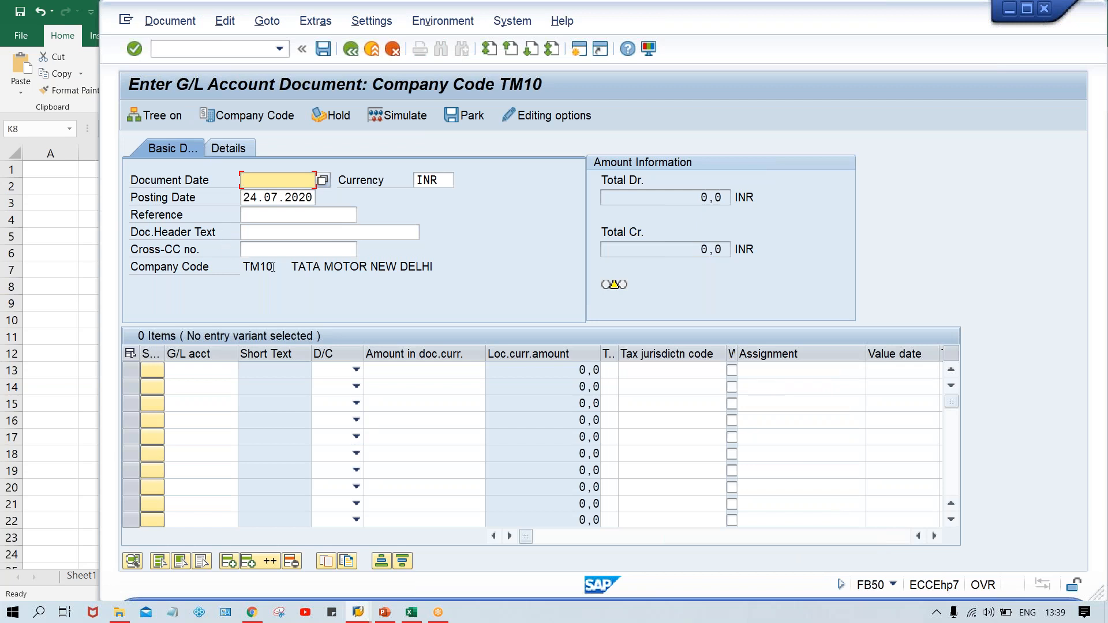
{"action": "left_click_drag", "start_coordinate": [275, 266], "coordinate": [230, 264]}
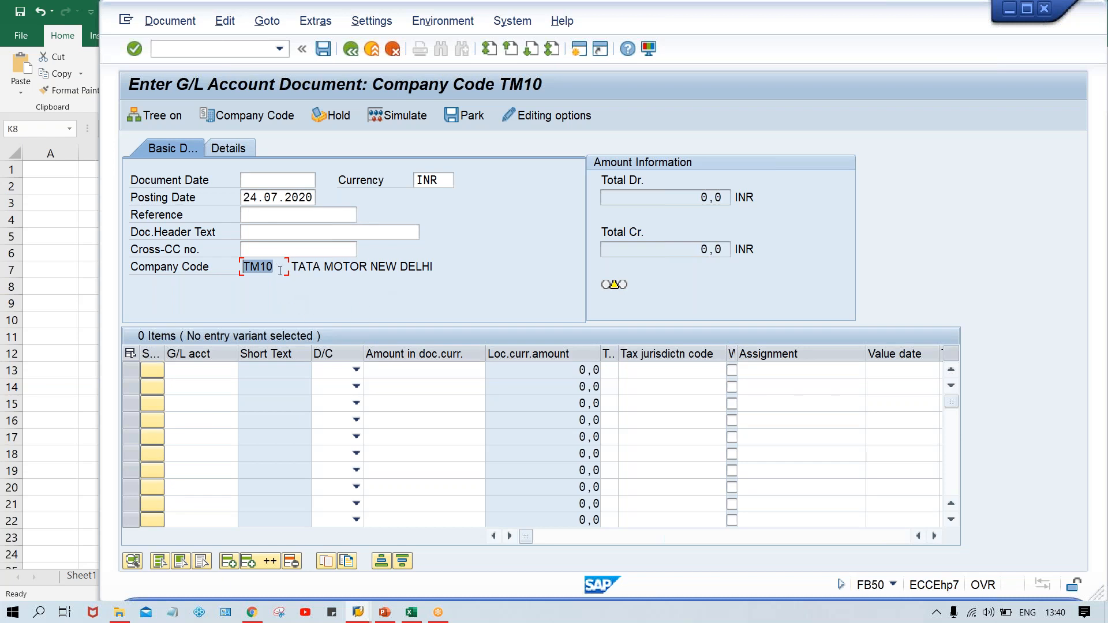
Switch back to the worksheet and enter CC in J3 and TM00 in J4.
{"action": "key", "text": "alt+Tab"}
{"action": "key", "text": "Tab"}
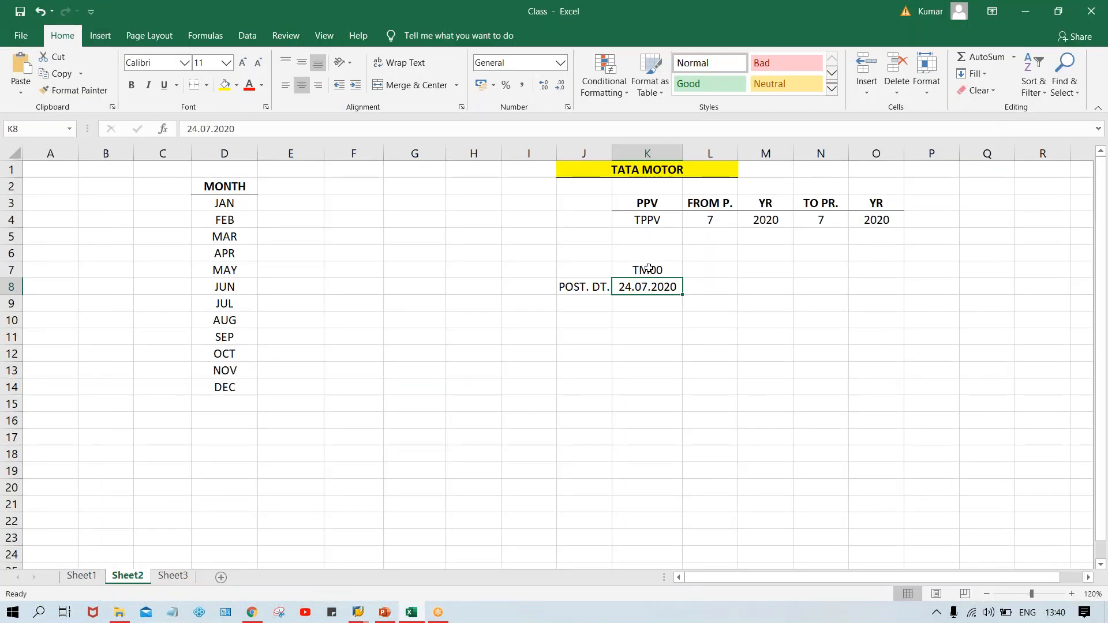
{"action": "left_click", "coordinate": [648, 268]}
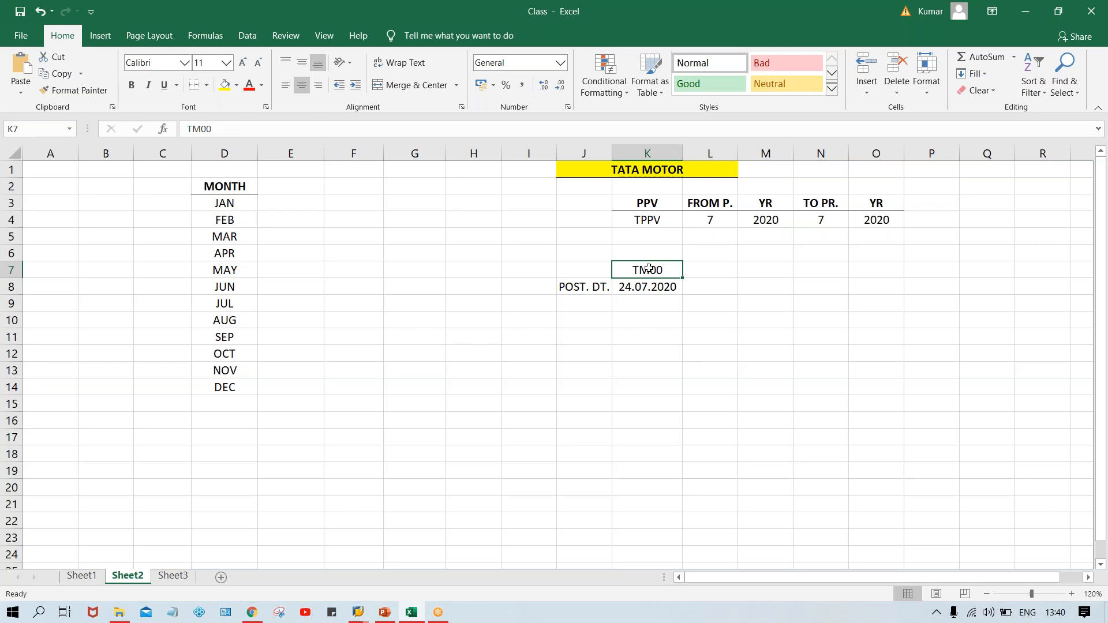
{"action": "left_click", "coordinate": [586, 201]}
{"action": "type", "text": "CC"}
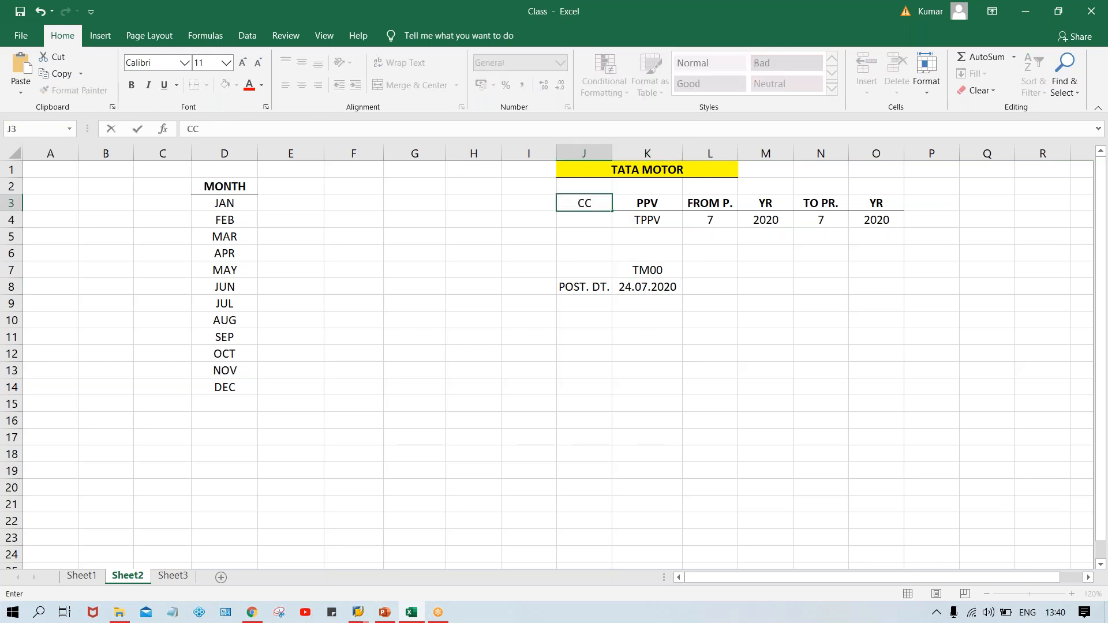
{"action": "key", "text": "Return"}
{"action": "type", "text": "TM00"}
{"action": "key", "text": "Return"}
{"action": "left_click", "coordinate": [646, 235]}
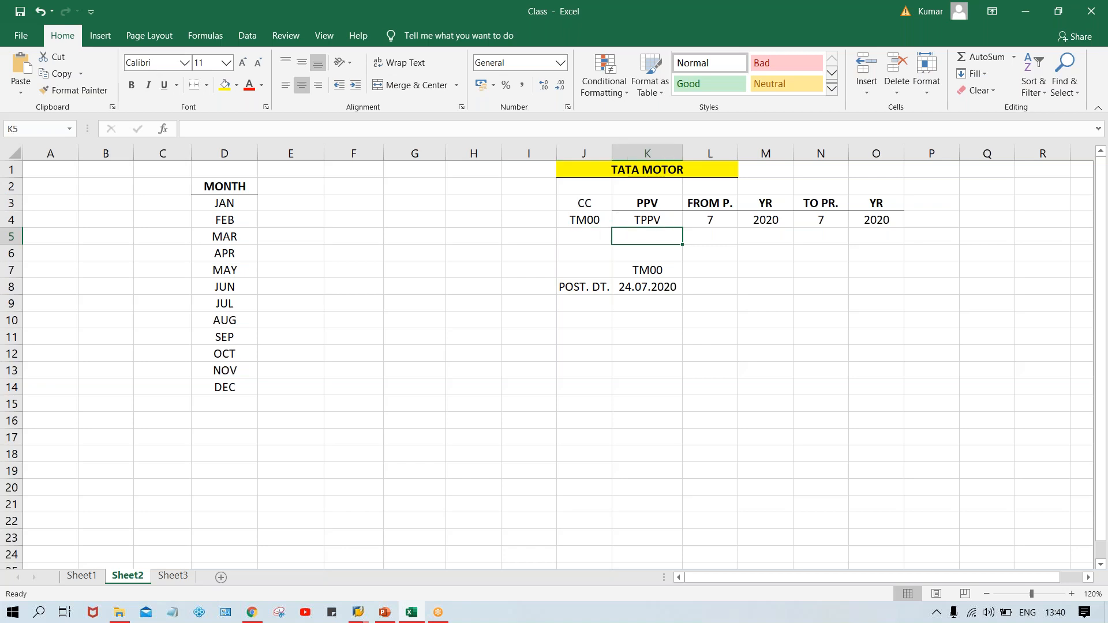
Make the CC header in J3 bold and check the period, year and posting date cells.
{"action": "left_click", "coordinate": [646, 217]}
{"action": "left_click", "coordinate": [582, 203]}
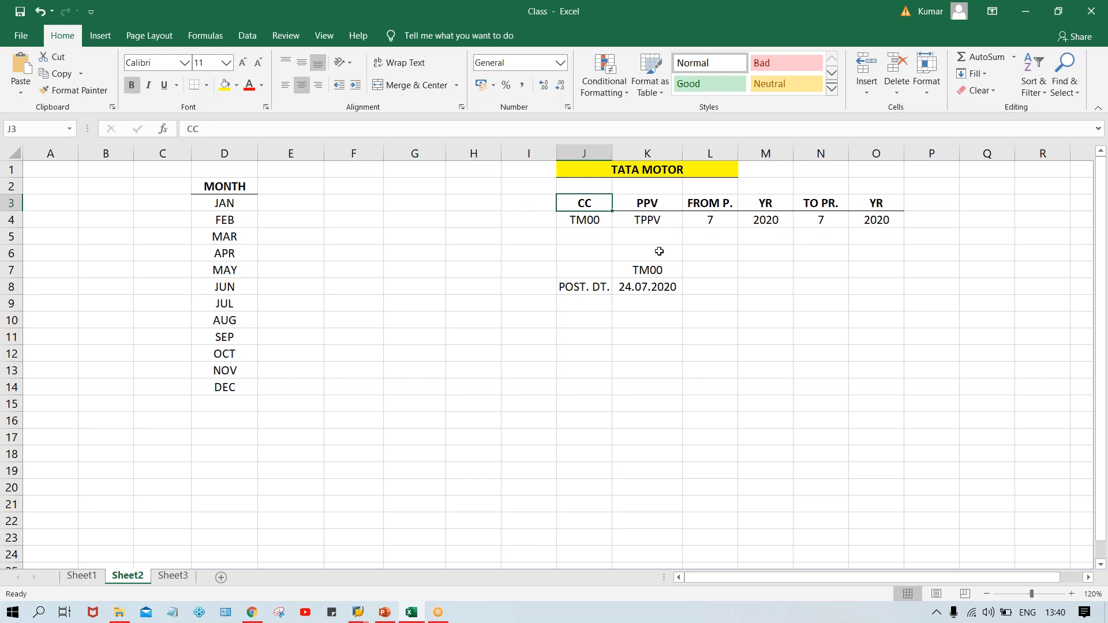
{"action": "left_click", "coordinate": [722, 221]}
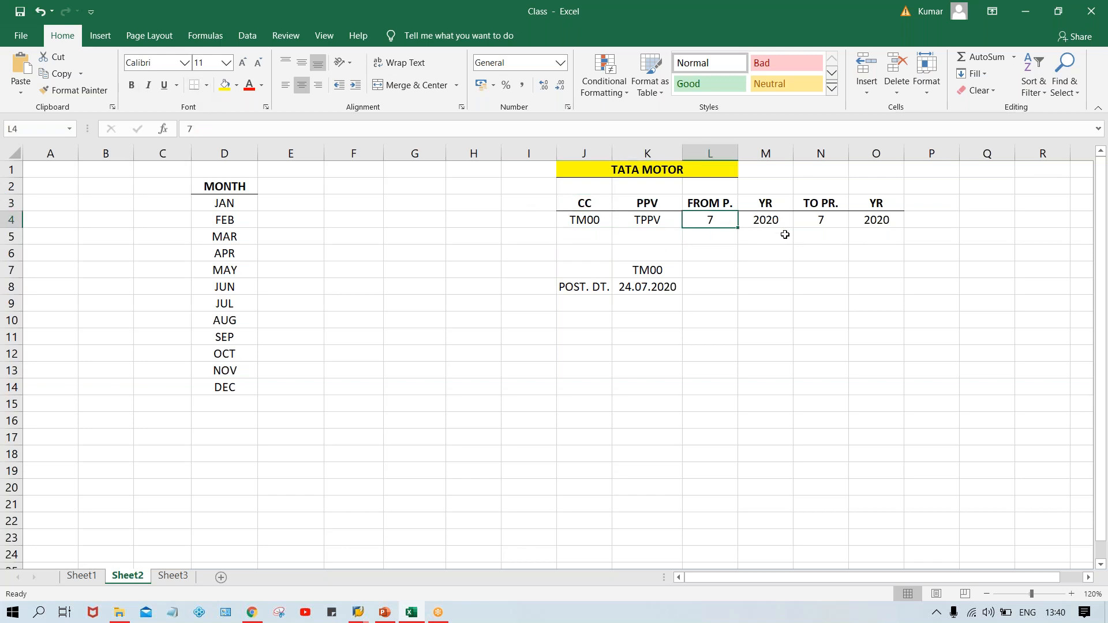
{"action": "left_click", "coordinate": [826, 223]}
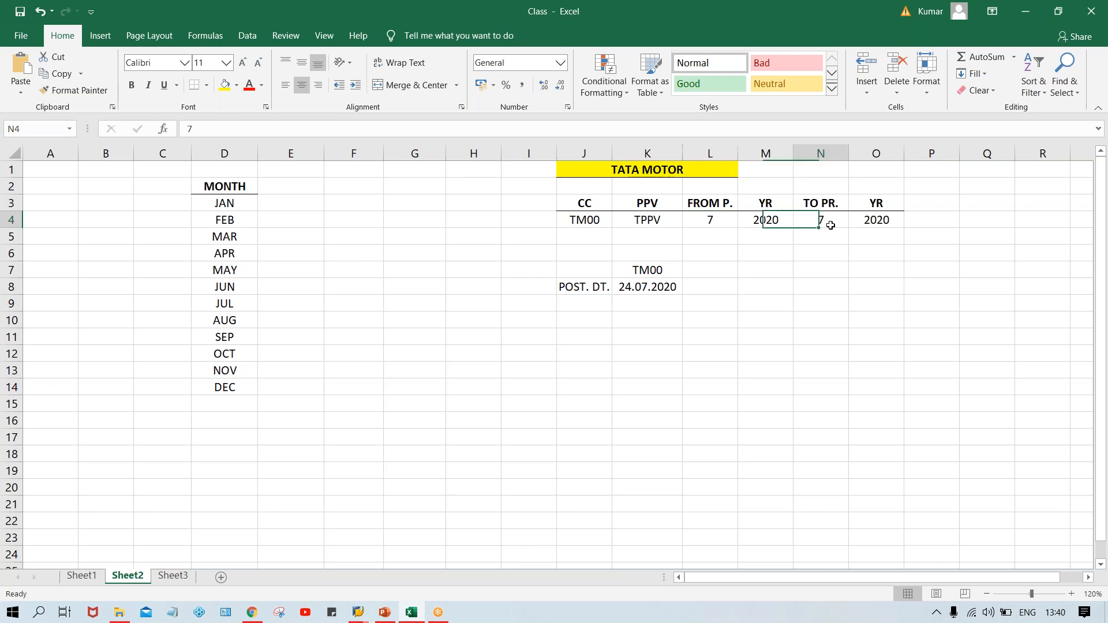
{"action": "left_click", "coordinate": [718, 220]}
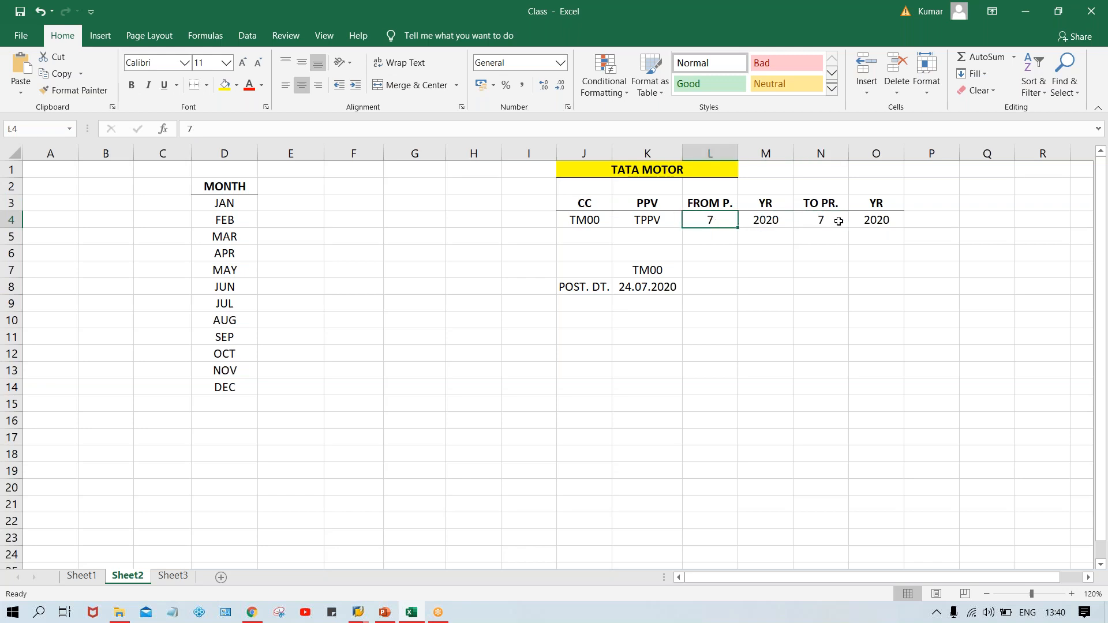
{"action": "left_click", "coordinate": [838, 221]}
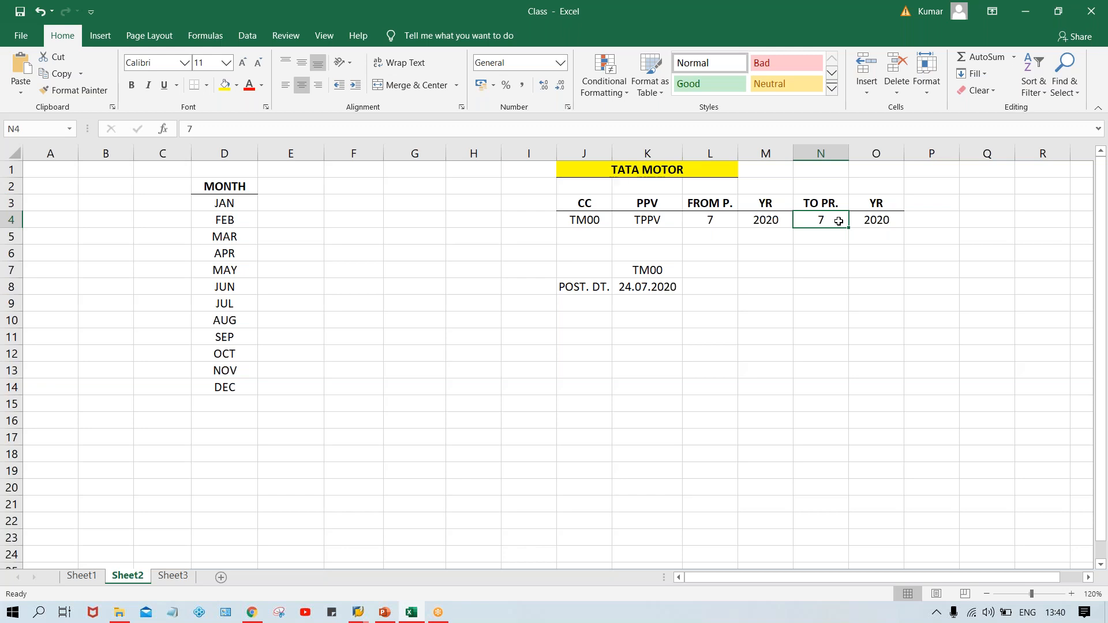
{"action": "left_click", "coordinate": [646, 286]}
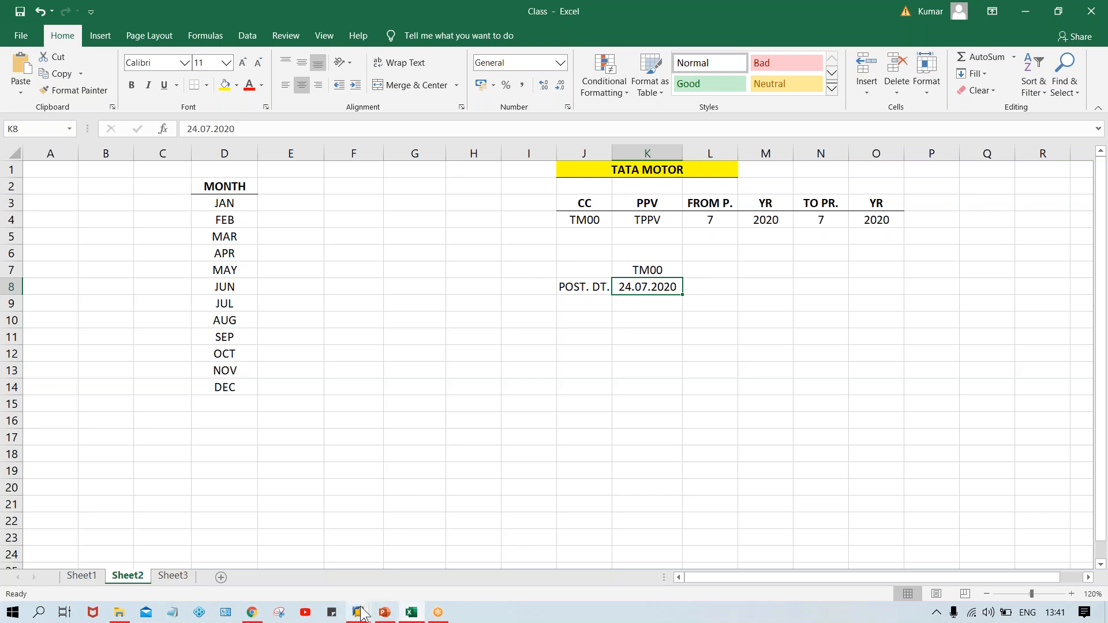
Switch to SAP and open the fiscal year variants overview with transaction OB29.
{"action": "mouse_move", "coordinate": [362, 613]}
{"action": "left_click", "coordinate": [397, 552]}
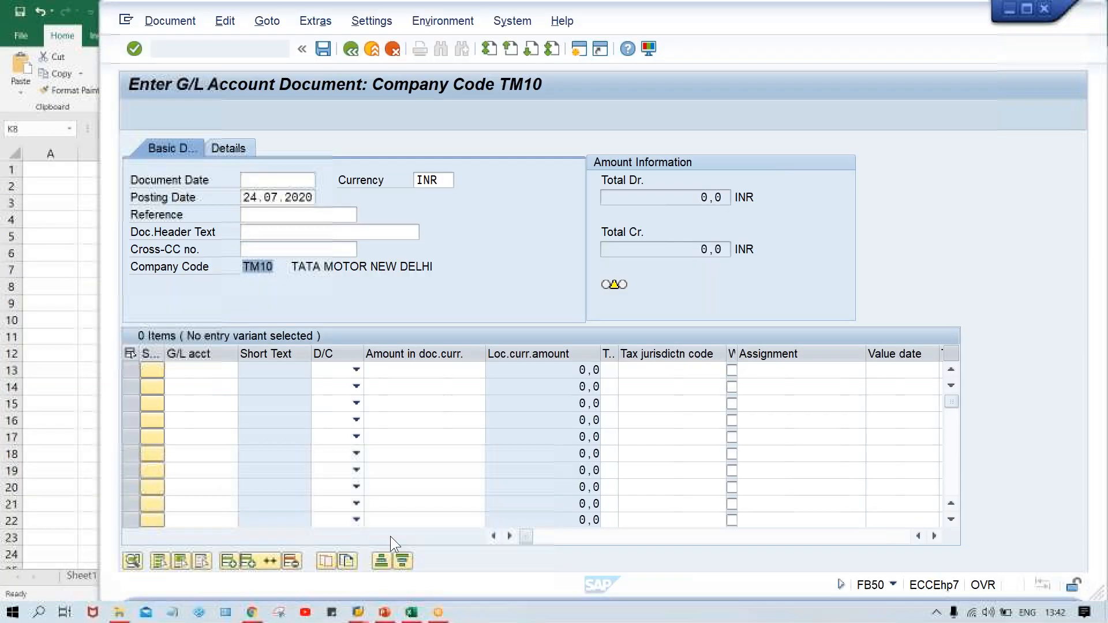
{"action": "type", "text": "/N"}
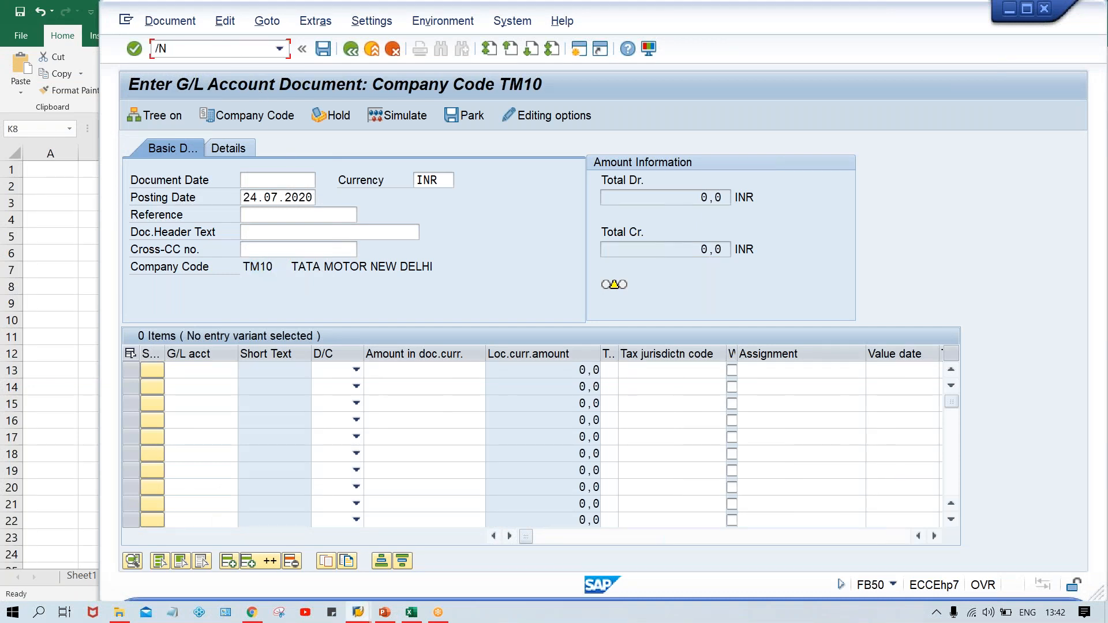
{"action": "type", "text": "OB"}
{"action": "type", "text": "26"}
{"action": "key", "text": "Return"}
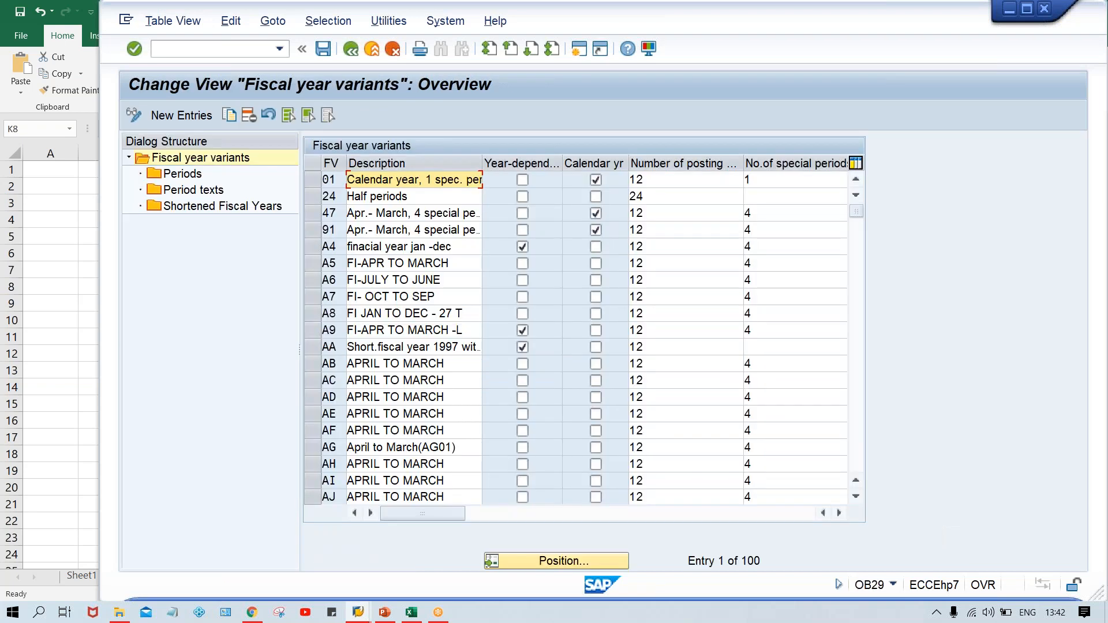
Add a new fiscal year variant T0 with the description JAN TO DEC.
{"action": "left_click", "coordinate": [181, 114]}
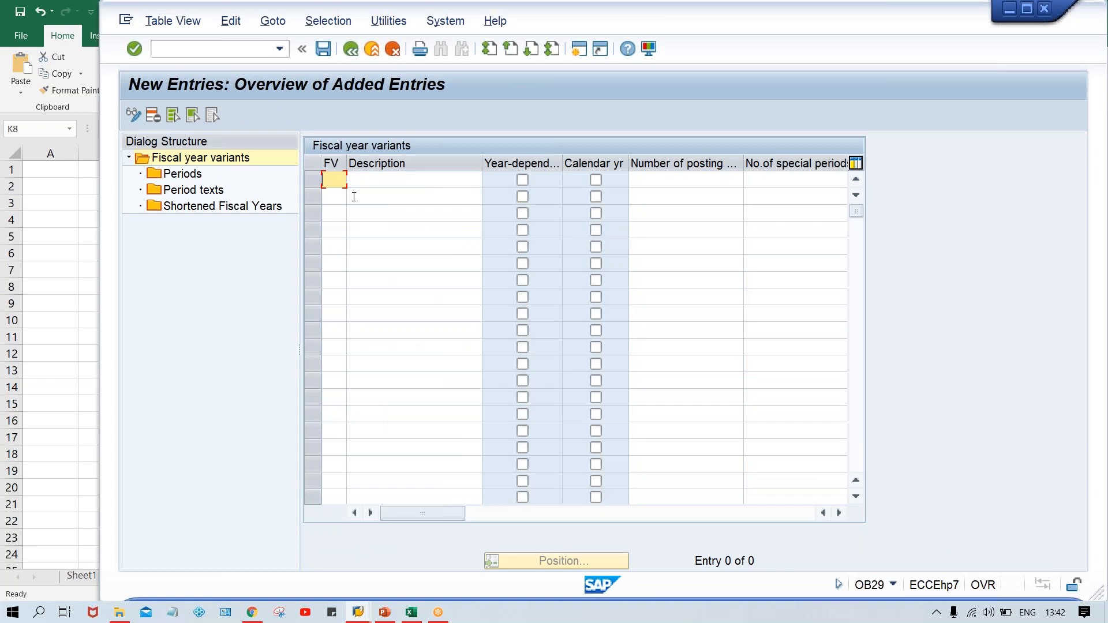
{"action": "type", "text": "T0"}
{"action": "key", "text": "Tab"}
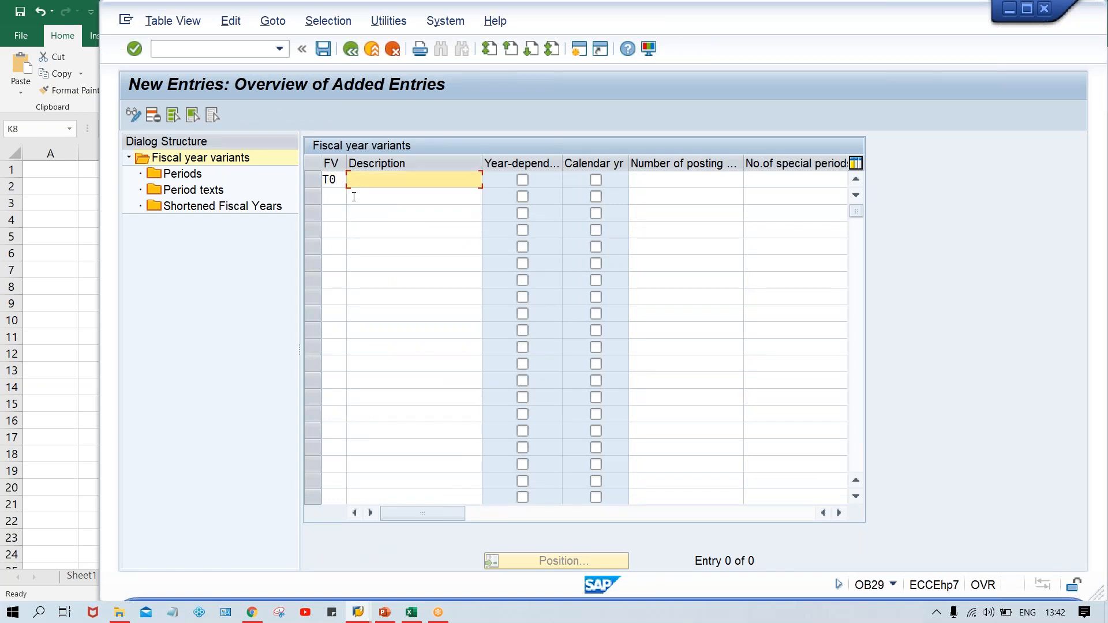
{"action": "type", "text": "JAN TO DEC"}
Mark variant T0 as calendar year with 12 posting periods and 4 special periods.
{"action": "left_click", "coordinate": [595, 180]}
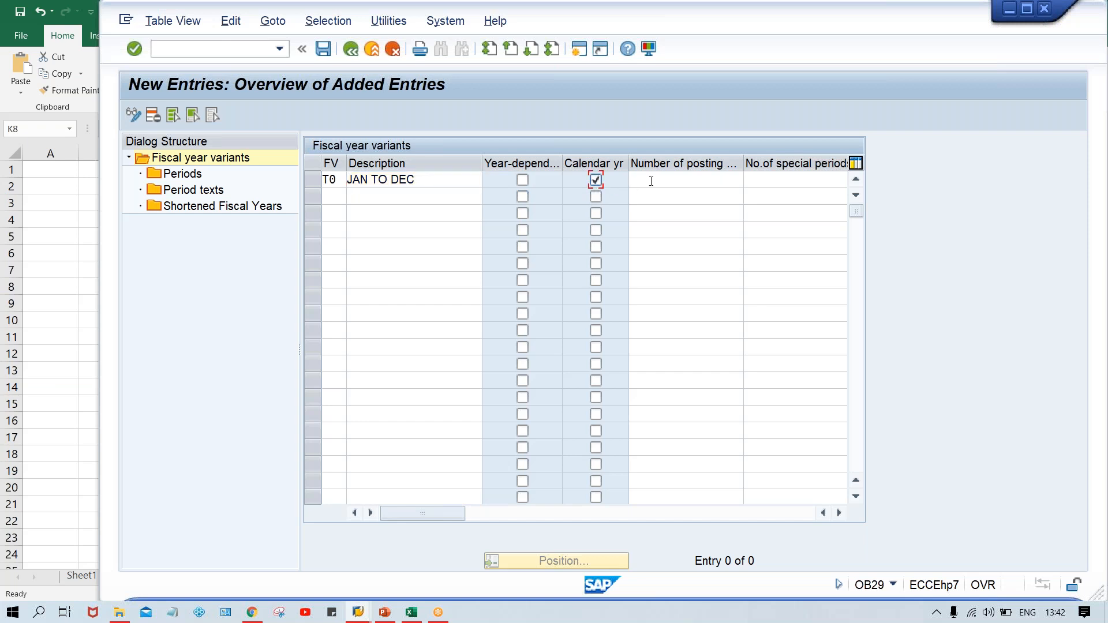
{"action": "left_click", "coordinate": [651, 182]}
{"action": "type", "text": "12"}
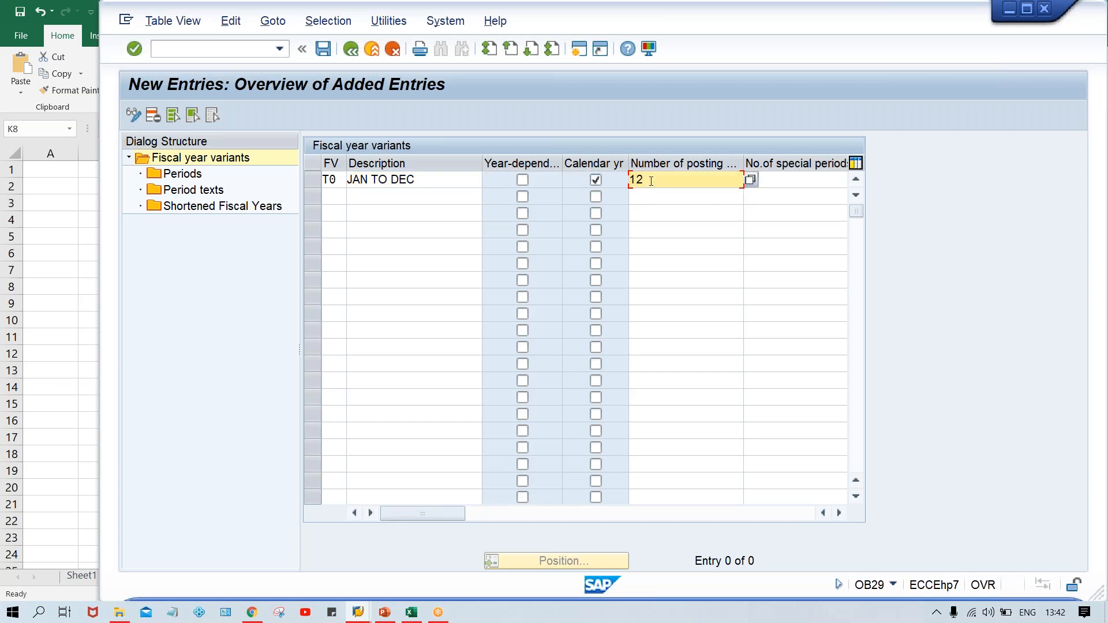
{"action": "left_click", "coordinate": [801, 182]}
{"action": "type", "text": "4"}
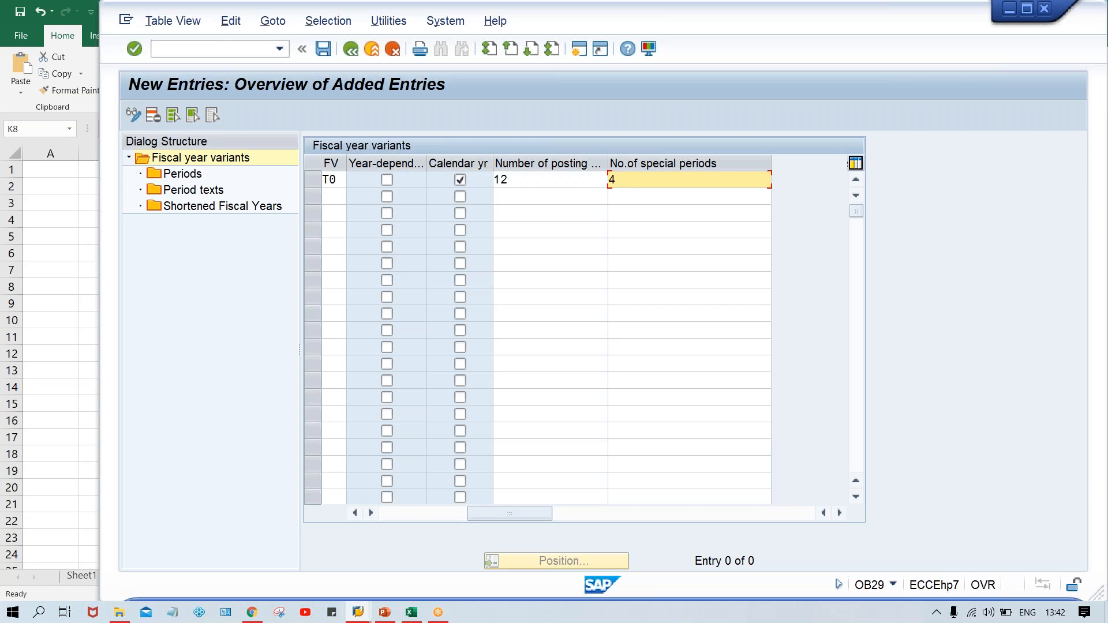
{"action": "left_click", "coordinate": [590, 183]}
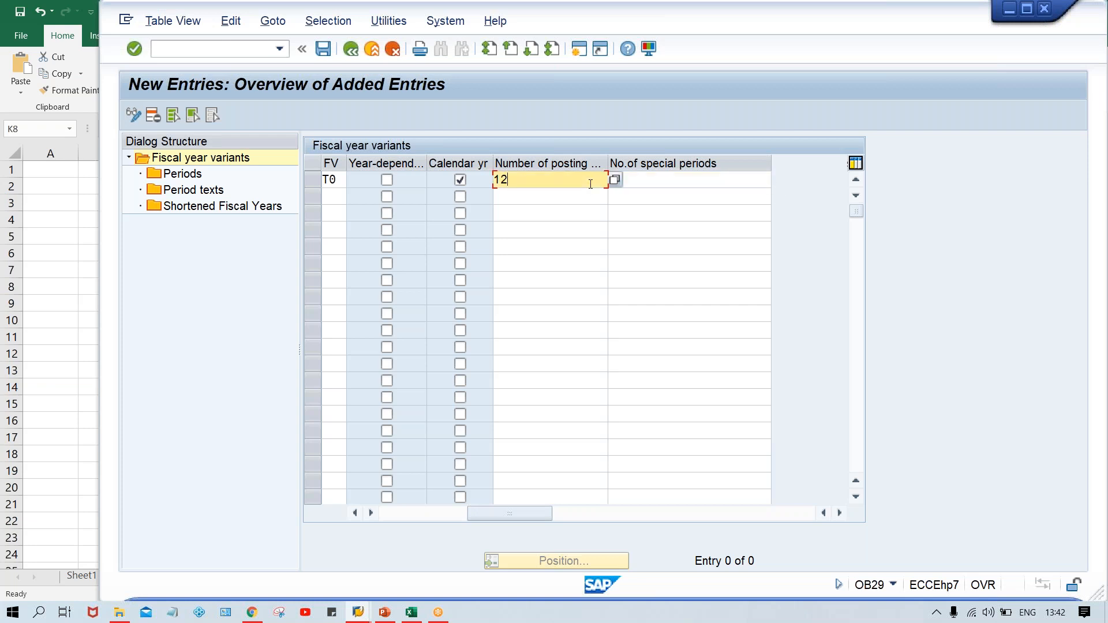
{"action": "key", "text": "Return"}
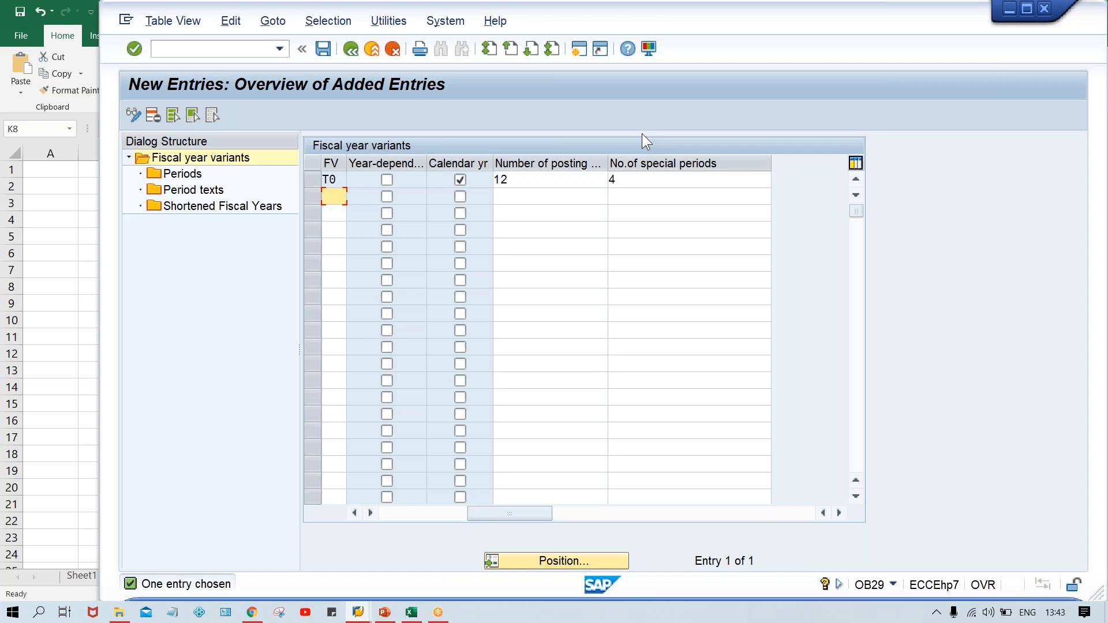
{"action": "key", "text": "alt+Tab"}
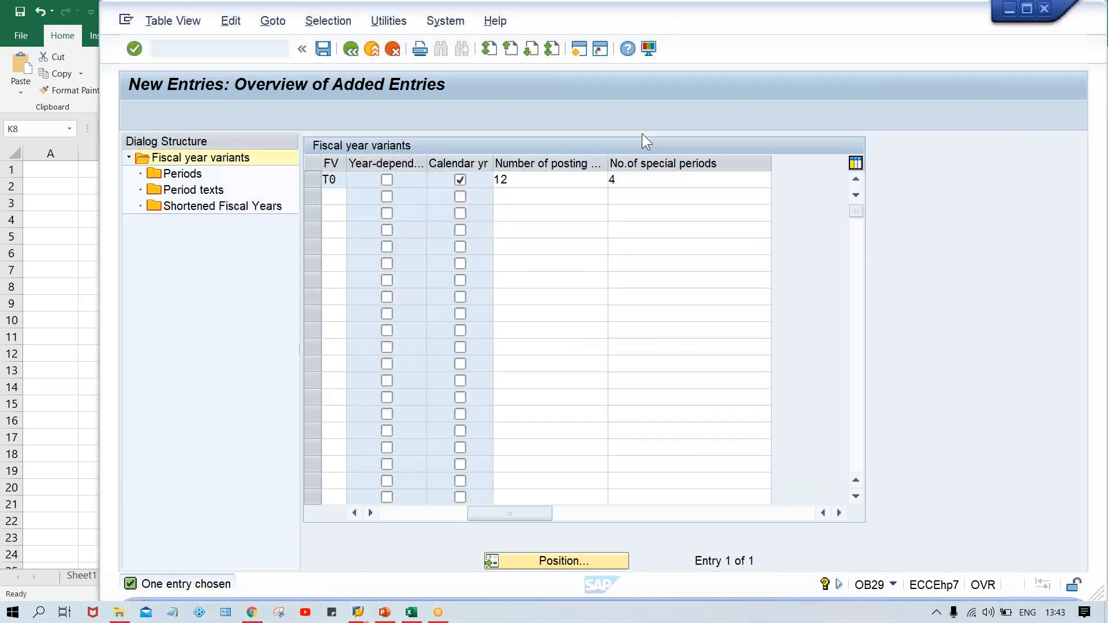
{"action": "left_click", "coordinate": [641, 133]}
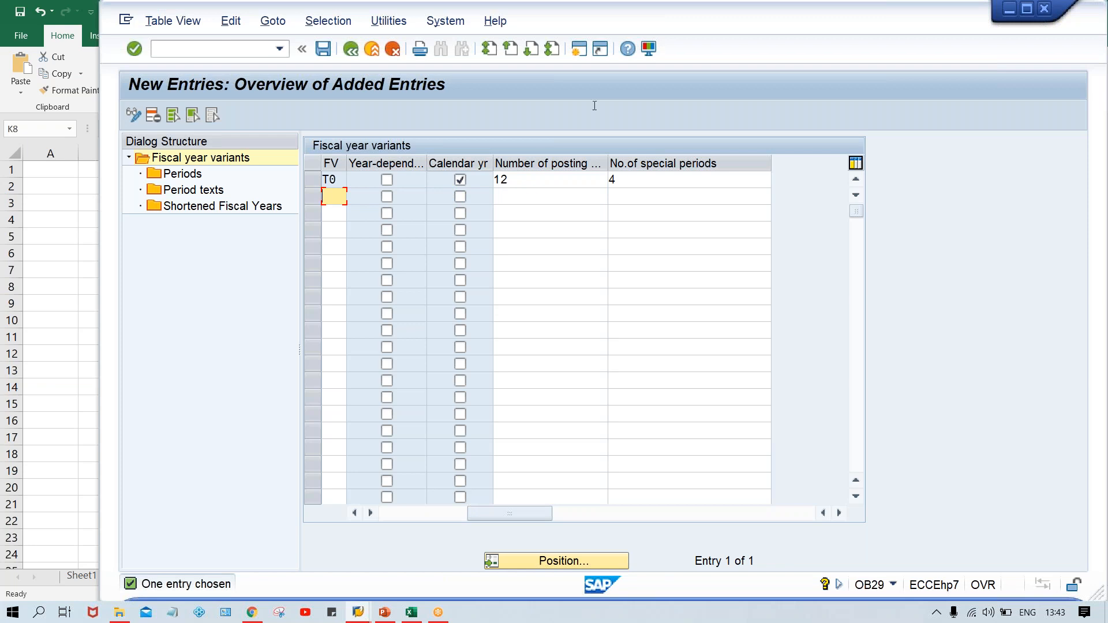
{"action": "left_click", "coordinate": [579, 50]}
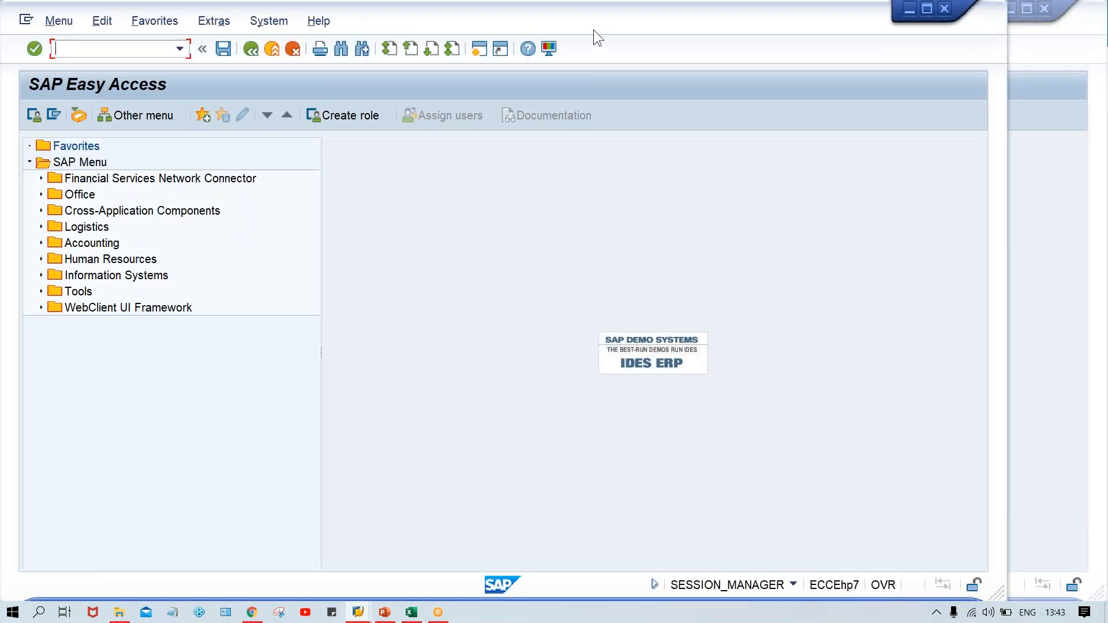
{"action": "left_click_drag", "start_coordinate": [593, 29], "coordinate": [700, 33]}
Run transaction FB50 to return to the G/L account document entry.
{"action": "left_click", "coordinate": [190, 58]}
{"action": "type", "text": "FB50"}
{"action": "key", "text": "Return"}
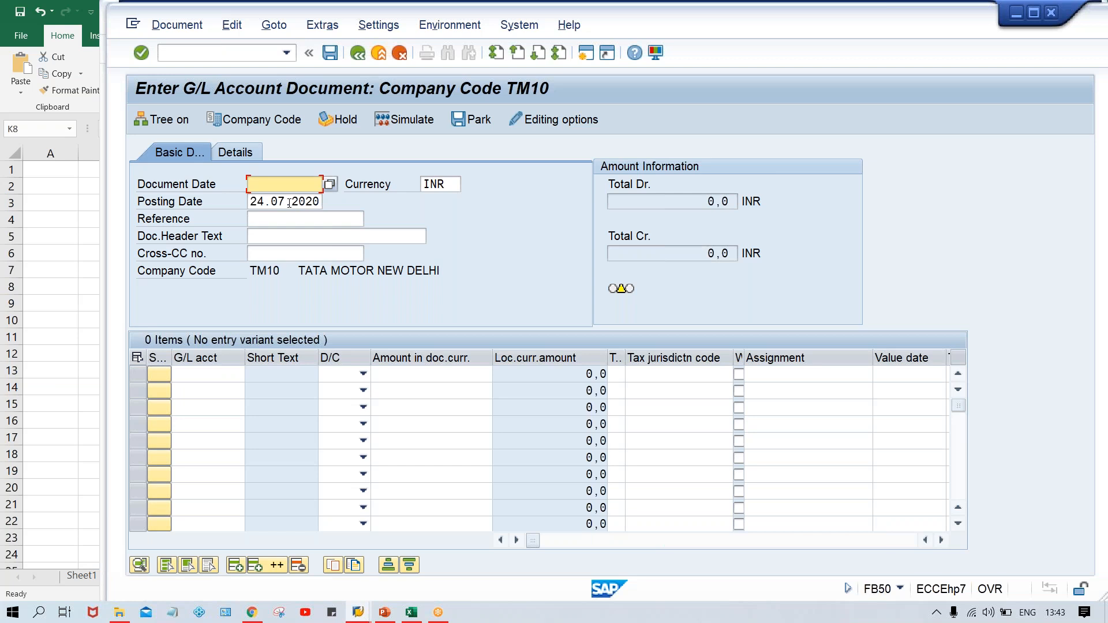
Switch to the worksheet and enter a bold JAN-DEC header in E2.
{"action": "left_click", "coordinate": [412, 613]}
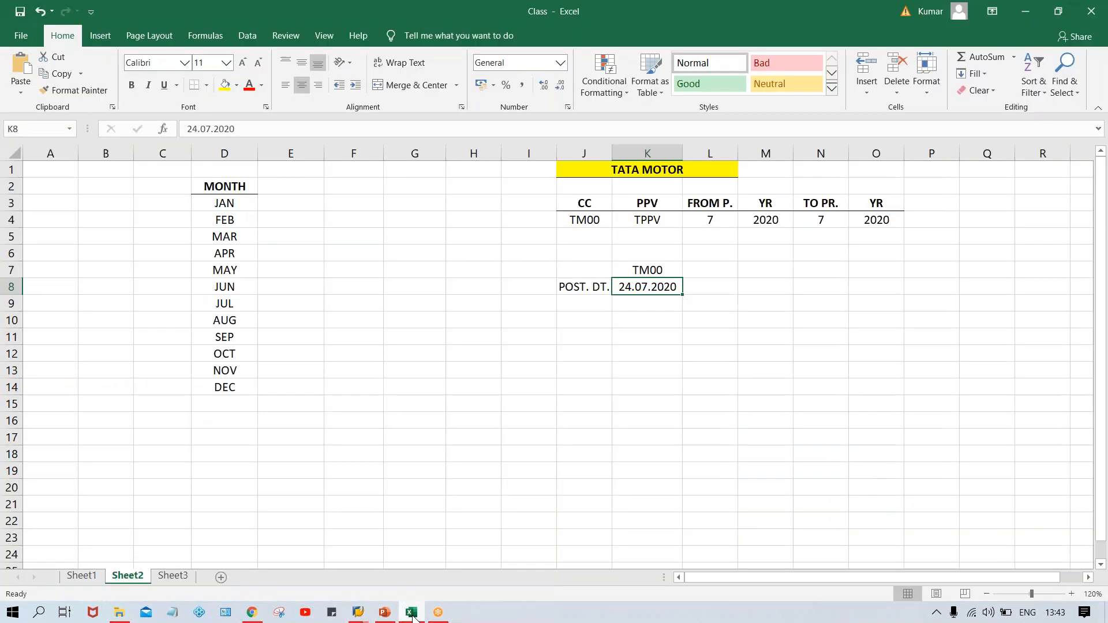
{"action": "left_click", "coordinate": [292, 182]}
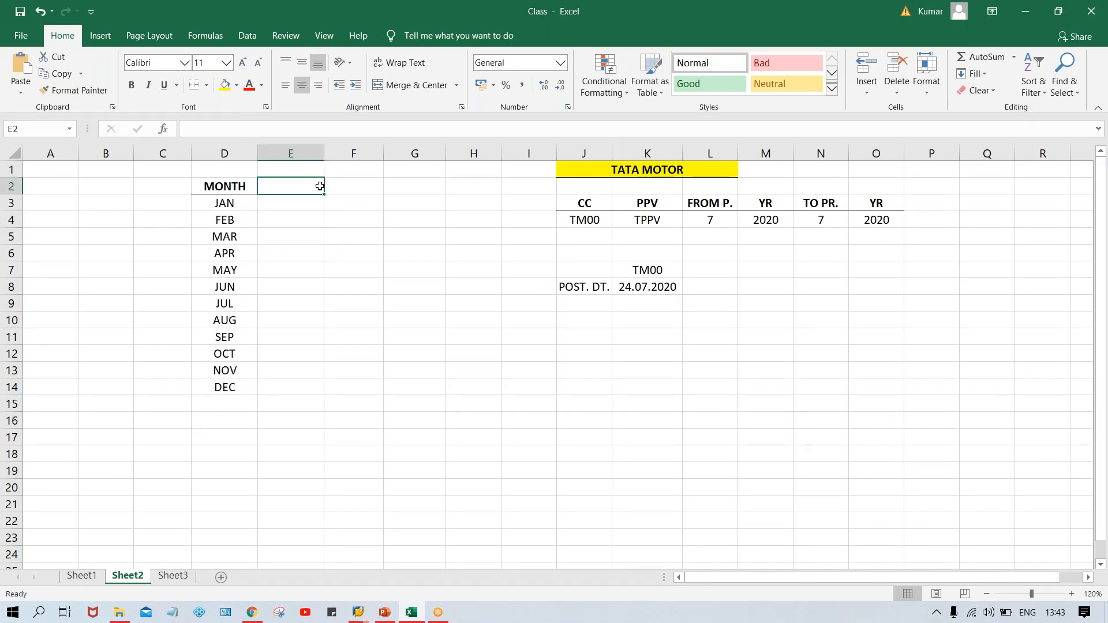
{"action": "type", "text": "JAN"}
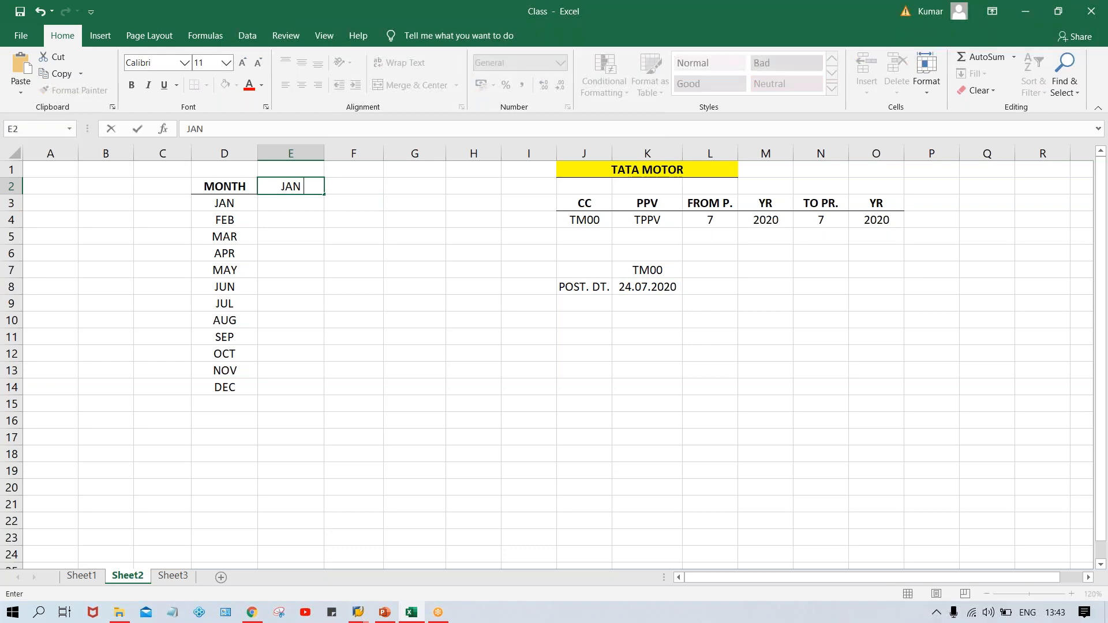
{"action": "type", "text": "-DEC"}
{"action": "left_click", "coordinate": [307, 186]}
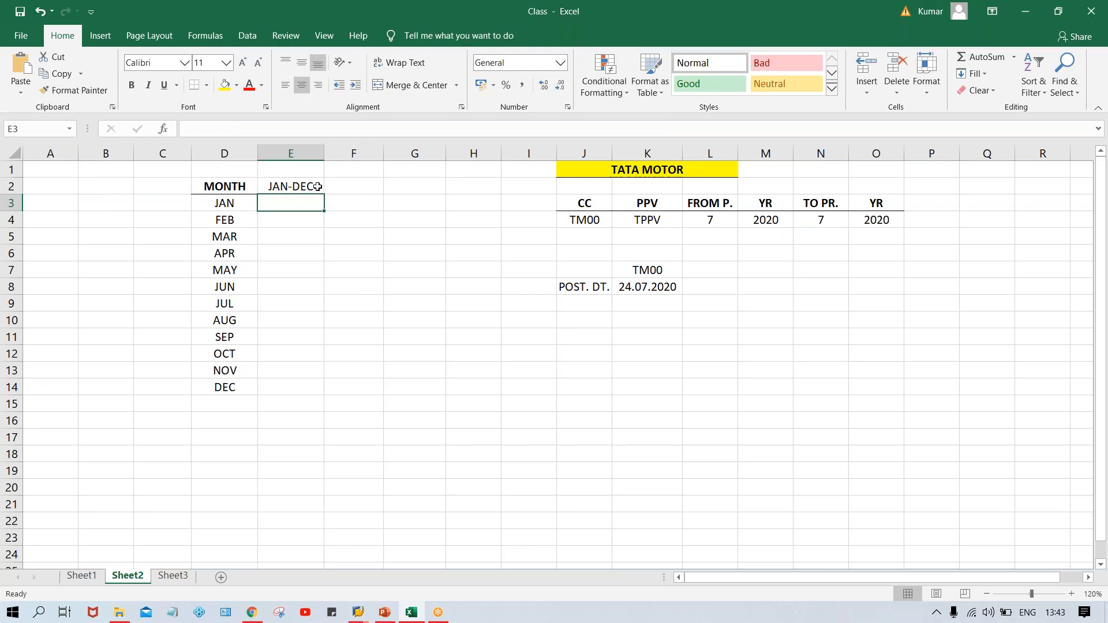
{"action": "key", "text": "ctrl+b"}
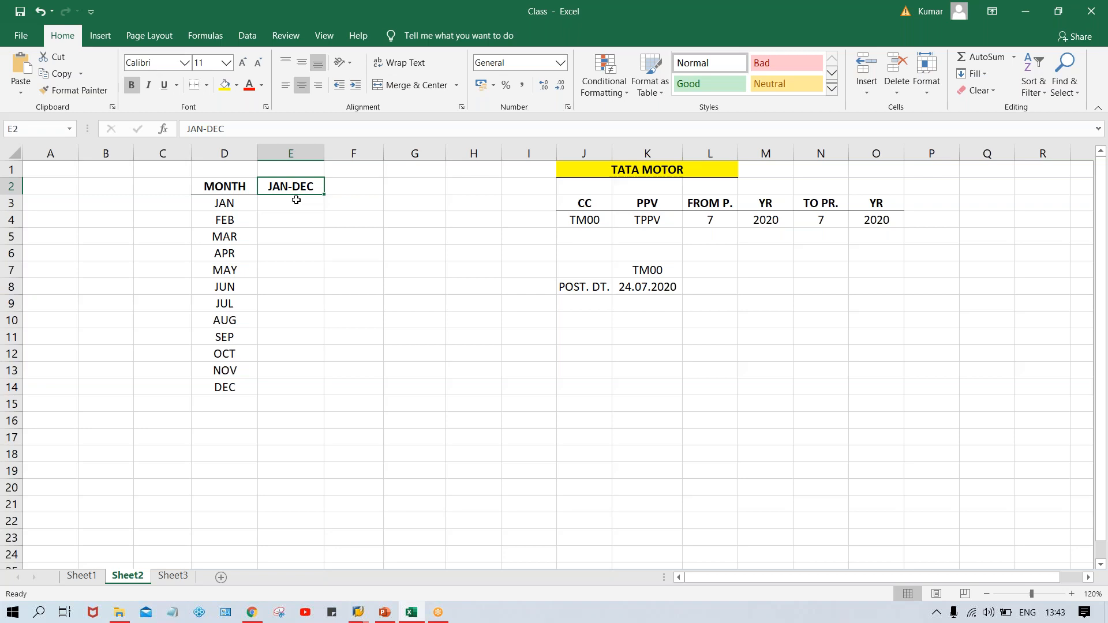
Number the JAN-DEC column as a series from 1 to 12 in E3 through E14.
{"action": "left_click", "coordinate": [289, 199]}
{"action": "type", "text": "1"}
{"action": "key", "text": "Return"}
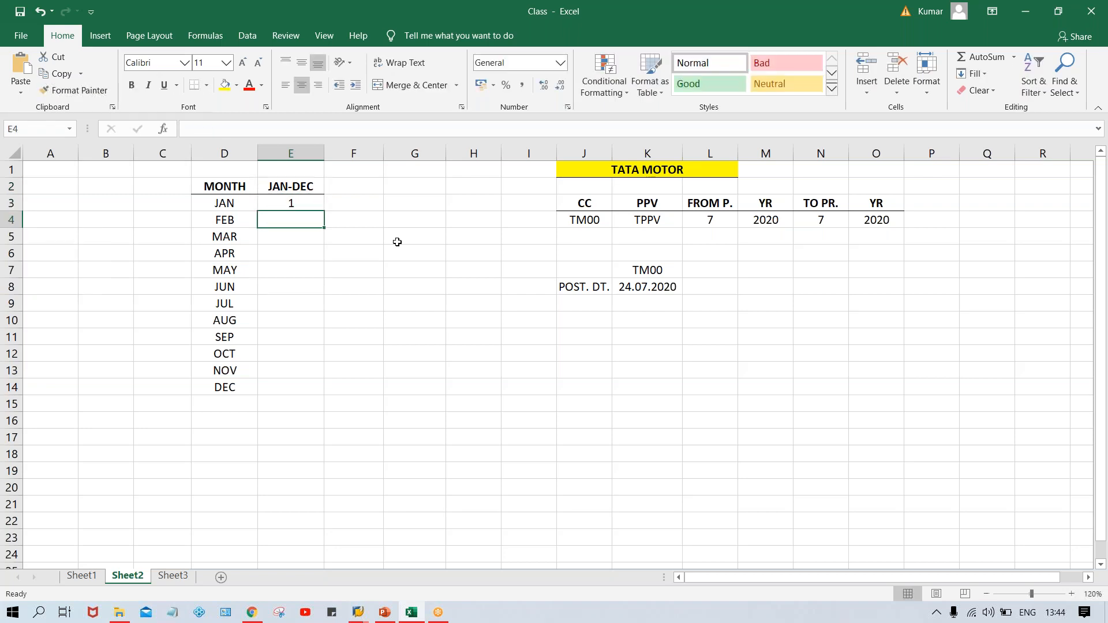
{"action": "left_click", "coordinate": [296, 203]}
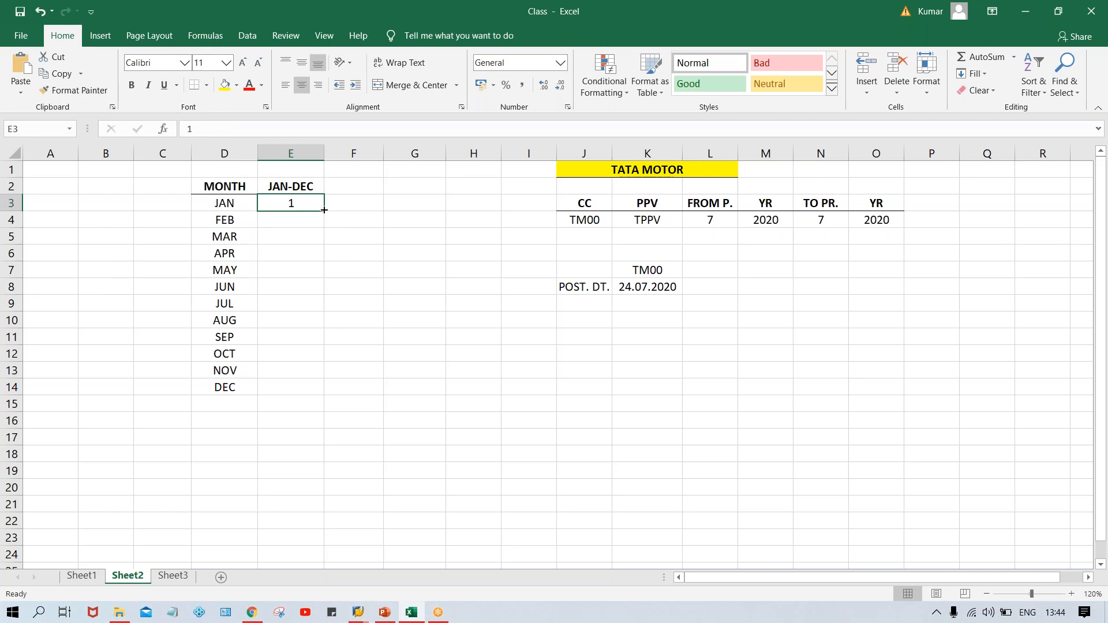
{"action": "left_click_drag", "start_coordinate": [325, 213], "coordinate": [321, 400]}
{"action": "left_click", "coordinate": [339, 404]}
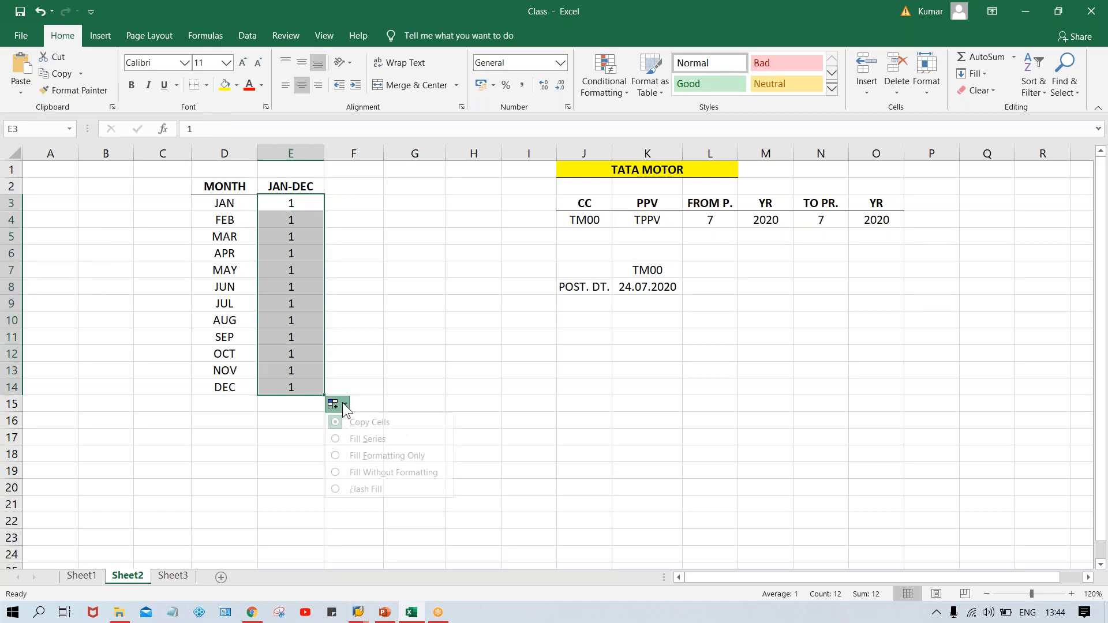
{"action": "left_click", "coordinate": [379, 439]}
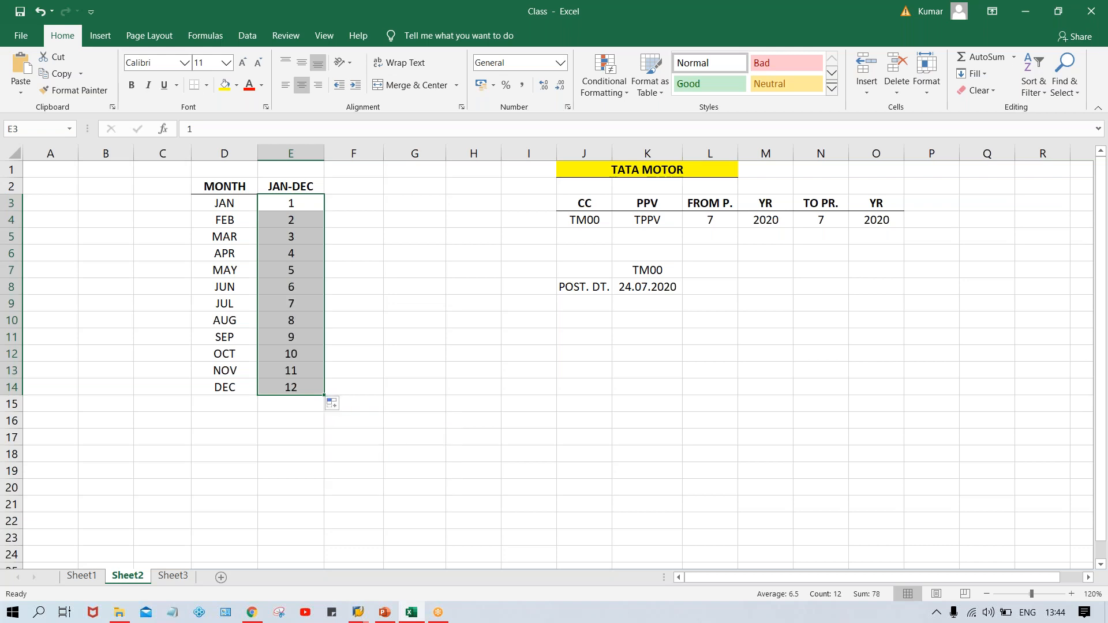
{"action": "left_click", "coordinate": [293, 387]}
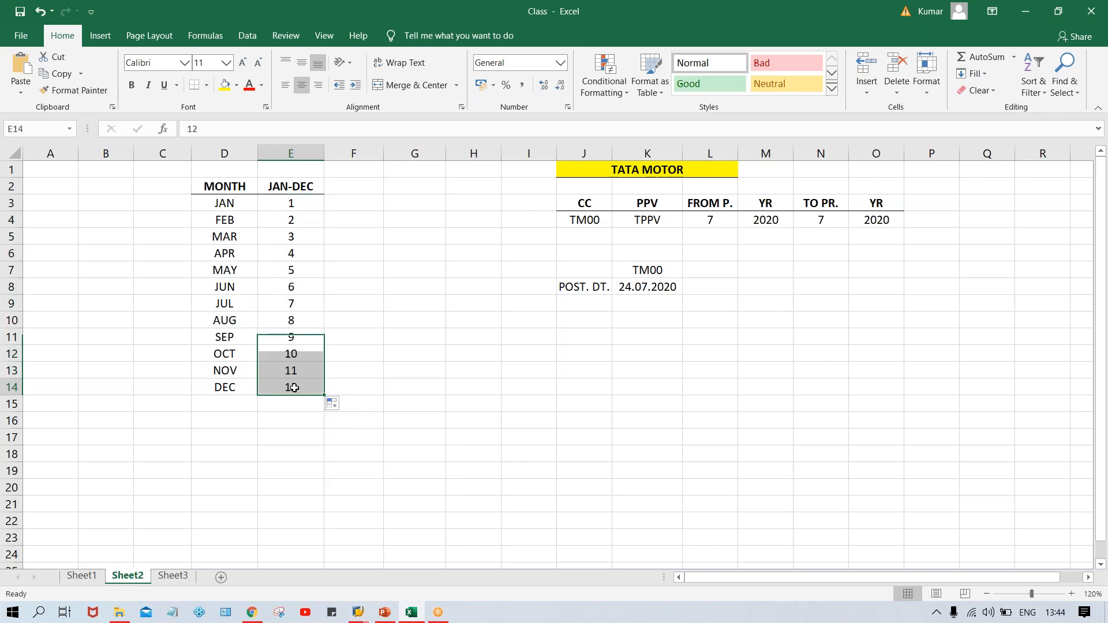
Enter a bold APR-MAR header in F2.
{"action": "left_click", "coordinate": [358, 190]}
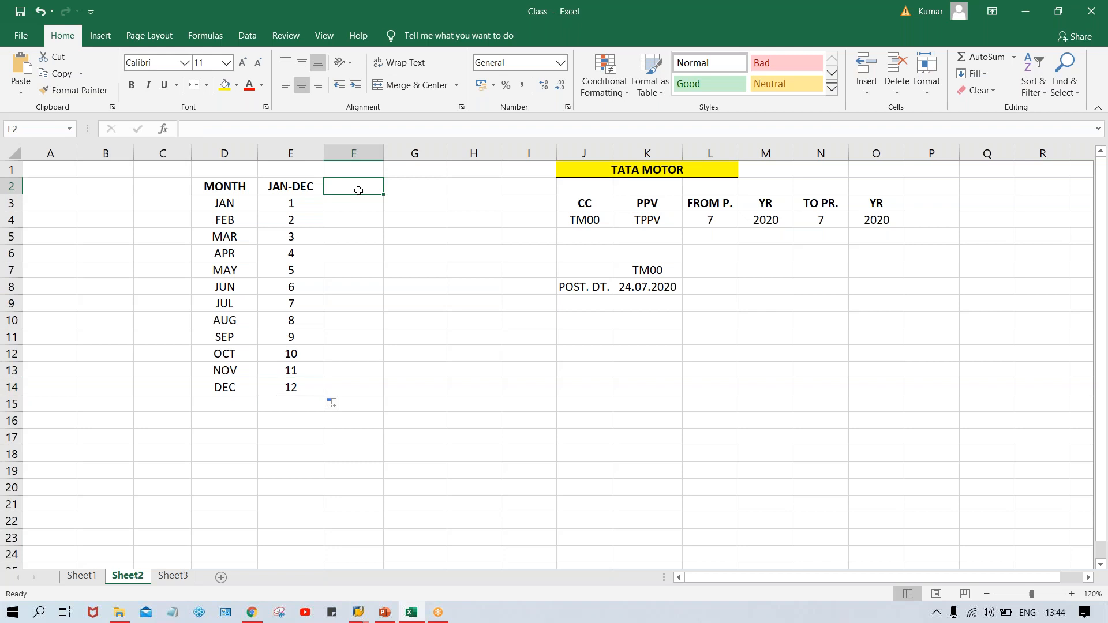
{"action": "type", "text": "APR"}
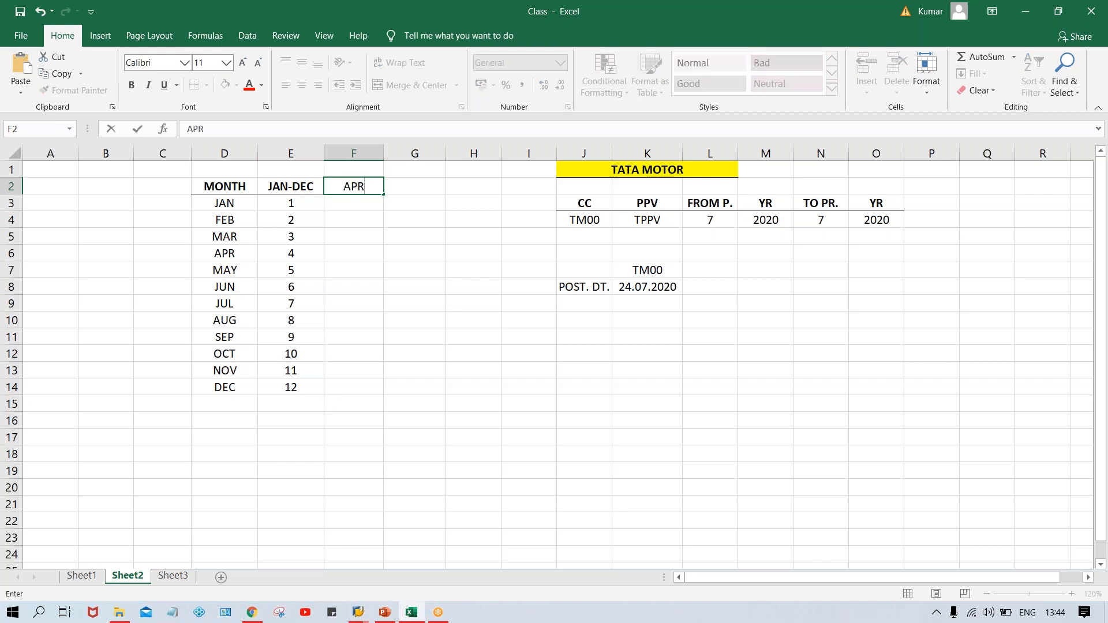
{"action": "type", "text": "-MAR"}
{"action": "key", "text": "Return"}
{"action": "left_click", "coordinate": [349, 185]}
{"action": "key", "text": "ctrl+b"}
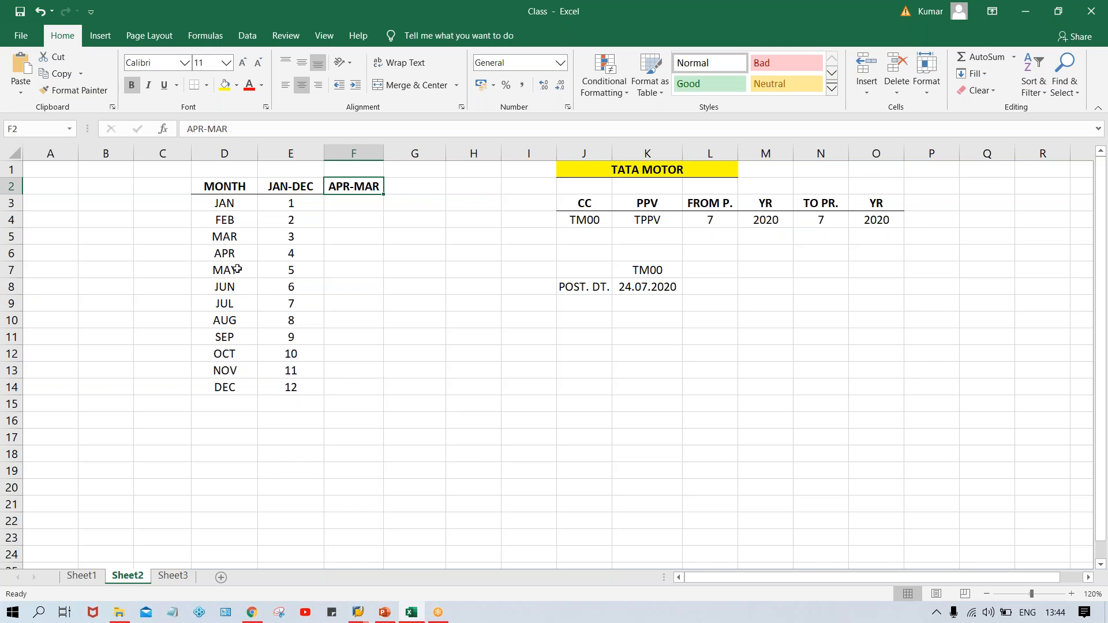
Fill the APR-MAR column as a series from 1 at APR to 9 at DEC in F6:F14.
{"action": "left_click", "coordinate": [228, 255]}
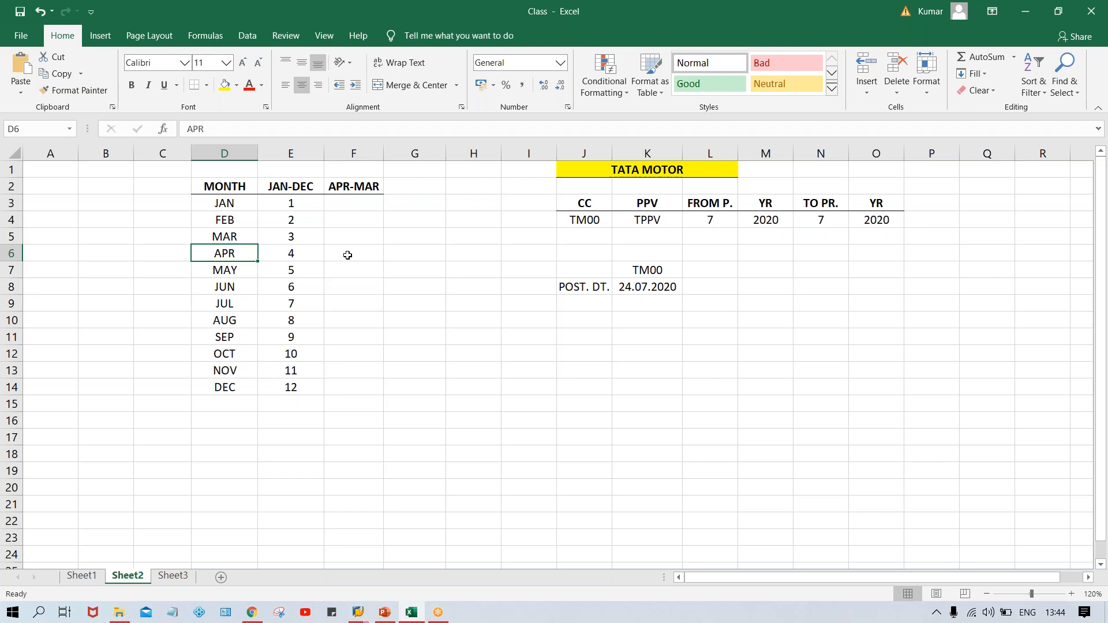
{"action": "left_click", "coordinate": [347, 255]}
{"action": "type", "text": "1"}
{"action": "key", "text": "Return"}
{"action": "left_click", "coordinate": [374, 254]}
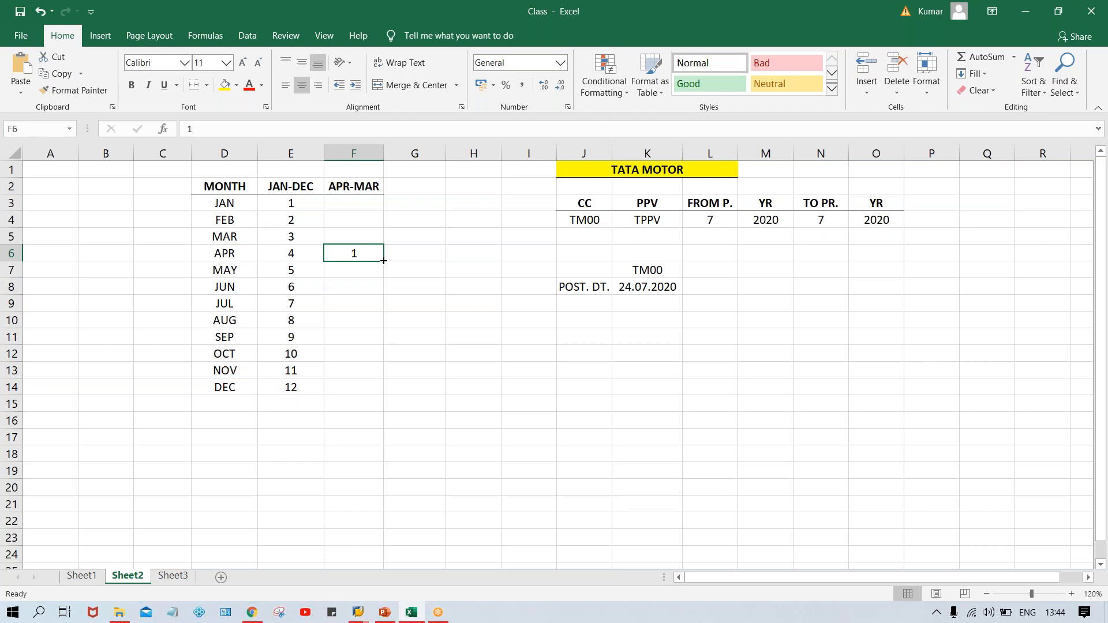
{"action": "left_click_drag", "start_coordinate": [384, 261], "coordinate": [384, 392]}
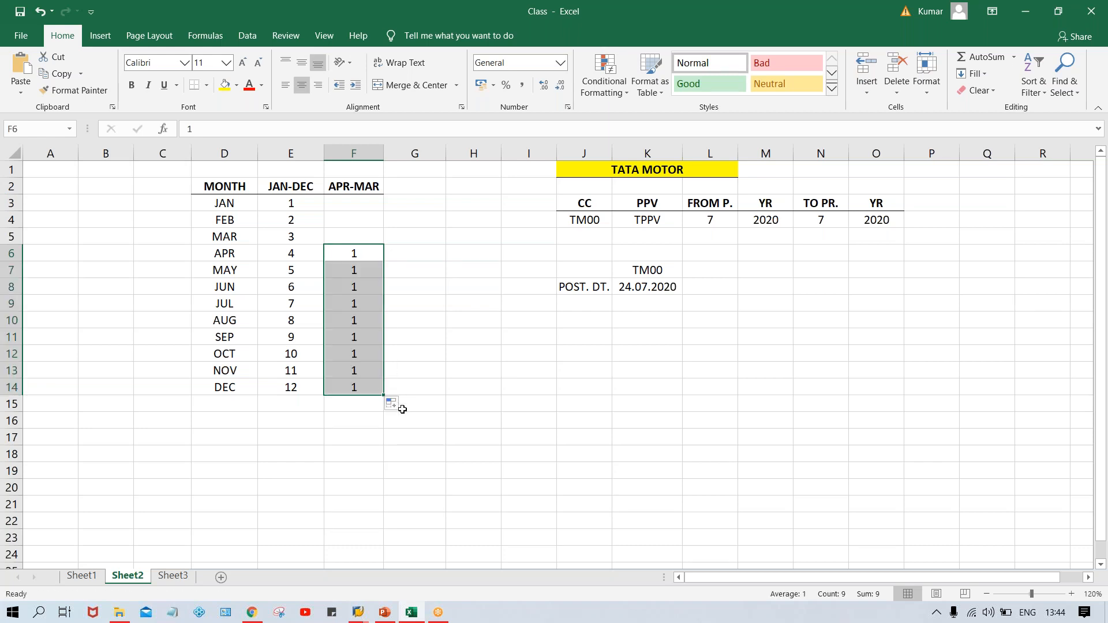
{"action": "left_click", "coordinate": [403, 406]}
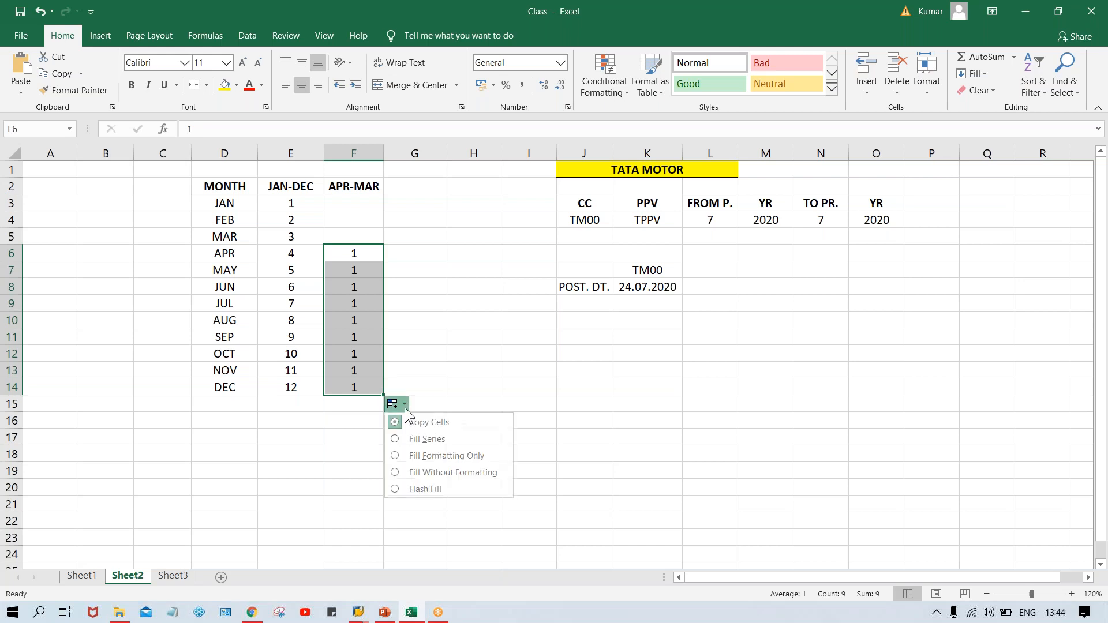
{"action": "left_click", "coordinate": [413, 440]}
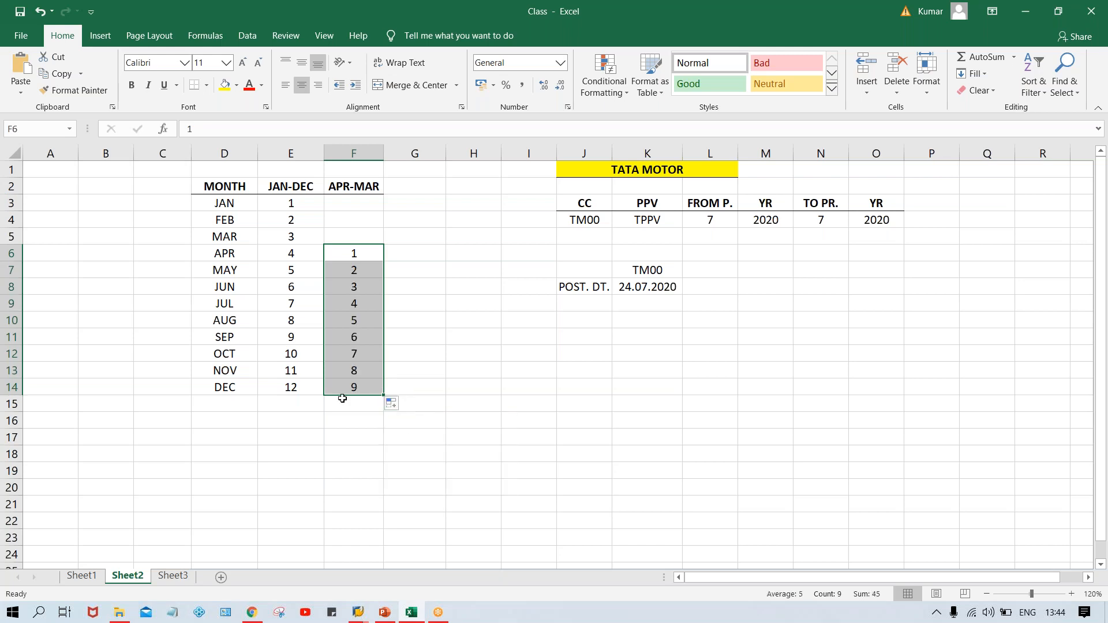
Enter periods 10, 11 and 12 for JAN, FEB and MAR in the APR-MAR column.
{"action": "left_click", "coordinate": [350, 198]}
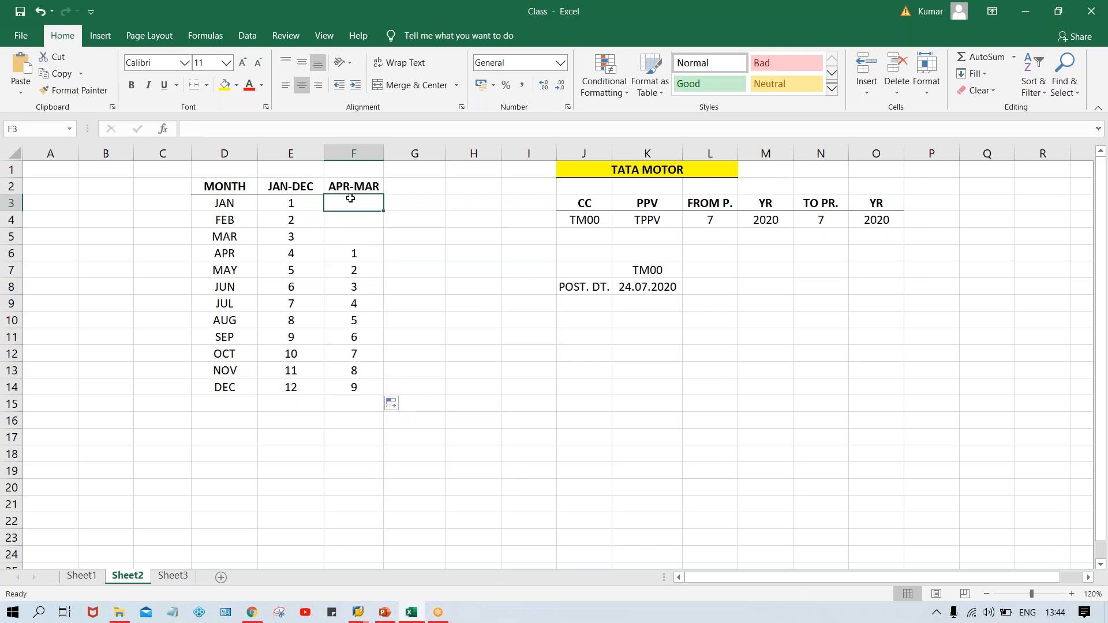
{"action": "type", "text": "10"}
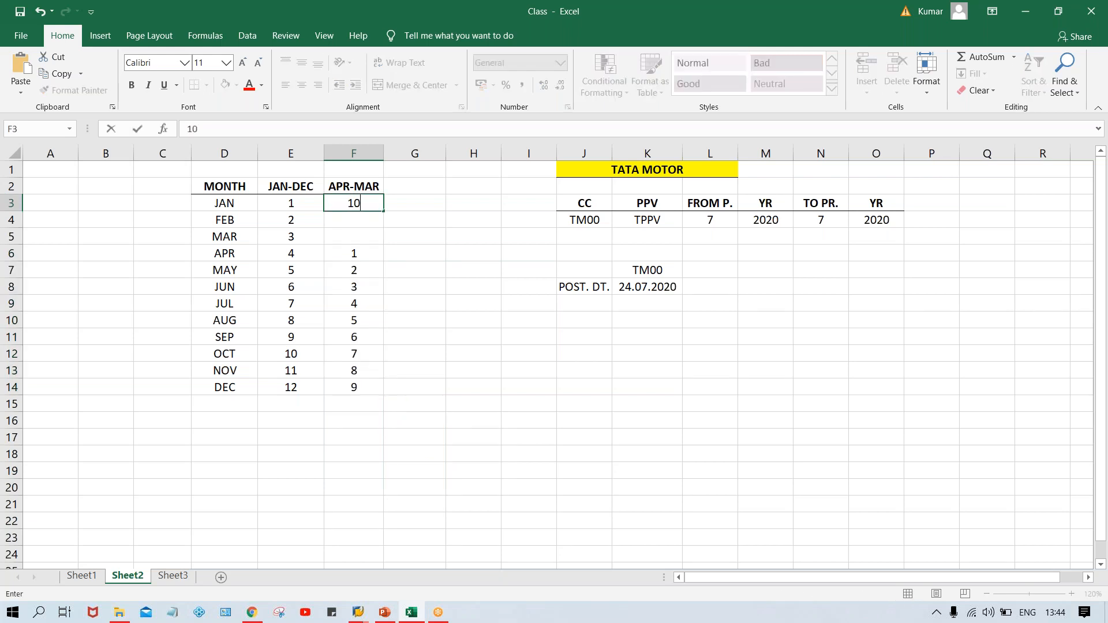
{"action": "key", "text": "Return"}
{"action": "type", "text": "11"}
{"action": "key", "text": "Return"}
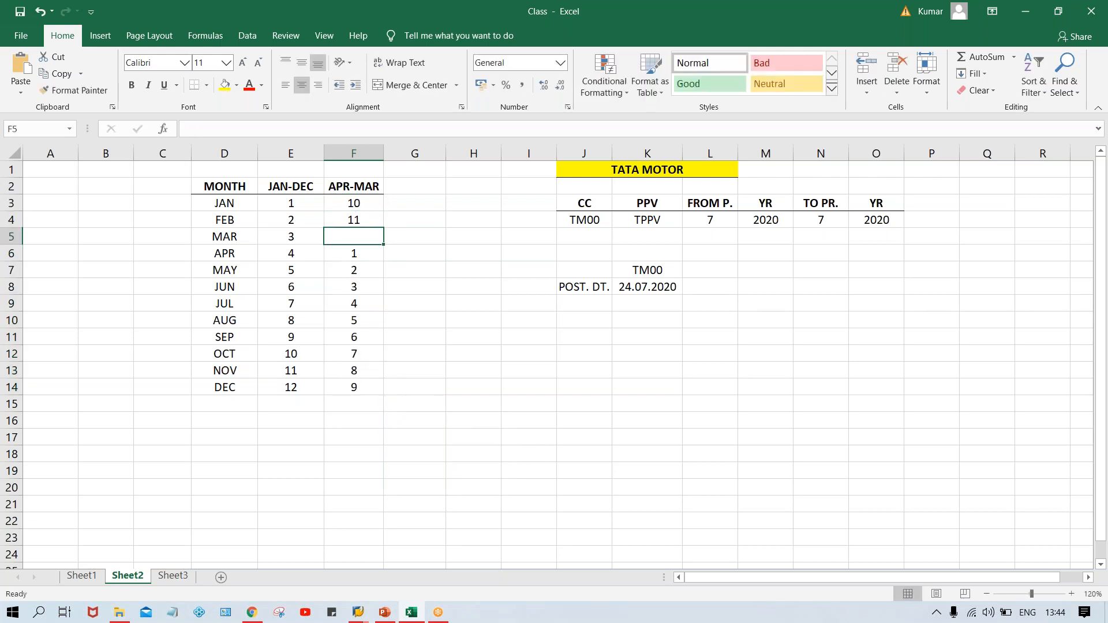
{"action": "type", "text": "12"}
{"action": "key", "text": "Return"}
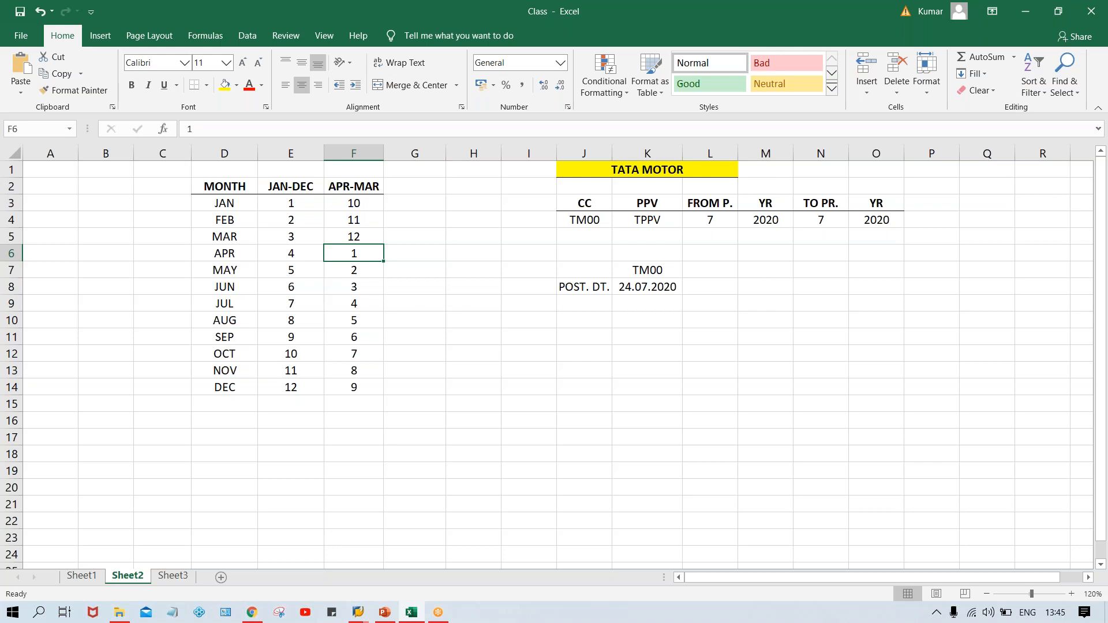
{"action": "left_click", "coordinate": [642, 290]}
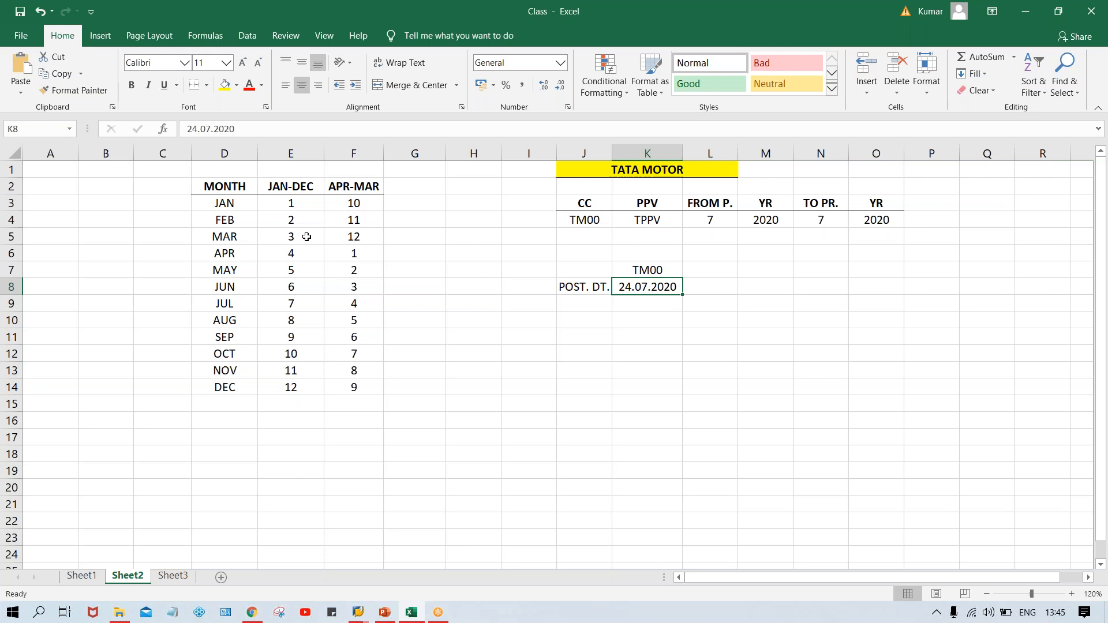
{"action": "left_click", "coordinate": [523, 201]}
{"action": "type", "text": "T"}
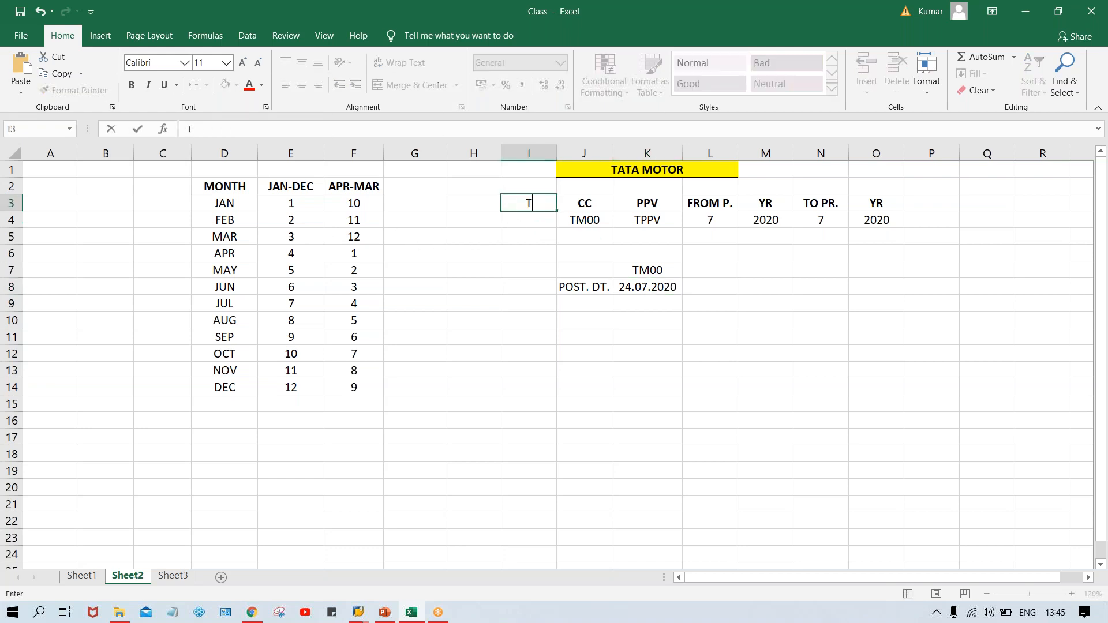
{"action": "type", "text": "0"}
{"action": "key", "text": "Return"}
Enter a bold FYV header in I3 with the variant T0 beneath it in I4.
{"action": "left_click", "coordinate": [547, 203]}
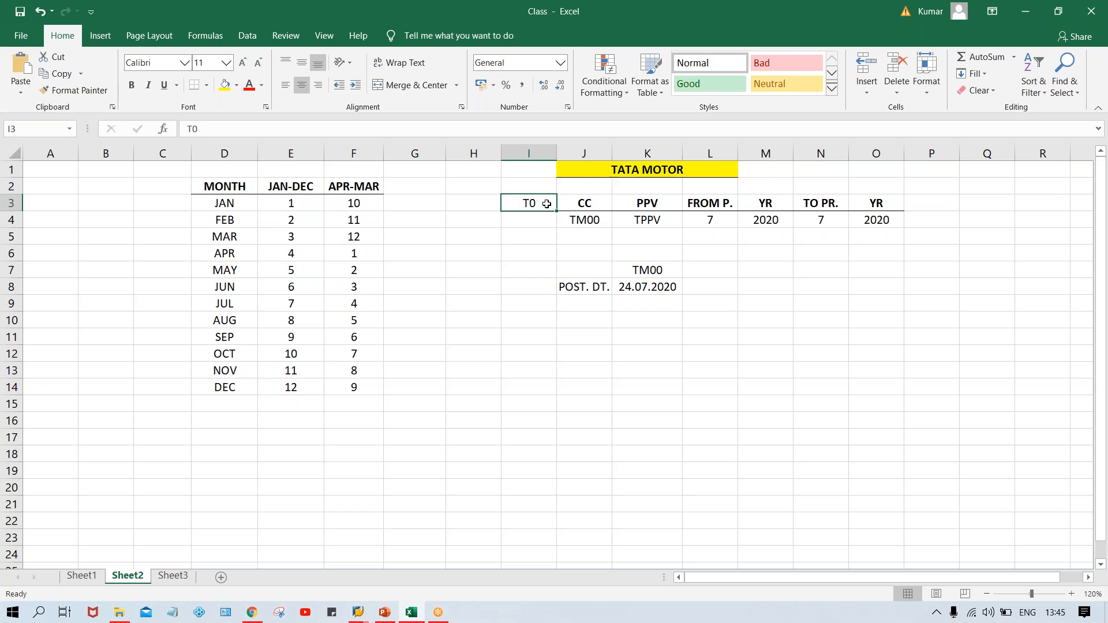
{"action": "type", "text": "FYV"}
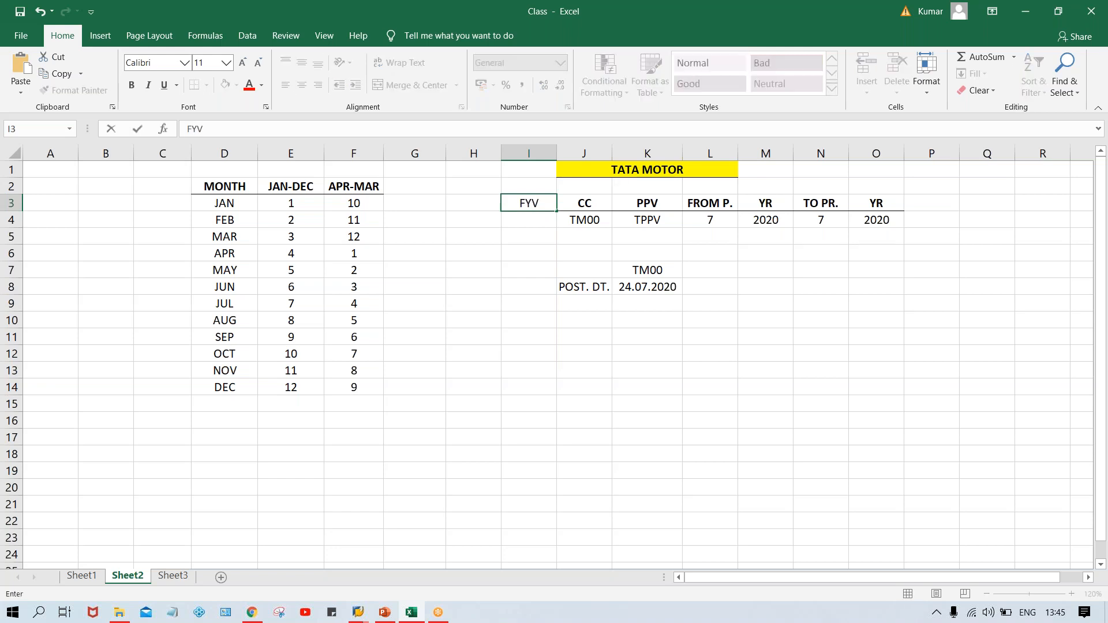
{"action": "key", "text": "Return"}
{"action": "type", "text": "T0"}
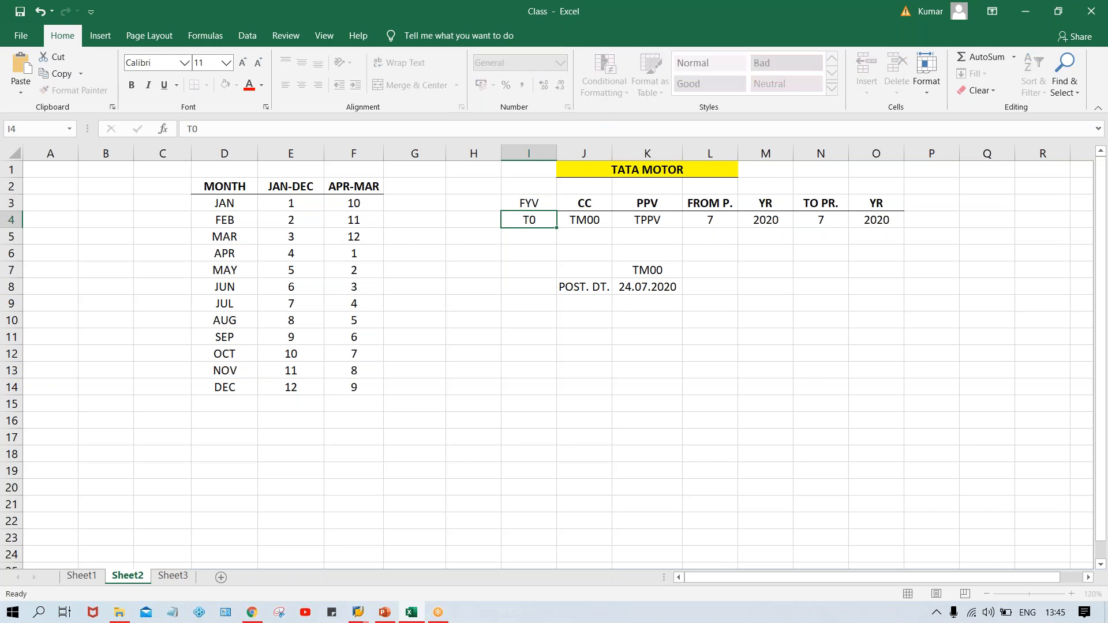
{"action": "key", "text": "Return"}
{"action": "key", "text": "ctrl+b"}
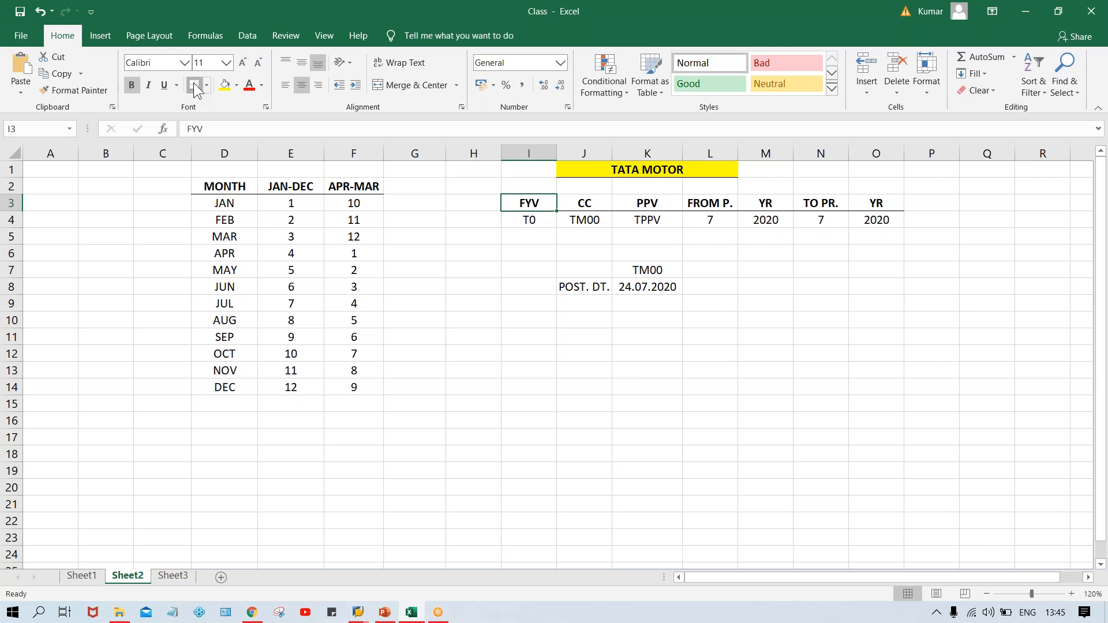
Highlight the TM00 company code cell in yellow.
{"action": "left_click", "coordinate": [587, 226]}
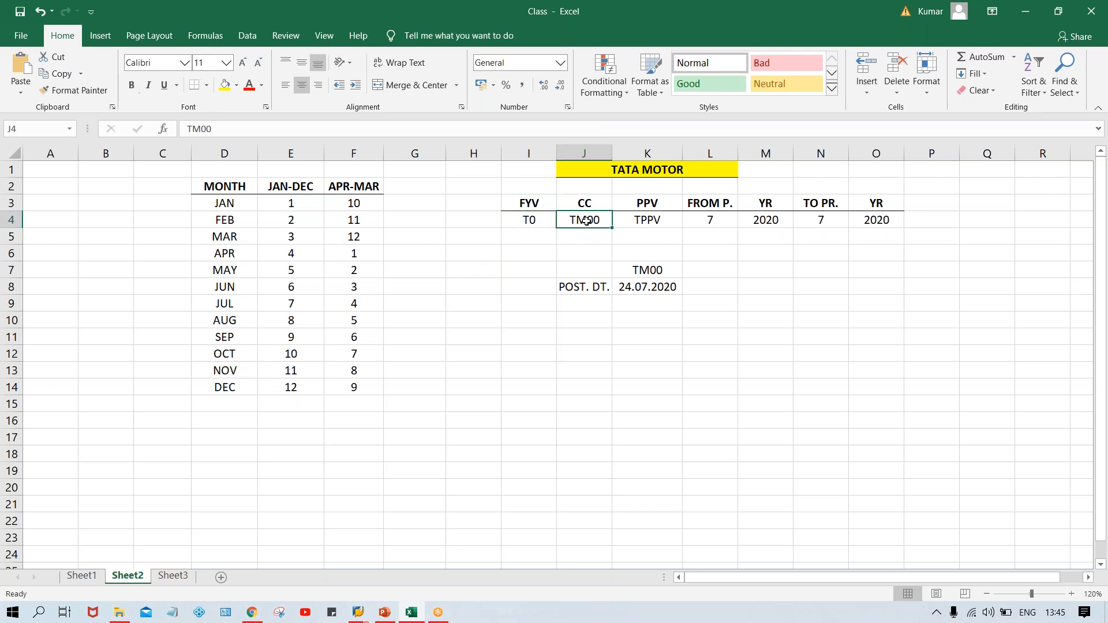
{"action": "left_click", "coordinate": [224, 84]}
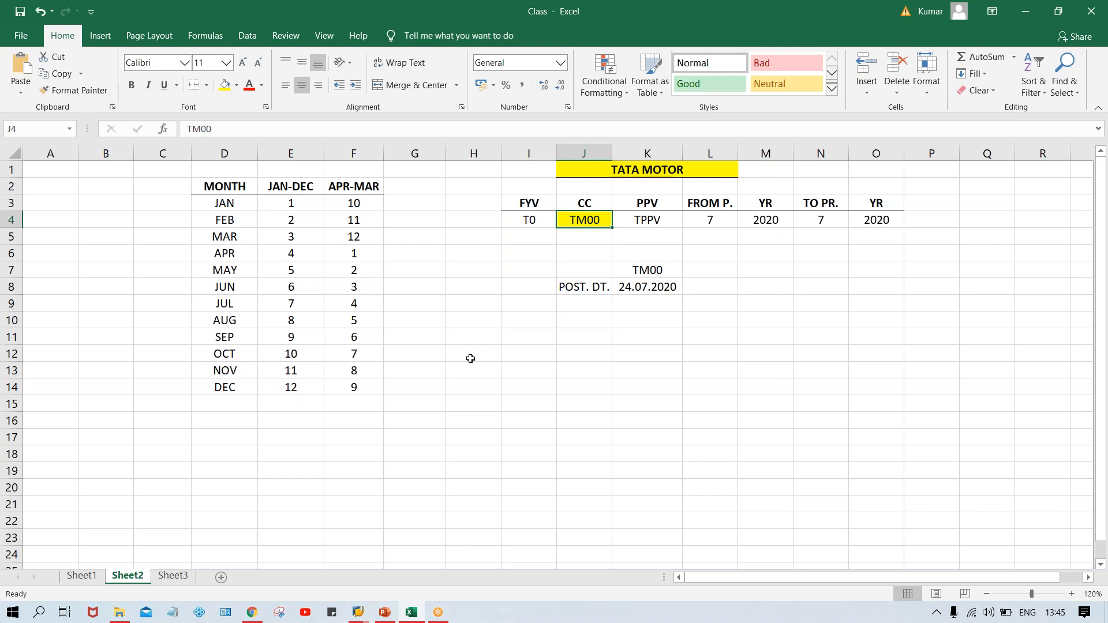
Switch to the SAP fiscal year variants entries and save the T0 variant.
{"action": "key", "text": "alt+Tab"}
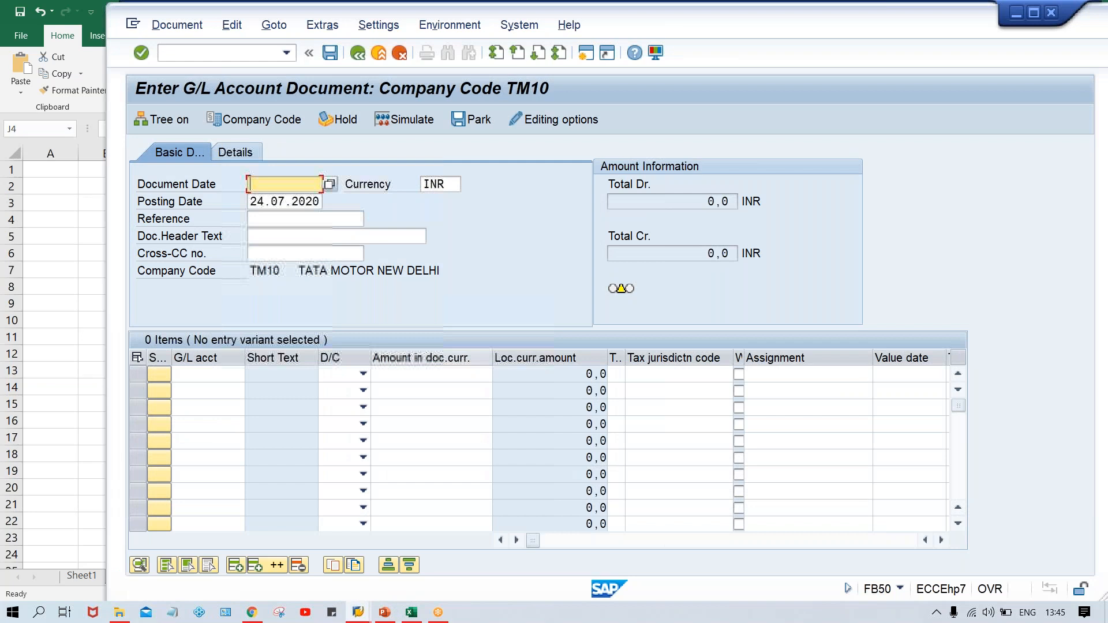
{"action": "key", "text": "alt+Tab"}
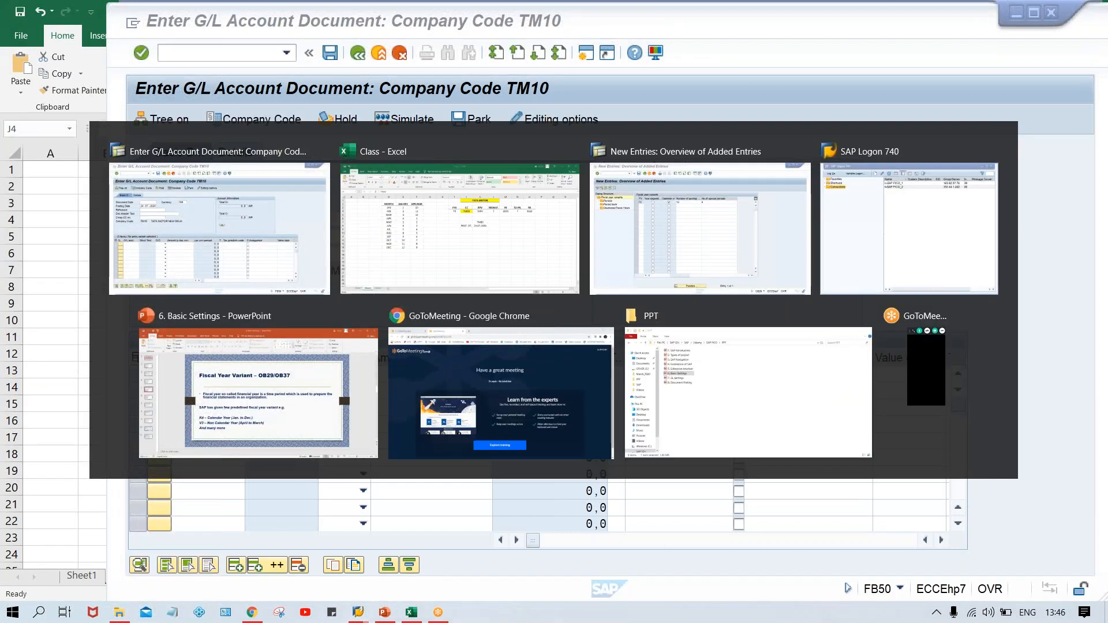
{"action": "key", "text": "alt+Tab"}
{"action": "left_click", "coordinate": [460, 180]}
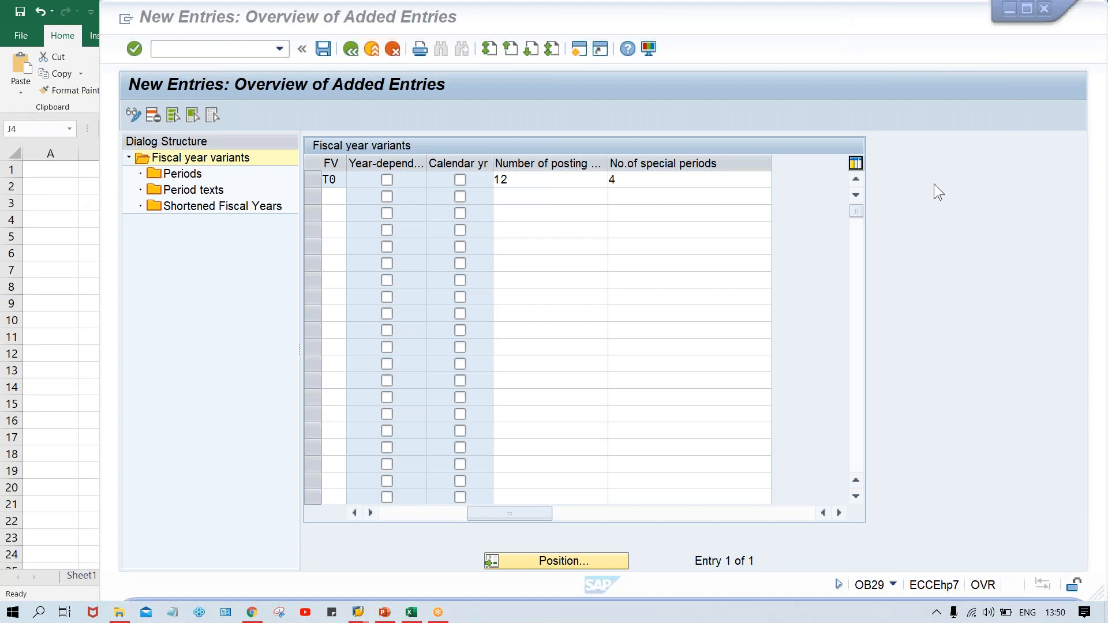
{"action": "left_click", "coordinate": [751, 91]}
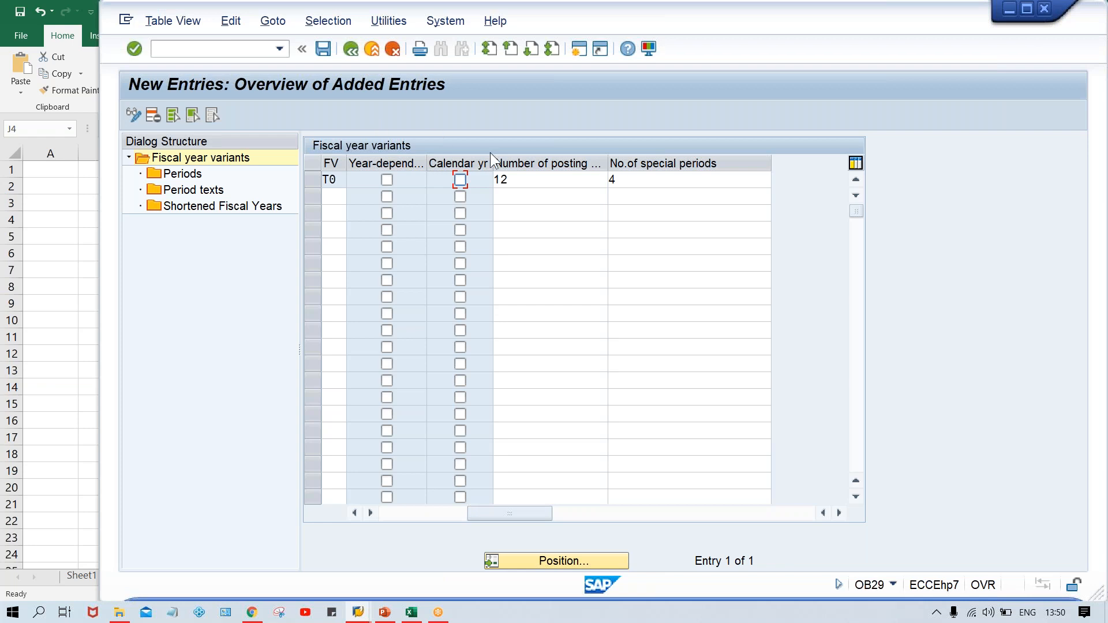
{"action": "key", "text": "ctrl+s"}
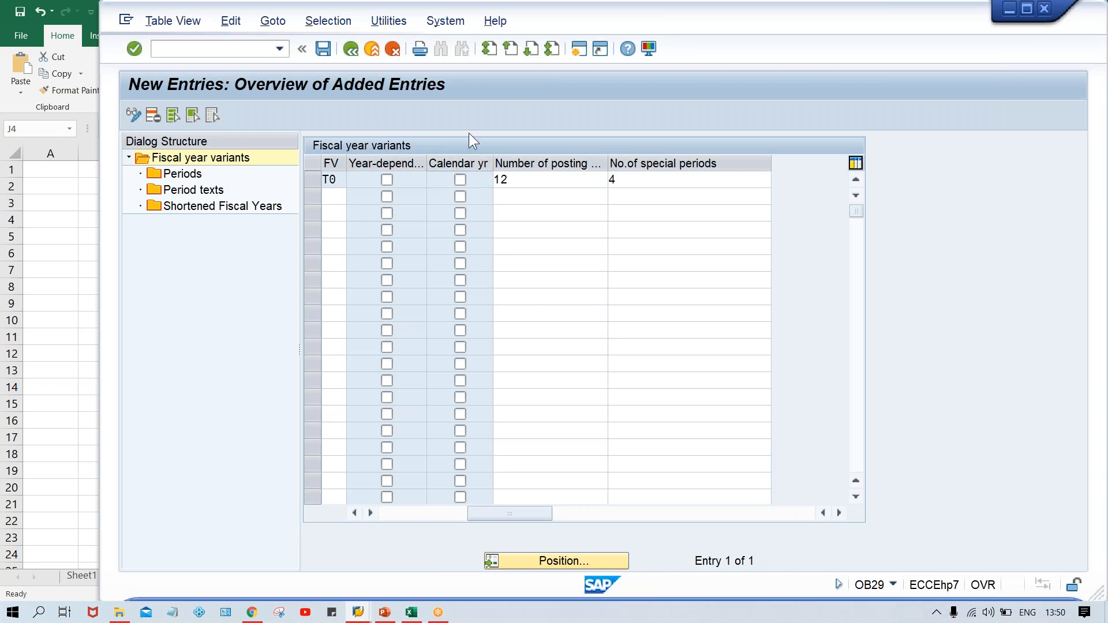
{"action": "left_click", "coordinate": [405, 293]}
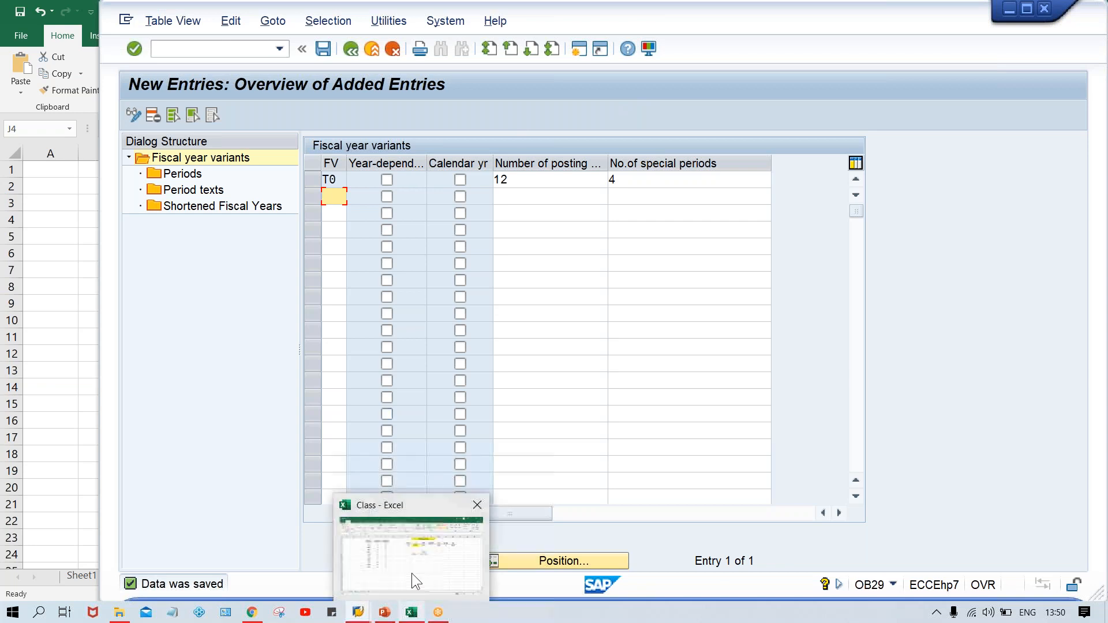
Switch between the worksheet and the FB50 G/L account document to review the company code.
{"action": "left_click", "coordinate": [411, 612]}
{"action": "left_click", "coordinate": [432, 374]}
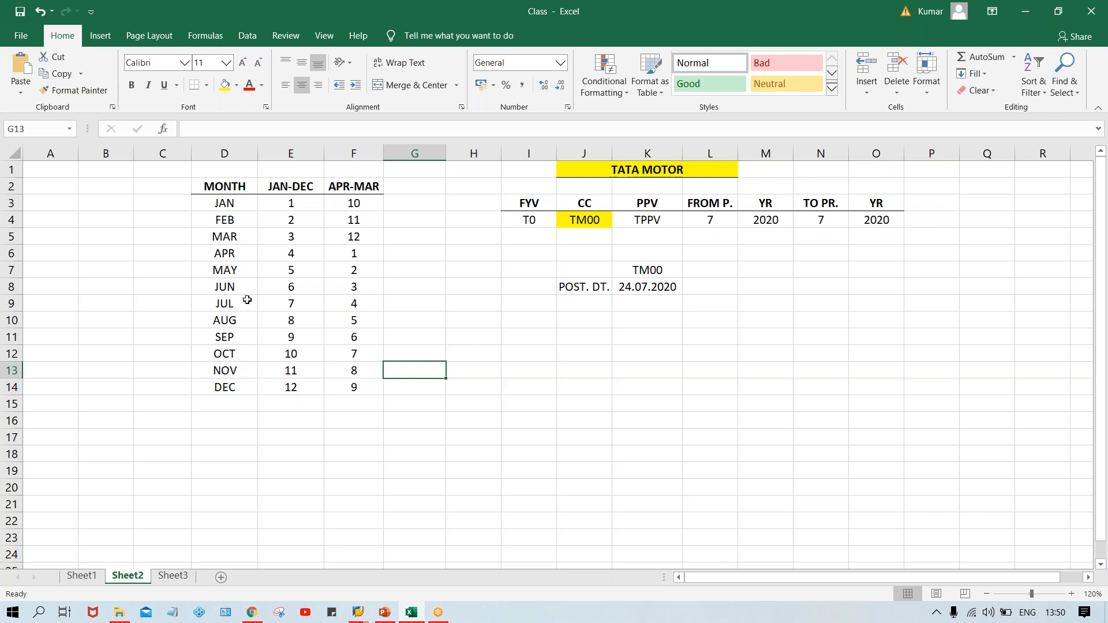
{"action": "left_click", "coordinate": [349, 253]}
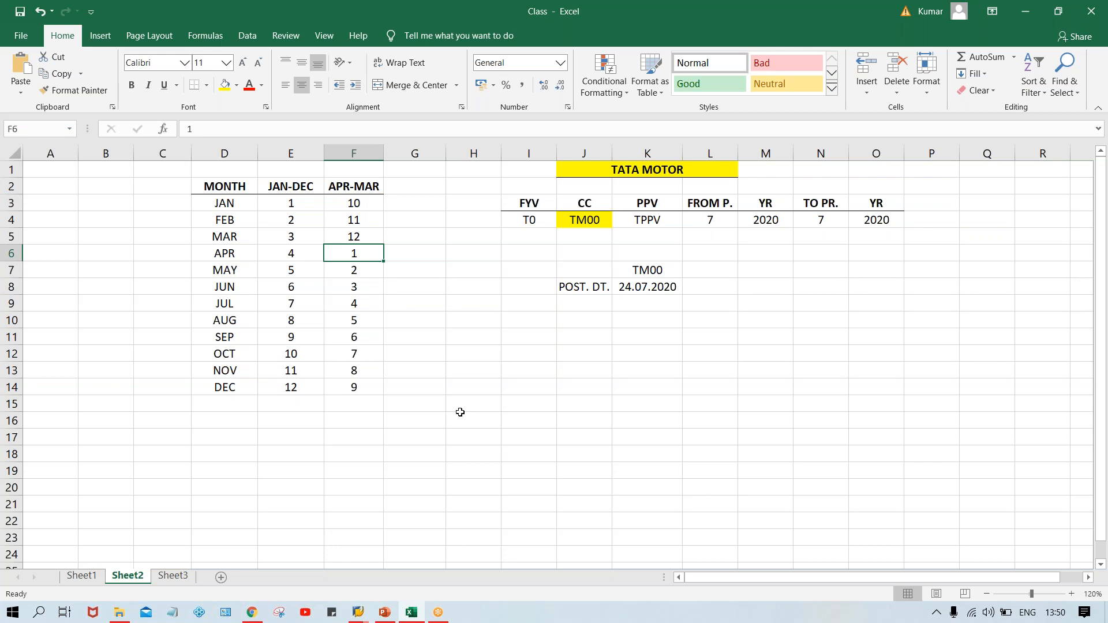
{"action": "mouse_move", "coordinate": [359, 613]}
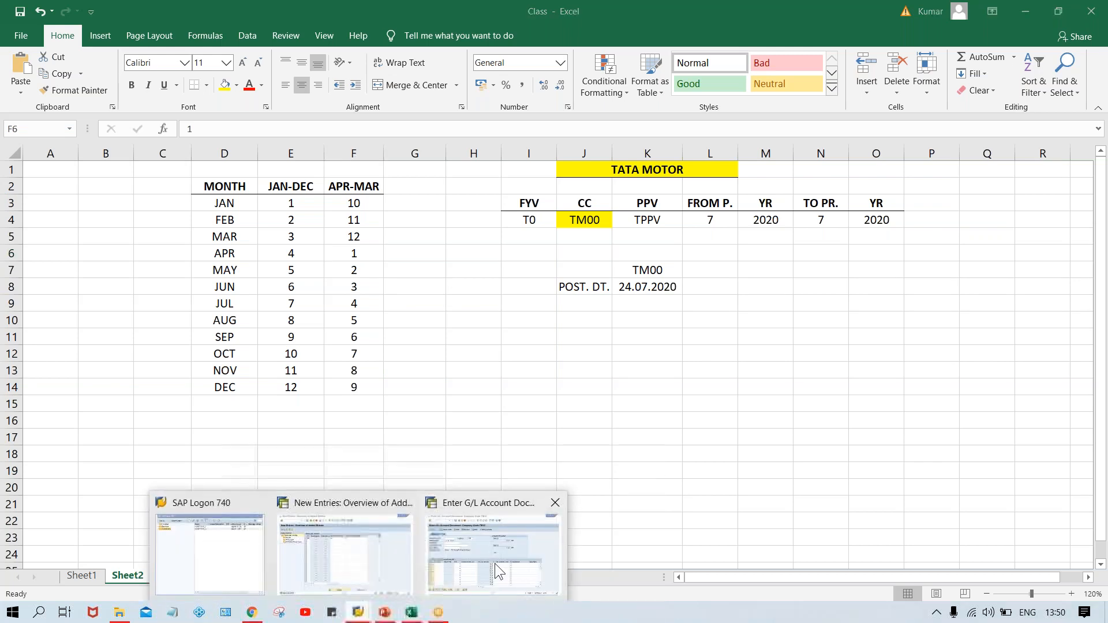
{"action": "left_click", "coordinate": [494, 563]}
{"action": "left_click", "coordinate": [528, 525]}
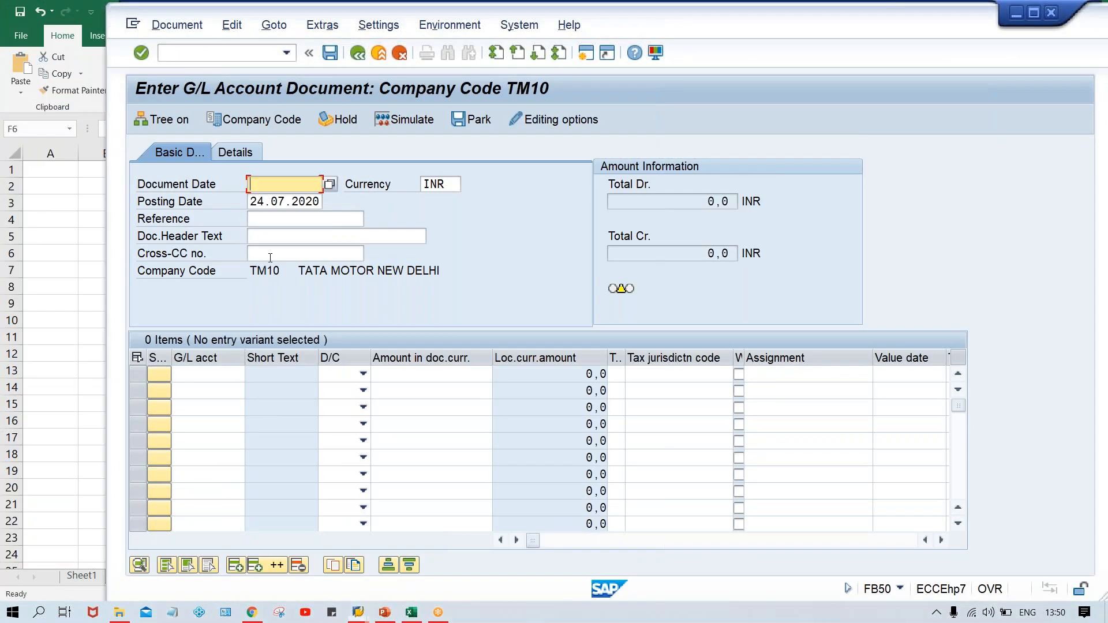
{"action": "left_click", "coordinate": [289, 272]}
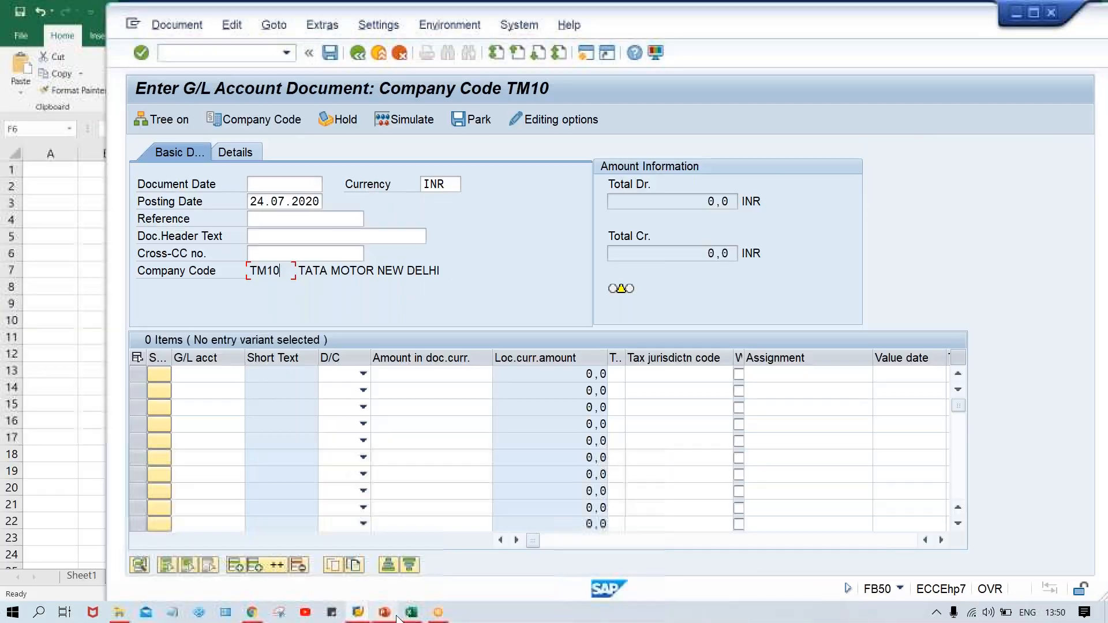
Review the worksheet's FYV, CC, PPV, posting date and the JUL period values.
{"action": "mouse_move", "coordinate": [411, 613]}
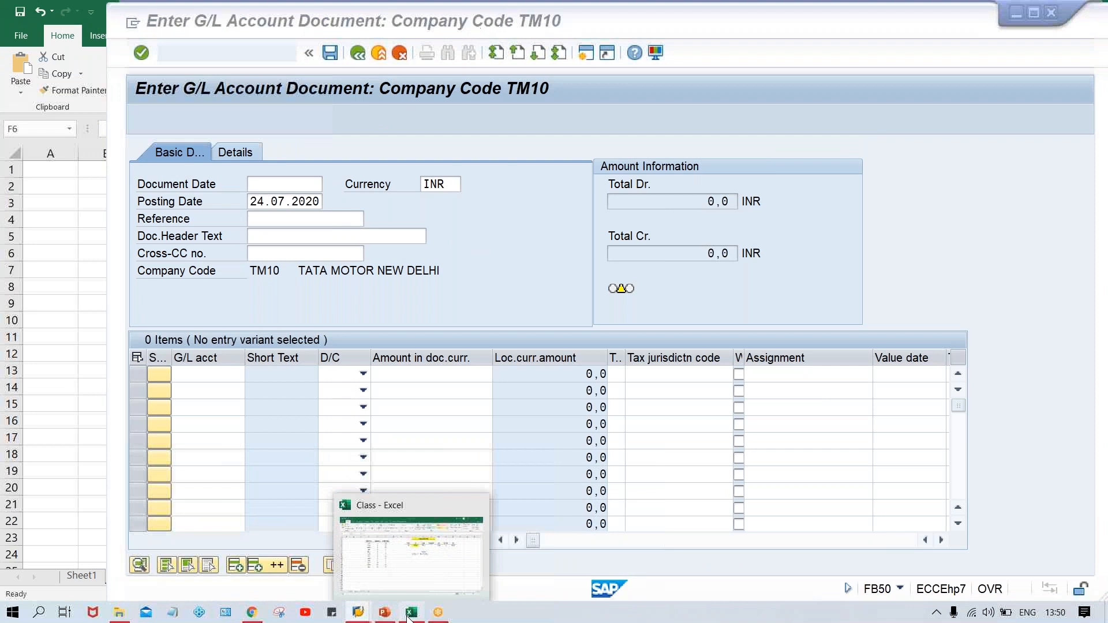
{"action": "left_click", "coordinate": [403, 545]}
{"action": "left_click", "coordinate": [582, 221]}
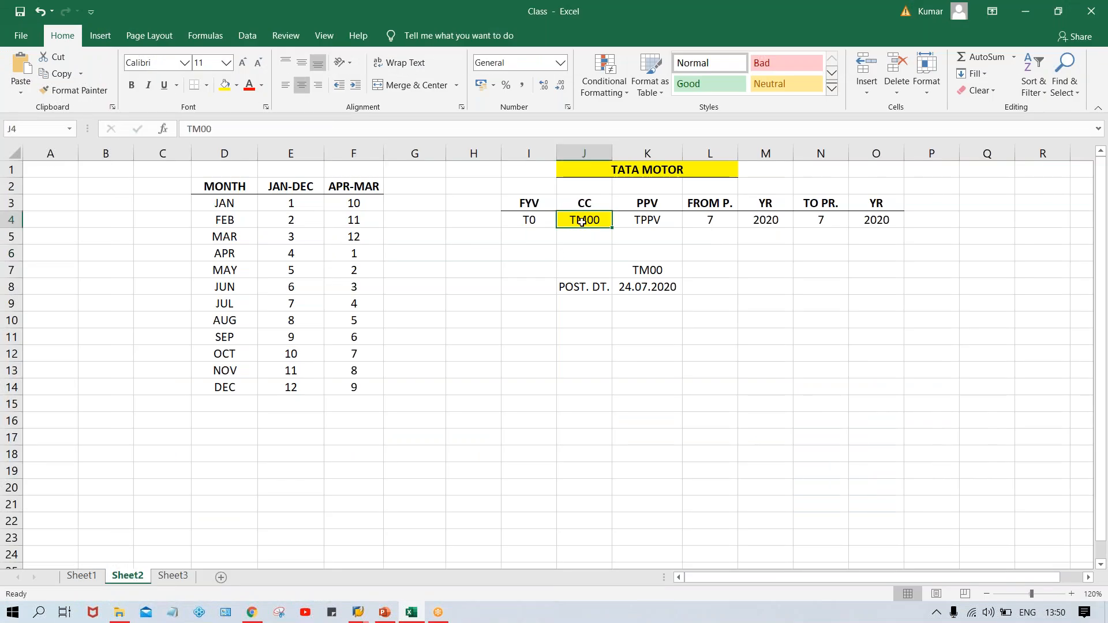
{"action": "left_click", "coordinate": [527, 223]}
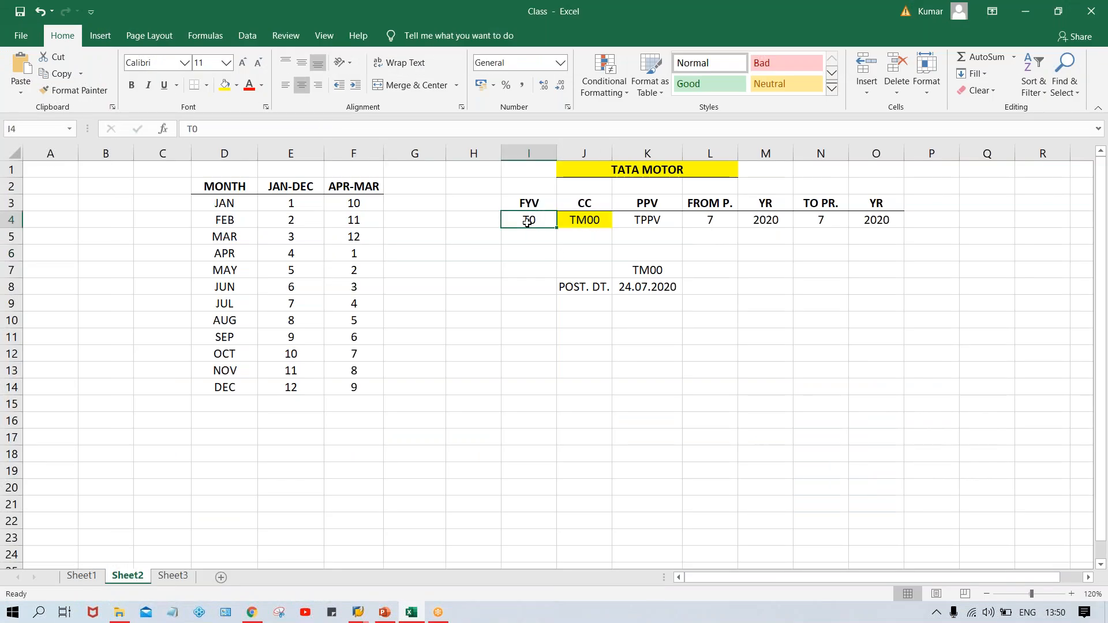
{"action": "left_click", "coordinate": [637, 223]}
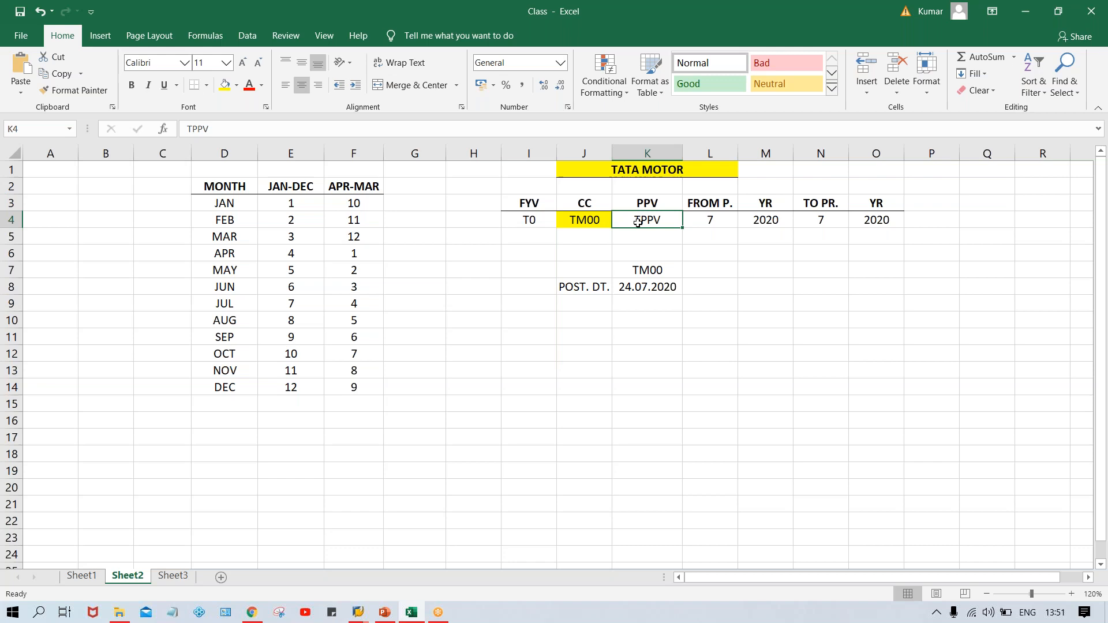
{"action": "left_click", "coordinate": [644, 290]}
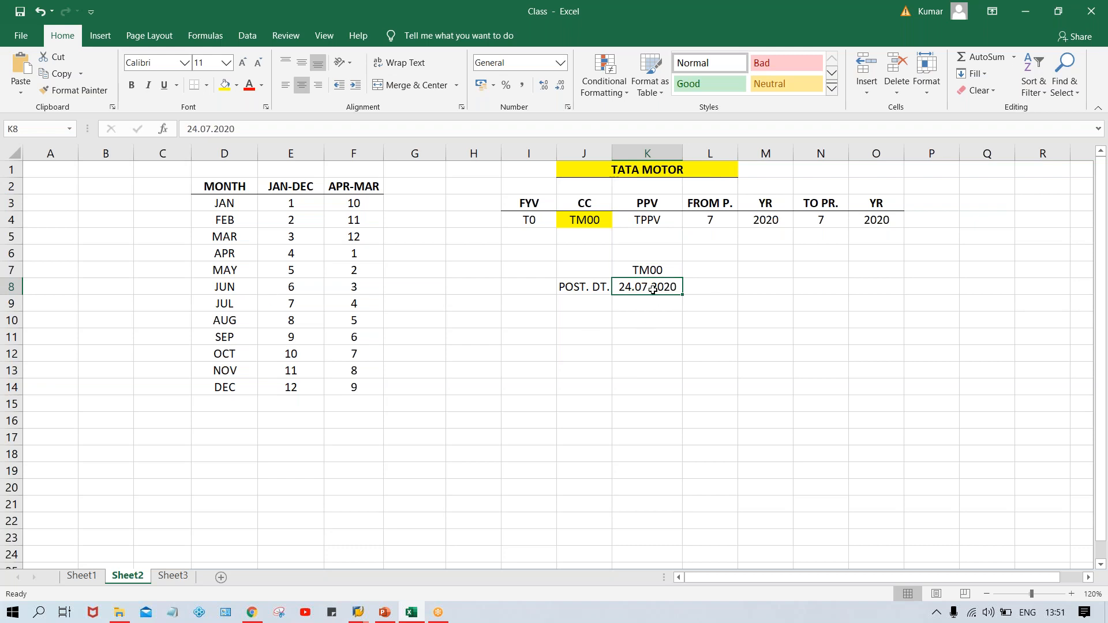
{"action": "left_click", "coordinate": [226, 285]}
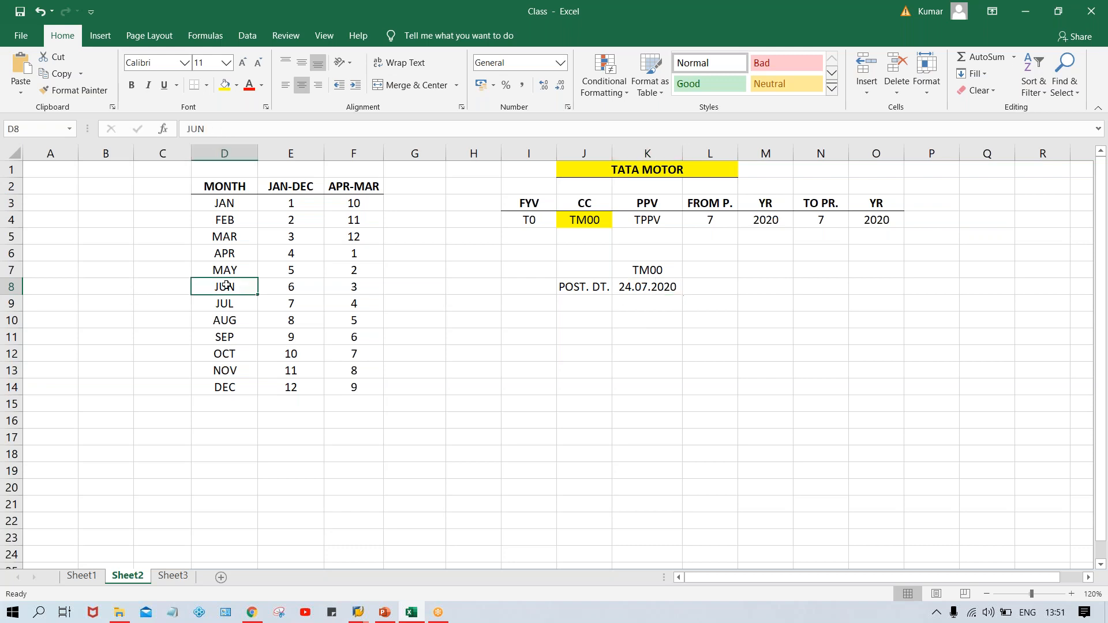
{"action": "left_click", "coordinate": [287, 306]}
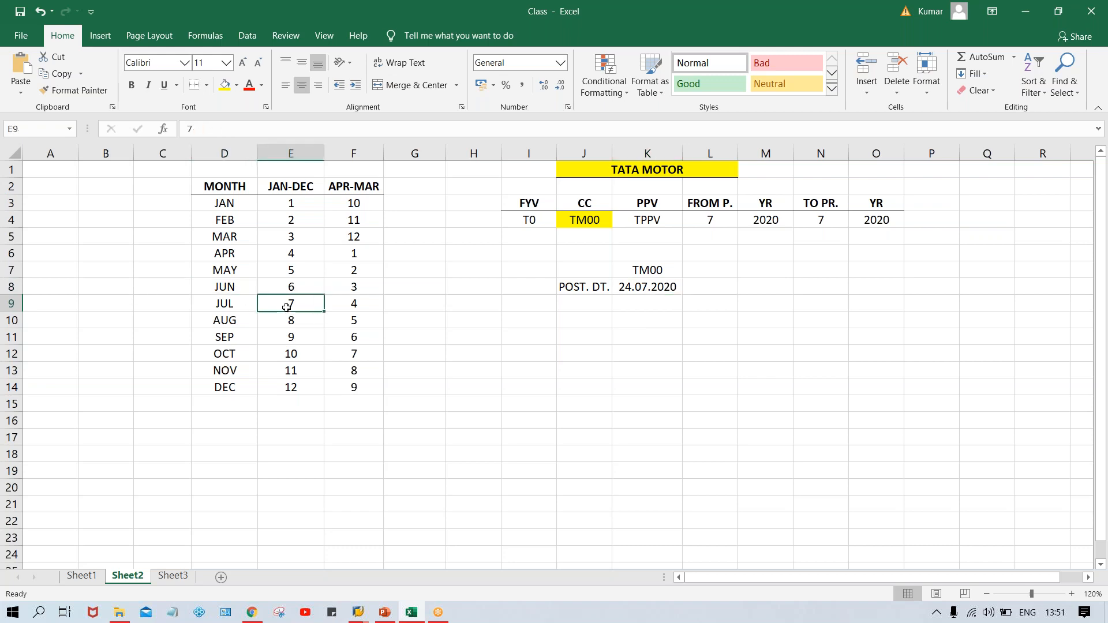
{"action": "left_click", "coordinate": [236, 306]}
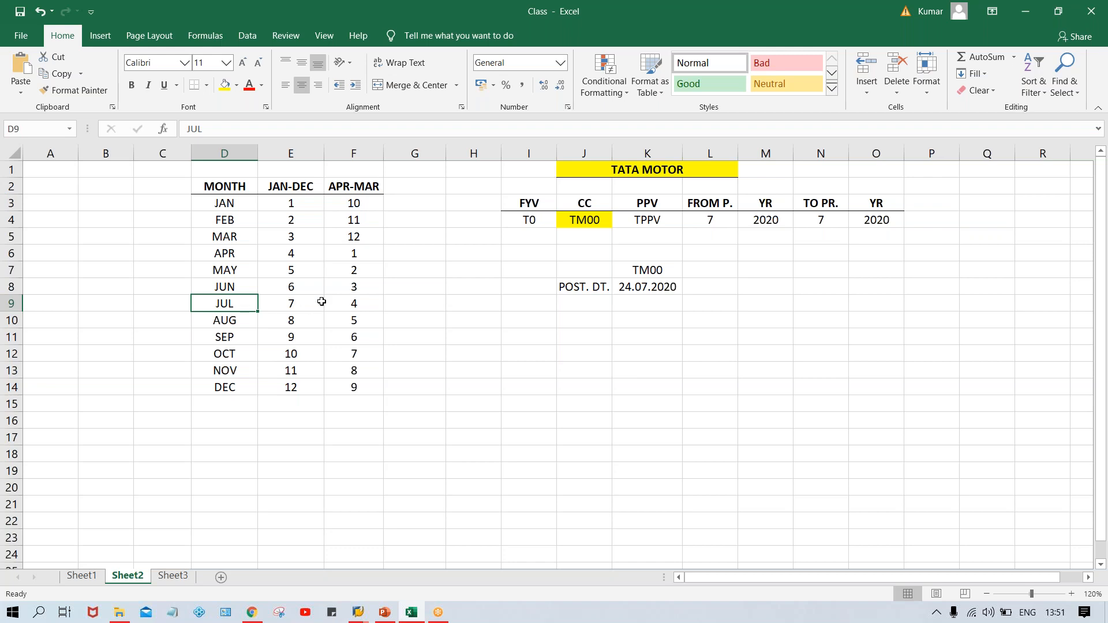
{"action": "left_click", "coordinate": [345, 302]}
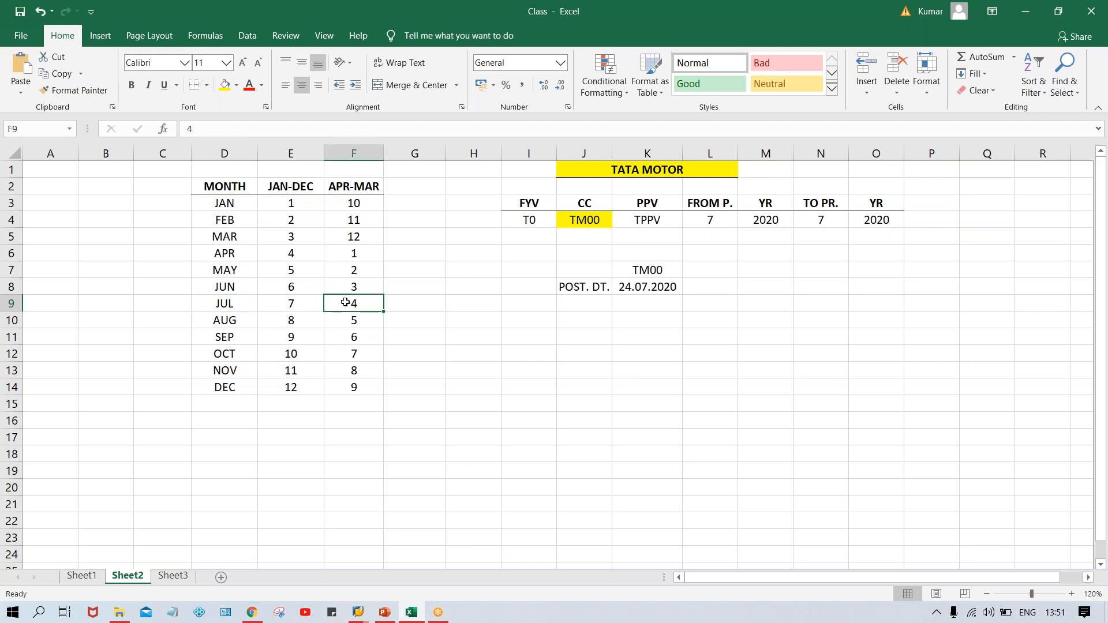
Set FROM P. to 4 and TO PR. to 4 in the posting parameters row.
{"action": "left_click", "coordinate": [713, 224]}
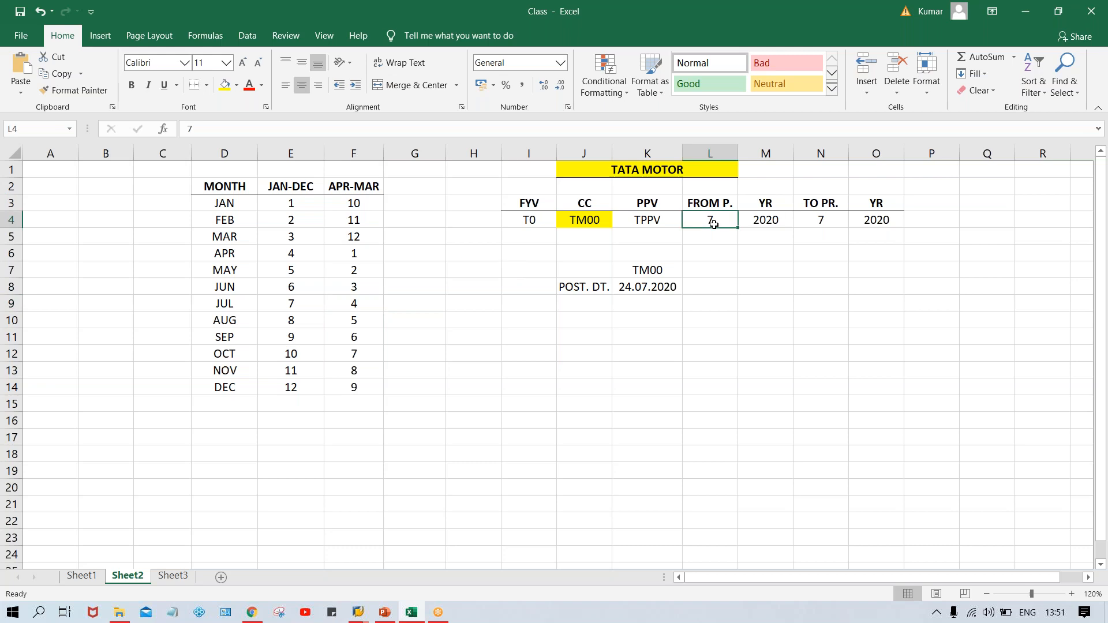
{"action": "type", "text": "4"}
{"action": "key", "text": "Tab"}
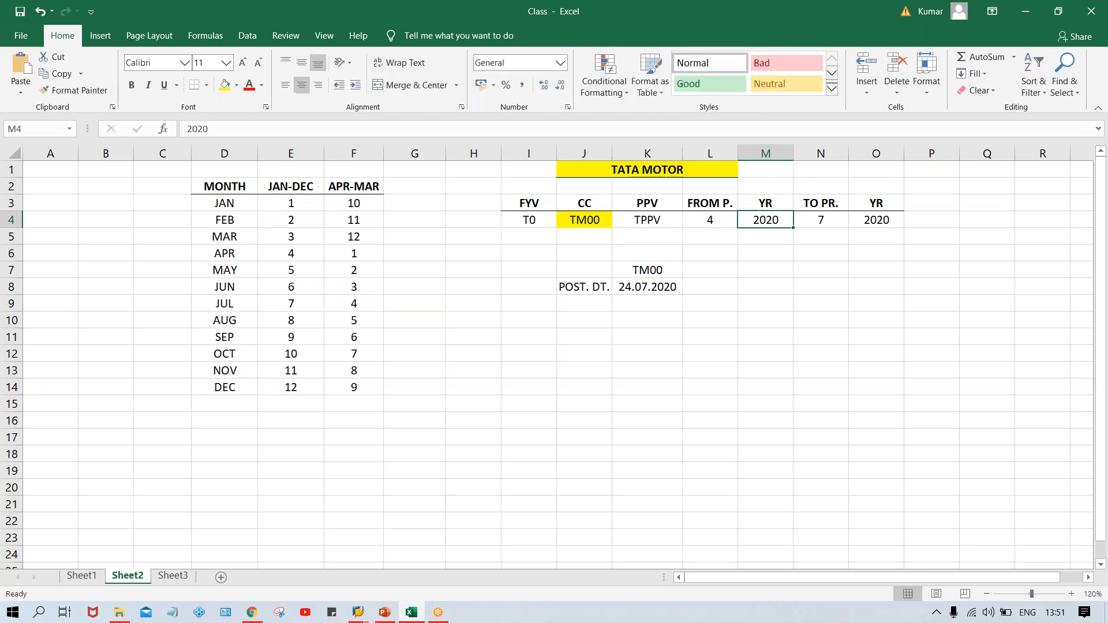
{"action": "key", "text": "Tab"}
{"action": "type", "text": "4"}
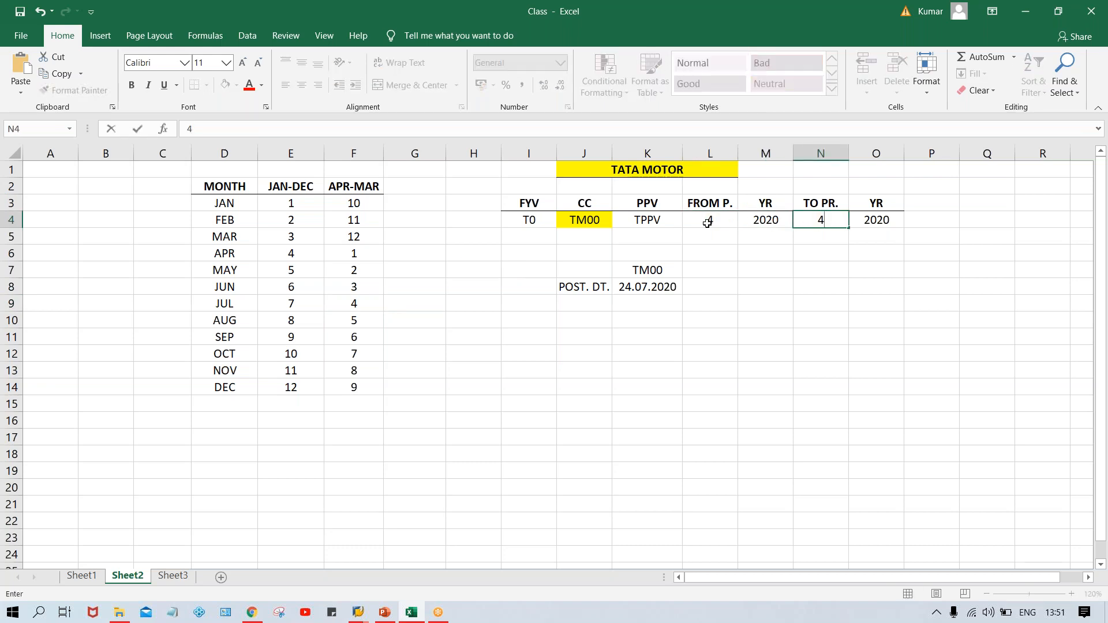
Change the posting date to 24.12.2020.
{"action": "left_click", "coordinate": [707, 223]}
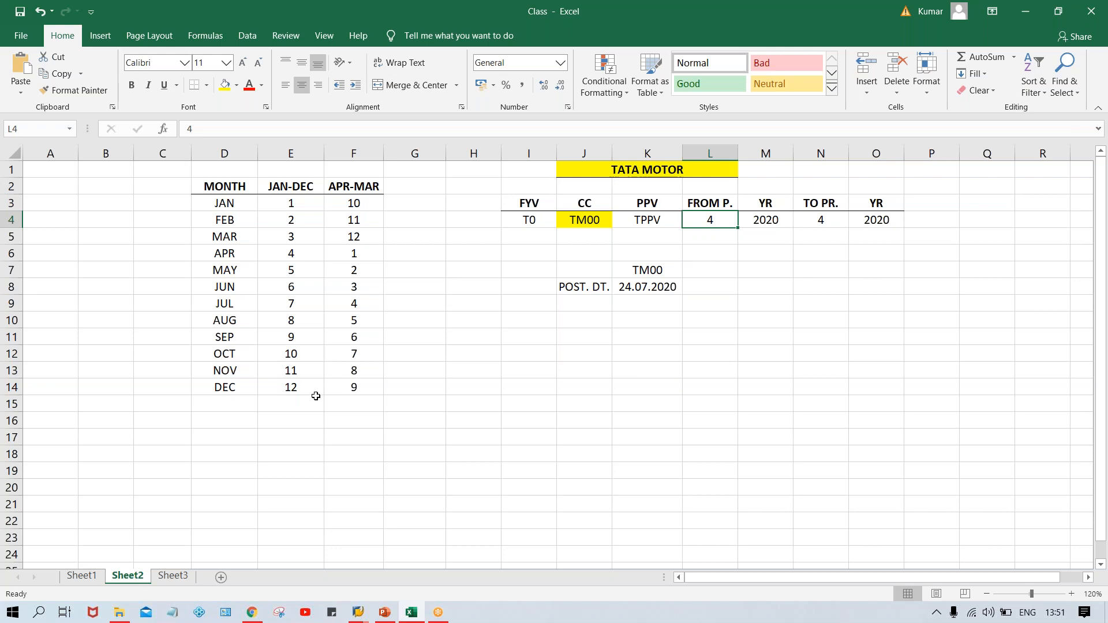
{"action": "double_click", "coordinate": [641, 288]}
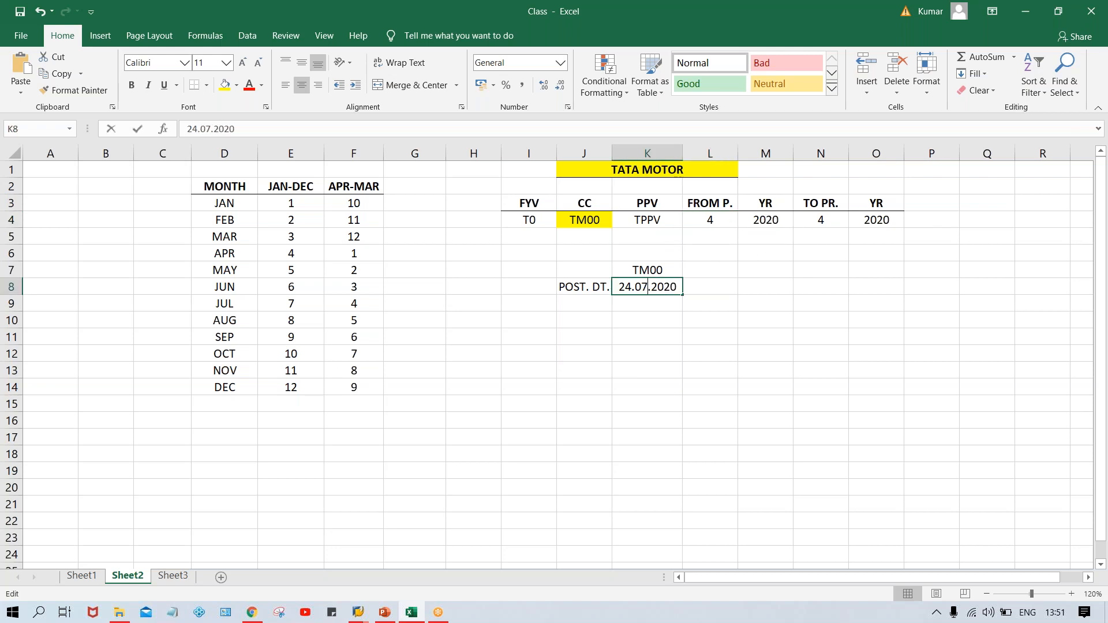
{"action": "key", "text": "BackSpace"}
{"action": "key", "text": "BackSpace"}
{"action": "type", "text": "12"}
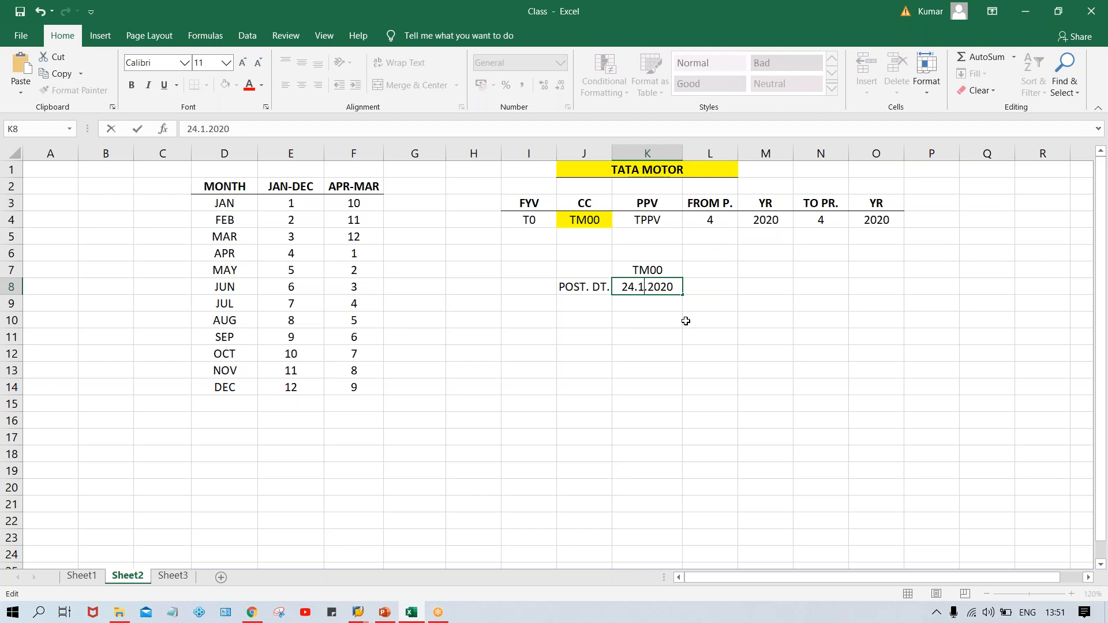
{"action": "key", "text": "Return"}
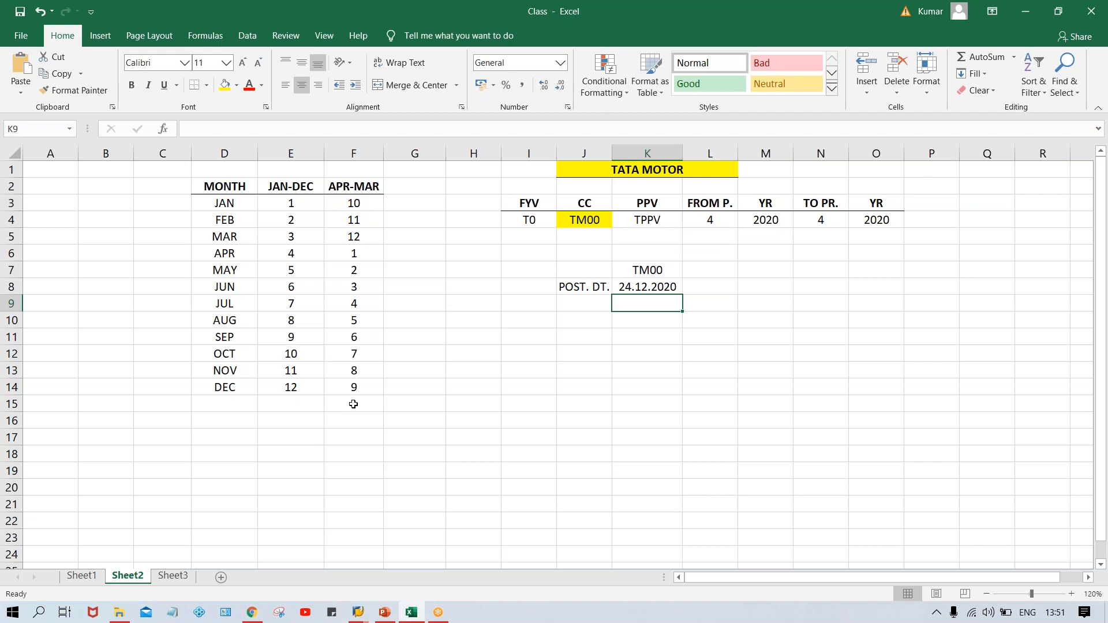
Set FROM P. and TO PR. to 9 to match December's APR-MAR period.
{"action": "left_click", "coordinate": [292, 394]}
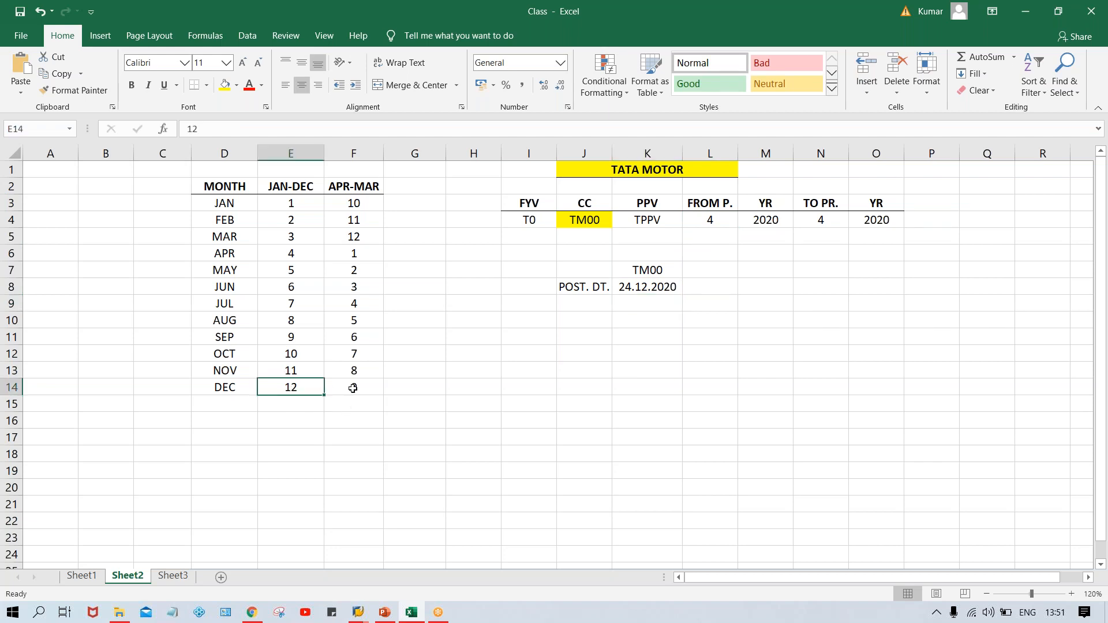
{"action": "left_click", "coordinate": [352, 388]}
{"action": "left_click", "coordinate": [708, 220]}
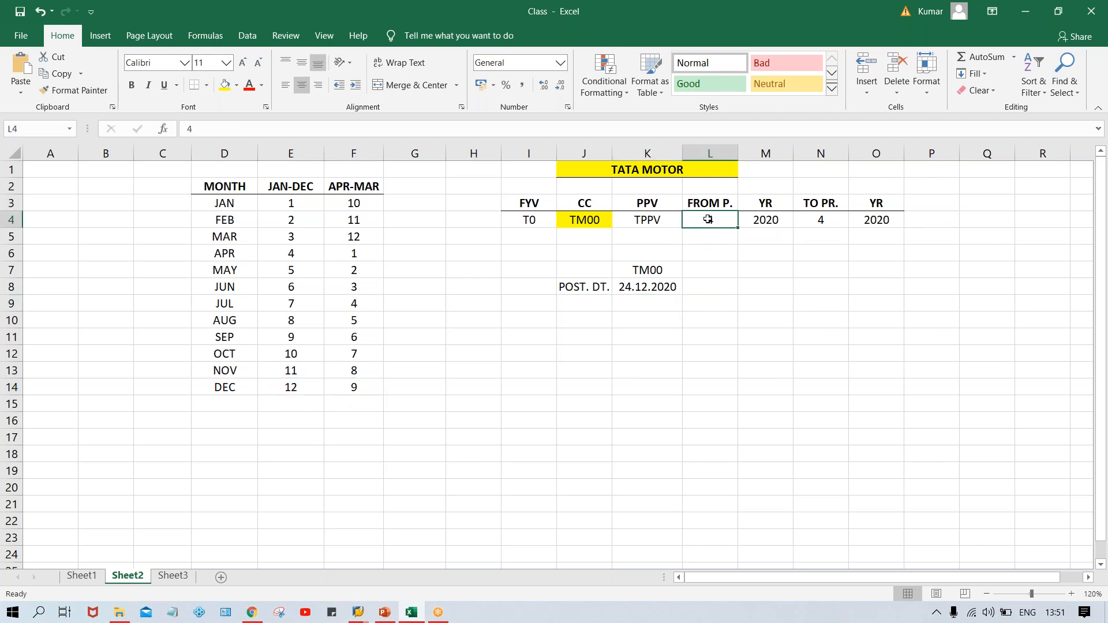
{"action": "type", "text": "9"}
{"action": "key", "text": "Tab"}
{"action": "key", "text": "Tab"}
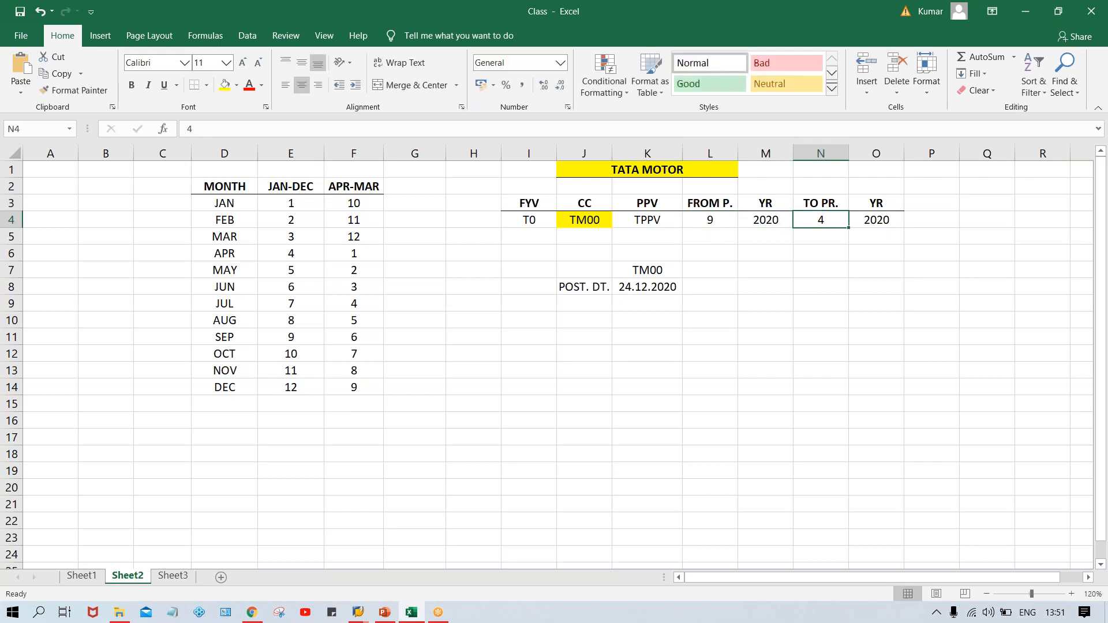
{"action": "type", "text": "9"}
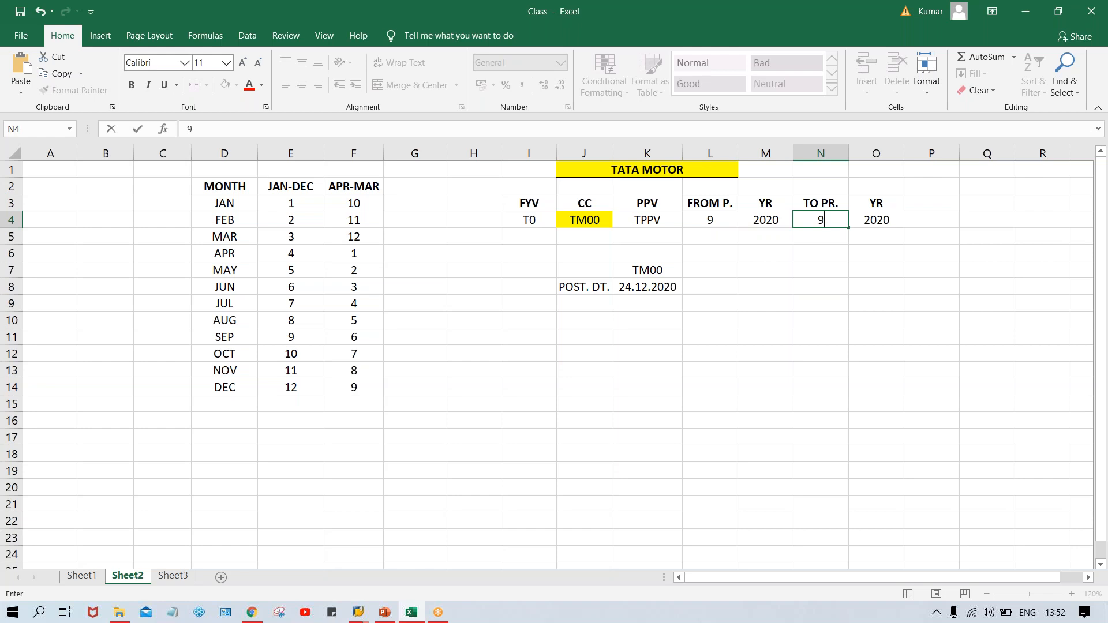
{"action": "left_click", "coordinate": [724, 247]}
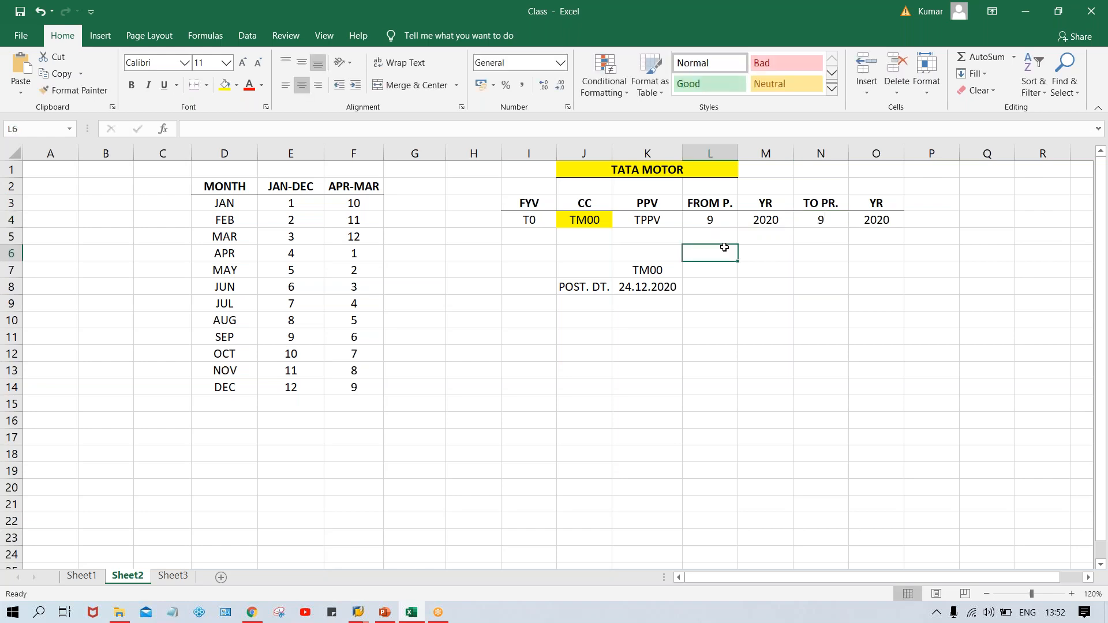
Change the posting date to 24.01.2021.
{"action": "double_click", "coordinate": [643, 288]}
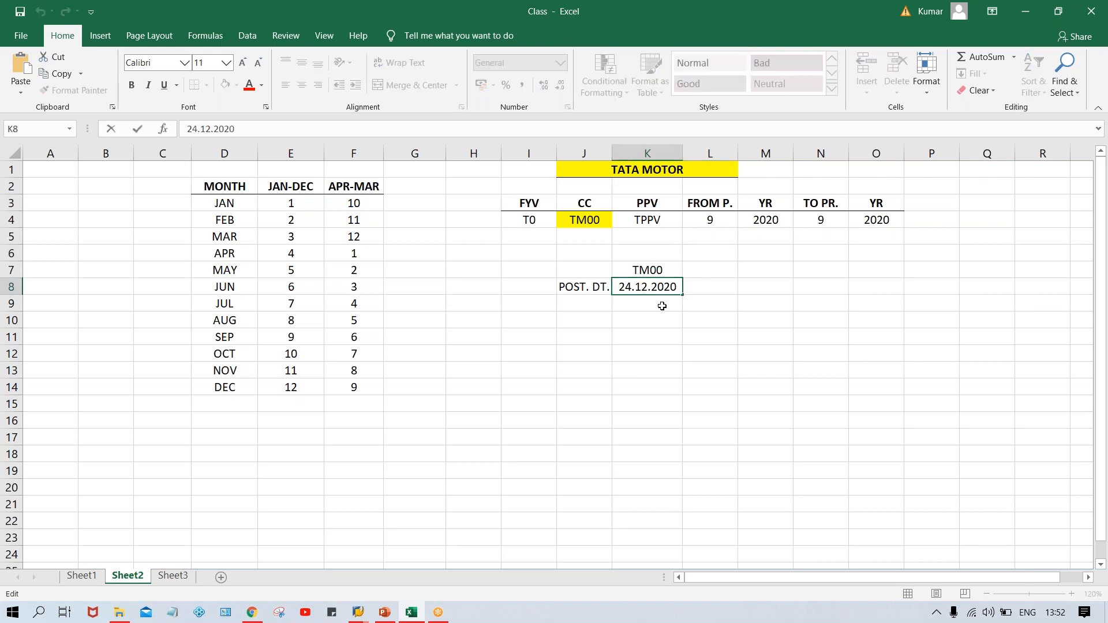
{"action": "key", "text": "Delete"}
{"action": "key", "text": "BackSpace"}
{"action": "type", "text": "01"}
{"action": "left_click", "coordinate": [679, 288]}
{"action": "key", "text": "BackSpace"}
{"action": "type", "text": "1"}
{"action": "key", "text": "Return"}
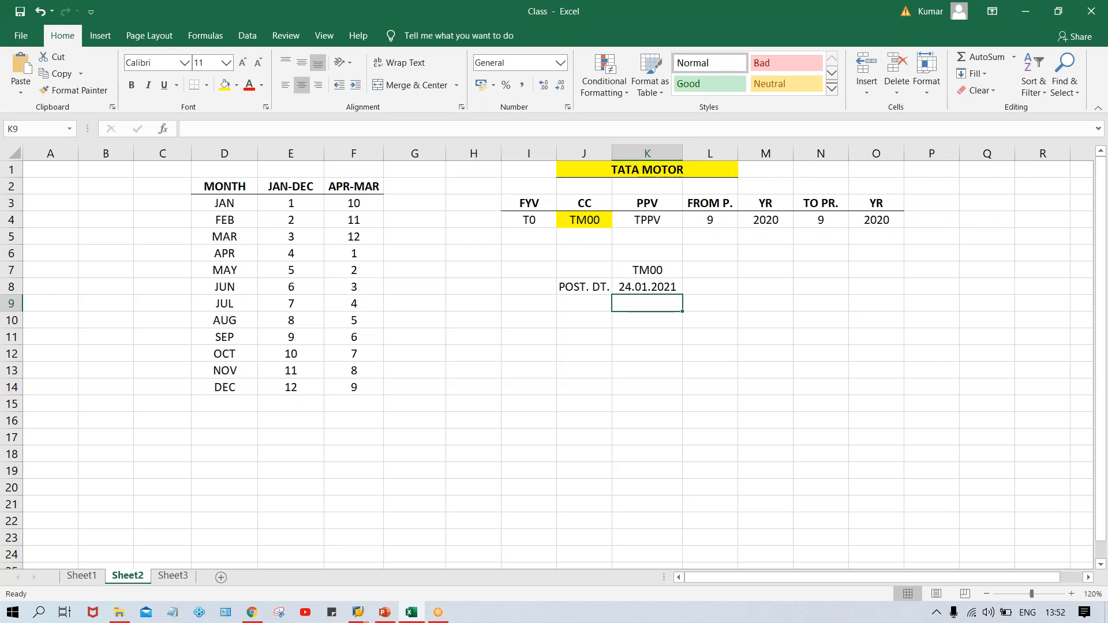
Set FROM P. and TO PR. to 10 to match January's APR-MAR period, checking the year cells.
{"action": "left_click", "coordinate": [631, 287]}
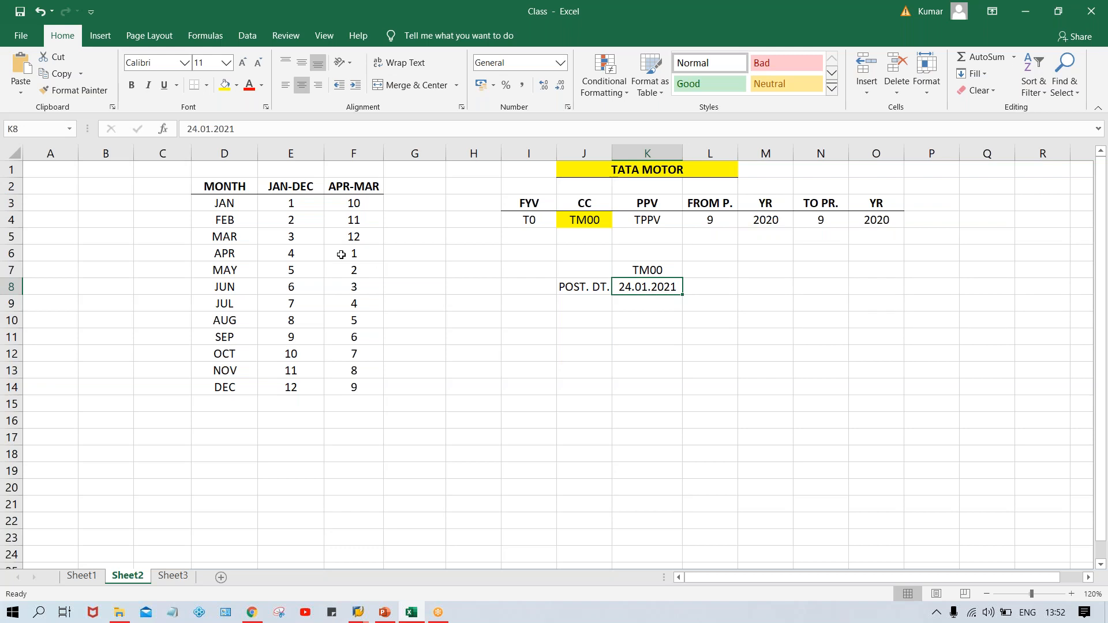
{"action": "left_click", "coordinate": [356, 207]}
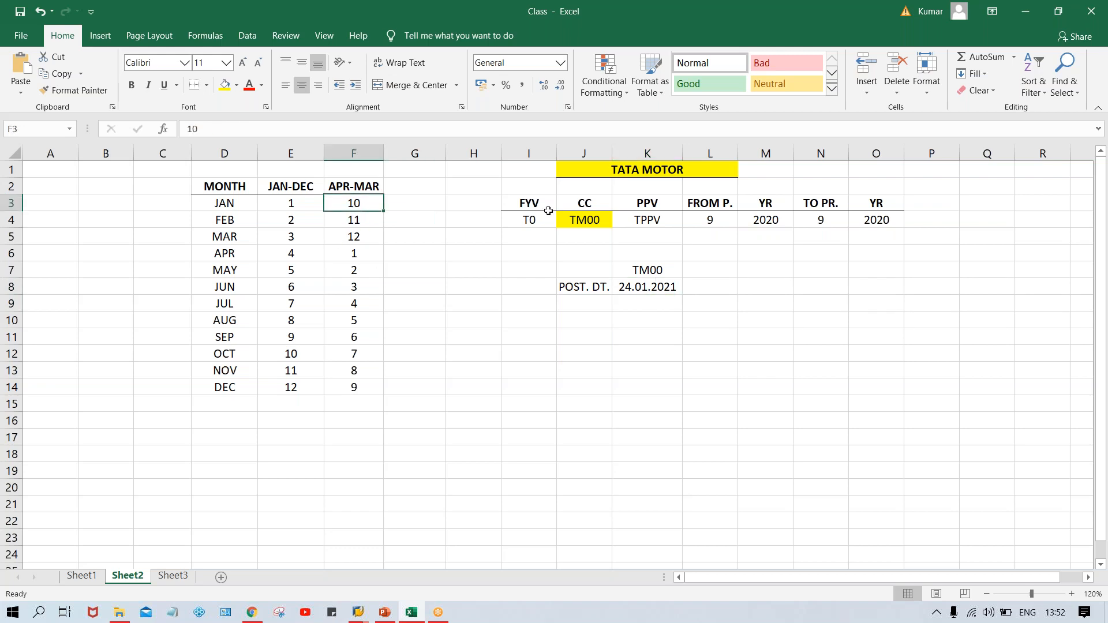
{"action": "left_click", "coordinate": [709, 223]}
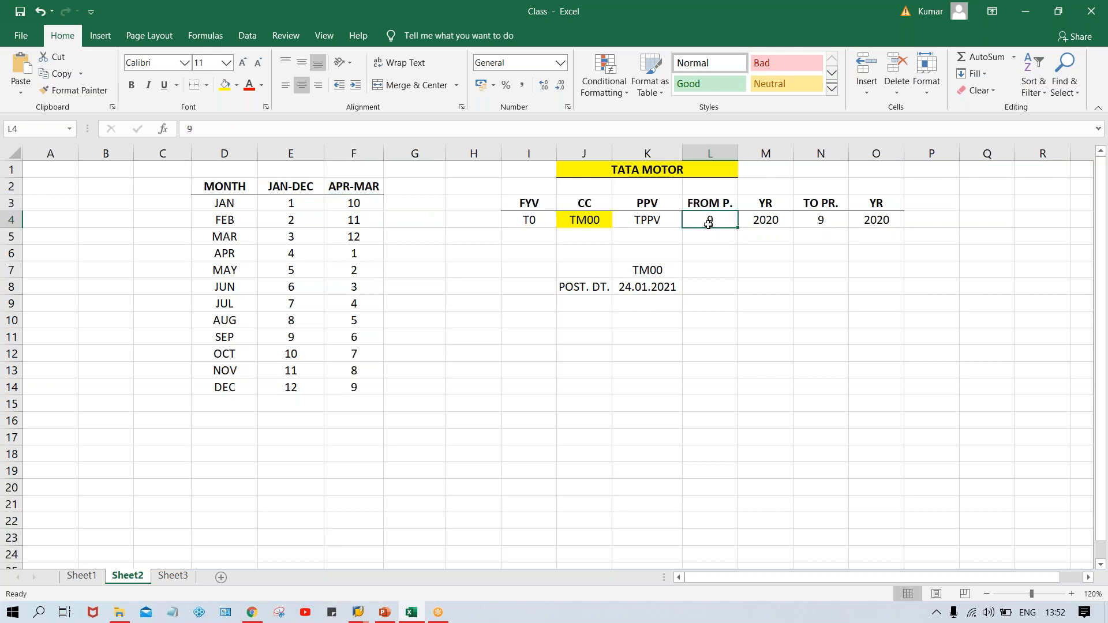
{"action": "type", "text": "10"}
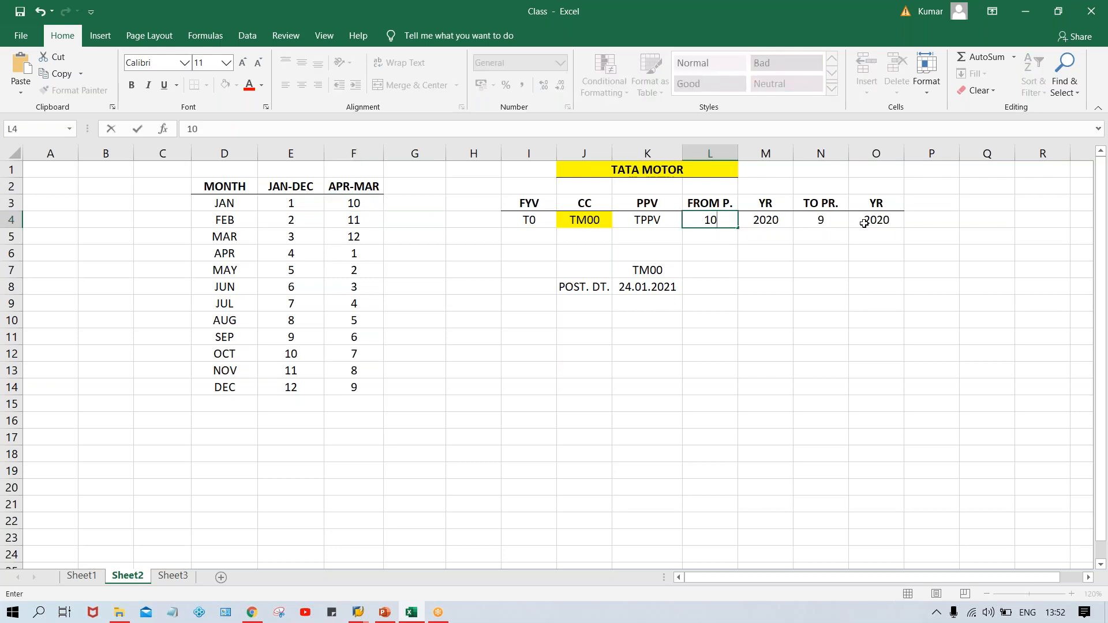
{"action": "left_click", "coordinate": [825, 221]}
{"action": "type", "text": "1"}
{"action": "key", "text": "Return"}
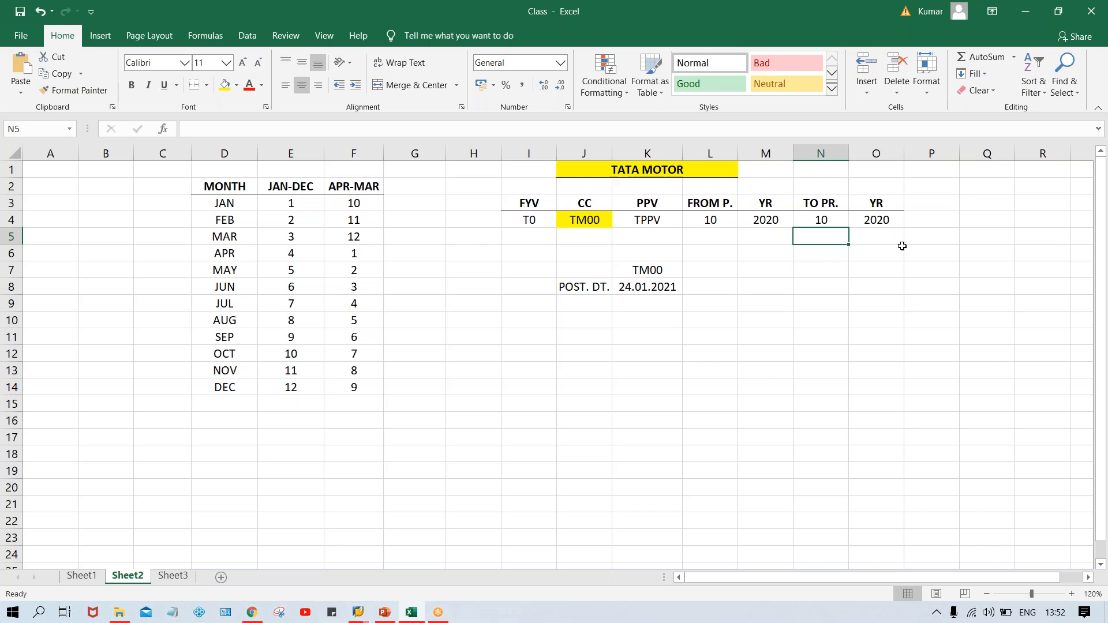
{"action": "left_click", "coordinate": [755, 222]}
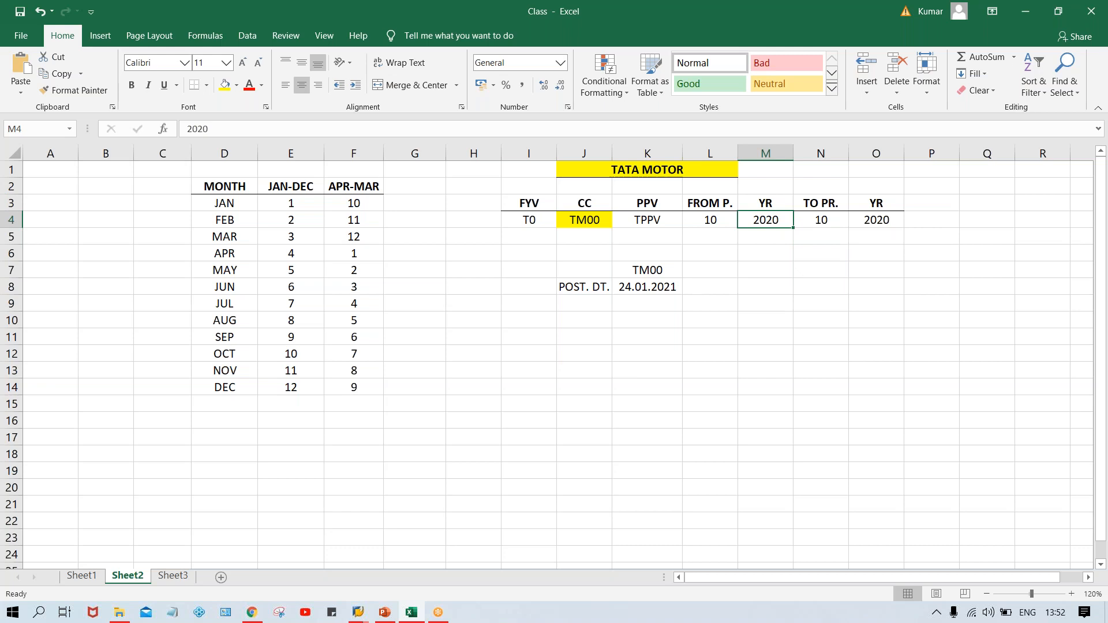
{"action": "left_click", "coordinate": [668, 291]}
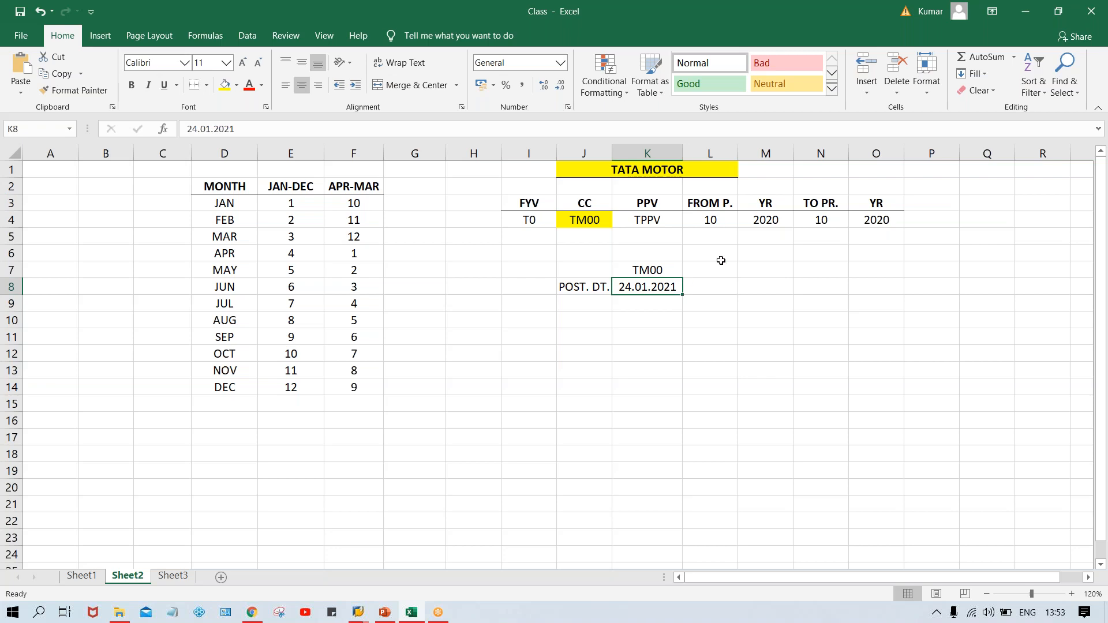
{"action": "left_click", "coordinate": [756, 218]}
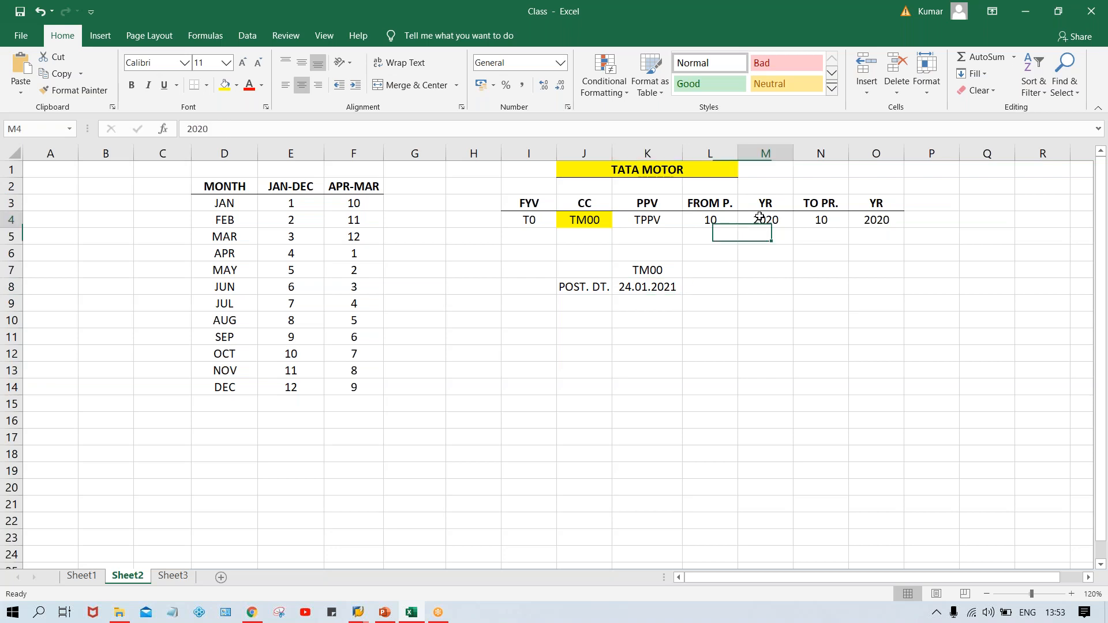
{"action": "left_click", "coordinate": [865, 221]}
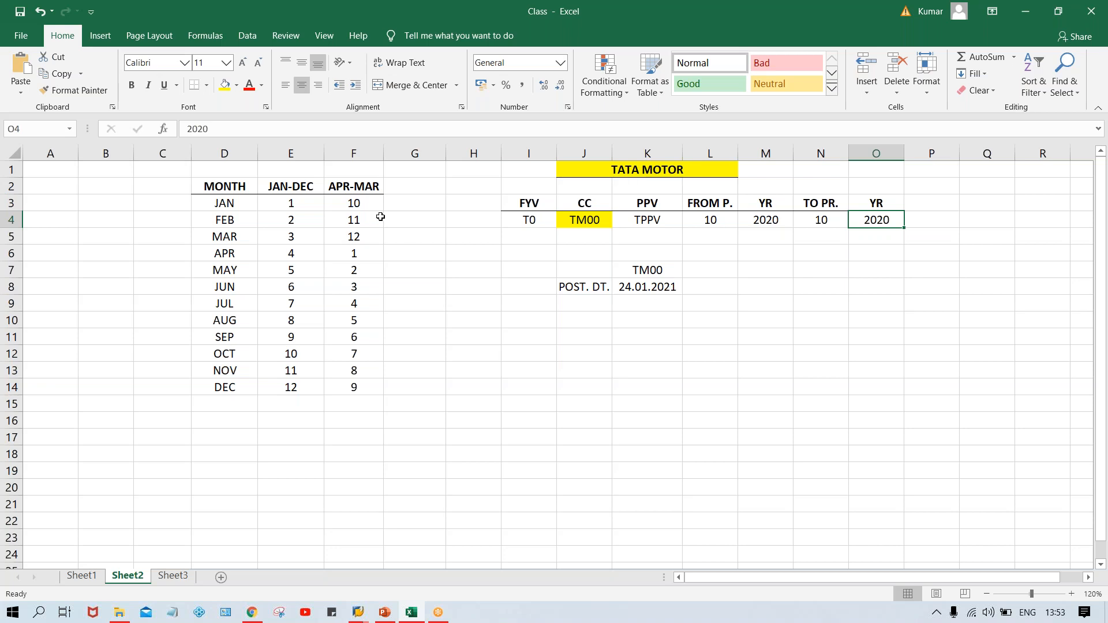
Add a bold column header YR SHFT next to APR-MAR.
{"action": "left_click", "coordinate": [414, 190]}
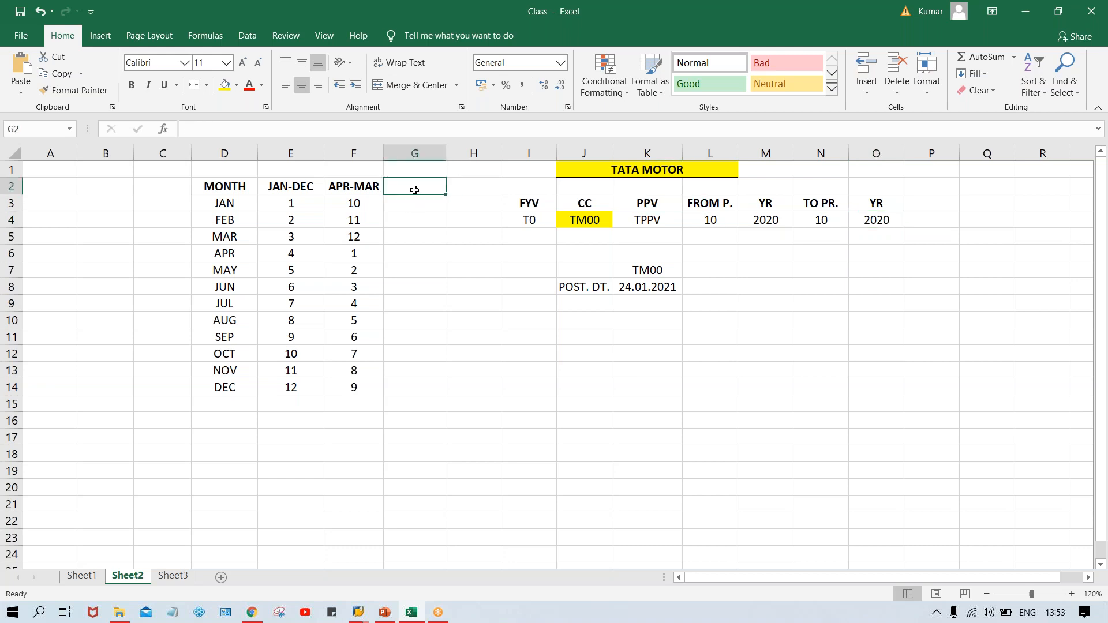
{"action": "type", "text": "YEAR"}
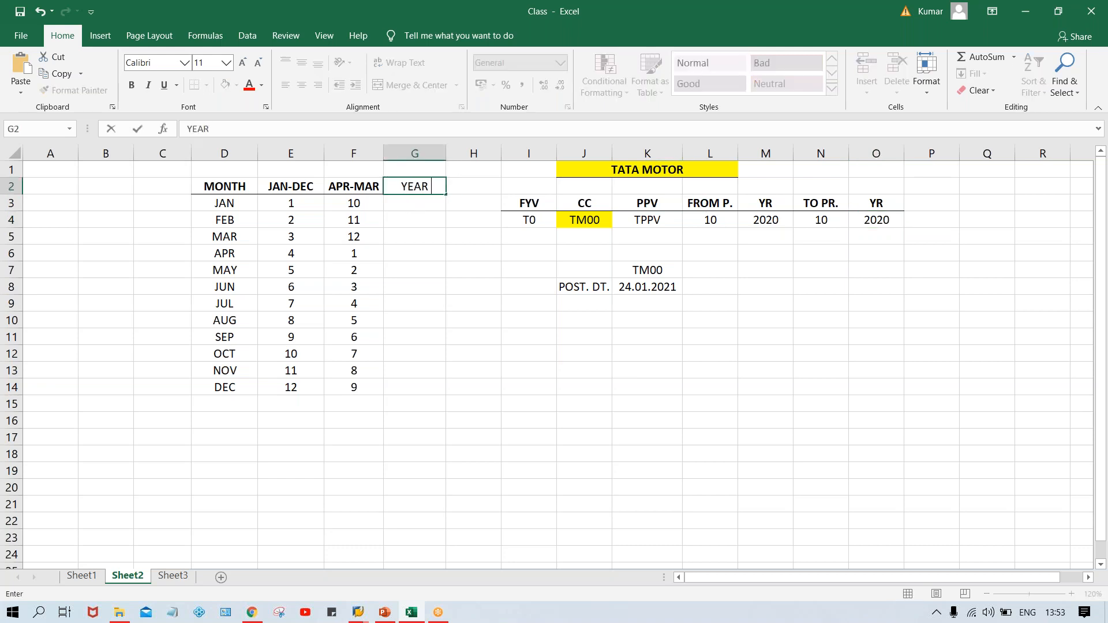
{"action": "type", "text": " SH"}
{"action": "type", "text": "FT"}
{"action": "key", "text": "Return"}
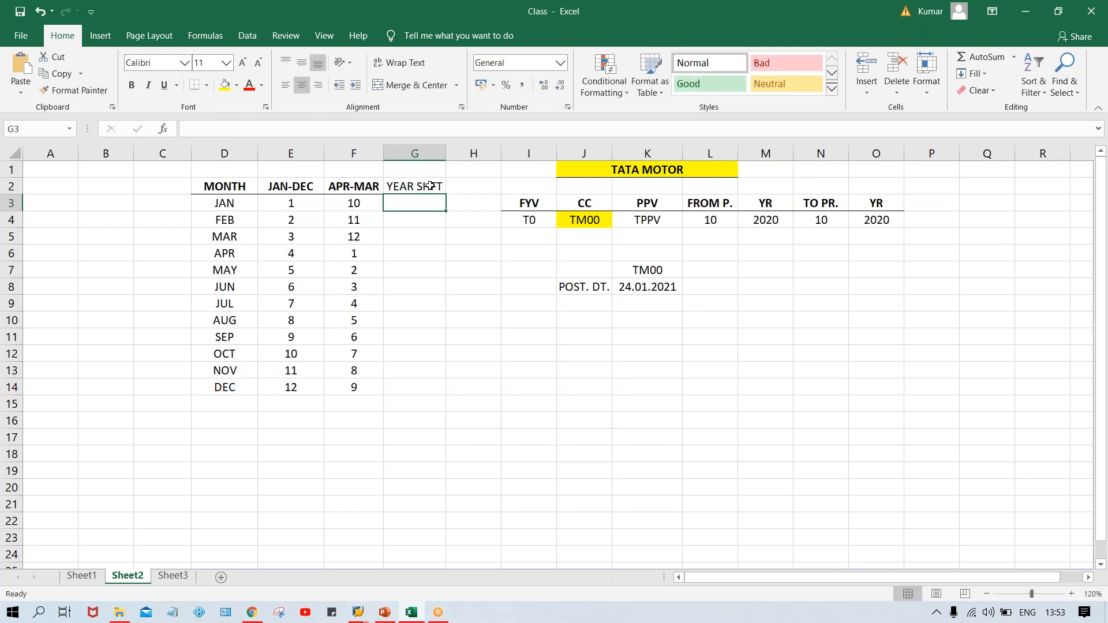
{"action": "key", "text": "Up"}
{"action": "key", "text": "ctrl+b"}
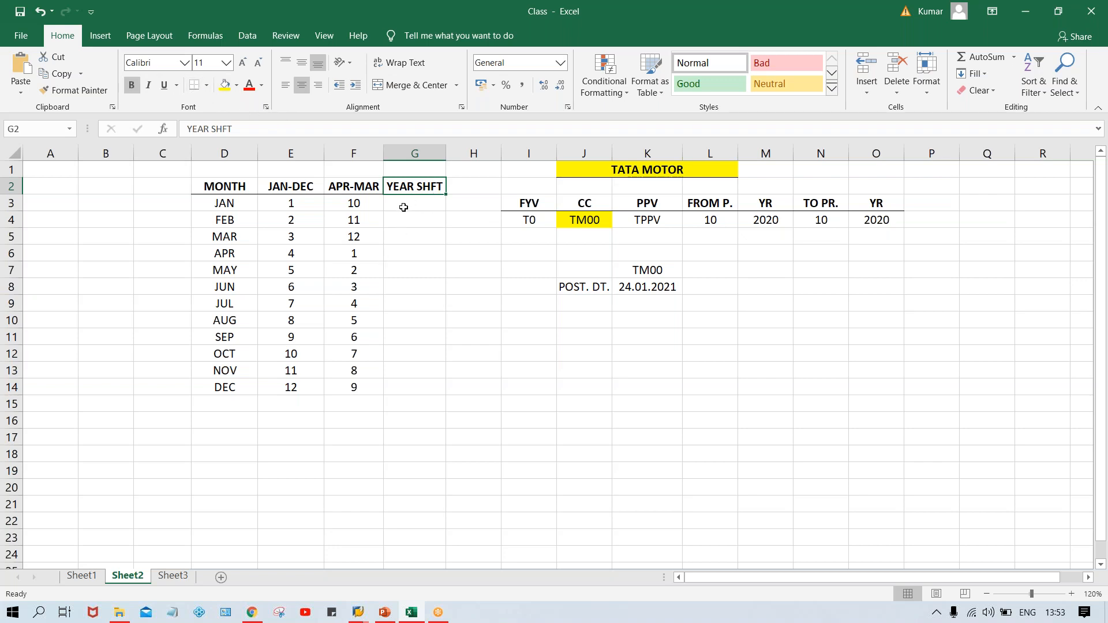
{"action": "double_click", "coordinate": [408, 185]}
{"action": "key", "text": "BackSpace"}
{"action": "key", "text": "BackSpace"}
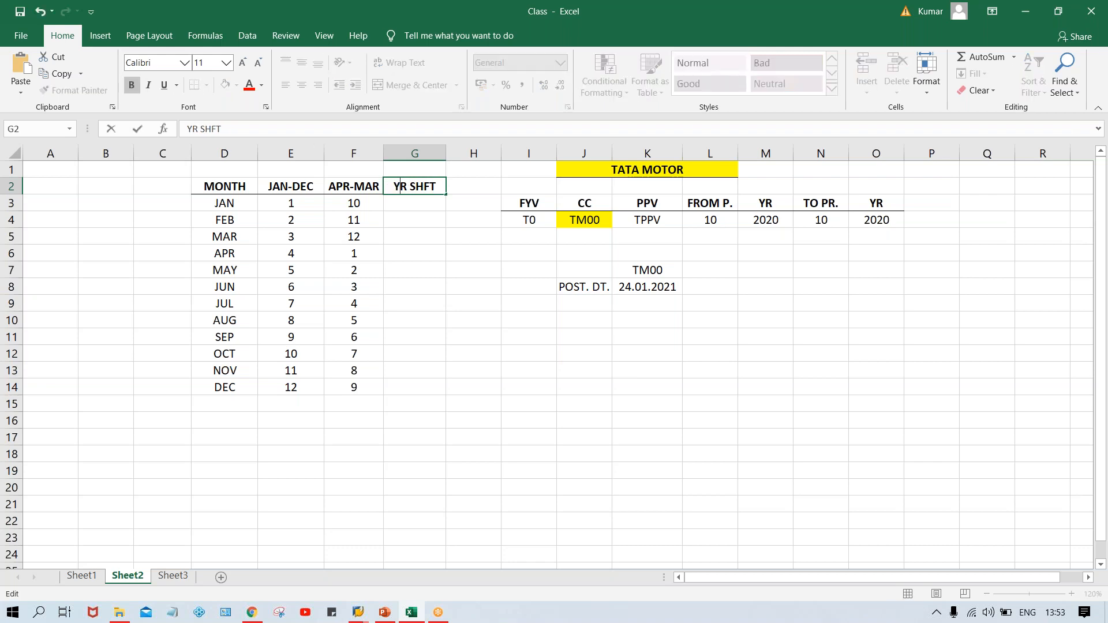
{"action": "left_click", "coordinate": [420, 241]}
Fill 0 as the year shift for APR through DEC in the YR SHFT column.
{"action": "left_click", "coordinate": [415, 201]}
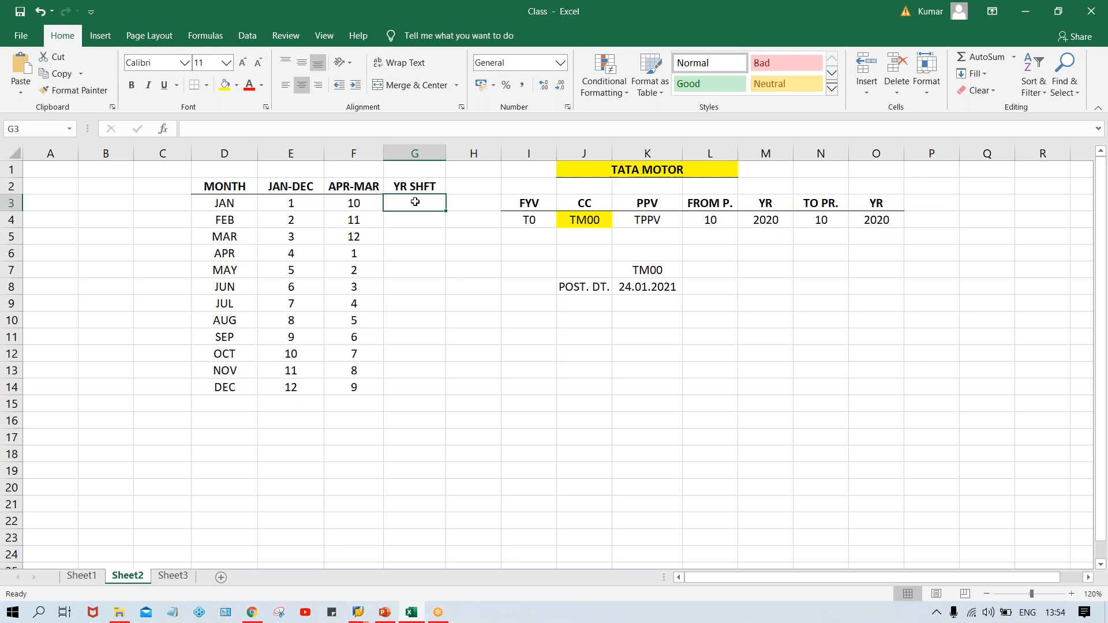
{"action": "key", "text": "Down"}
{"action": "key", "text": "Down"}
{"action": "key", "text": "Down"}
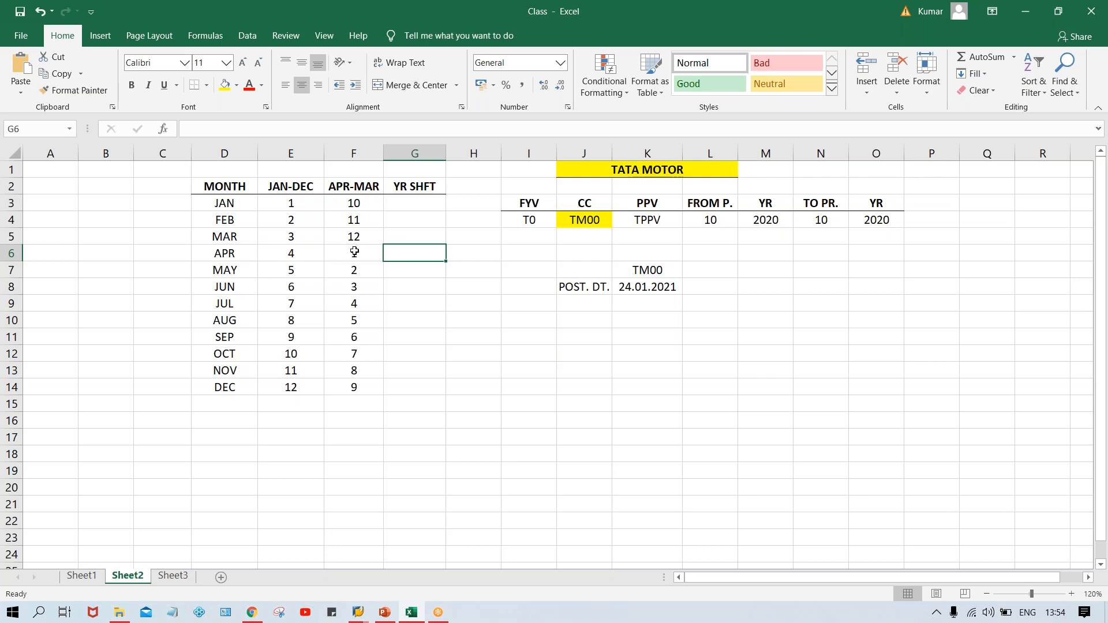
{"action": "type", "text": "0"}
{"action": "key", "text": "Return"}
{"action": "left_click_drag", "start_coordinate": [419, 251], "coordinate": [419, 383]}
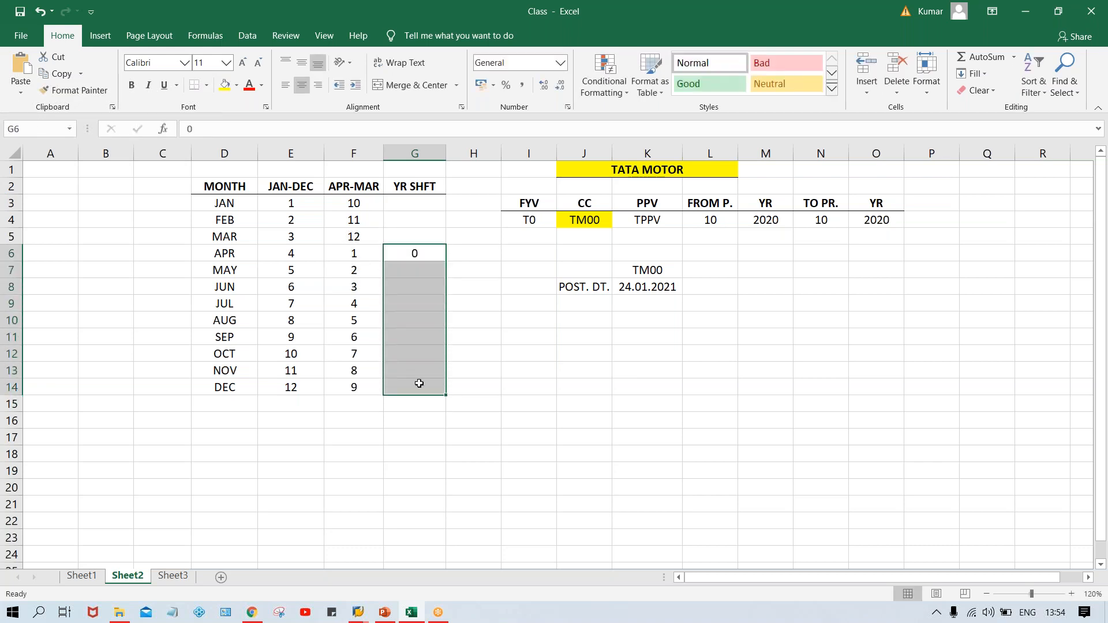
{"action": "key", "text": "ctrl+d"}
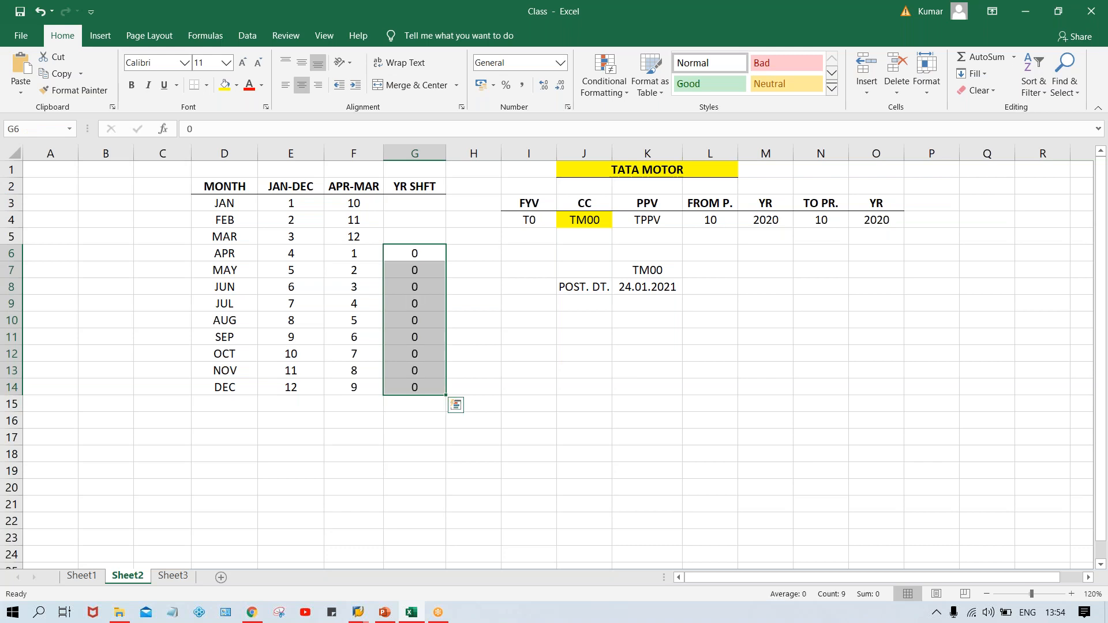
Merge the cells beside APR to DEC and enter 2020 as the year label, centered vertically.
{"action": "left_click_drag", "start_coordinate": [168, 259], "coordinate": [181, 388]}
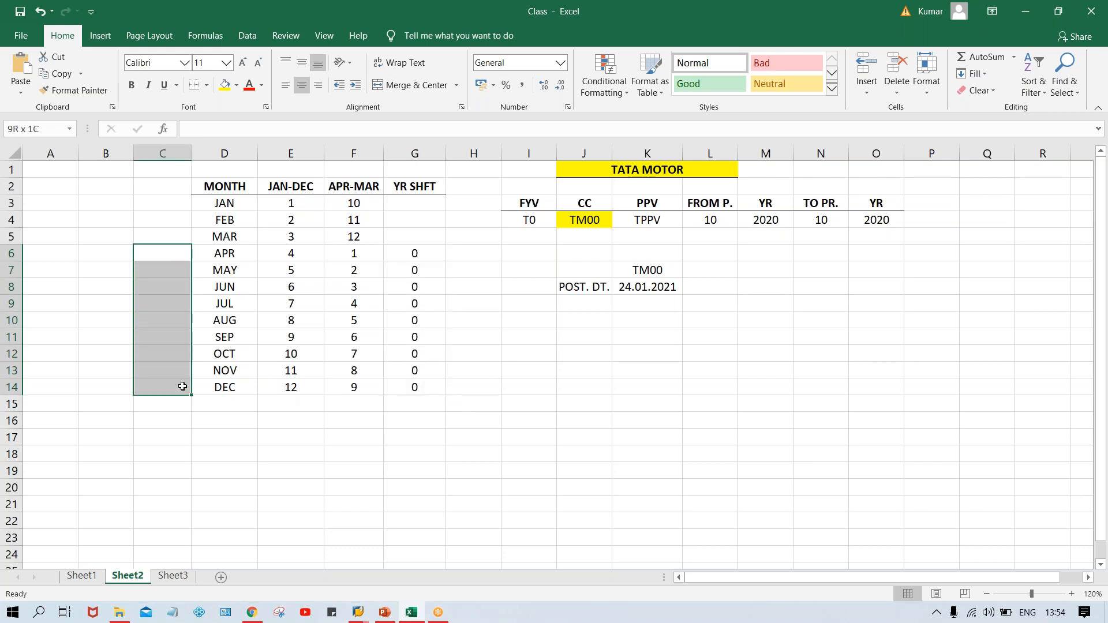
{"action": "left_click", "coordinate": [413, 89]}
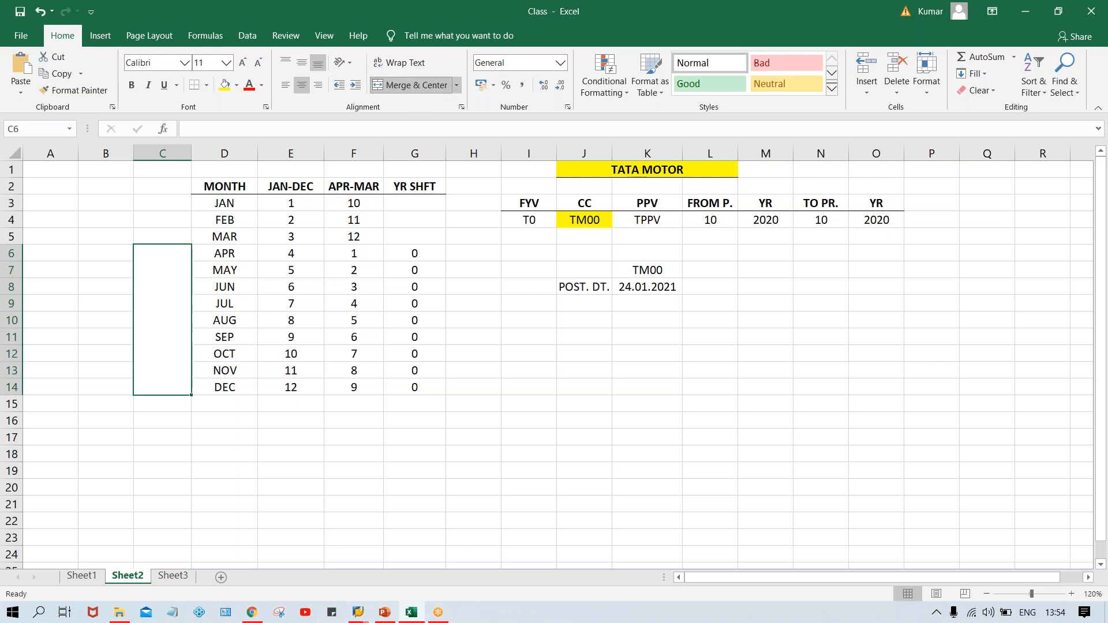
{"action": "type", "text": "2020"}
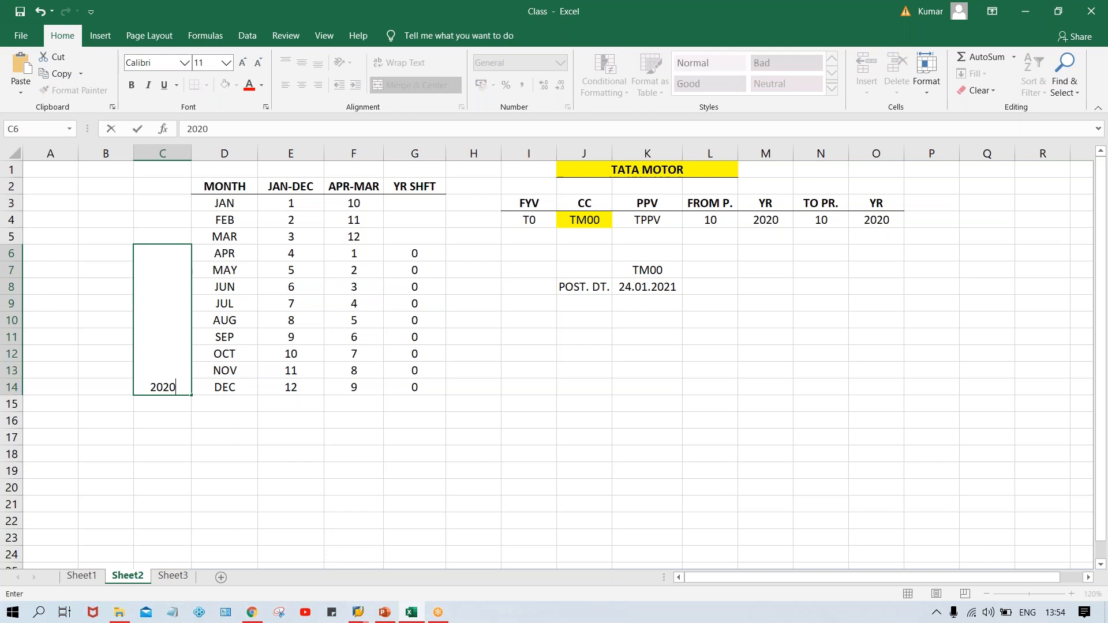
{"action": "key", "text": "Return"}
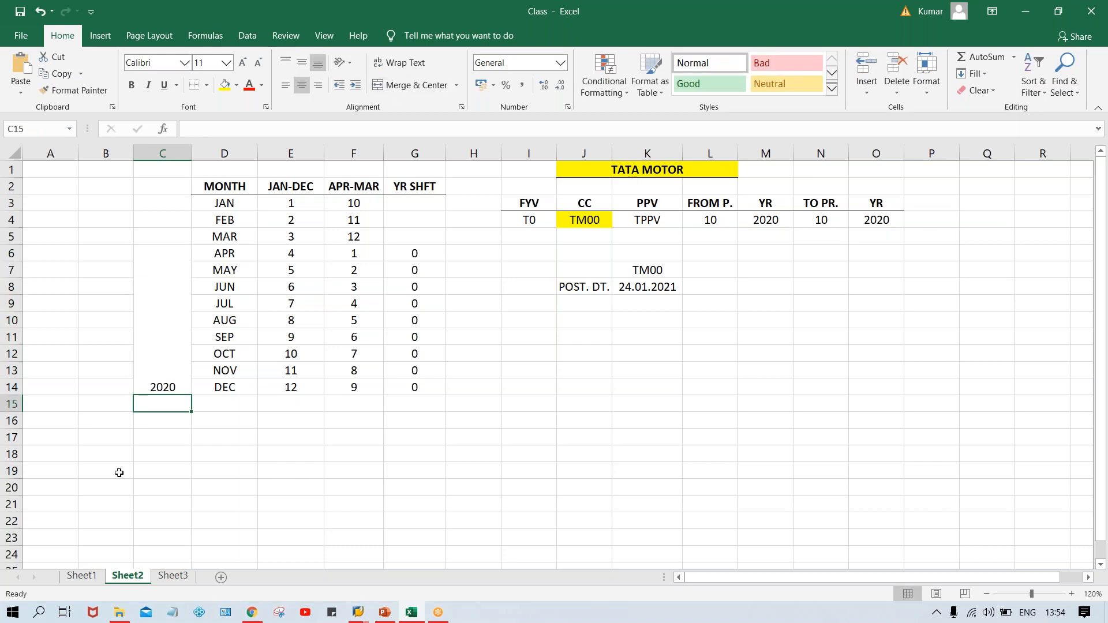
{"action": "left_click", "coordinate": [179, 289]}
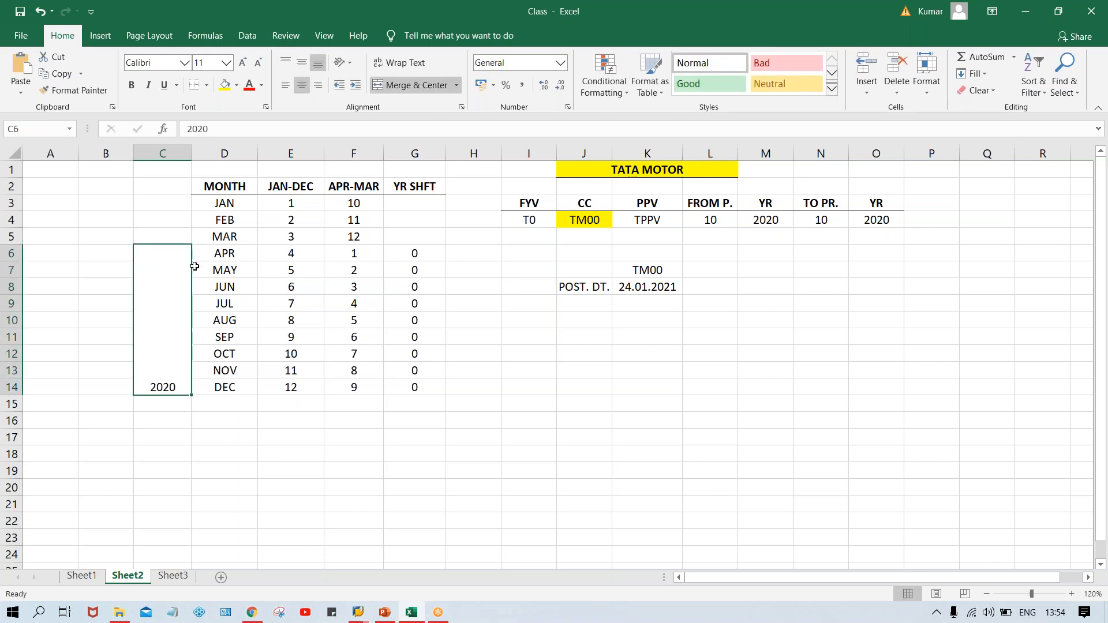
{"action": "left_click", "coordinate": [302, 61]}
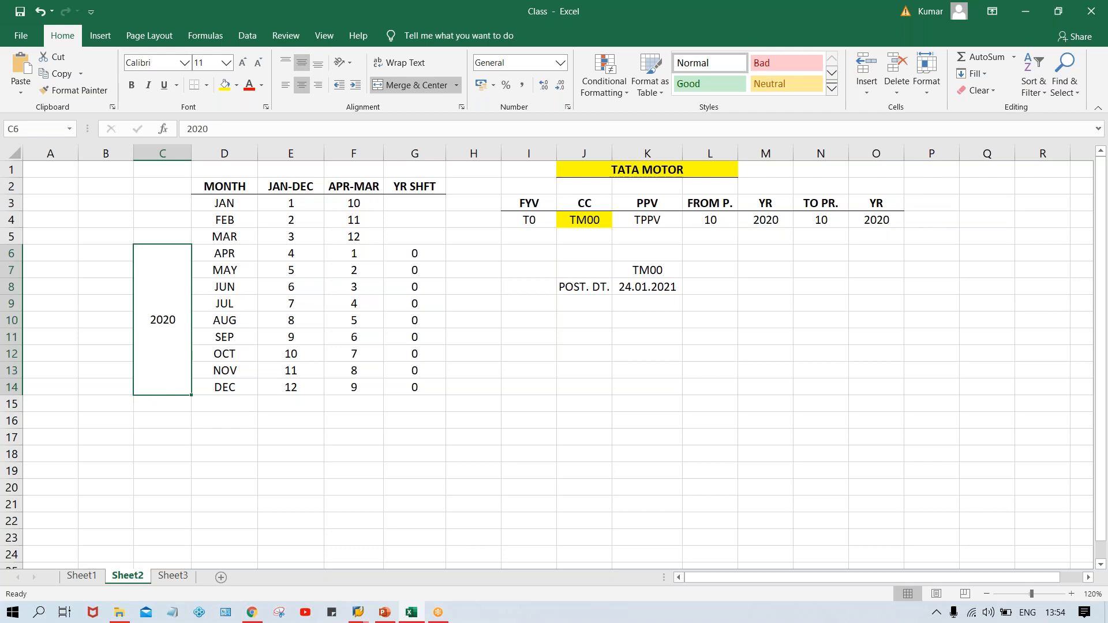
Merge the cells beside JAN to MAR and enter 2021 as the year label, centered vertically.
{"action": "left_click", "coordinate": [152, 200]}
{"action": "left_click_drag", "start_coordinate": [152, 200], "coordinate": [153, 234]}
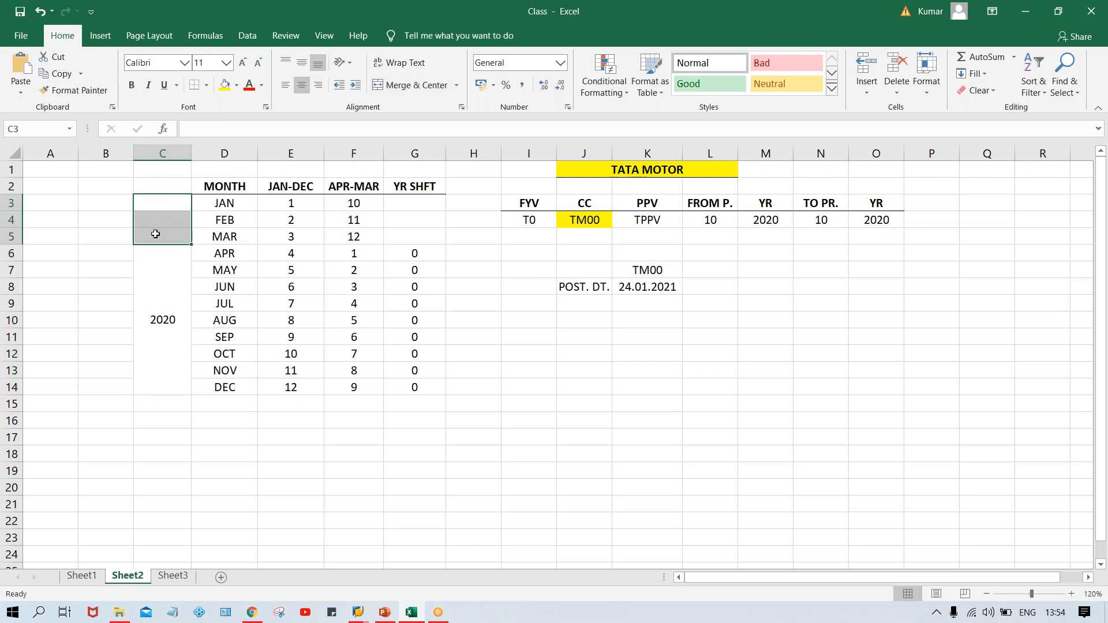
{"action": "left_click", "coordinate": [404, 85]}
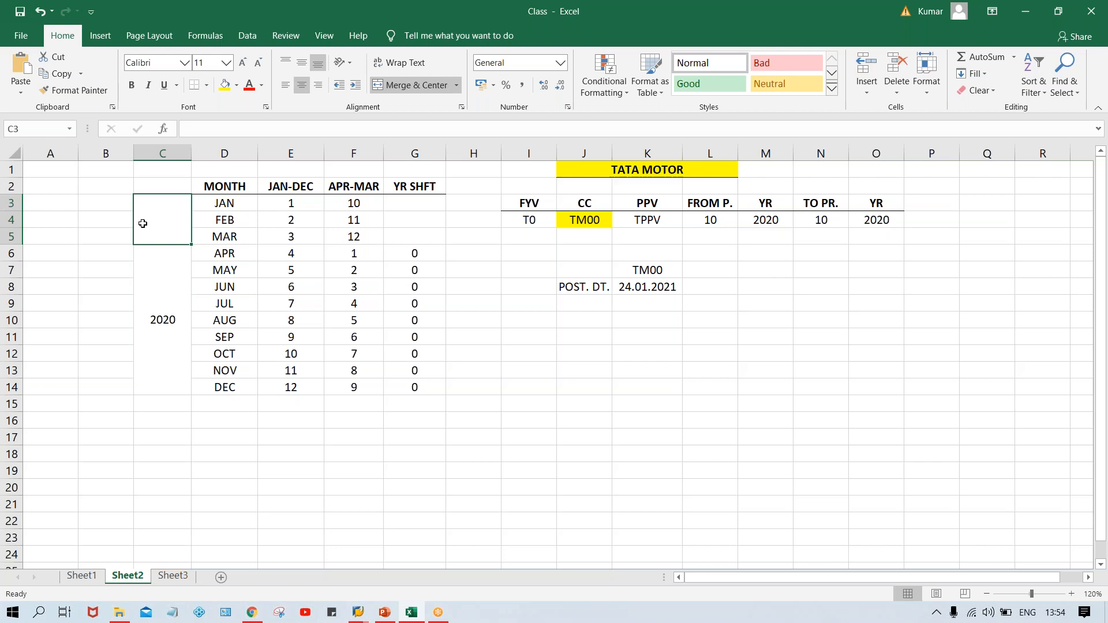
{"action": "type", "text": "2021"}
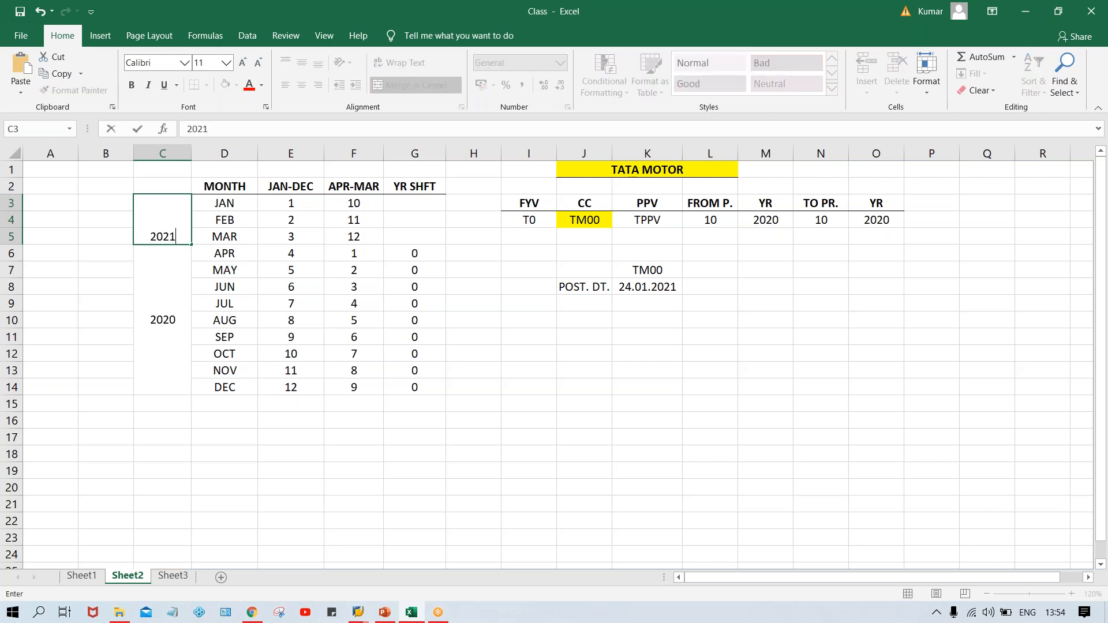
{"action": "key", "text": "Return"}
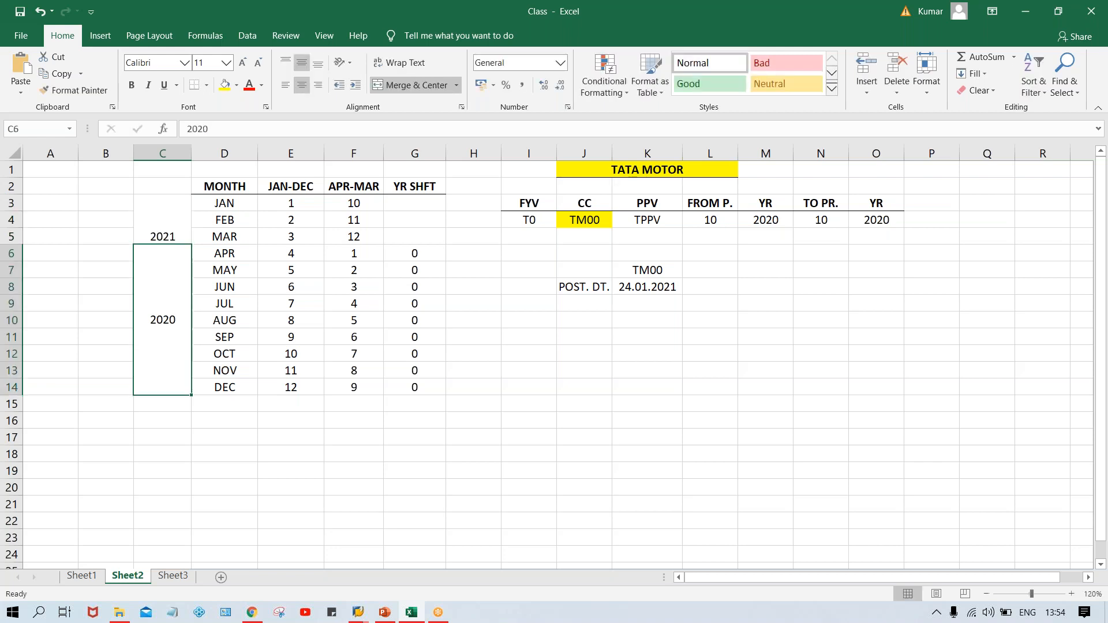
{"action": "left_click", "coordinate": [144, 223]}
{"action": "left_click", "coordinate": [302, 62]}
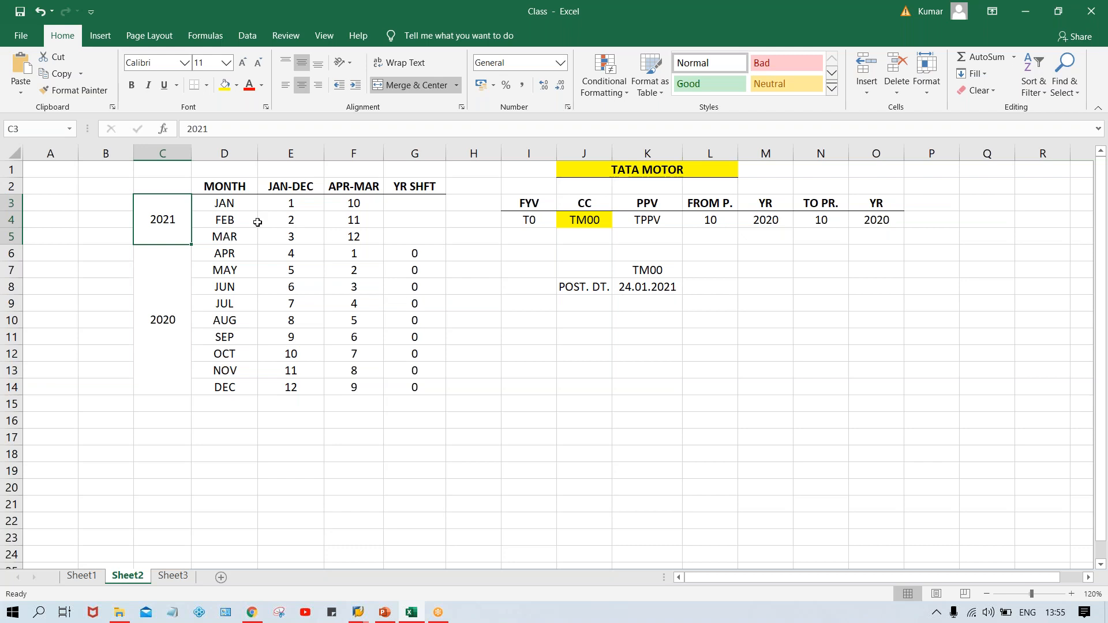
Review the APR-MAR periods for April through December against the posting date.
{"action": "left_click", "coordinate": [354, 224]}
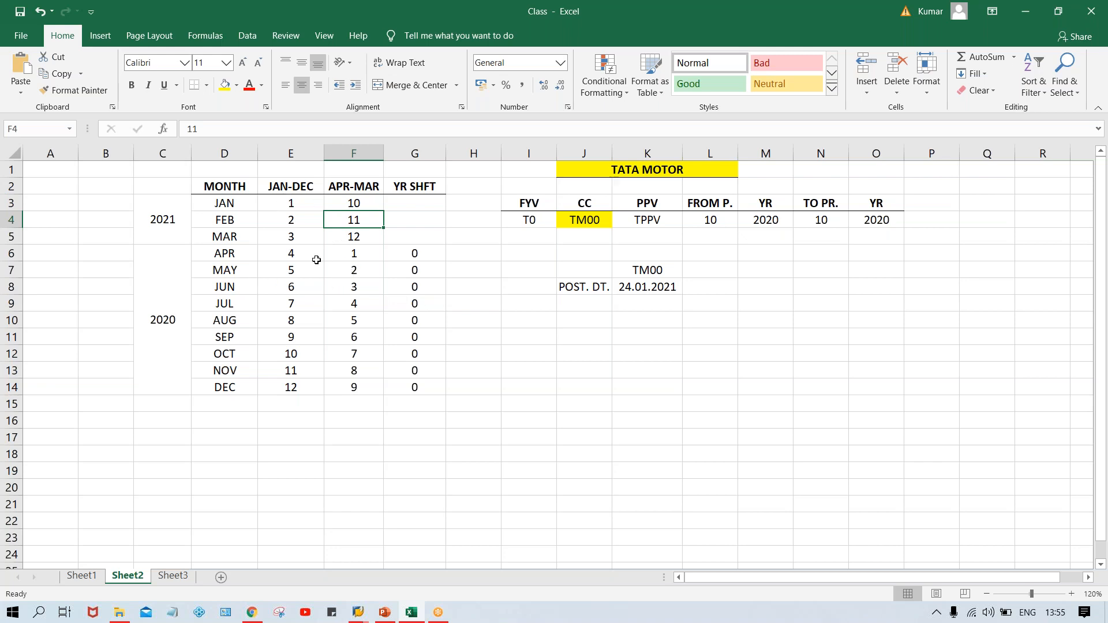
{"action": "left_click", "coordinate": [225, 254]}
{"action": "left_click", "coordinate": [354, 255]}
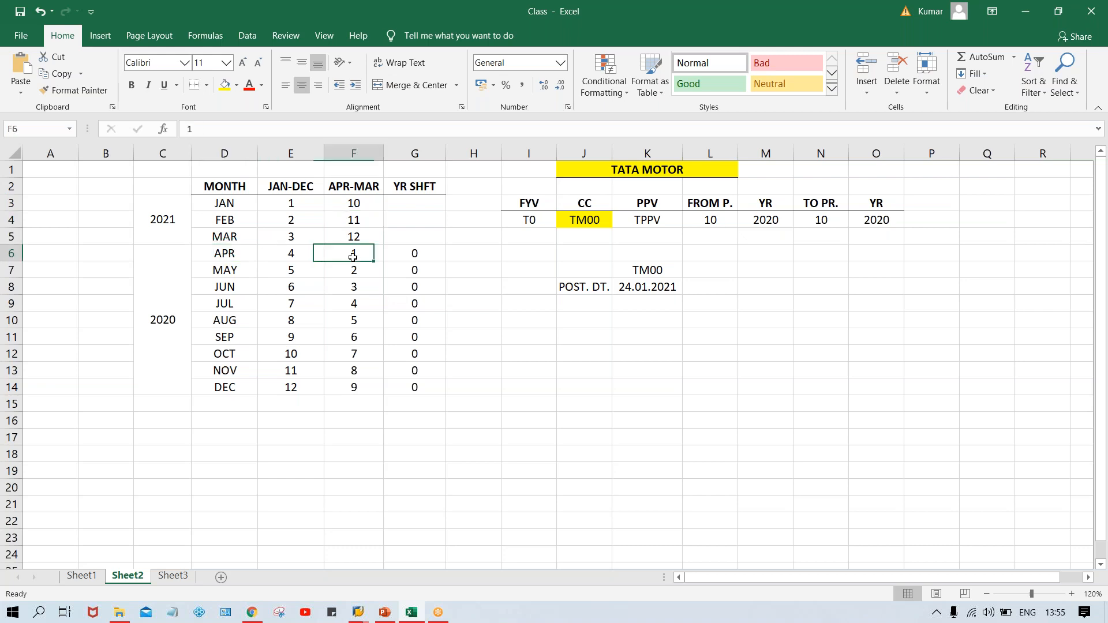
{"action": "left_click", "coordinate": [225, 368]}
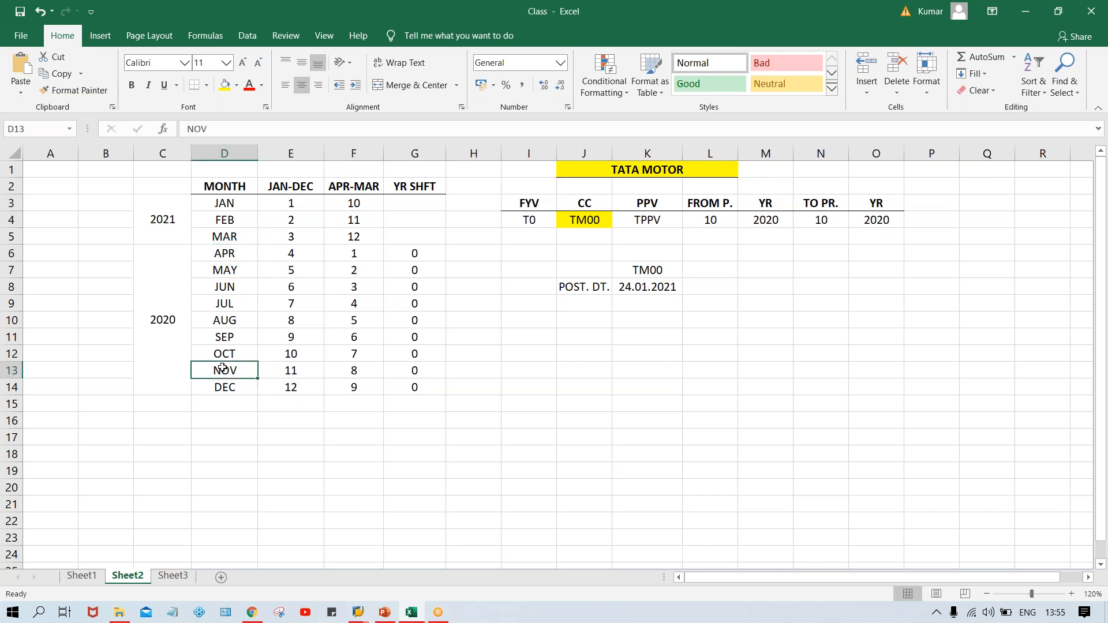
{"action": "left_click", "coordinate": [335, 372]}
{"action": "left_click", "coordinate": [225, 388]}
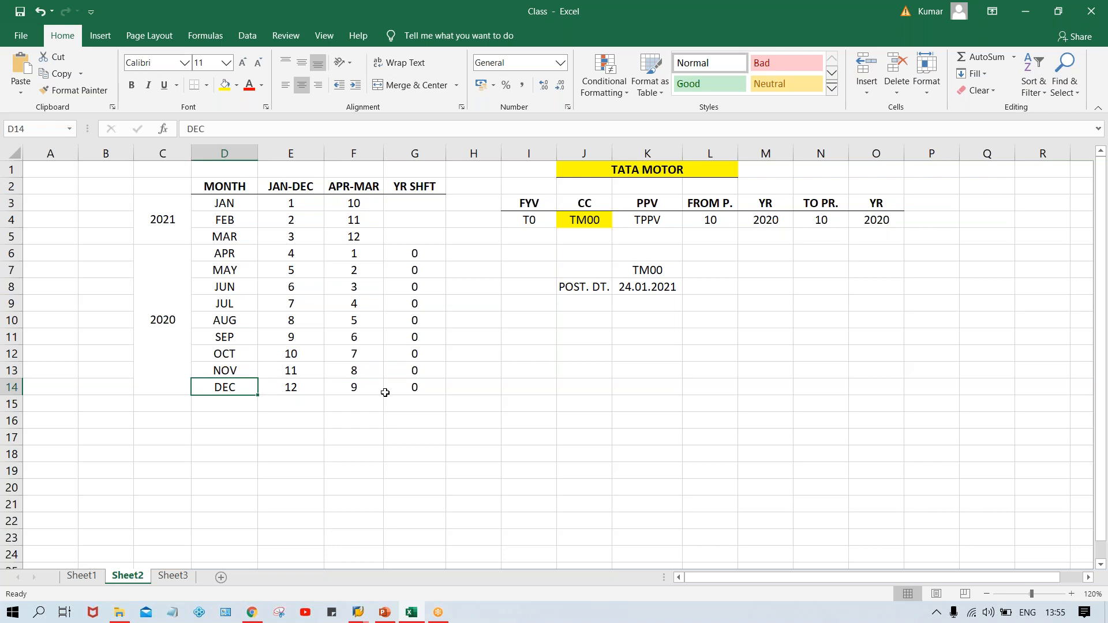
{"action": "left_click", "coordinate": [359, 393]}
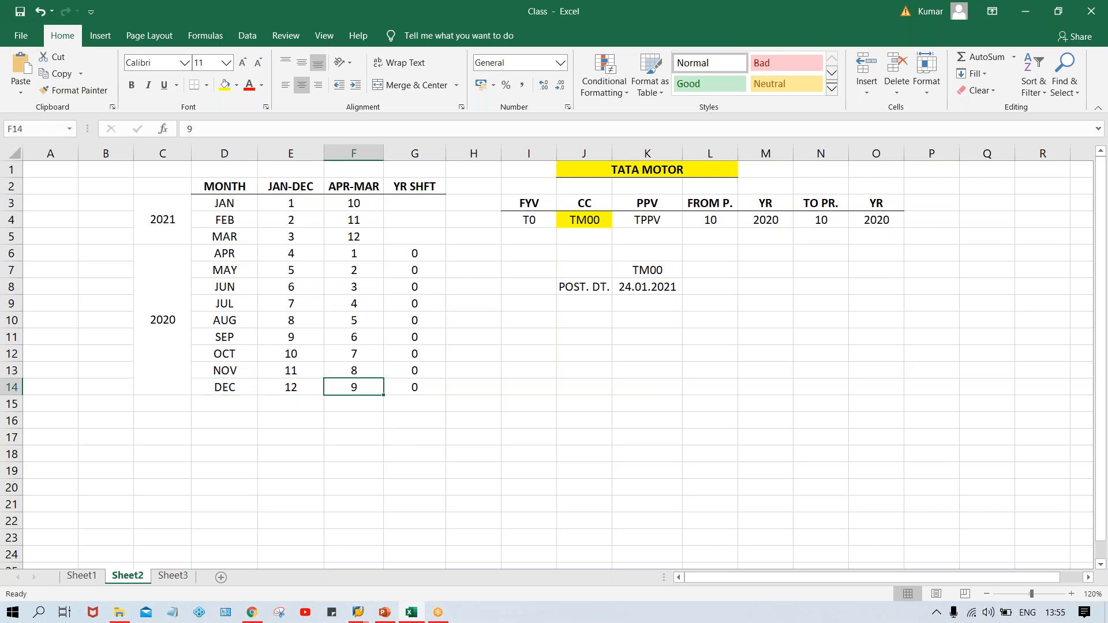
{"action": "left_click", "coordinate": [662, 288]}
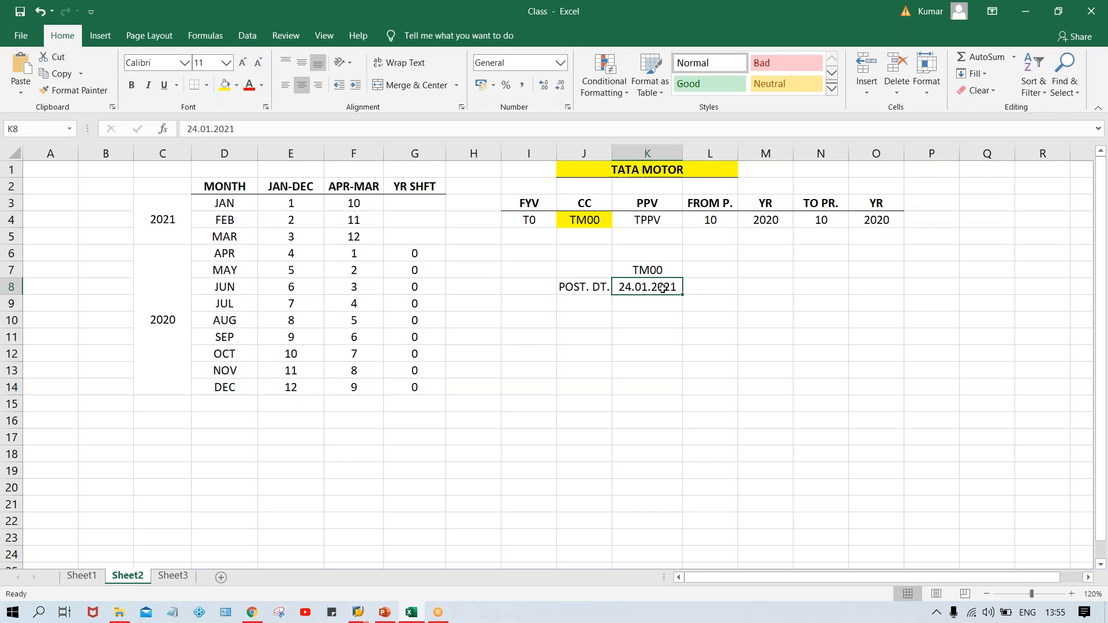
Change the posting date to 15.07.2020 for a July example.
{"action": "left_click", "coordinate": [235, 305]}
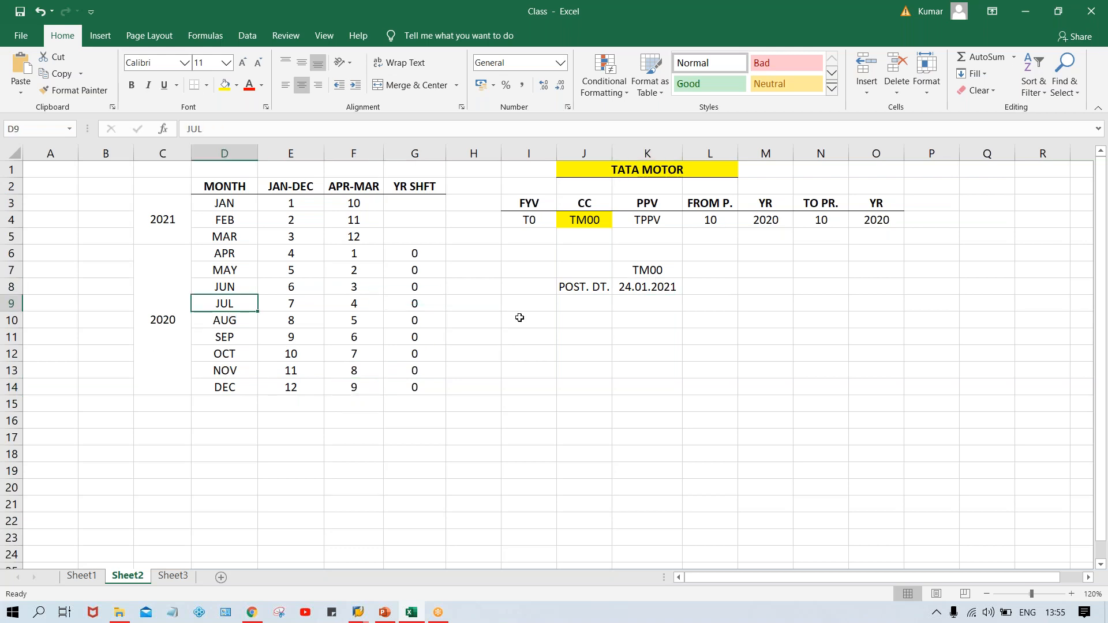
{"action": "left_click", "coordinate": [663, 288]}
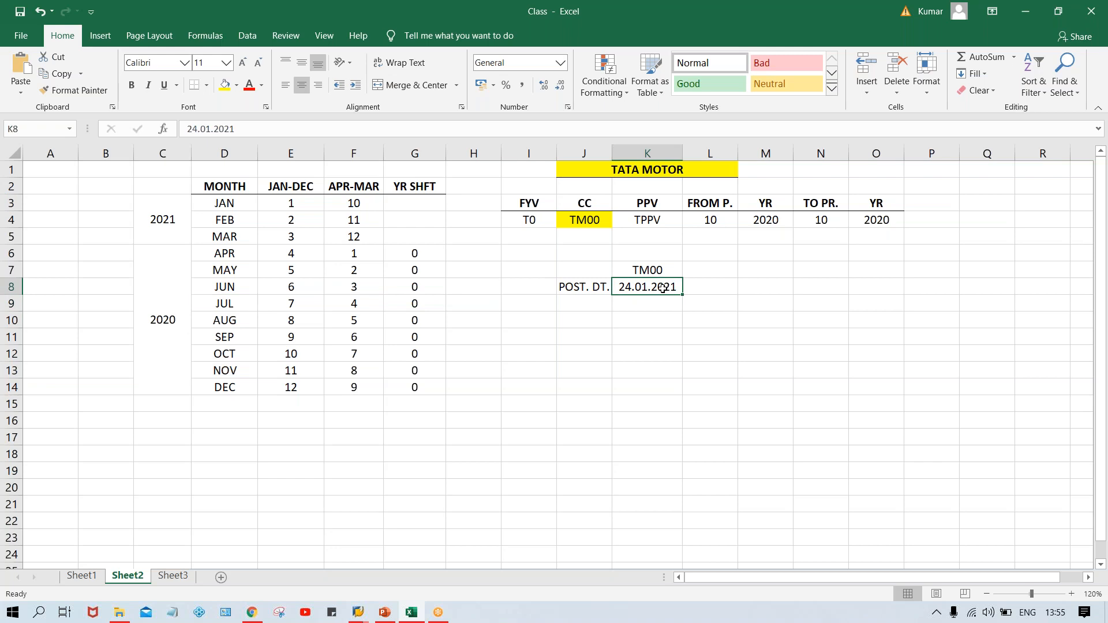
{"action": "type", "text": "15.0"}
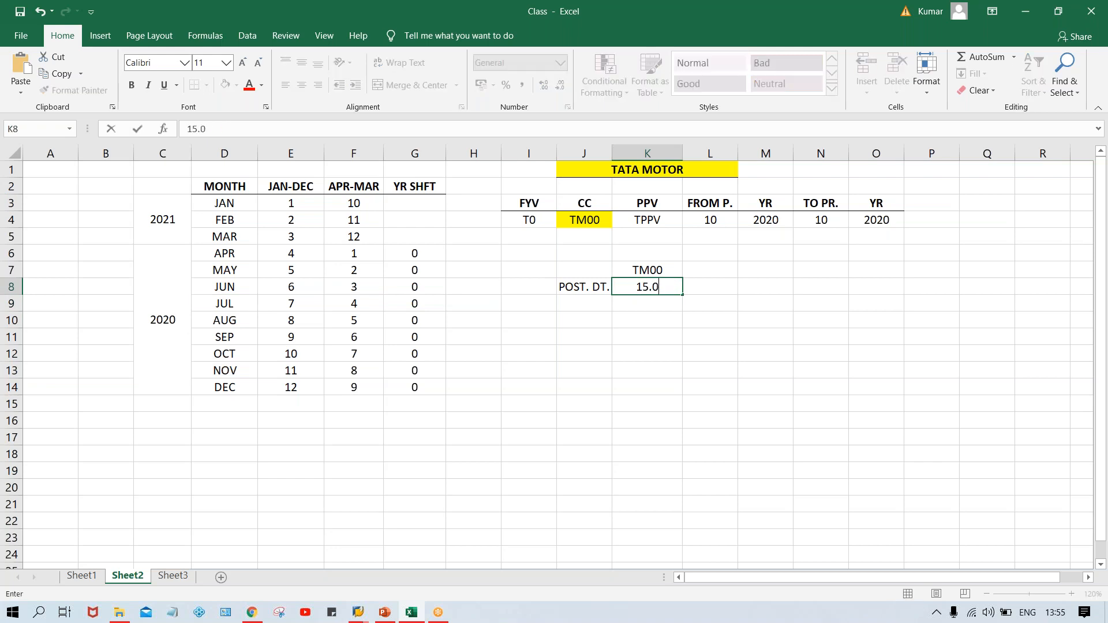
{"action": "type", "text": "7.2020"}
{"action": "key", "text": "Return"}
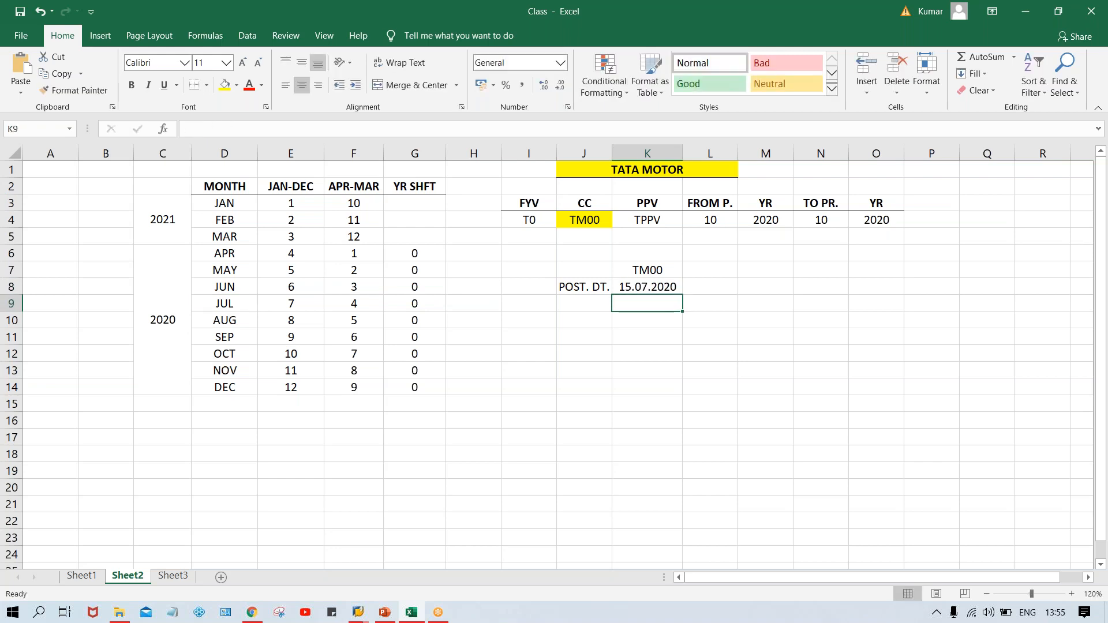
Set FROM P. and TO PR. to 4 to match July's APR-MAR period, checking the year cells.
{"action": "left_click", "coordinate": [641, 287]}
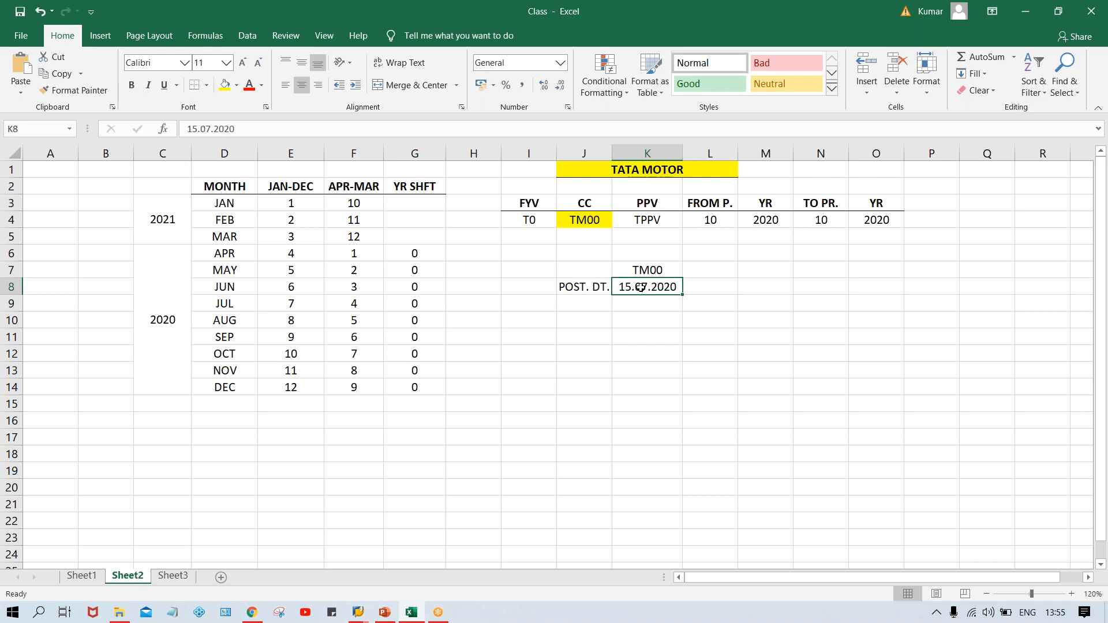
{"action": "left_click", "coordinate": [238, 306]}
{"action": "left_click", "coordinate": [350, 304]}
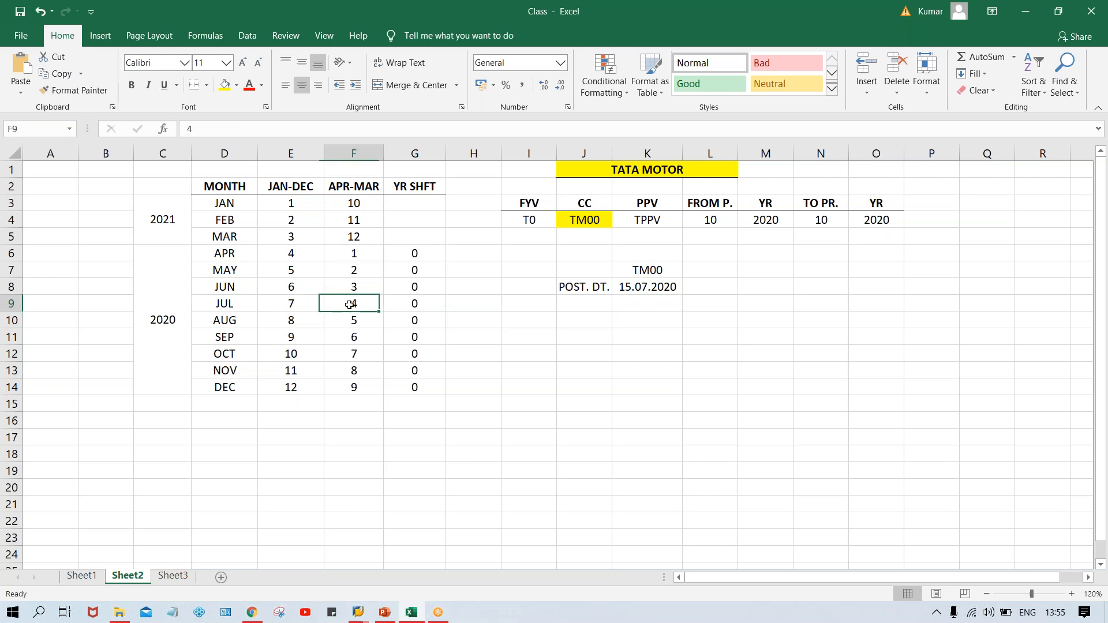
{"action": "left_click", "coordinate": [710, 218]}
{"action": "type", "text": "4"}
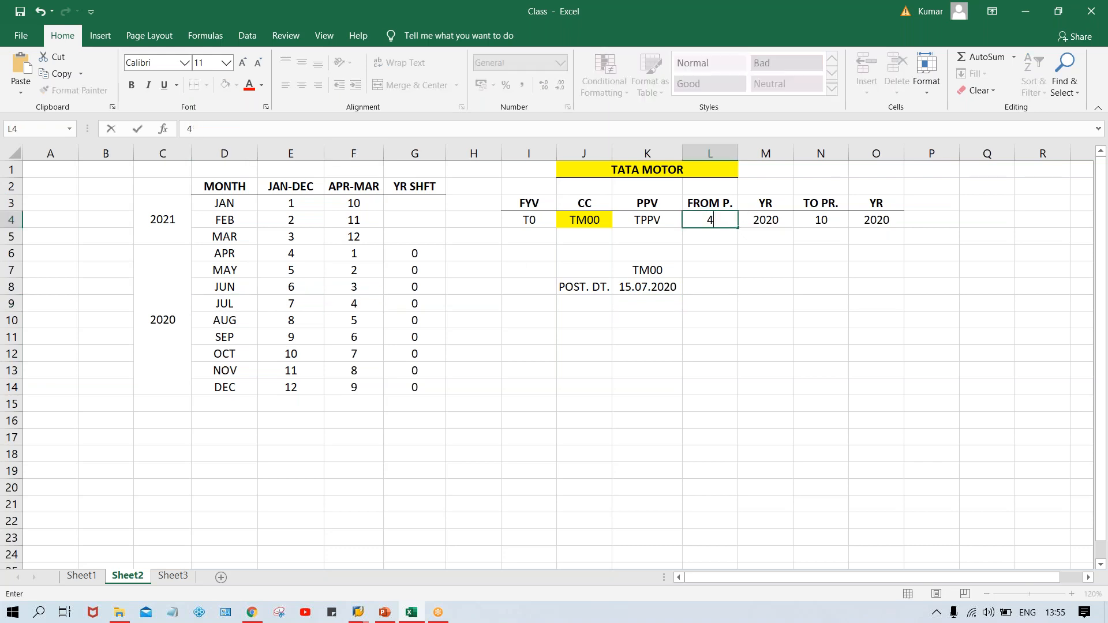
{"action": "left_click", "coordinate": [814, 220]}
{"action": "type", "text": "4"}
{"action": "key", "text": "Return"}
{"action": "left_click", "coordinate": [772, 221]}
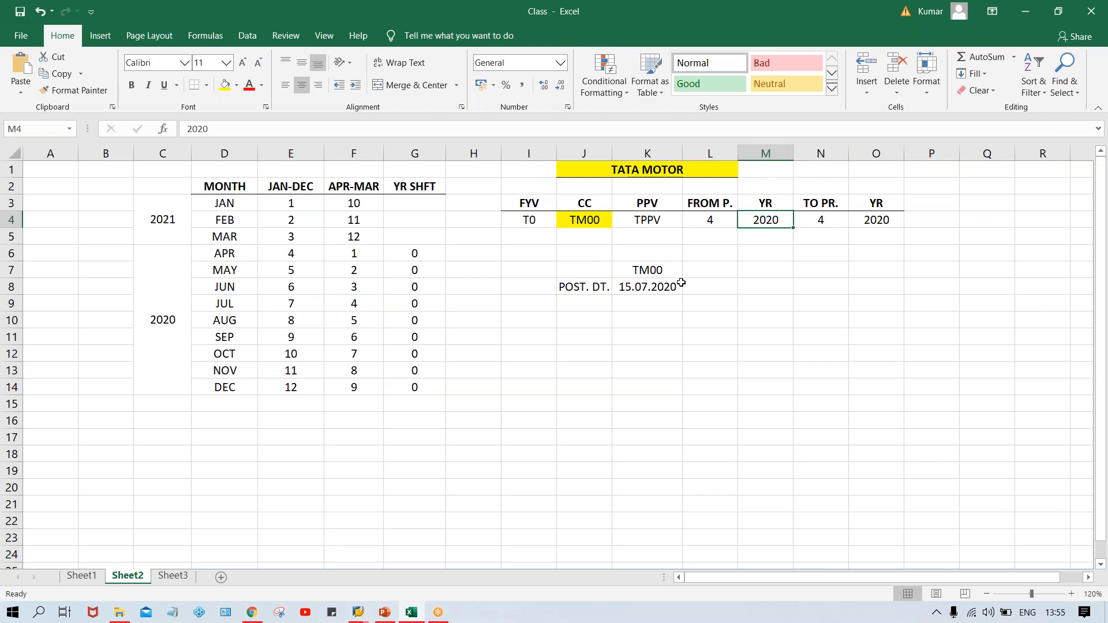
{"action": "left_click", "coordinate": [659, 289]}
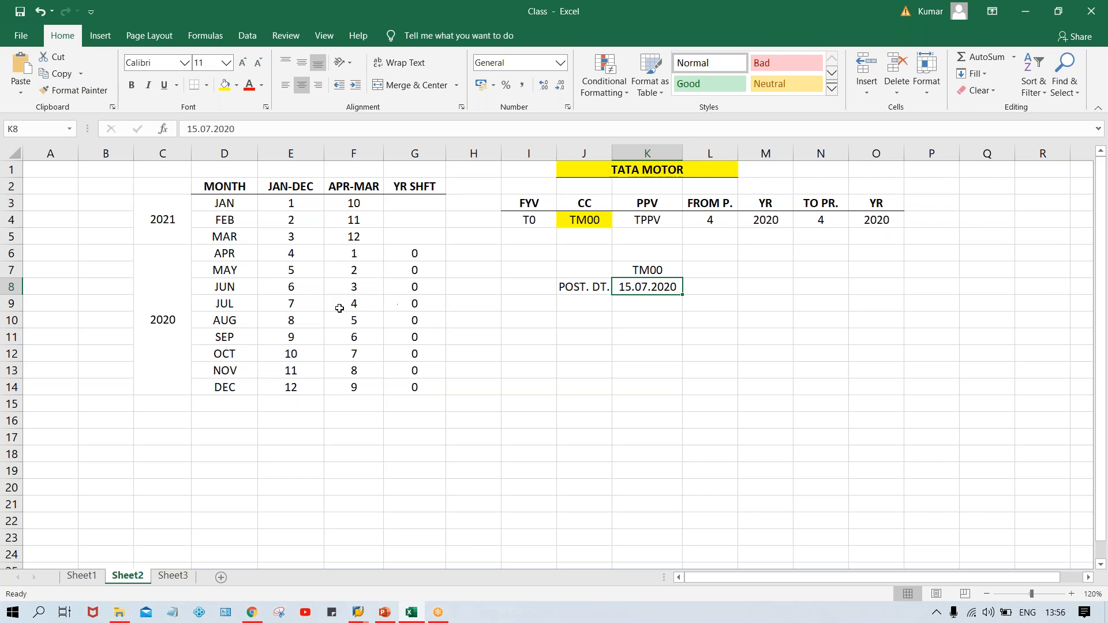
{"action": "left_click", "coordinate": [412, 305]}
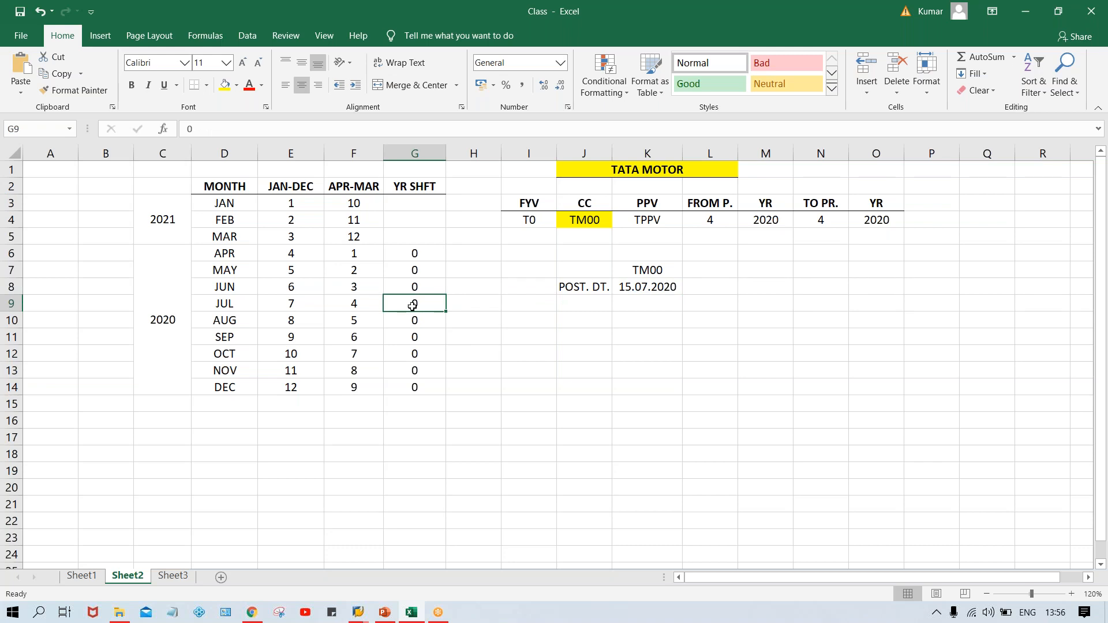
{"action": "left_click", "coordinate": [776, 226]}
{"action": "left_click", "coordinate": [872, 223]}
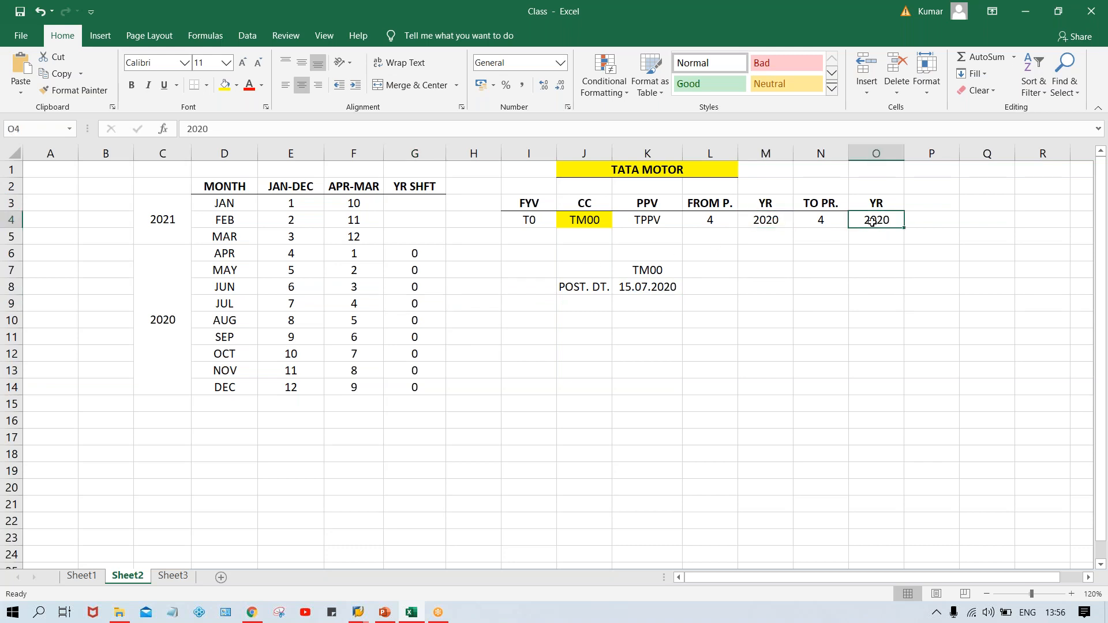
{"action": "left_click", "coordinate": [769, 221]}
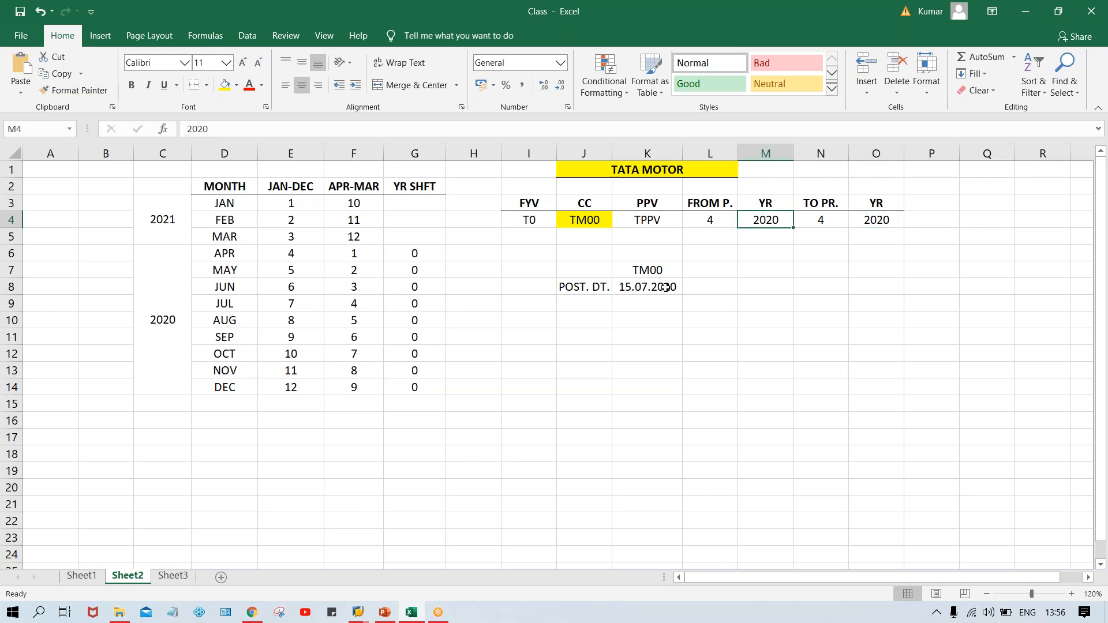
Change the posting date to 15.01.2021.
{"action": "left_click", "coordinate": [625, 288]}
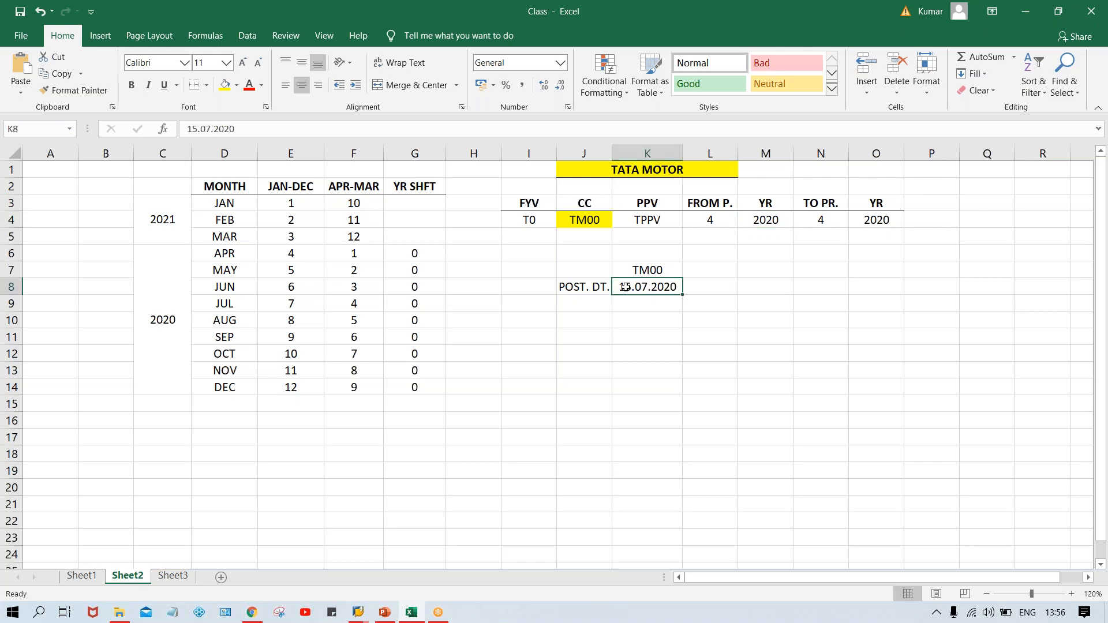
{"action": "type", "text": "15.01.2021"}
{"action": "key", "text": "Return"}
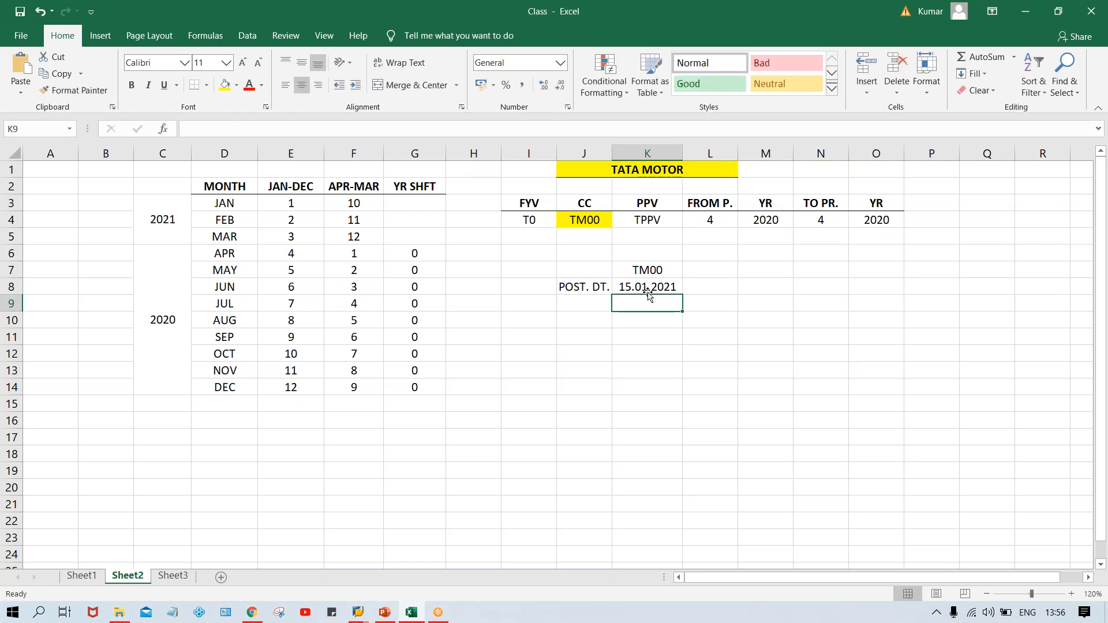
Set FROM P. and TO PR. to 10 to match January's APR-MAR period.
{"action": "left_click", "coordinate": [649, 288]}
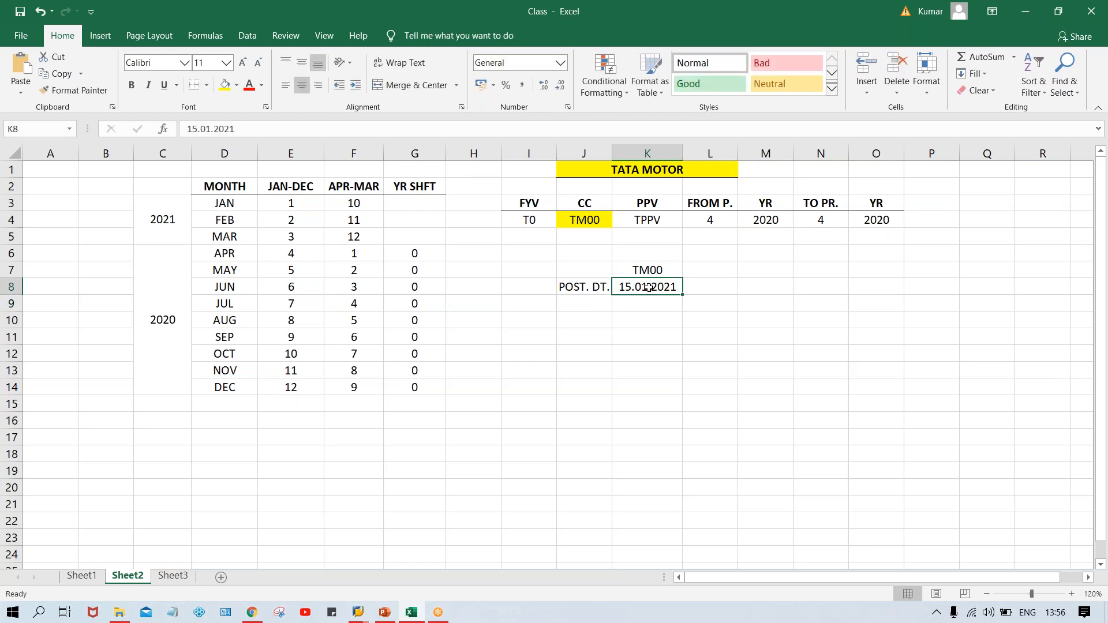
{"action": "left_click", "coordinate": [225, 209]}
{"action": "left_click", "coordinate": [337, 207]}
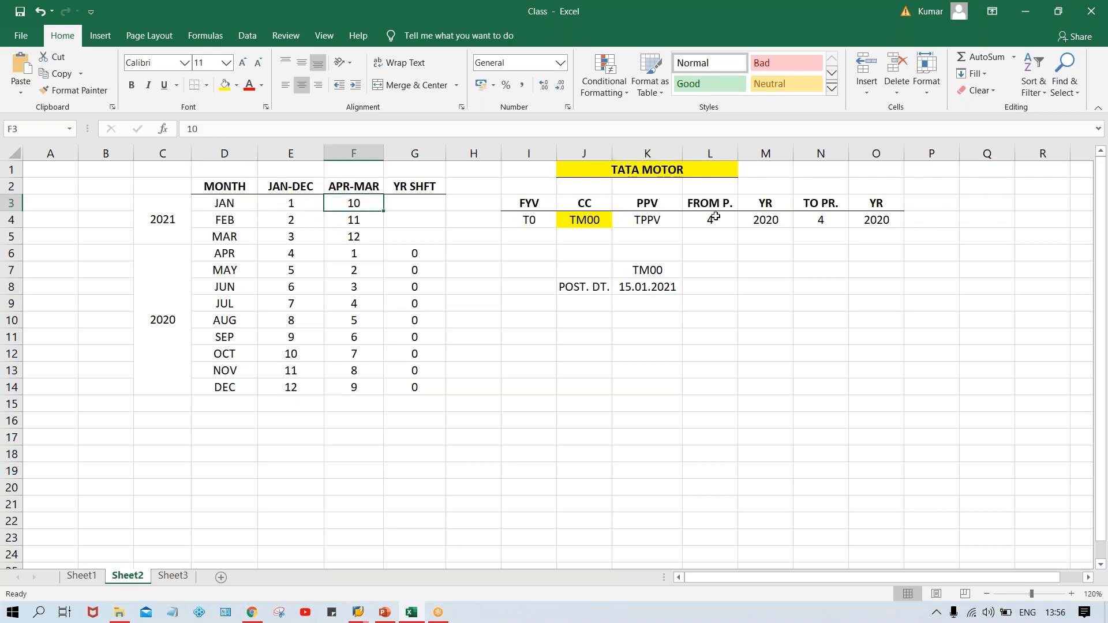
{"action": "left_click", "coordinate": [718, 220]}
{"action": "type", "text": "10"}
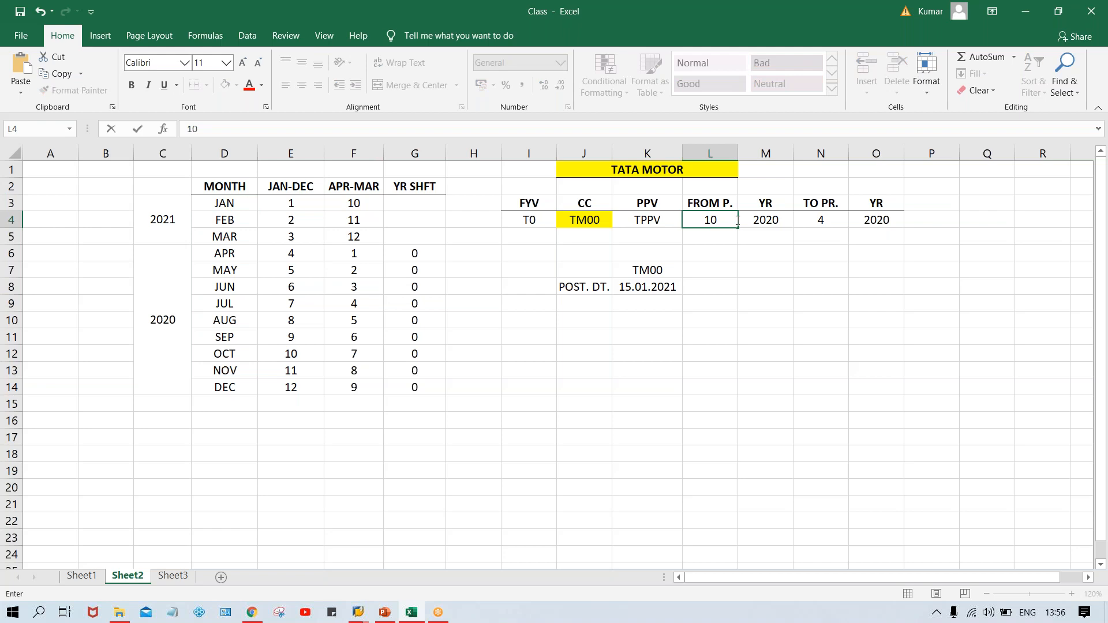
{"action": "left_click", "coordinate": [823, 220]}
{"action": "type", "text": "10"}
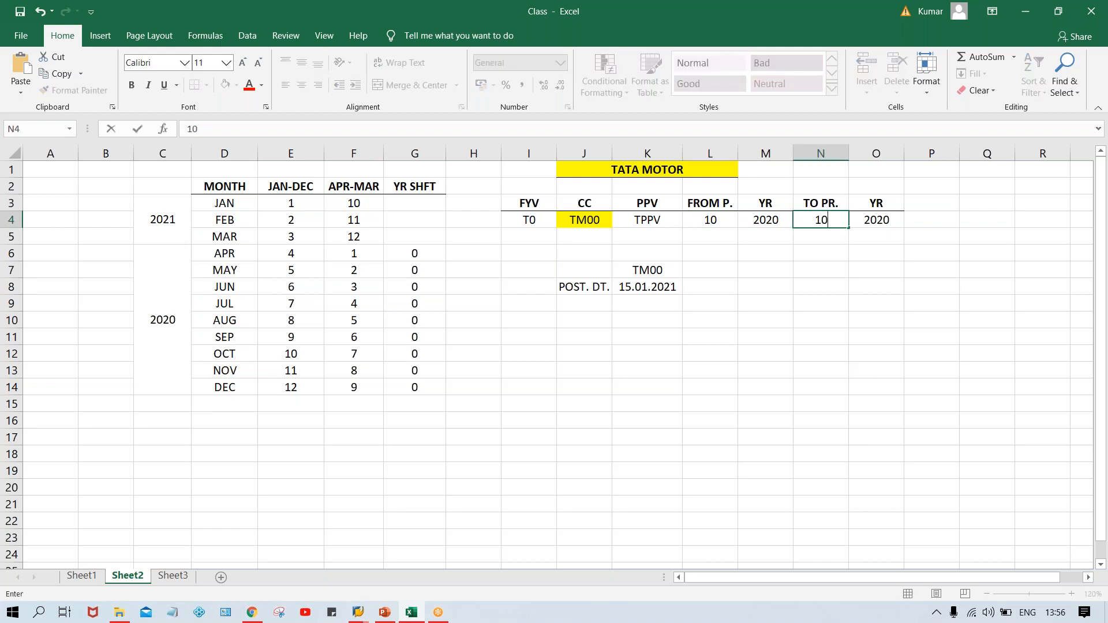
{"action": "key", "text": "Return"}
Fill -1 as the year shift for JAN through MAR in the YR SHFT column.
{"action": "left_click", "coordinate": [764, 220]}
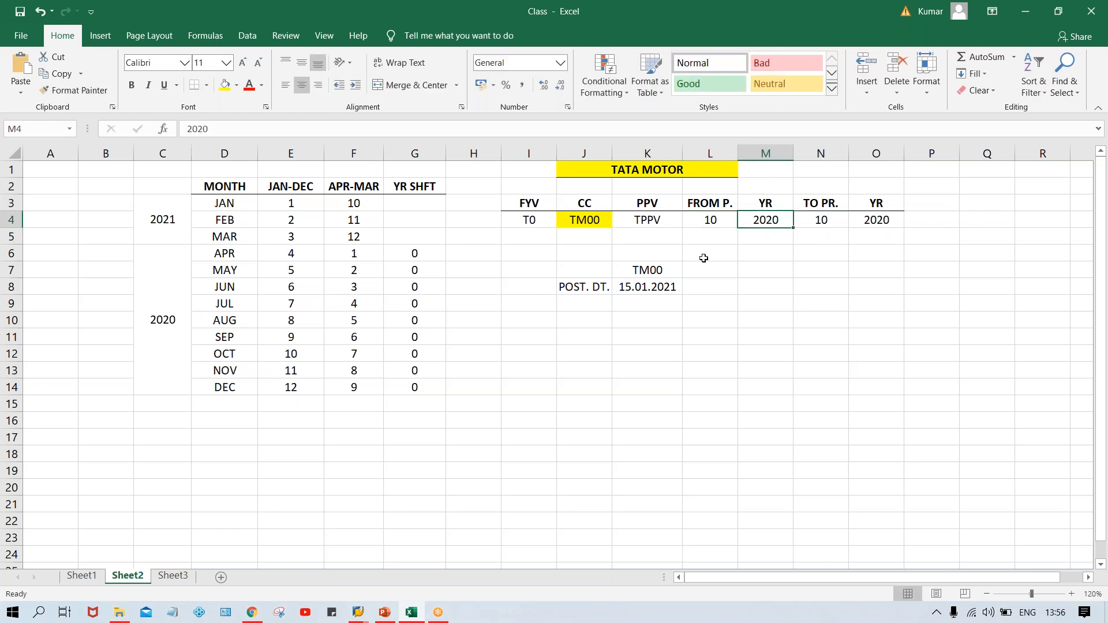
{"action": "left_click", "coordinate": [660, 289]}
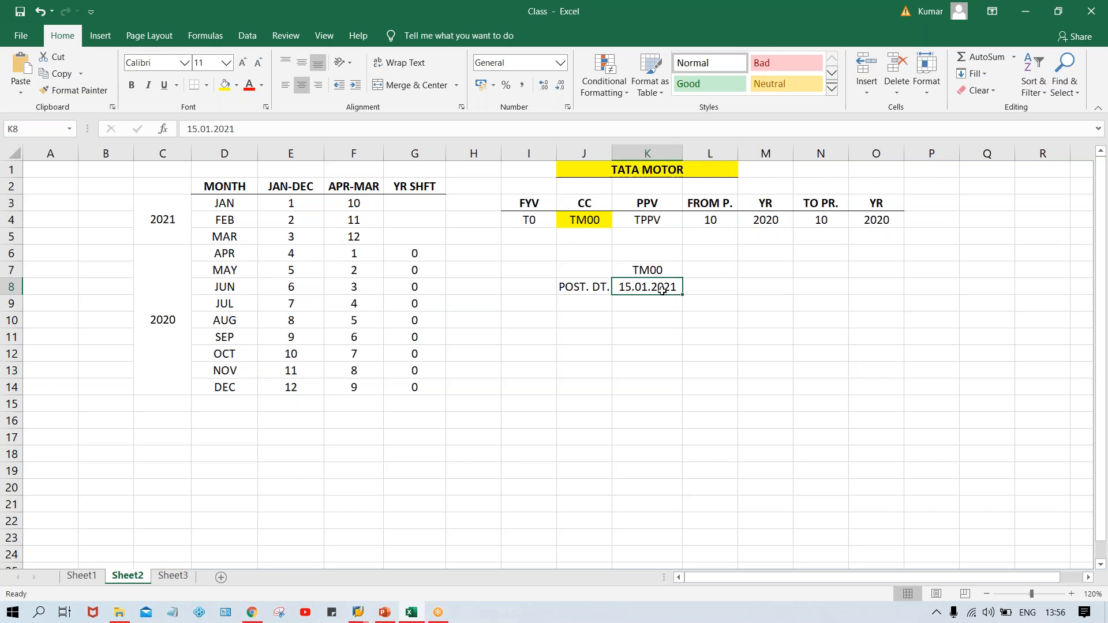
{"action": "left_click", "coordinate": [407, 202]}
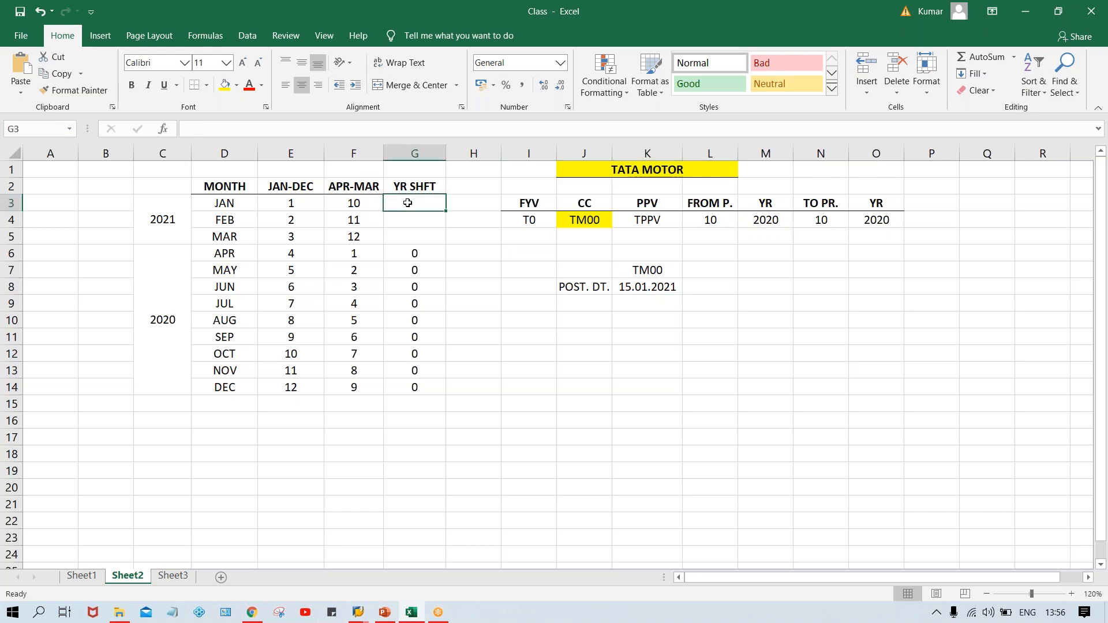
{"action": "type", "text": "-1"}
{"action": "key", "text": "Return"}
{"action": "left_click_drag", "start_coordinate": [407, 203], "coordinate": [408, 237]}
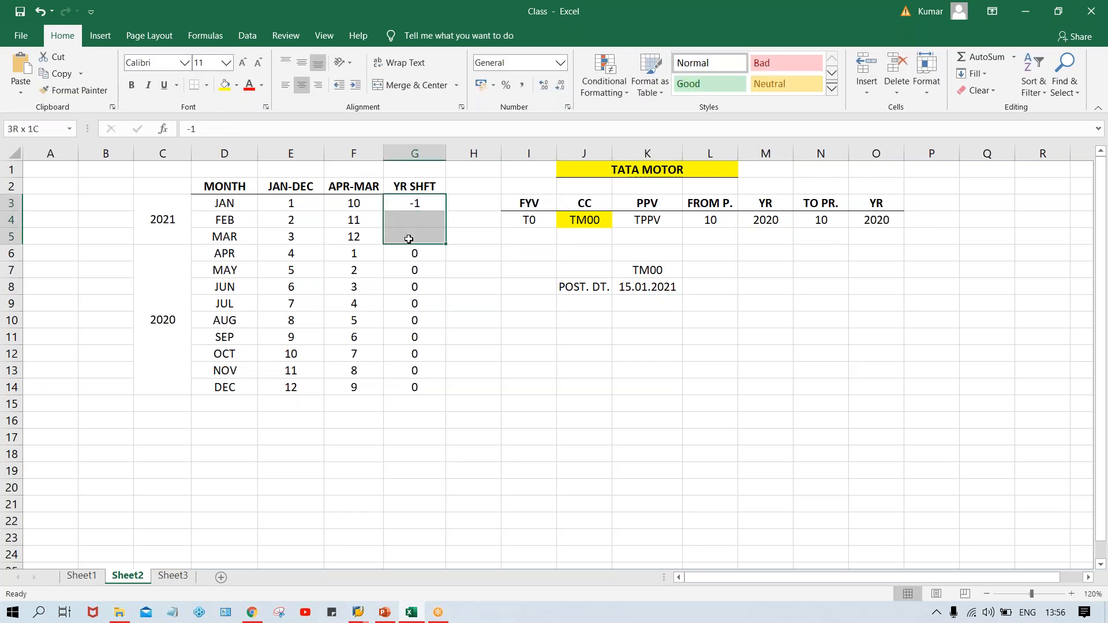
{"action": "key", "text": "ctrl+d"}
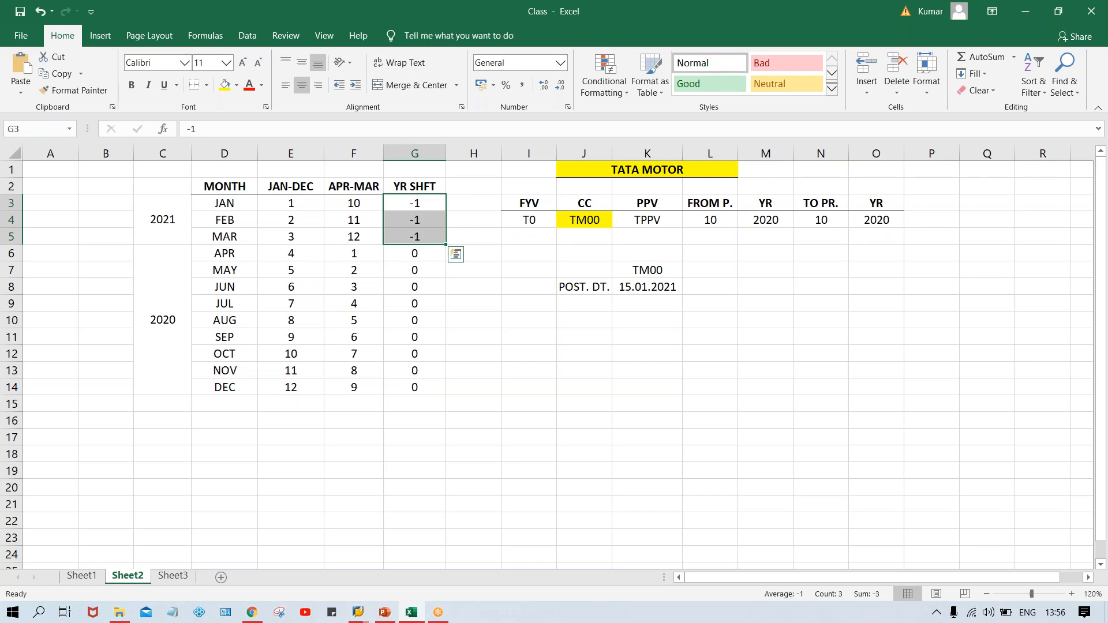
{"action": "left_click", "coordinate": [662, 286]}
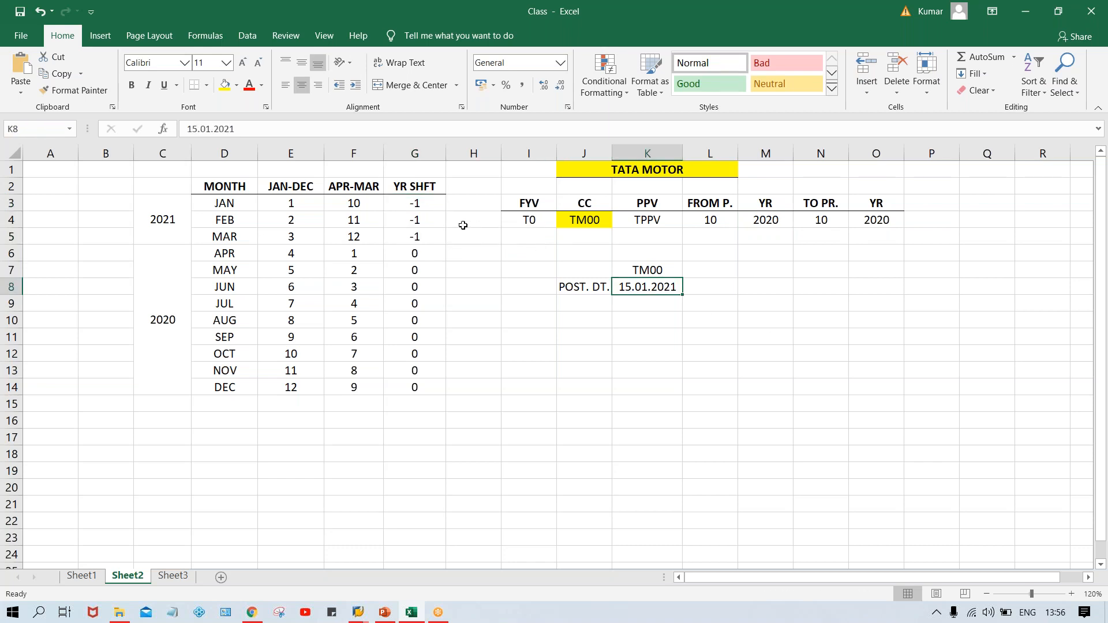
Insert a new blank column in front of the YR SHFT column.
{"action": "left_click", "coordinate": [415, 203]}
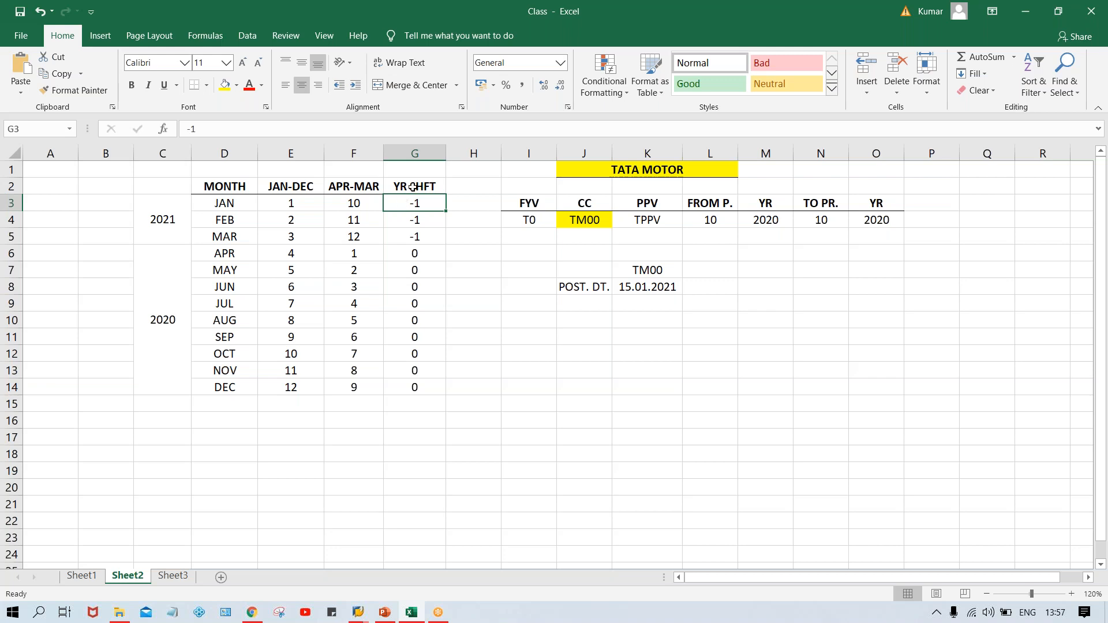
{"action": "left_click", "coordinate": [414, 152]}
{"action": "right_click", "coordinate": [414, 153]}
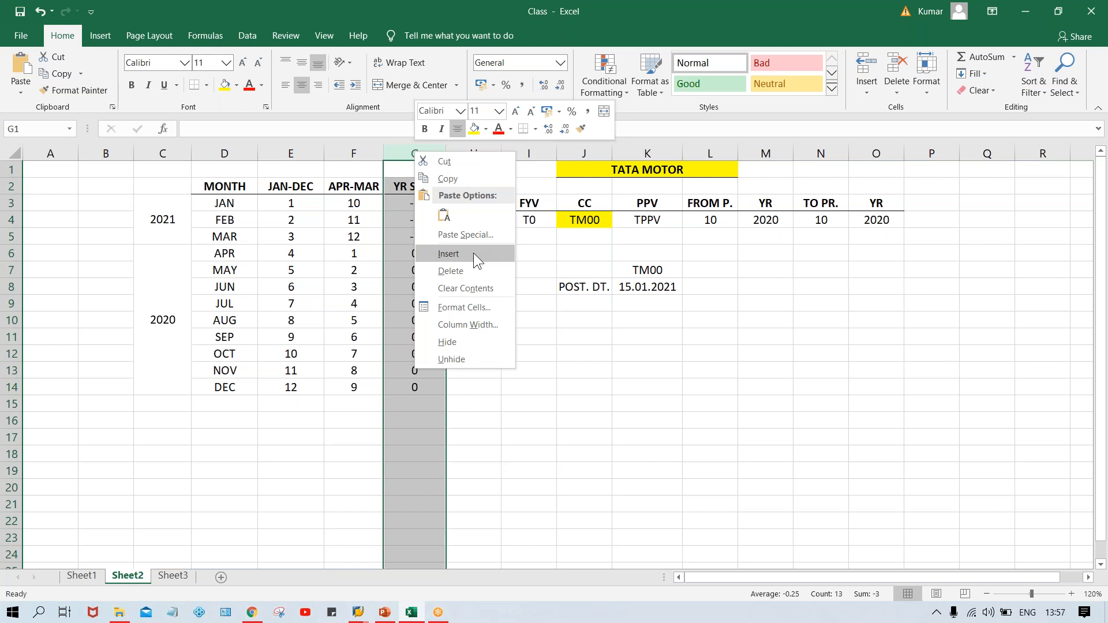
{"action": "left_click", "coordinate": [473, 254]}
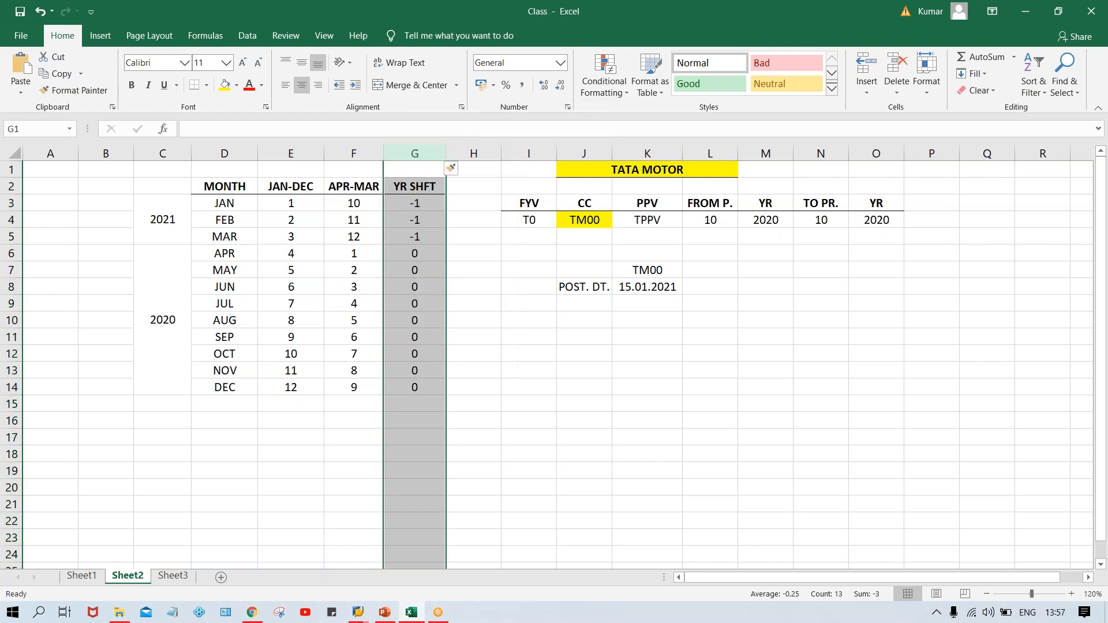
{"action": "left_click", "coordinate": [412, 202]}
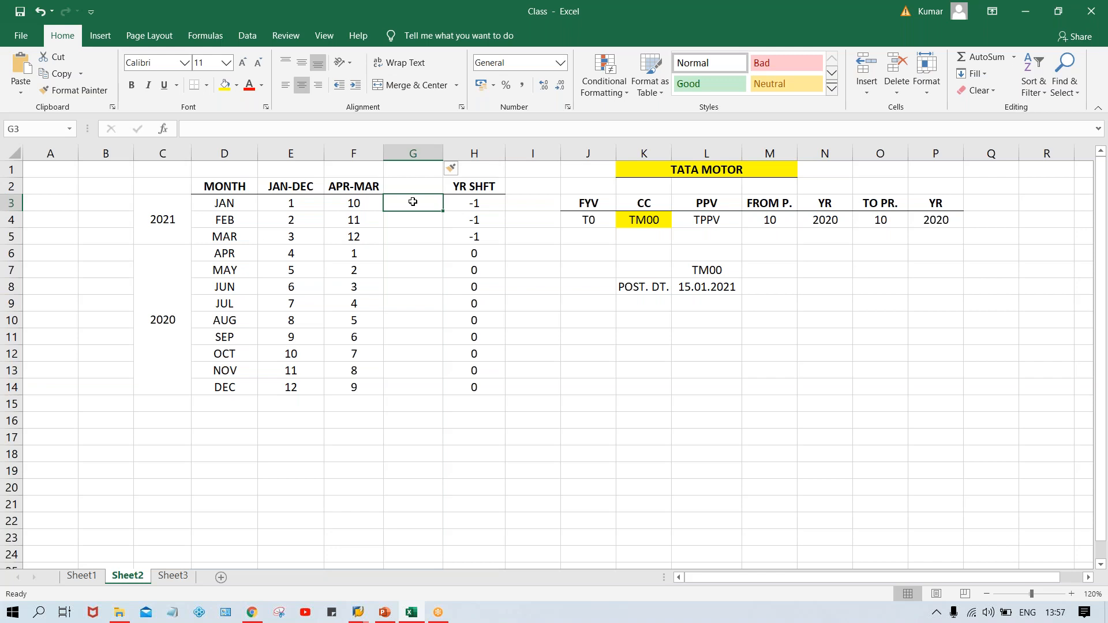
Head the new column OCT-SEP.
{"action": "left_click", "coordinate": [341, 186]}
{"action": "left_click", "coordinate": [396, 184]}
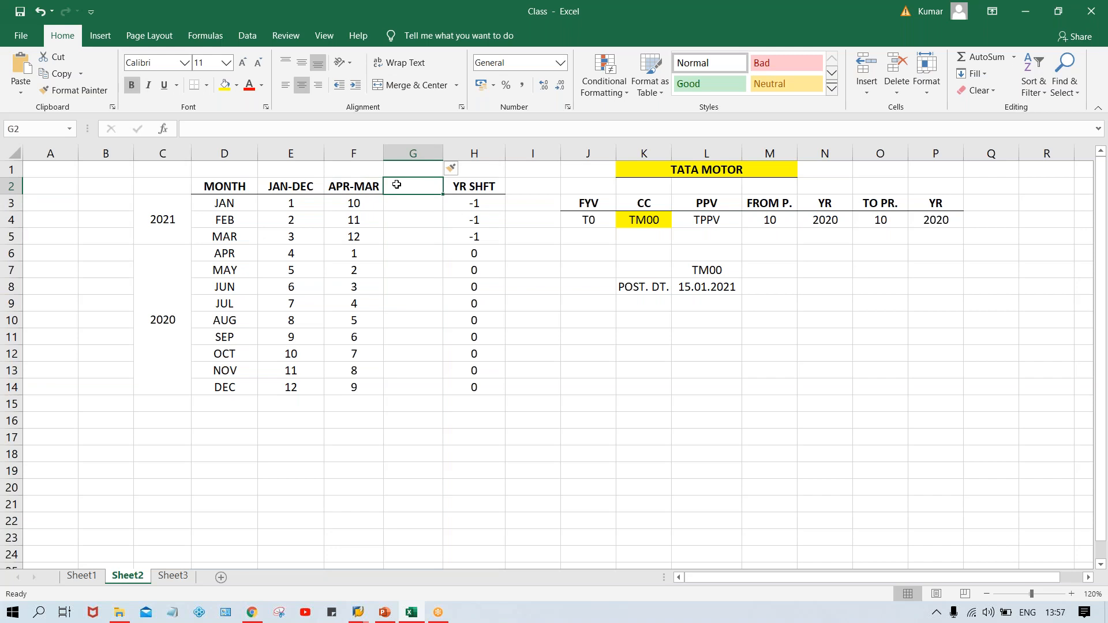
{"action": "type", "text": "O"}
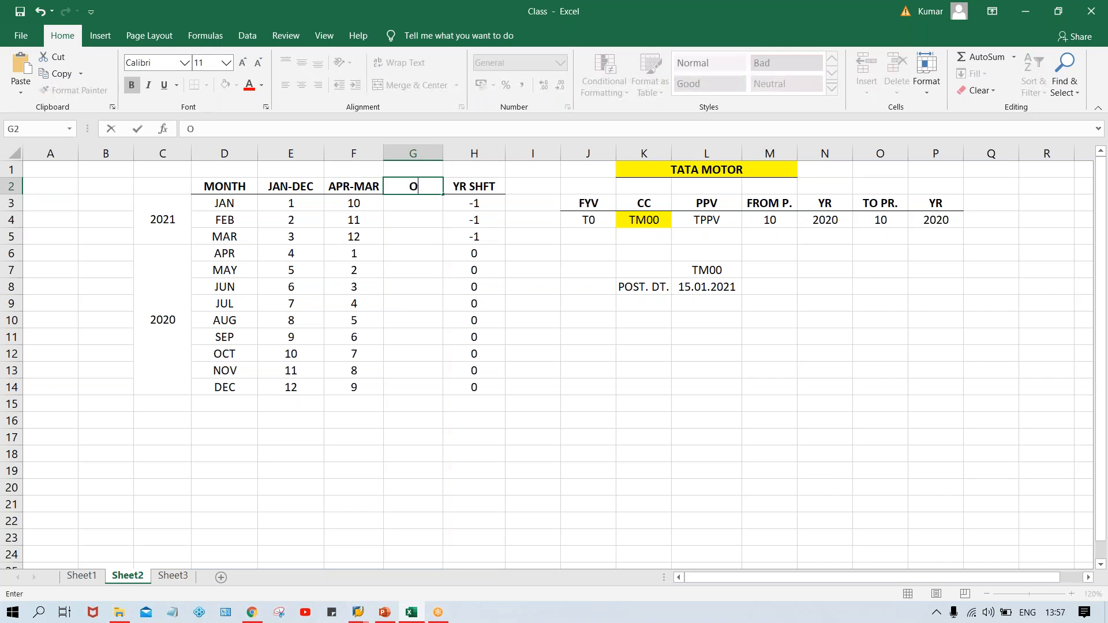
{"action": "type", "text": "CT-SEP"}
{"action": "key", "text": "Return"}
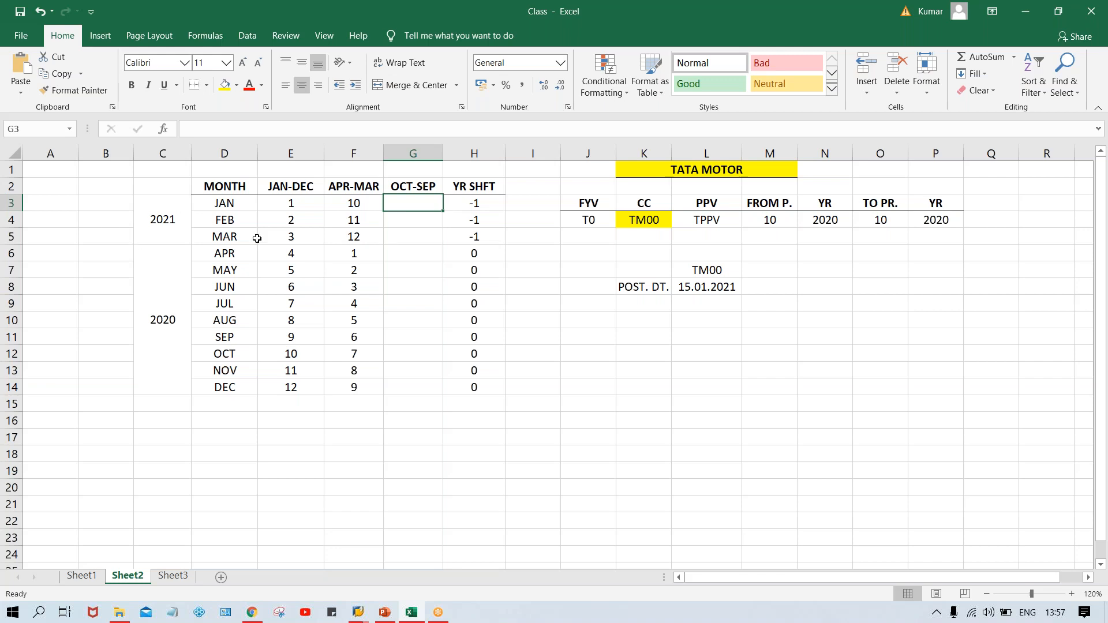
Clear all year shift values from JAN to DEC in the YR SHFT column.
{"action": "left_click", "coordinate": [463, 201]}
{"action": "left_click_drag", "start_coordinate": [464, 201], "coordinate": [469, 387]}
{"action": "key", "text": "Delete"}
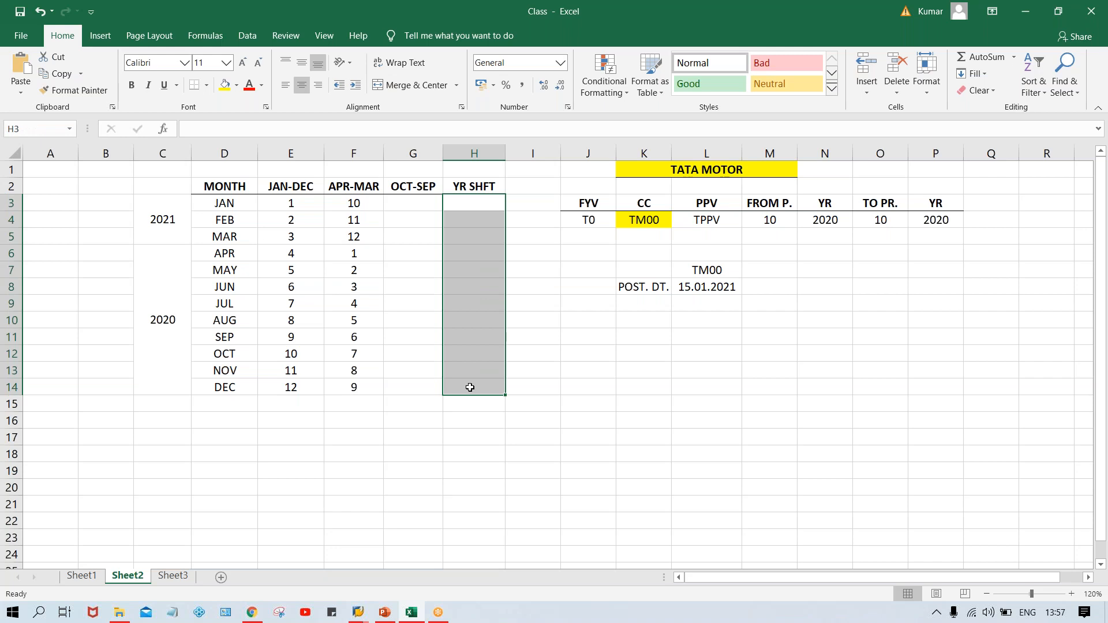
Highlight the OCT, NOV and DEC month cells in yellow.
{"action": "left_click", "coordinate": [233, 355]}
{"action": "left_click_drag", "start_coordinate": [233, 355], "coordinate": [238, 386]}
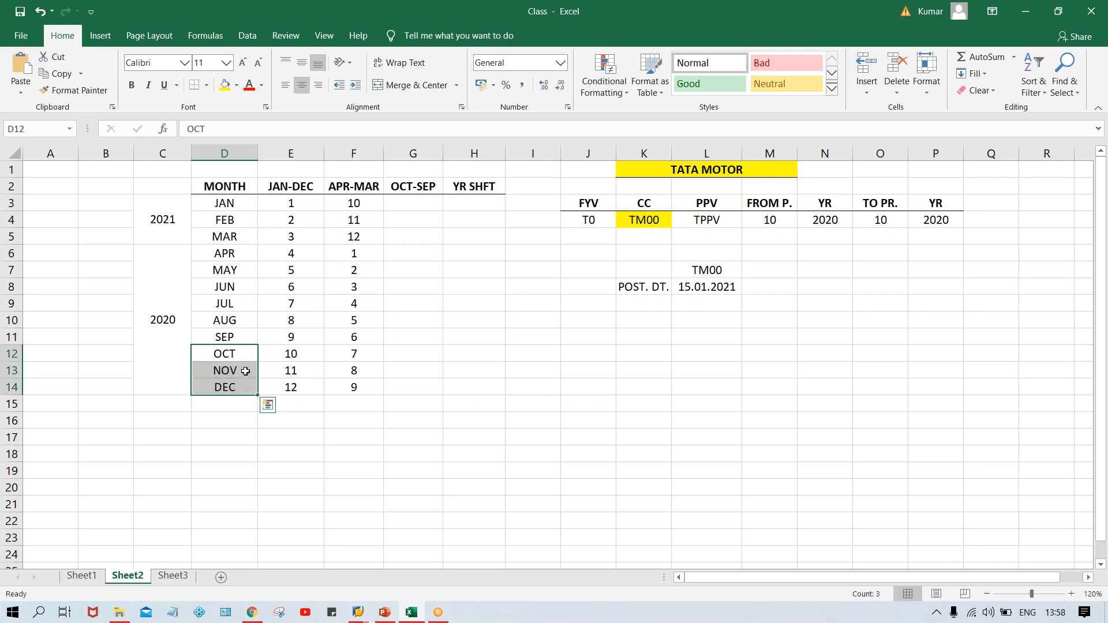
{"action": "left_click", "coordinate": [224, 85]}
Clear the 2021 and 2020 year labels and unmerge both year blocks beside the months.
{"action": "left_click_drag", "start_coordinate": [174, 236], "coordinate": [169, 314]}
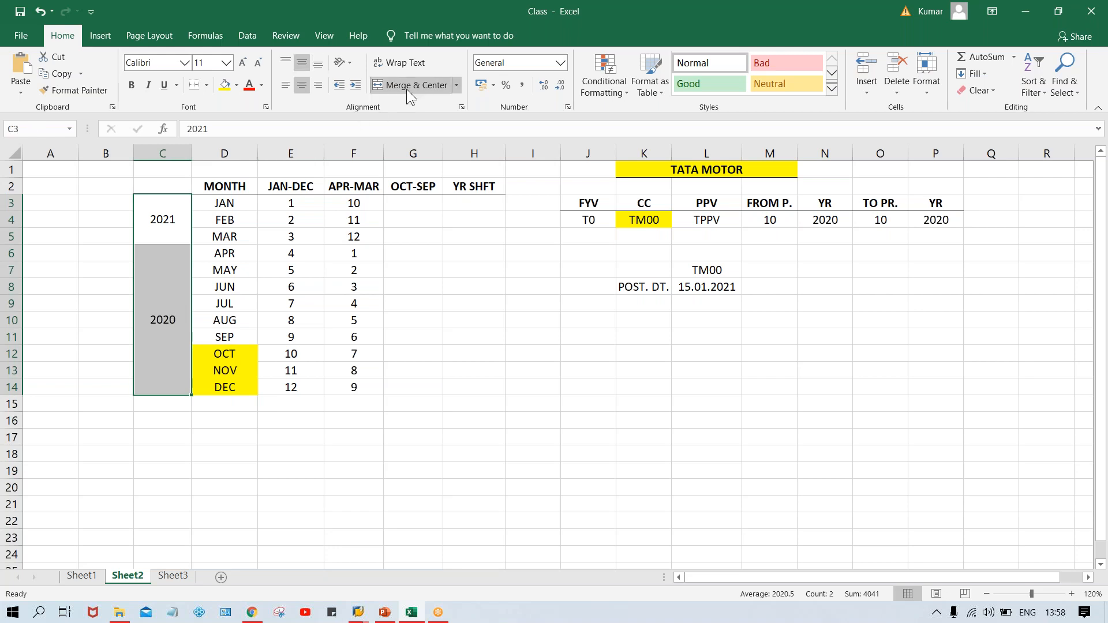
{"action": "key", "text": "Delete"}
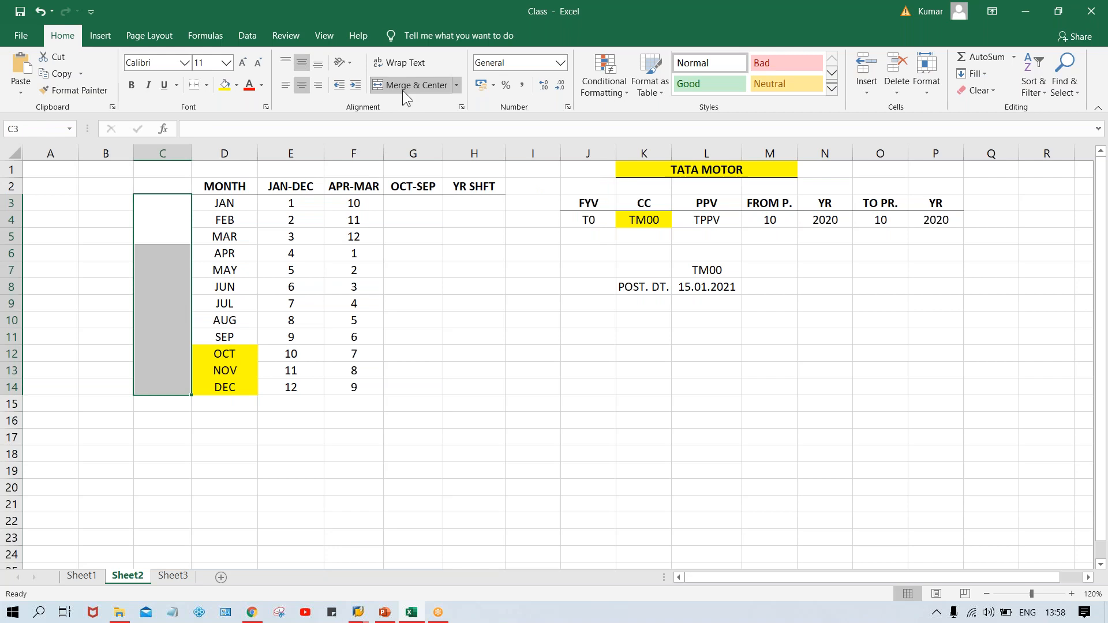
{"action": "left_click", "coordinate": [168, 289]}
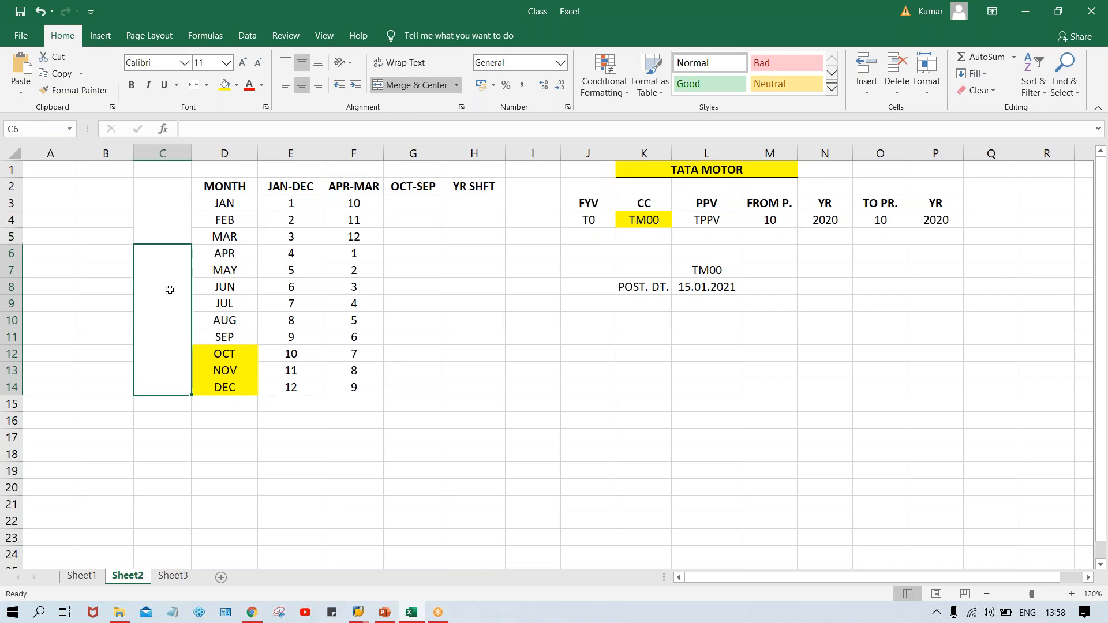
{"action": "left_click", "coordinate": [397, 86]}
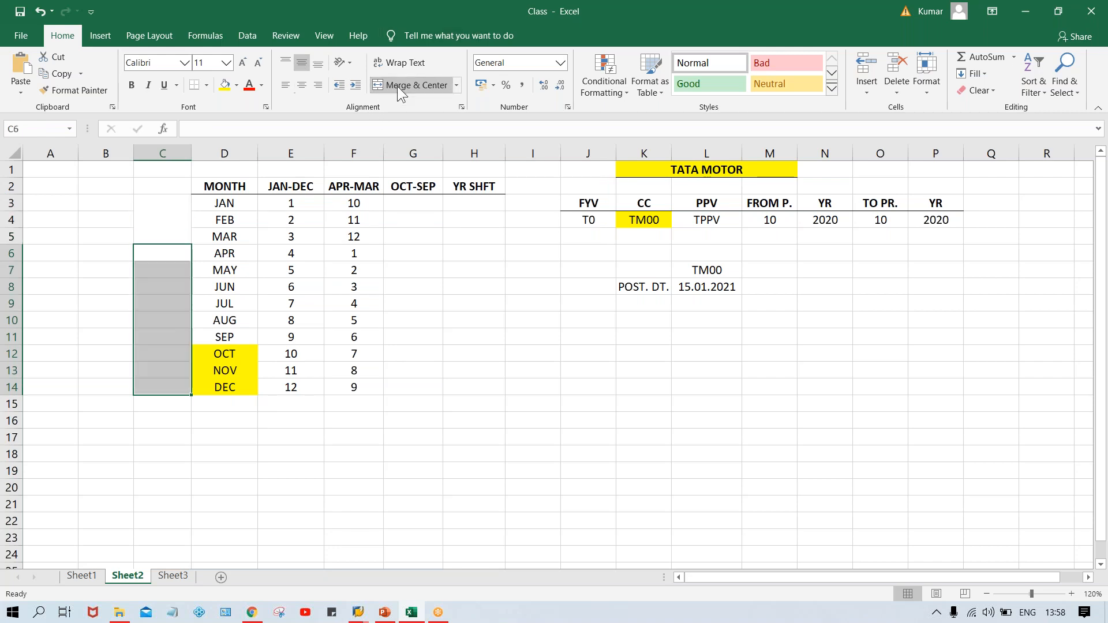
{"action": "left_click", "coordinate": [176, 210]}
{"action": "left_click", "coordinate": [401, 85]}
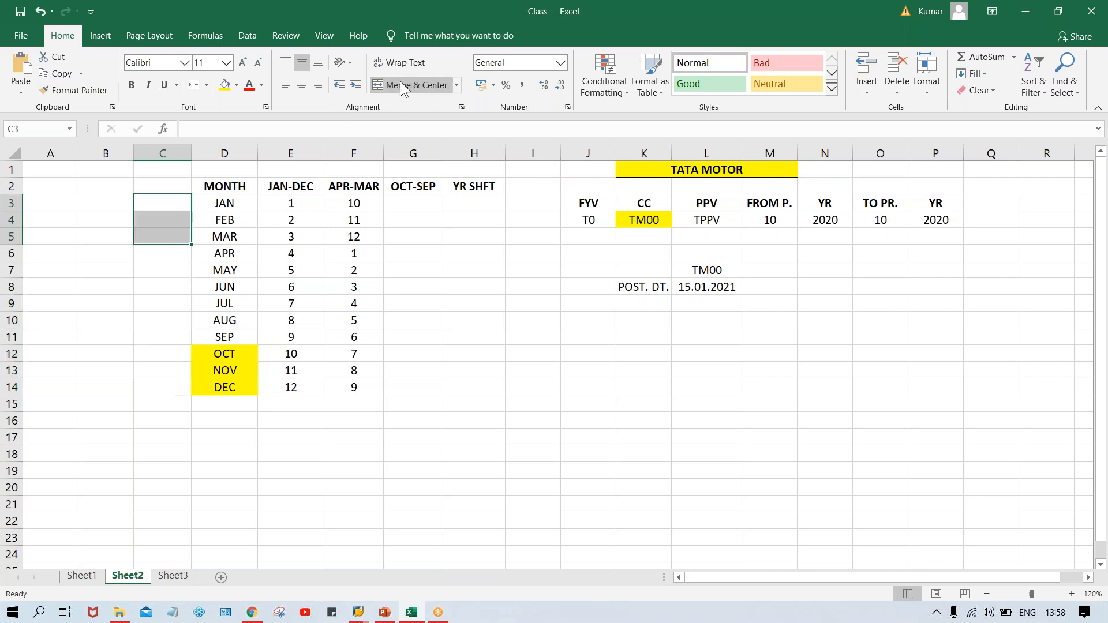
Merge the year cells beside OCT–DEC into one block and beside JAN–SEP into another.
{"action": "left_click_drag", "start_coordinate": [167, 349], "coordinate": [168, 388]}
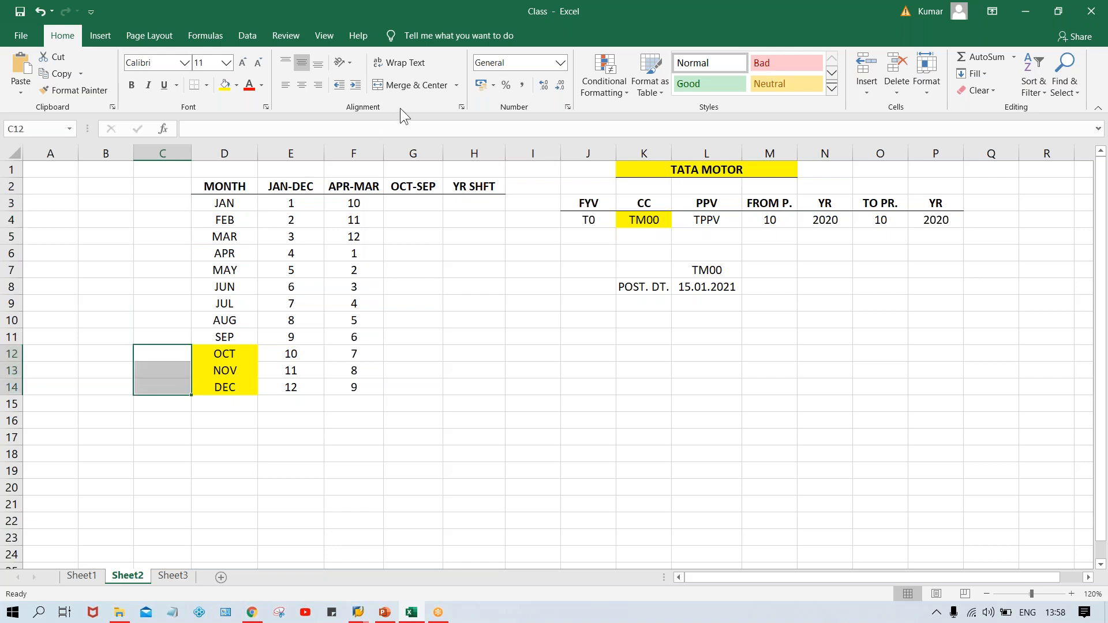
{"action": "left_click", "coordinate": [411, 86]}
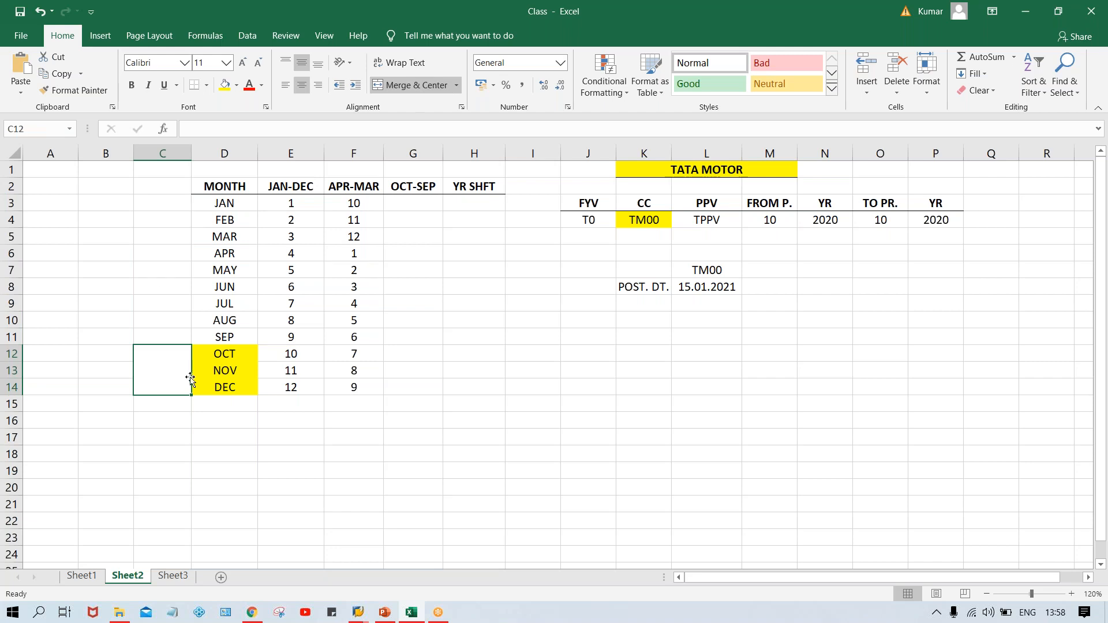
{"action": "left_click_drag", "start_coordinate": [155, 200], "coordinate": [168, 336]}
{"action": "left_click", "coordinate": [416, 89]}
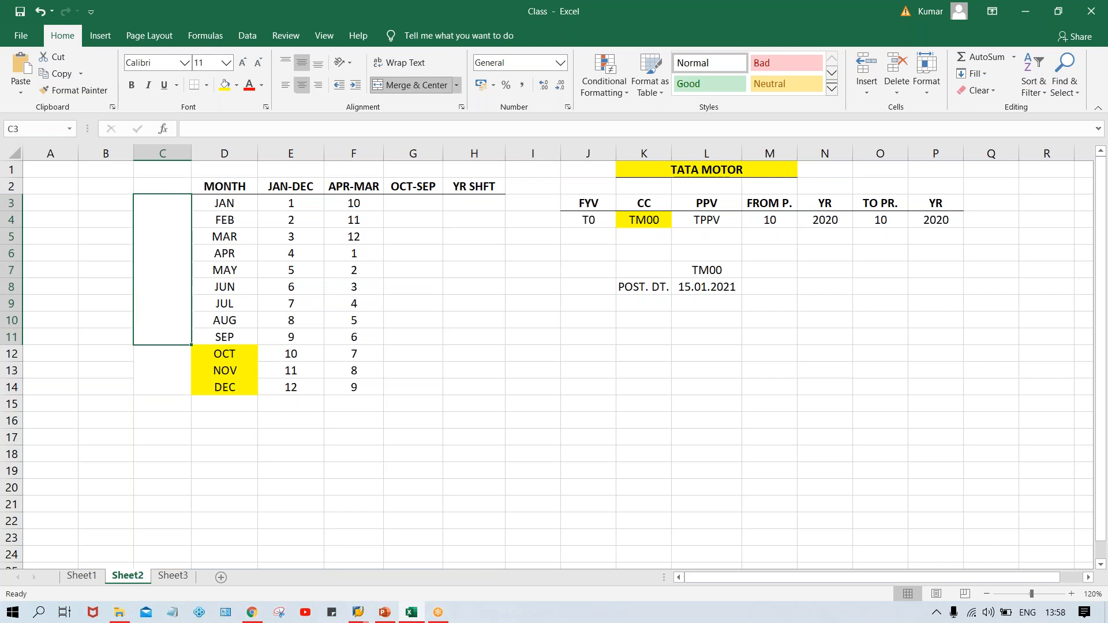
{"action": "left_click", "coordinate": [162, 364]}
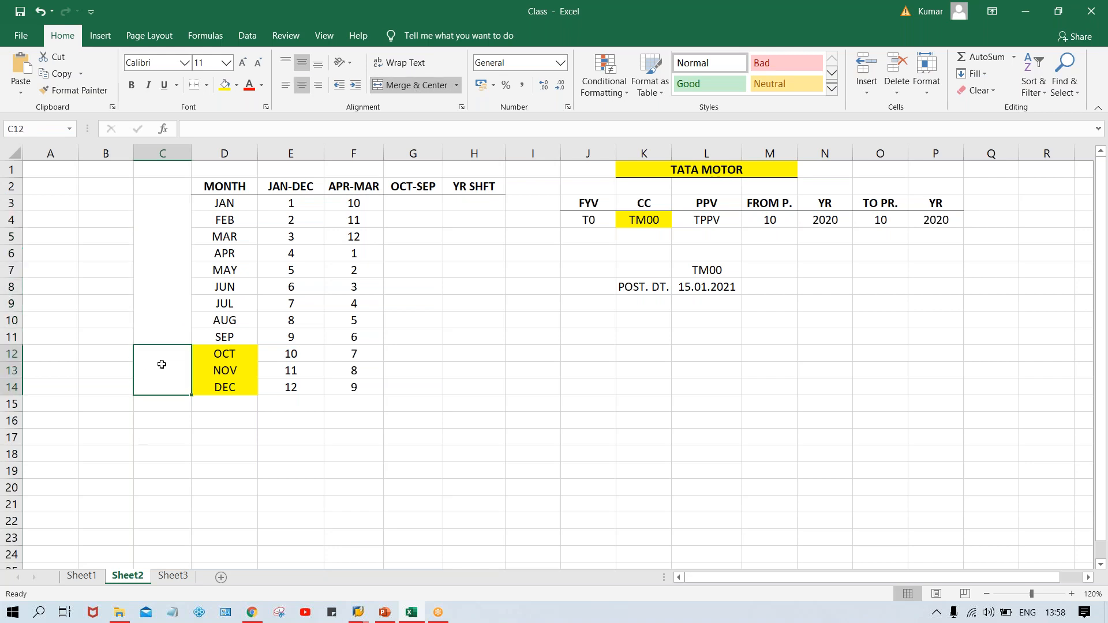
{"action": "left_click", "coordinate": [239, 353]}
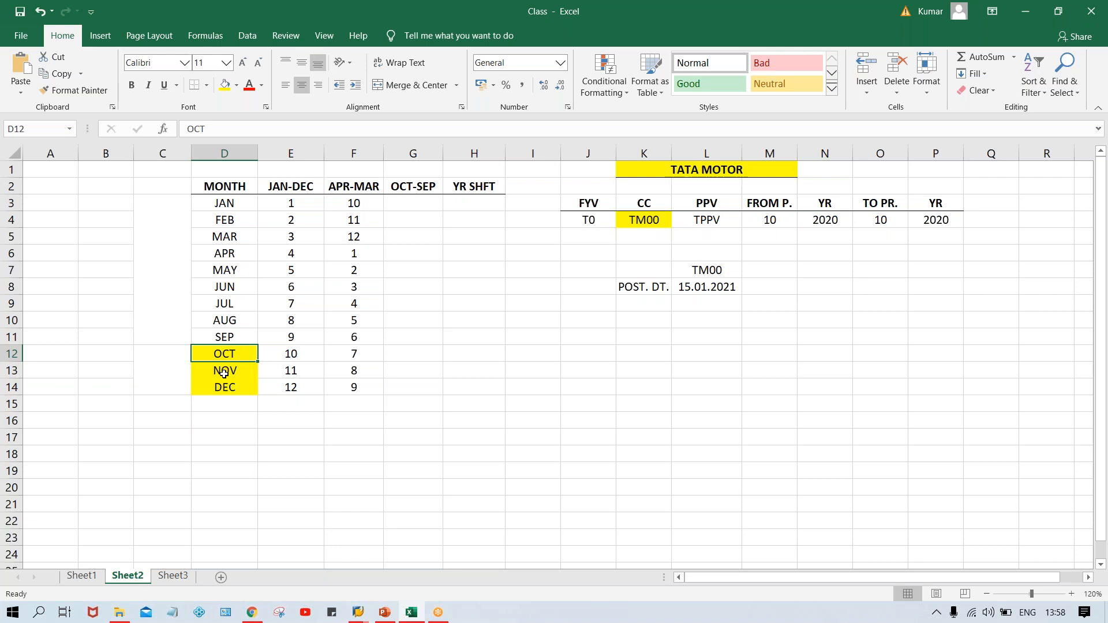
Change the posting date to 15.05.2020.
{"action": "left_click", "coordinate": [715, 291]}
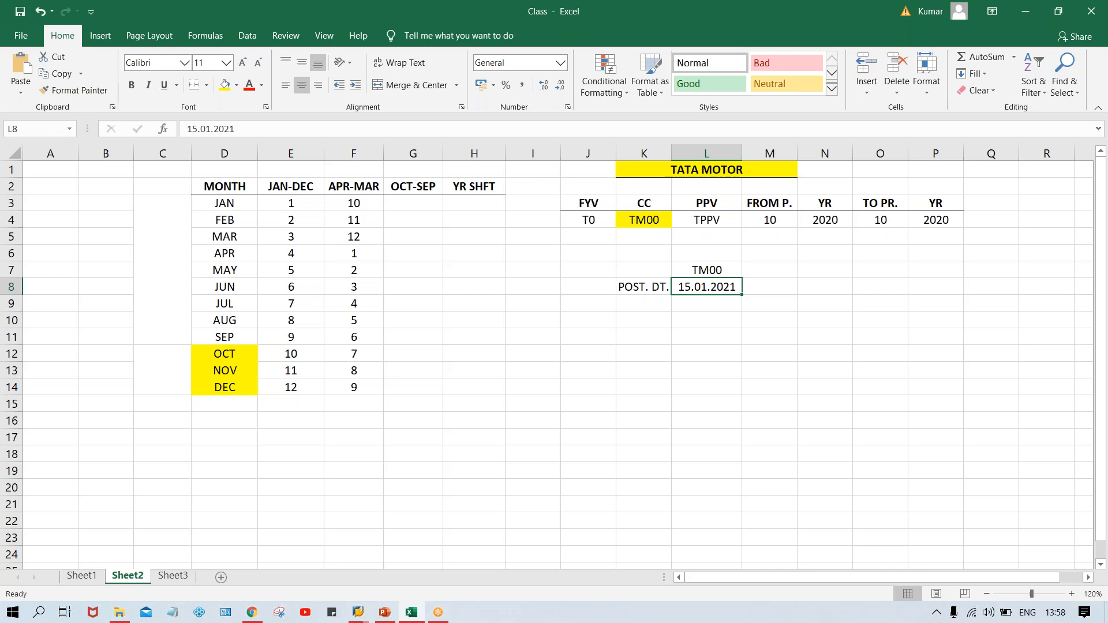
{"action": "type", "text": "15.05.2020"}
{"action": "key", "text": "Return"}
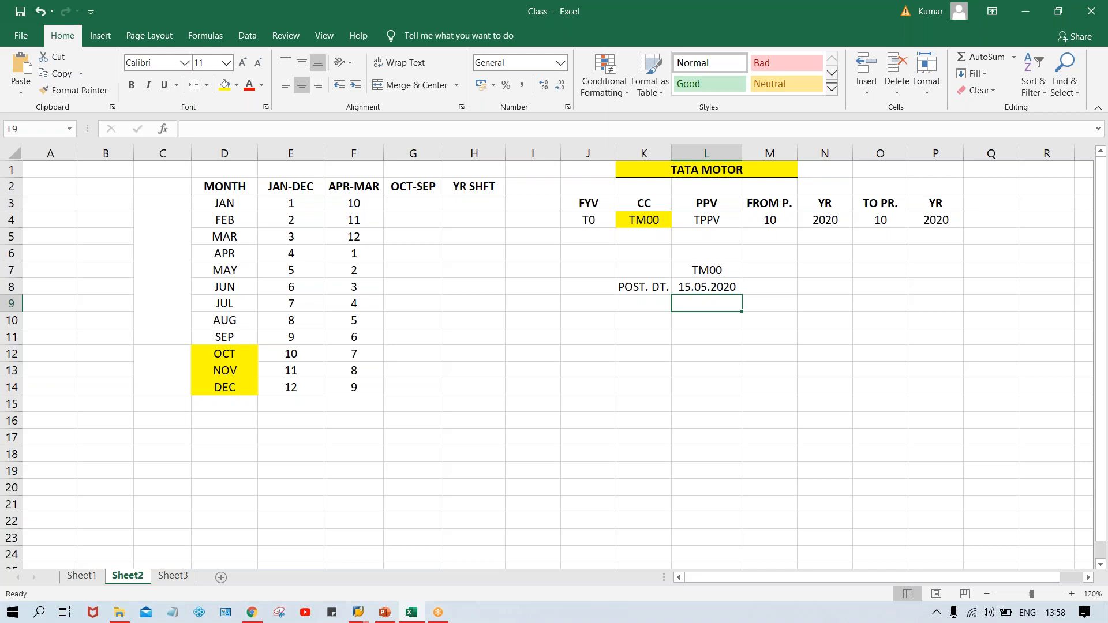
Enter OCT-SEP periods 1, 2 and 3 for OCT, NOV and DEC.
{"action": "left_click", "coordinate": [680, 289]}
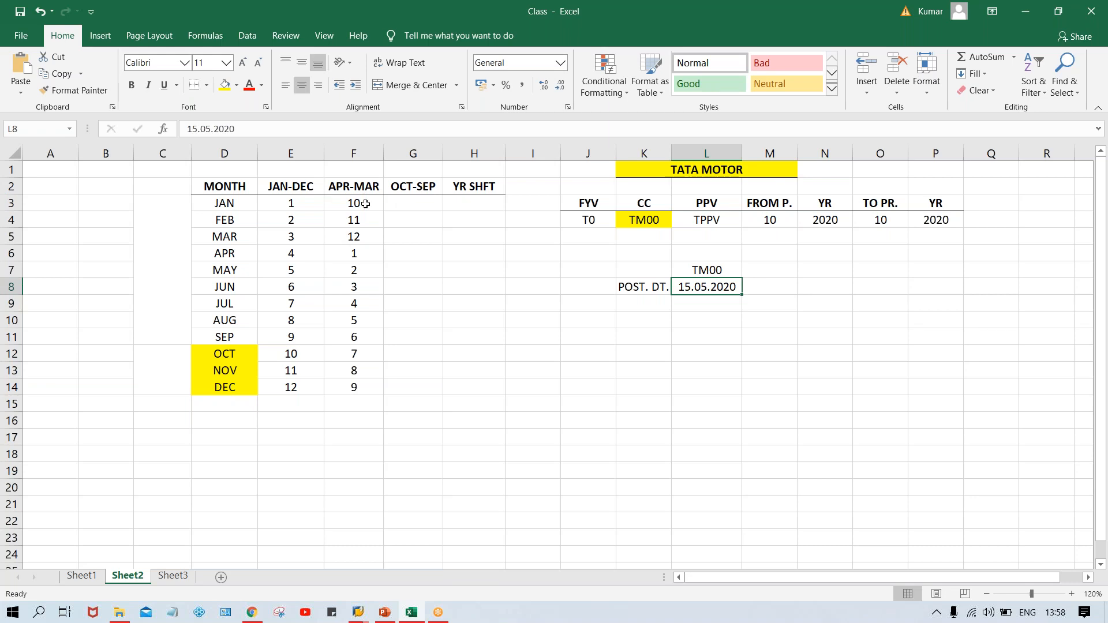
{"action": "left_click", "coordinate": [406, 202]}
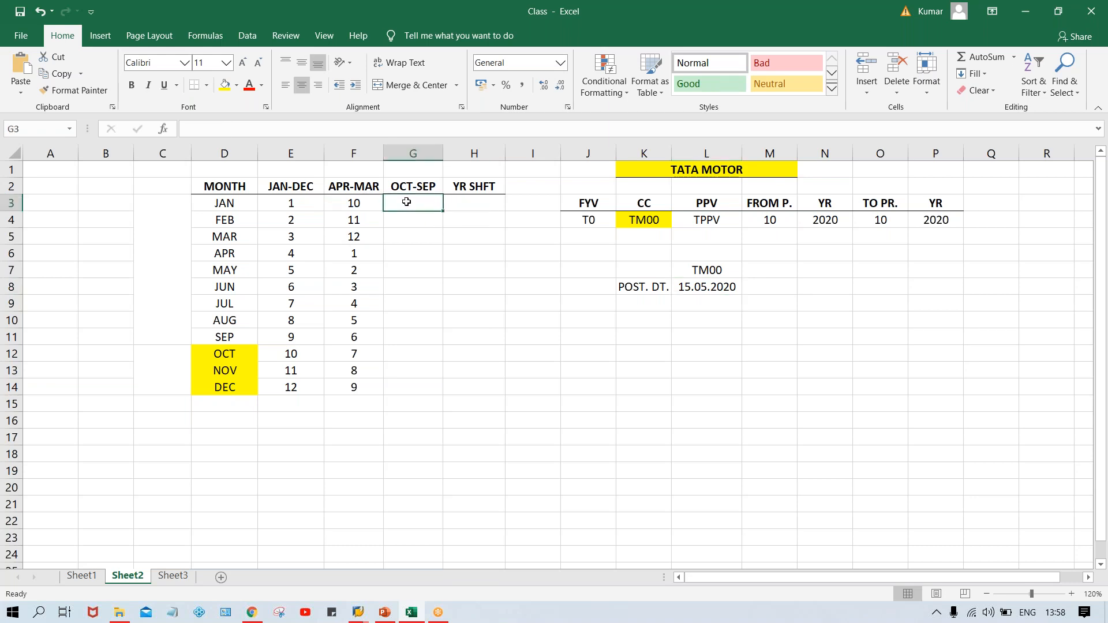
{"action": "left_click", "coordinate": [417, 353]}
{"action": "type", "text": "1"}
{"action": "key", "text": "Return"}
{"action": "type", "text": "2"}
{"action": "key", "text": "Return"}
{"action": "type", "text": "3"}
{"action": "key", "text": "Return"}
Enter 4 for JAN in OCT-SEP and fill it down through SEP as a series.
{"action": "left_click", "coordinate": [413, 203]}
{"action": "type", "text": "4"}
{"action": "key", "text": "Return"}
{"action": "left_click", "coordinate": [435, 207]}
{"action": "left_click_drag", "start_coordinate": [443, 211], "coordinate": [448, 344]}
{"action": "left_click", "coordinate": [462, 360]}
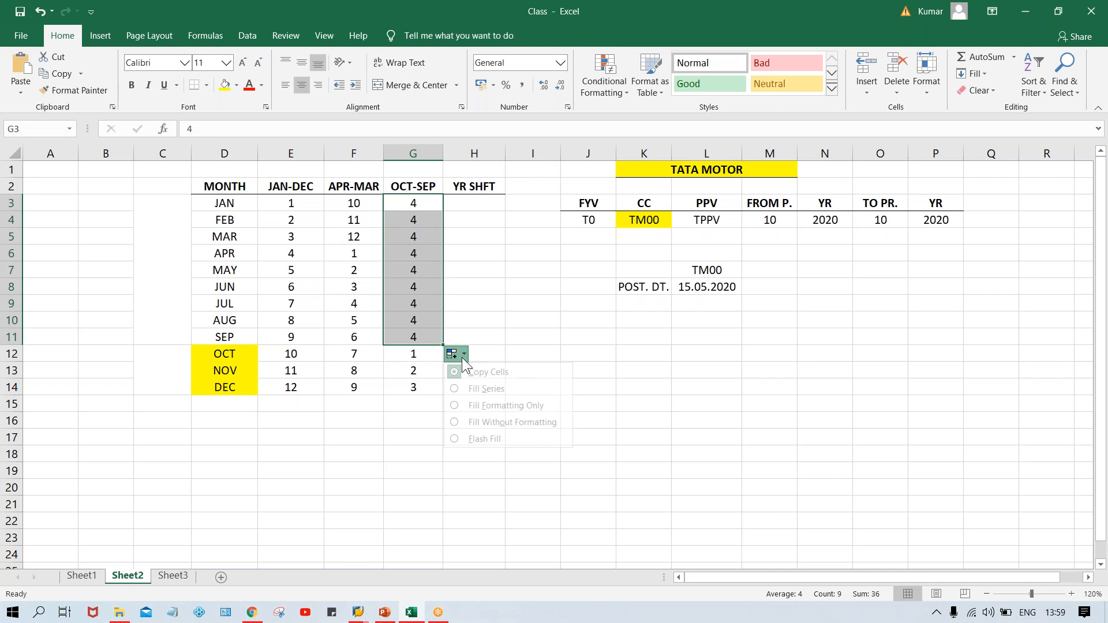
{"action": "left_click", "coordinate": [470, 389]}
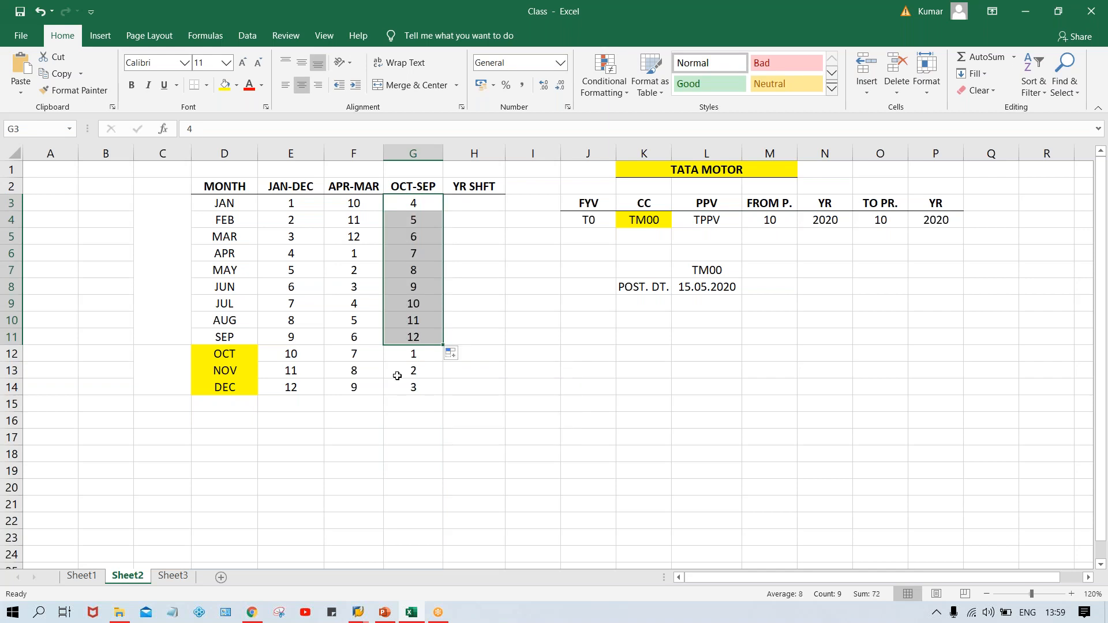
Label the merged year block beside OCT–DEC as 2020.
{"action": "left_click", "coordinate": [413, 355]}
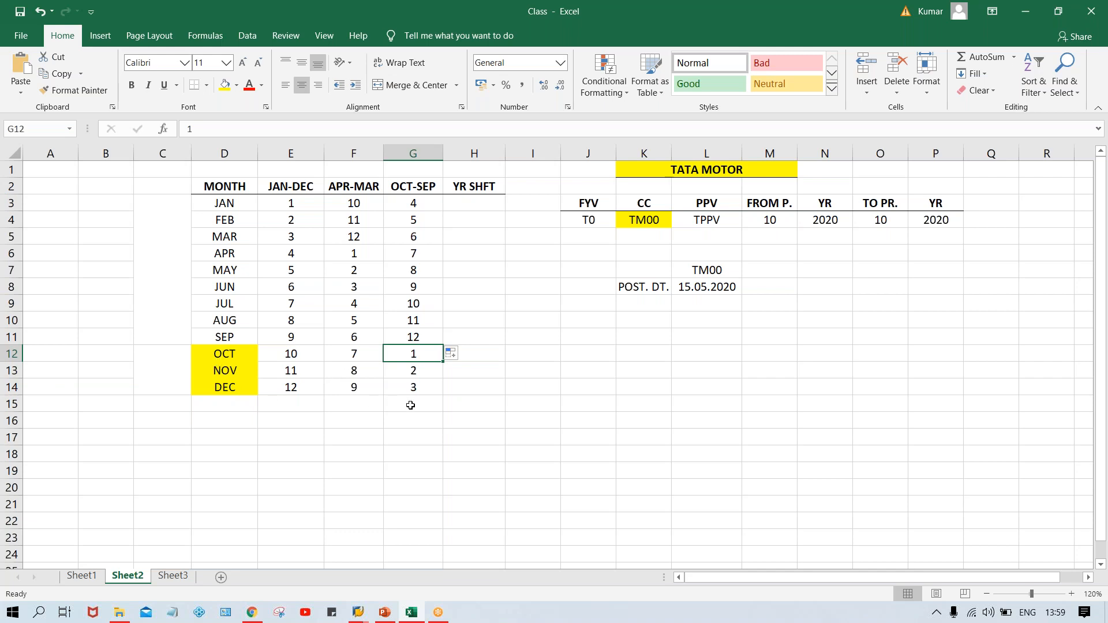
{"action": "left_click", "coordinate": [209, 360]}
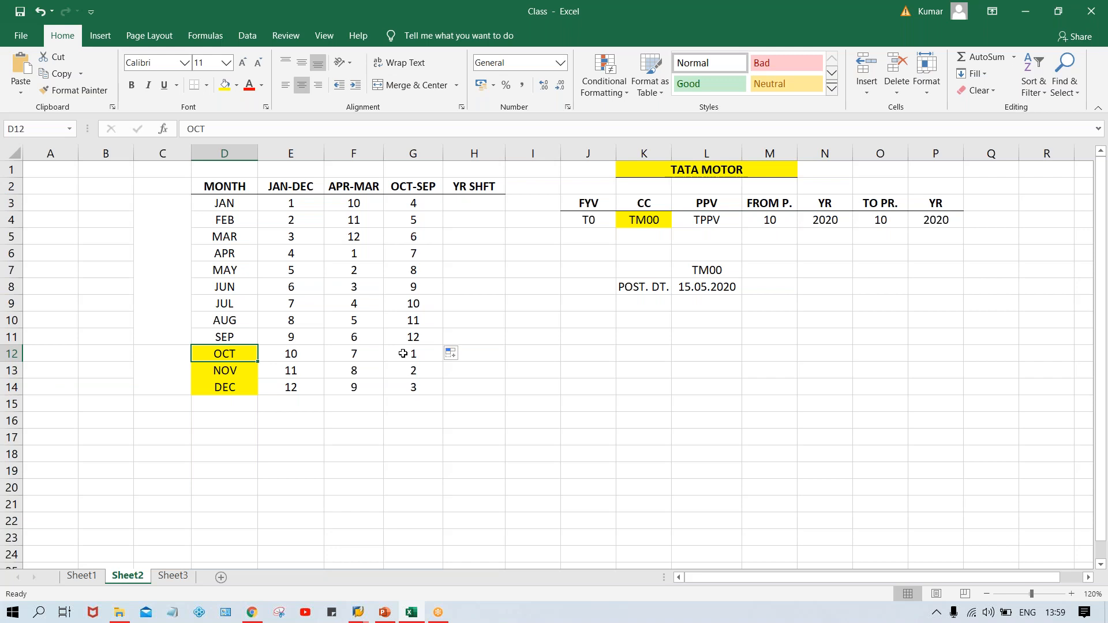
{"action": "left_click", "coordinate": [159, 363]}
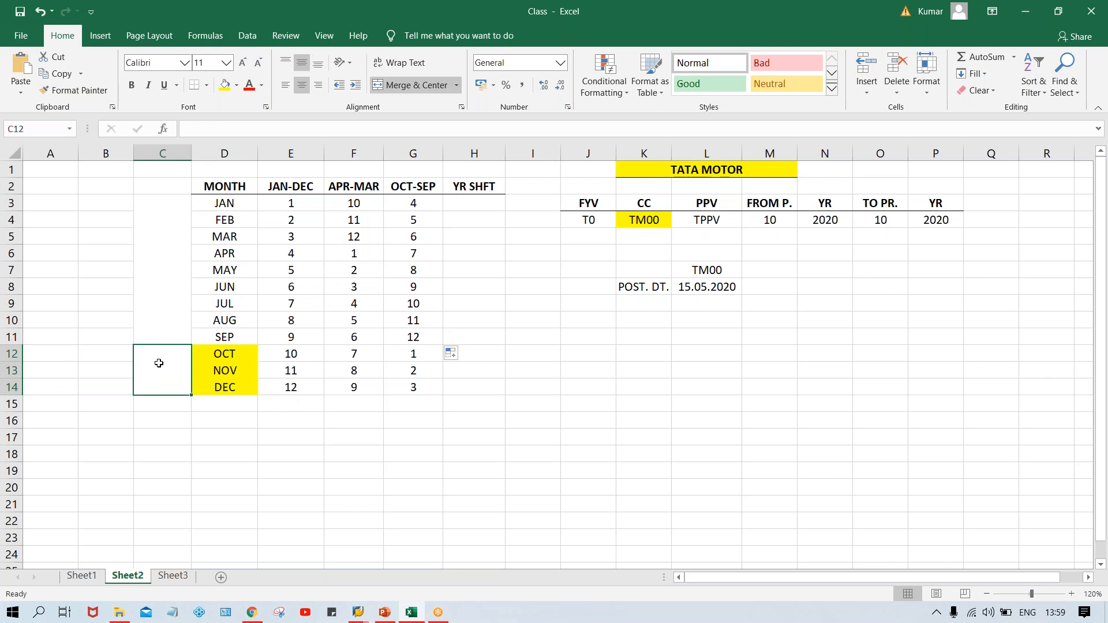
{"action": "type", "text": "2020"}
{"action": "key", "text": "Return"}
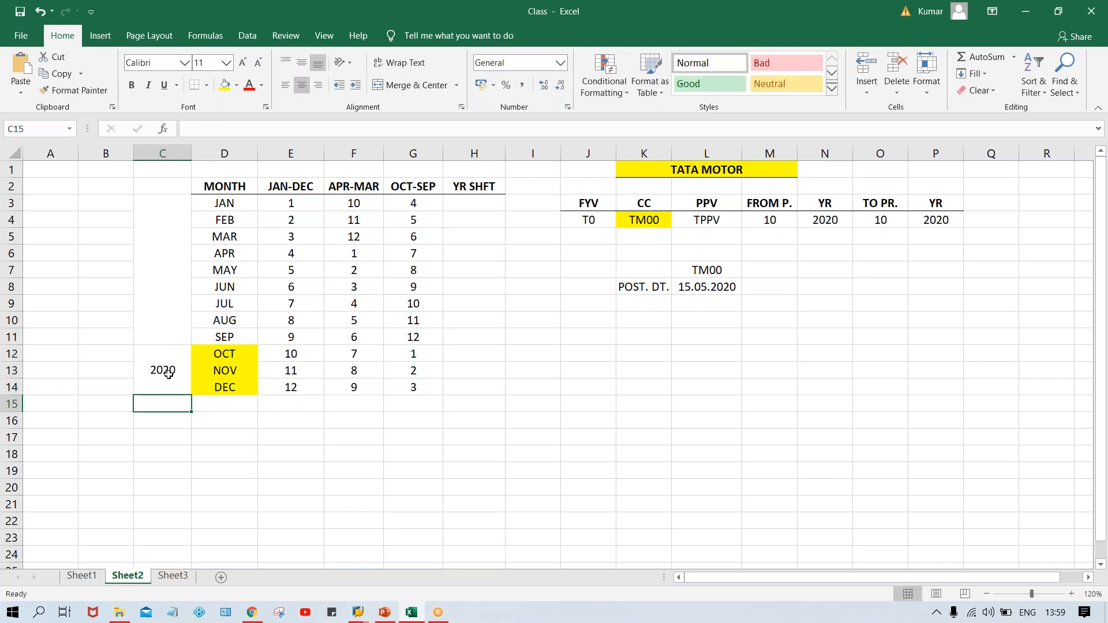
{"action": "left_click", "coordinate": [168, 374]}
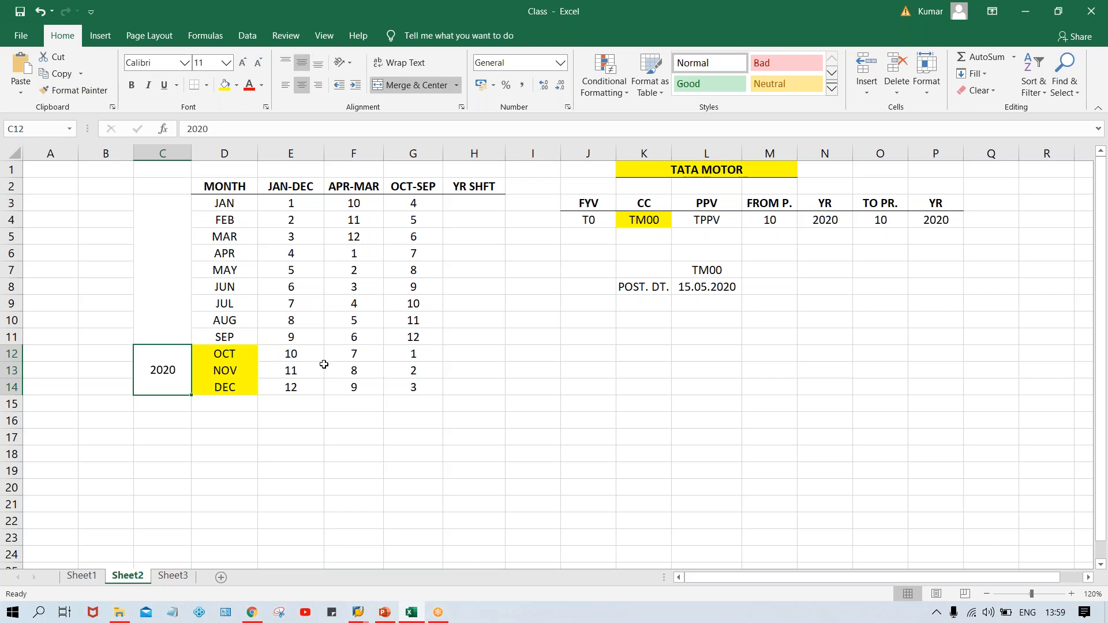
Change the posting date to 15.10.2020.
{"action": "left_click", "coordinate": [215, 359]}
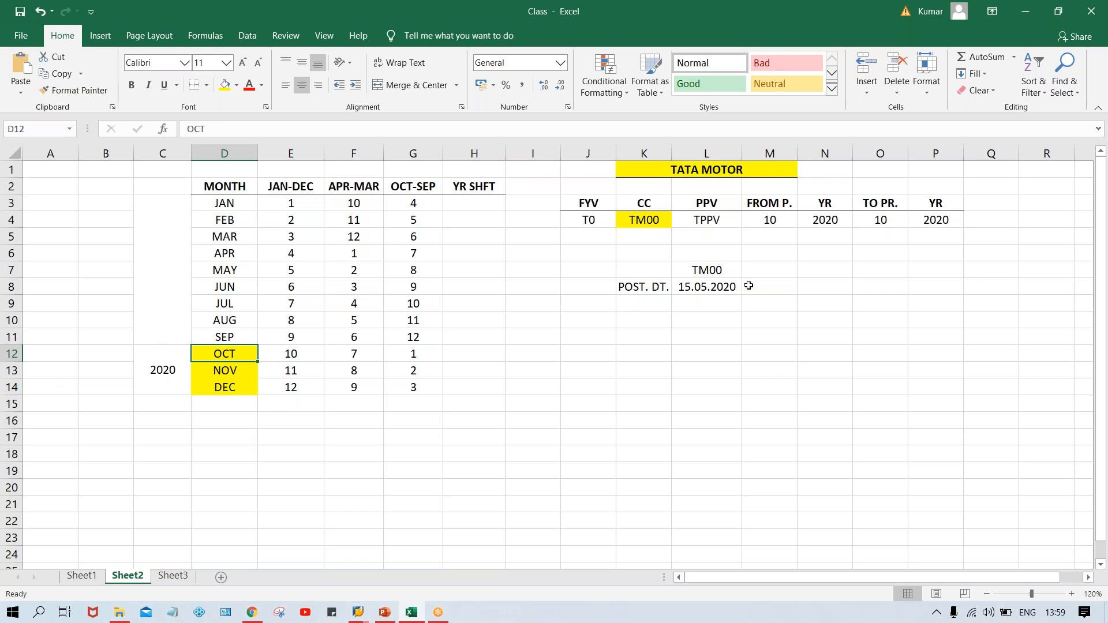
{"action": "left_click", "coordinate": [700, 288]}
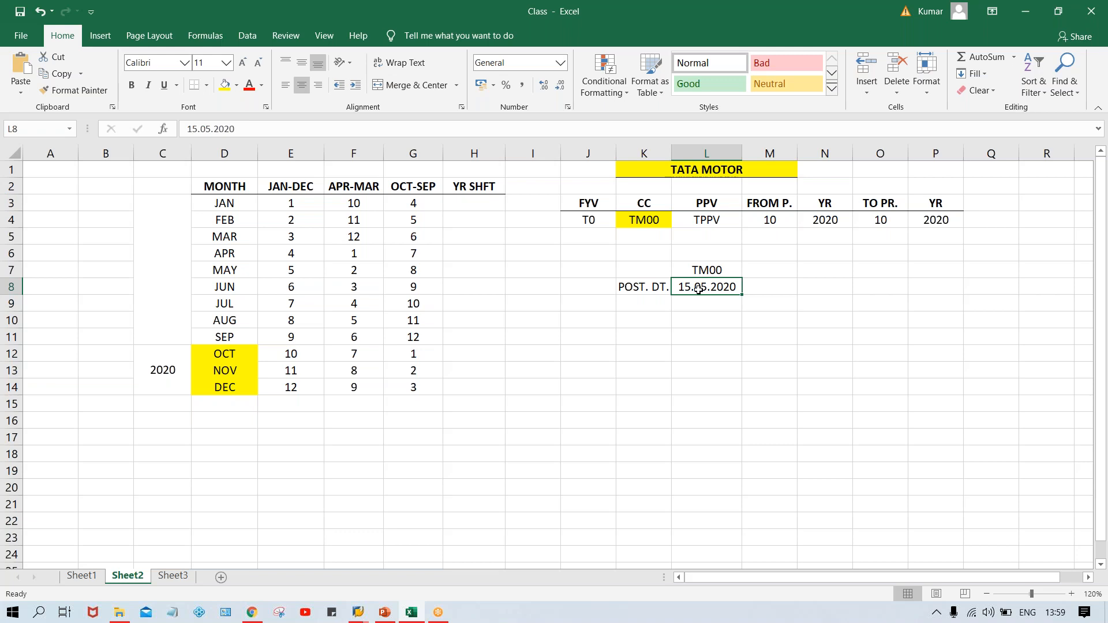
{"action": "key", "text": "Delete"}
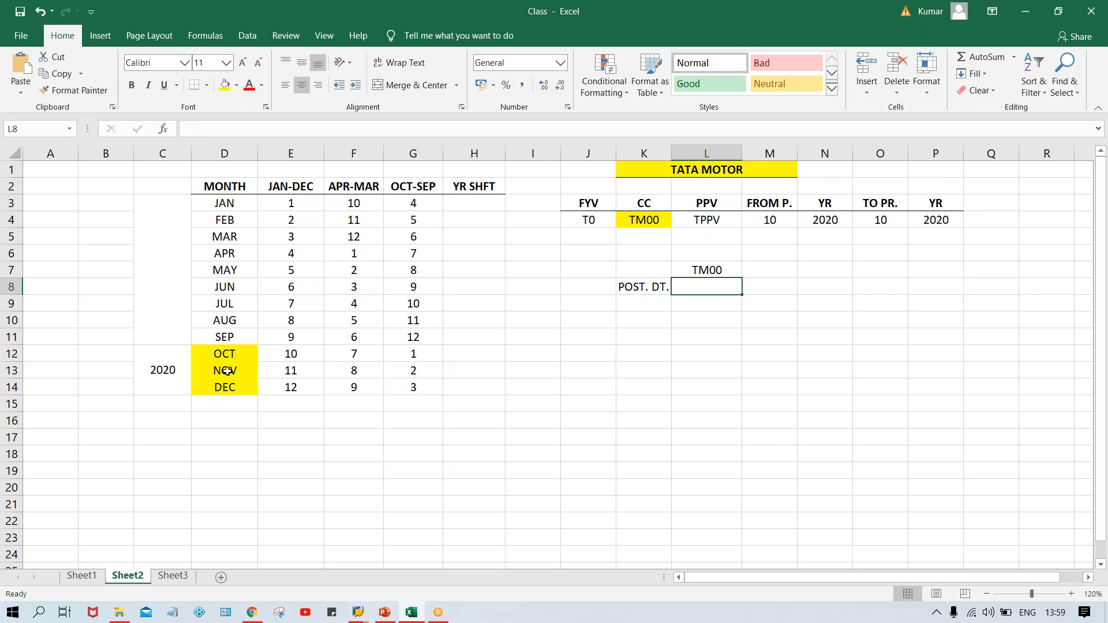
{"action": "left_click", "coordinate": [227, 349]}
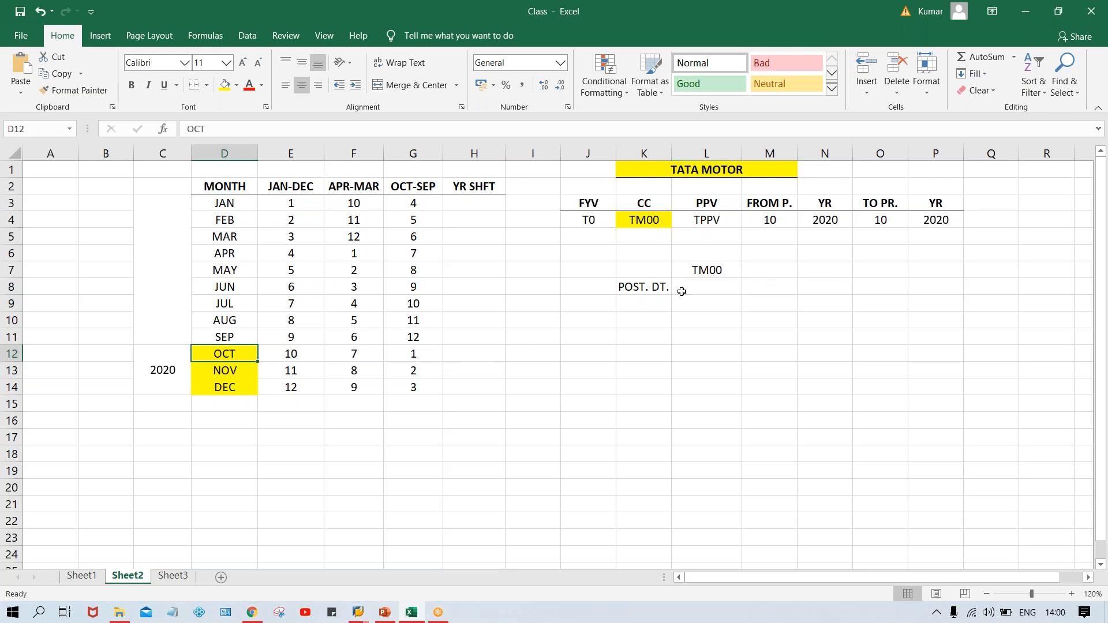
{"action": "left_click", "coordinate": [714, 283]}
{"action": "type", "text": "15."}
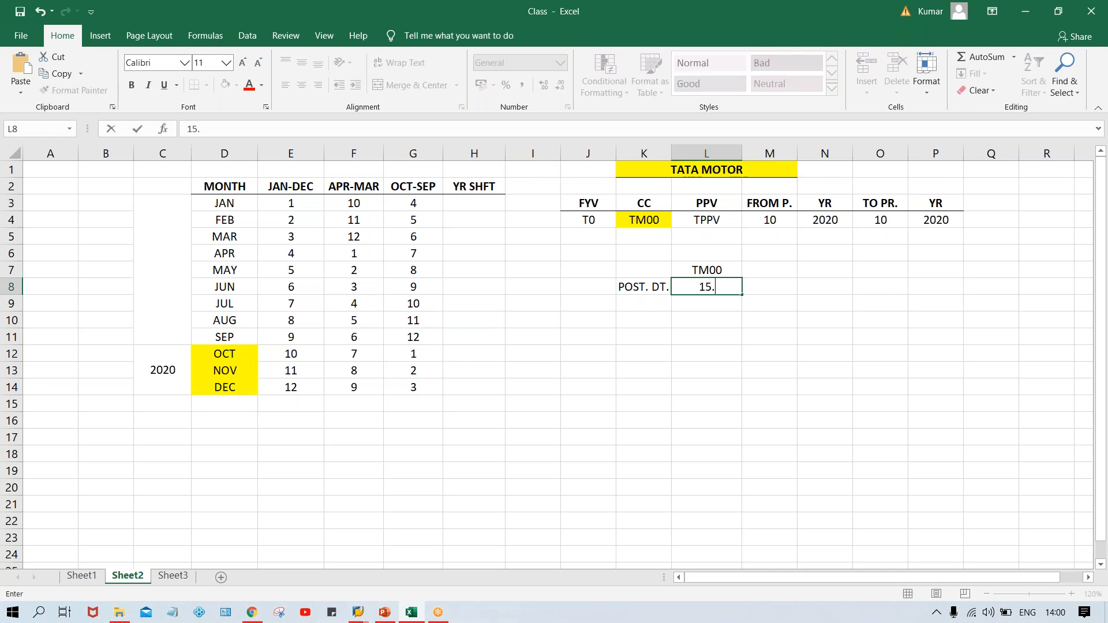
{"action": "type", "text": "10.2020"}
{"action": "key", "text": "Return"}
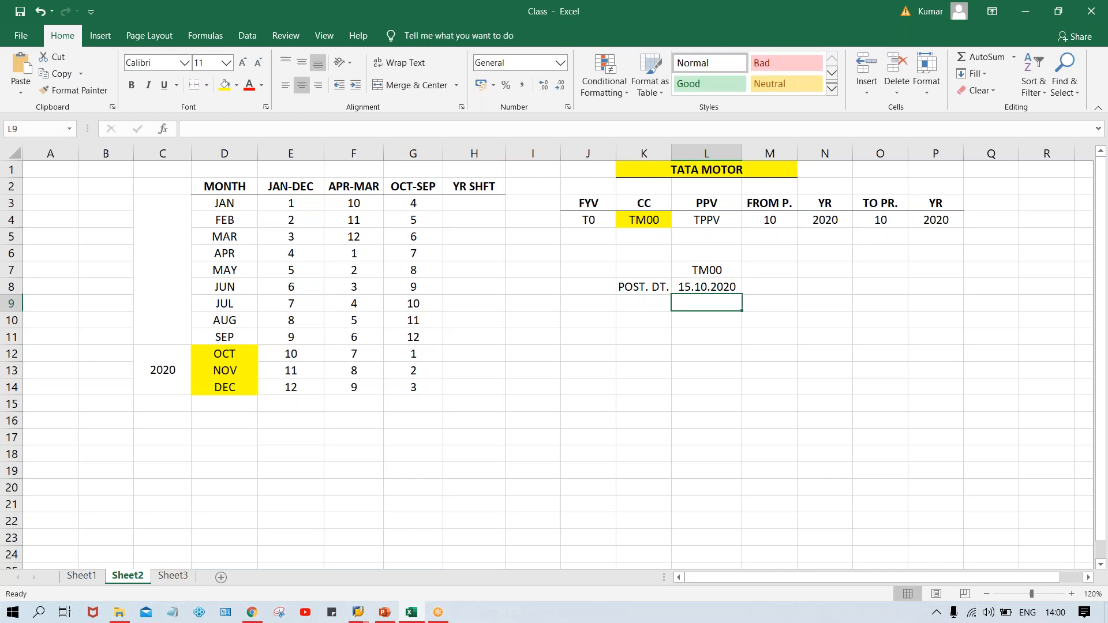
Set the from-period to 1 and its year to 2021.
{"action": "left_click", "coordinate": [720, 290]}
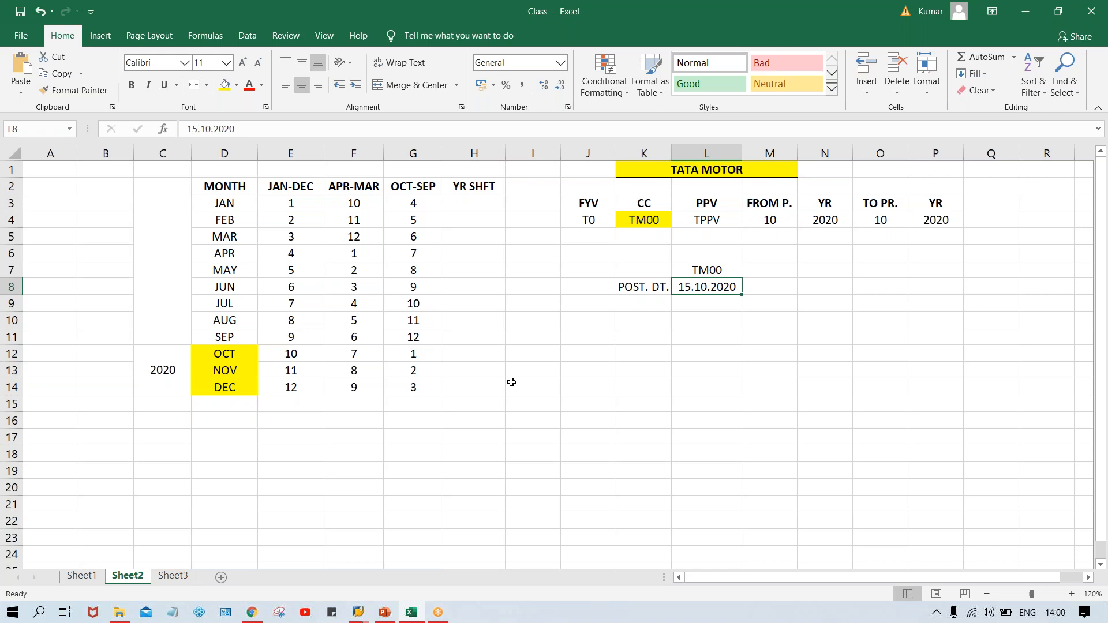
{"action": "left_click", "coordinate": [424, 357]}
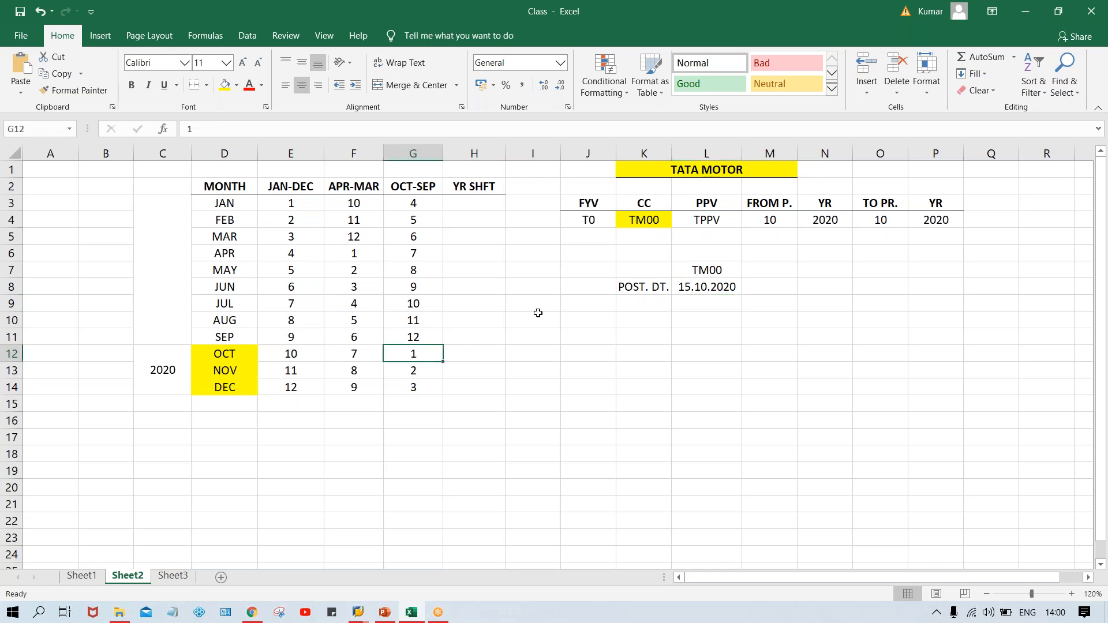
{"action": "left_click", "coordinate": [773, 222]}
{"action": "type", "text": "1"}
{"action": "left_click", "coordinate": [803, 297]}
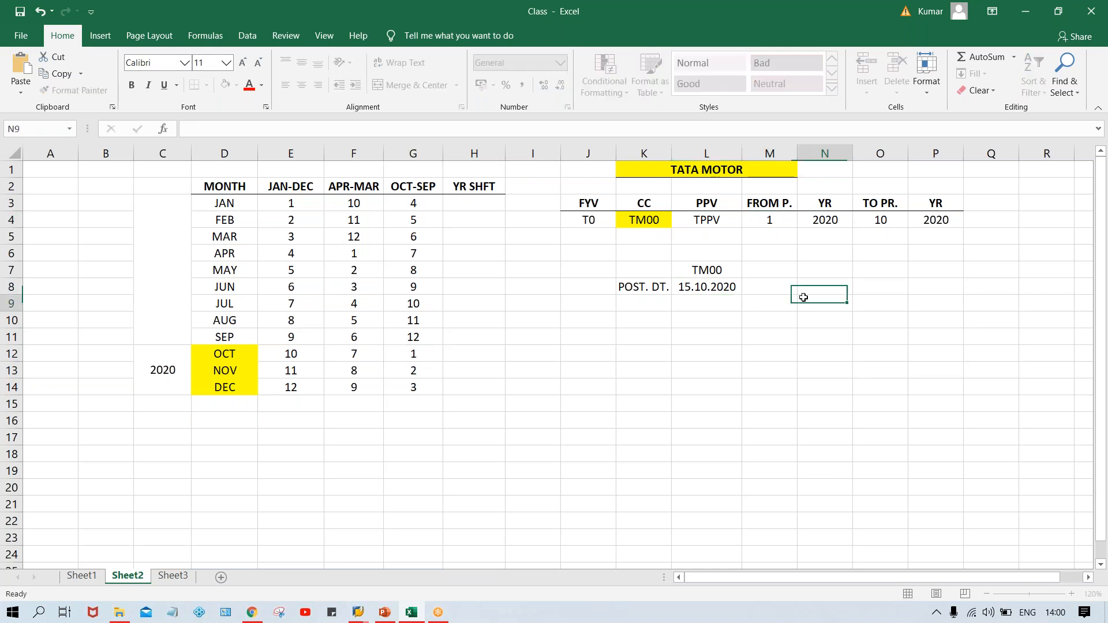
{"action": "left_click", "coordinate": [764, 223]}
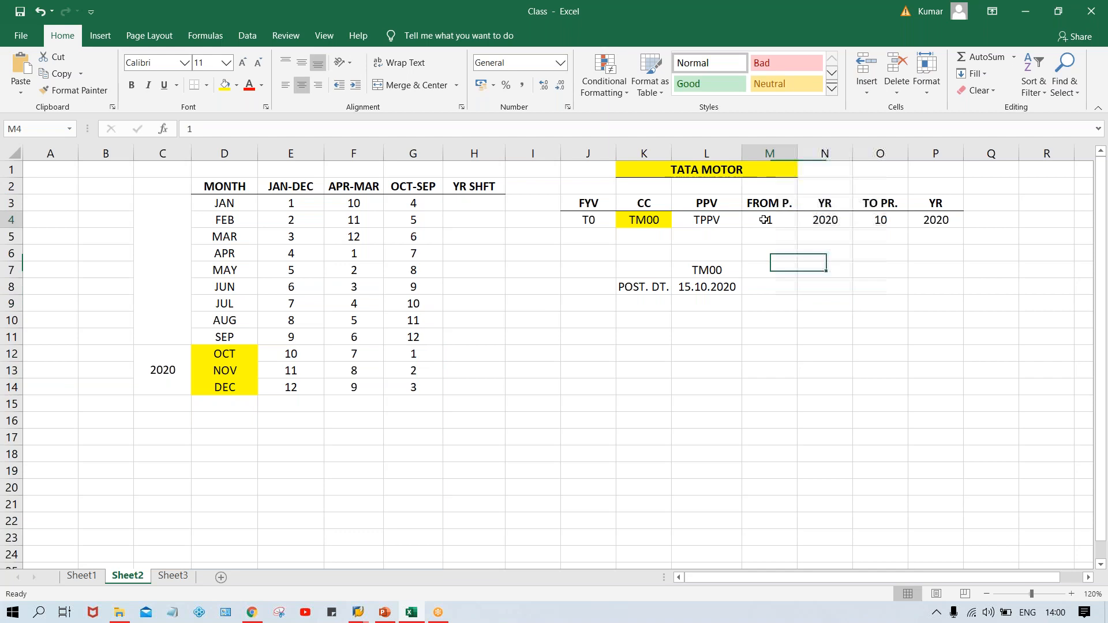
{"action": "left_click", "coordinate": [807, 220]}
{"action": "type", "text": "2021"}
{"action": "key", "text": "Return"}
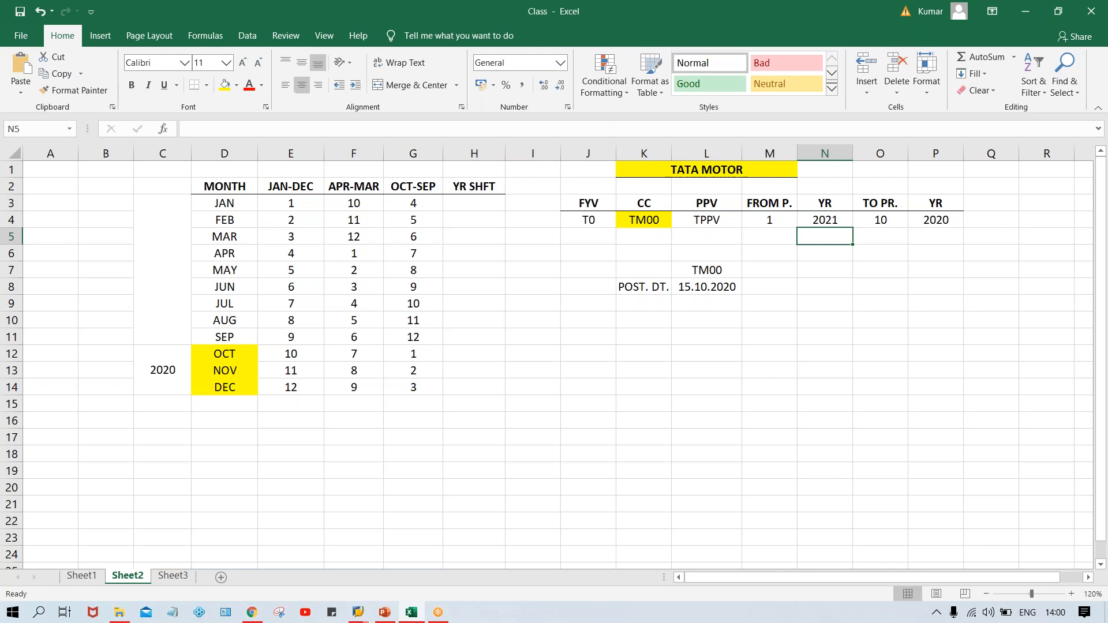
Set the to-period to 1 and its year to 2021.
{"action": "left_click", "coordinate": [936, 220]}
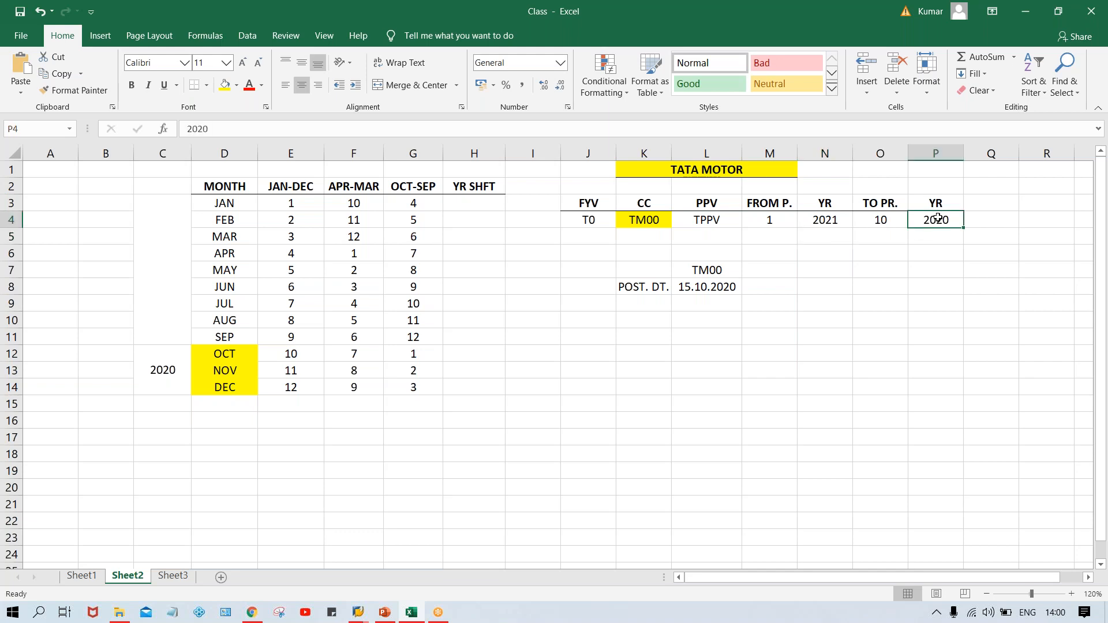
{"action": "left_click", "coordinate": [884, 221]}
{"action": "type", "text": "1"}
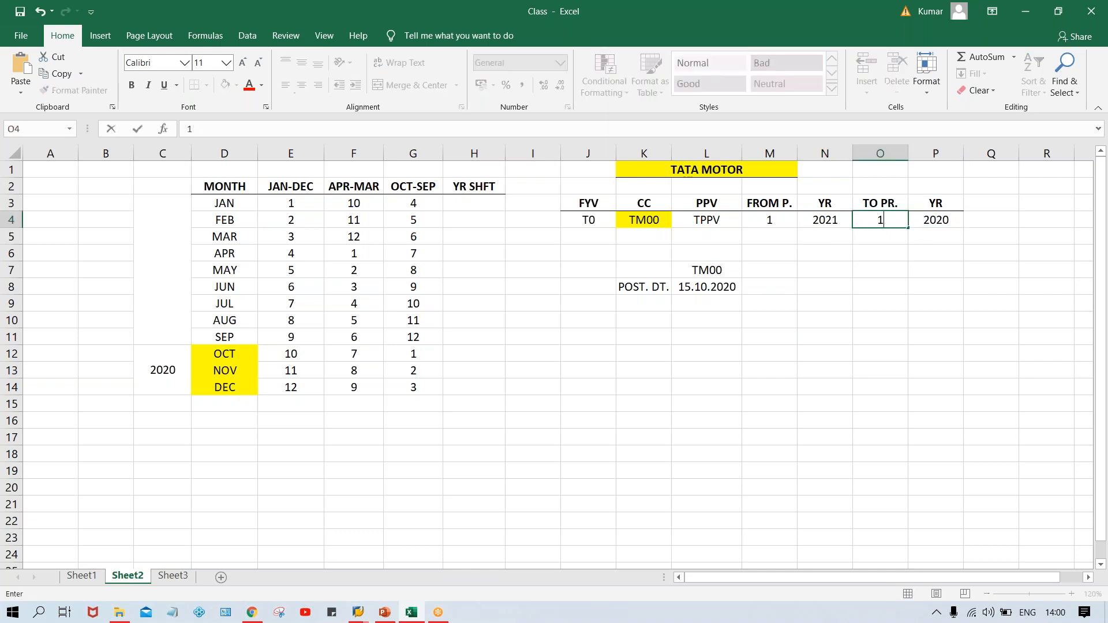
{"action": "left_click", "coordinate": [938, 221]}
{"action": "type", "text": "202"}
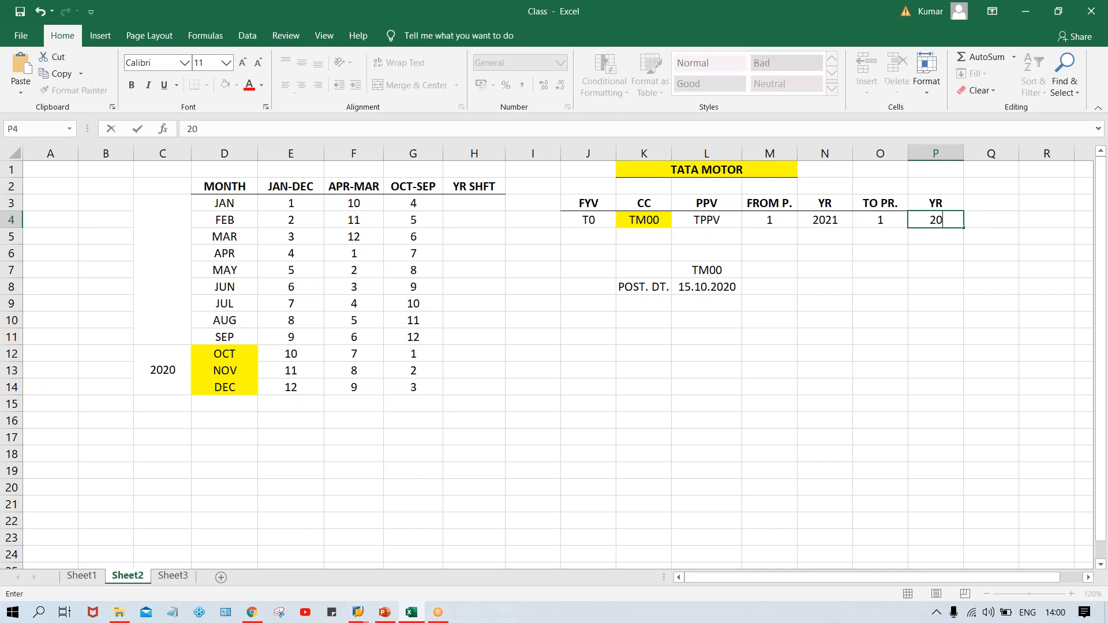
{"action": "type", "text": "1"}
{"action": "key", "text": "Return"}
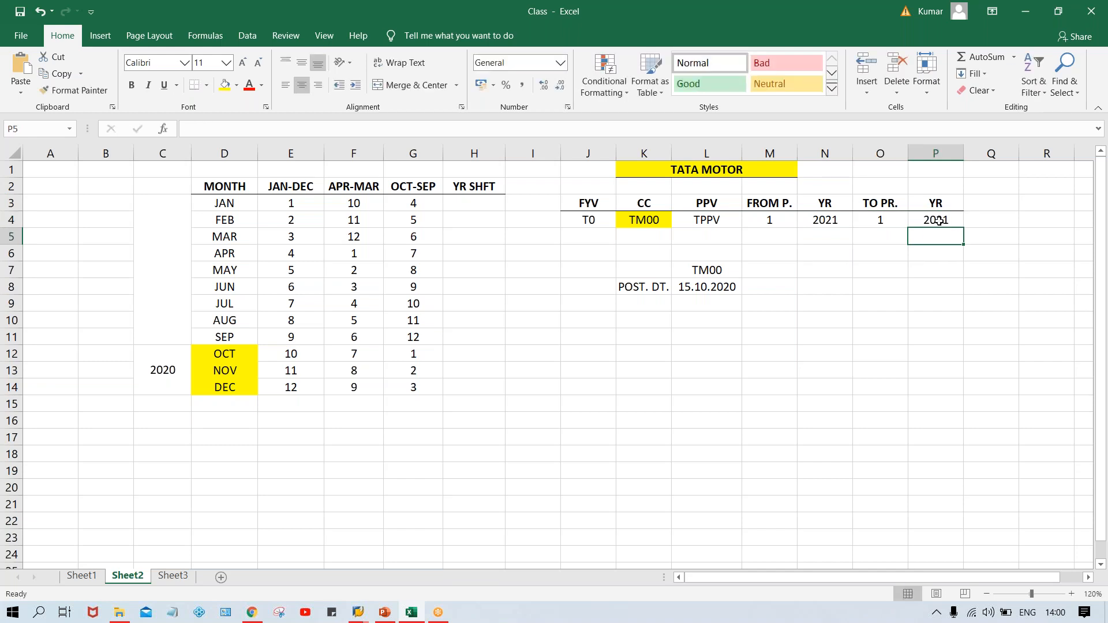
Review the OCT row's OCT-SEP period against the posting date and the period/year parameters.
{"action": "left_click", "coordinate": [715, 288]}
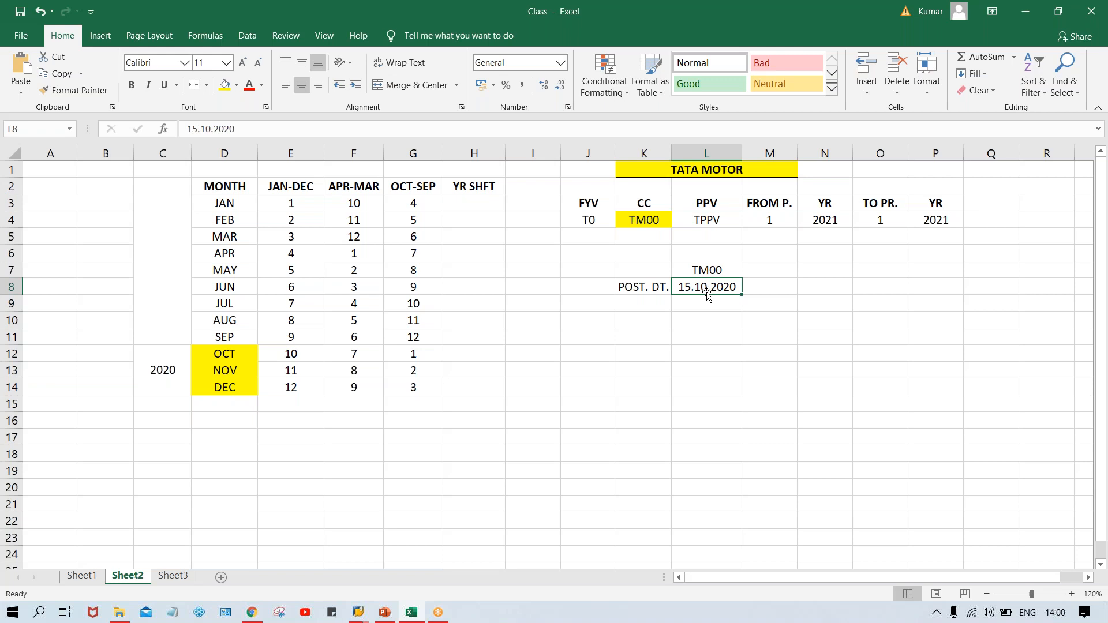
{"action": "left_click", "coordinate": [222, 349]}
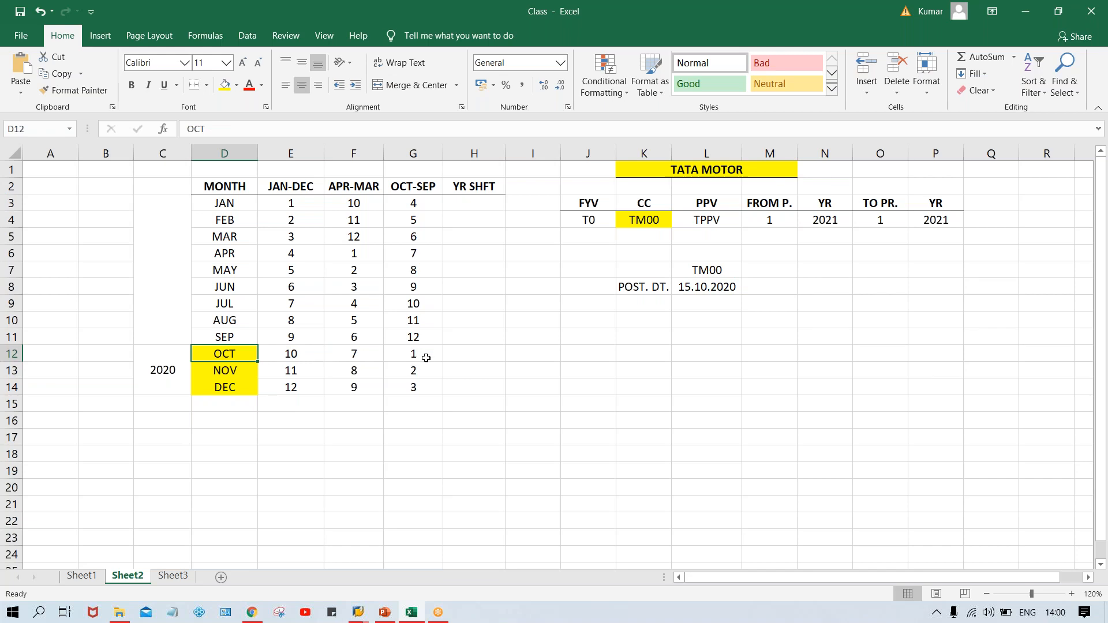
{"action": "left_click", "coordinate": [425, 357]}
{"action": "left_click", "coordinate": [755, 221]}
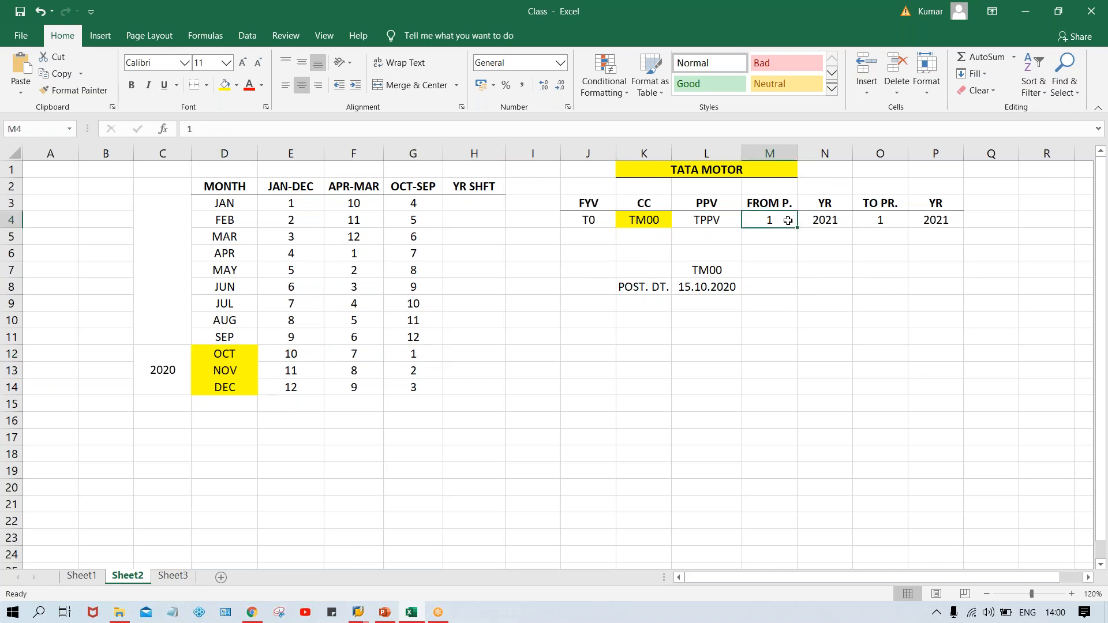
{"action": "left_click", "coordinate": [900, 220]}
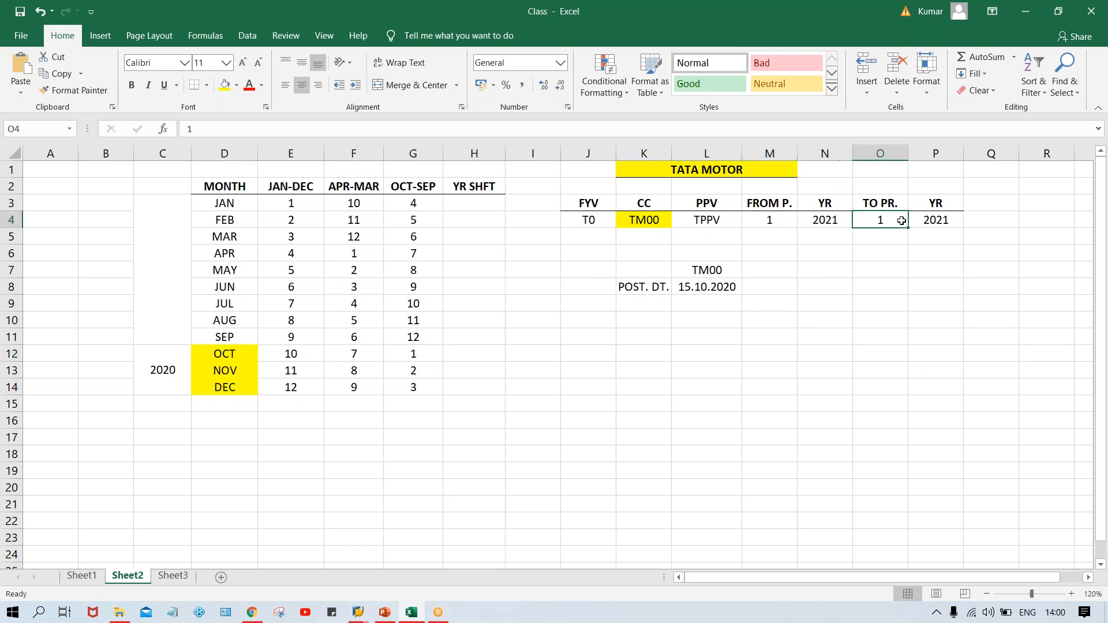
{"action": "left_click", "coordinate": [823, 217]}
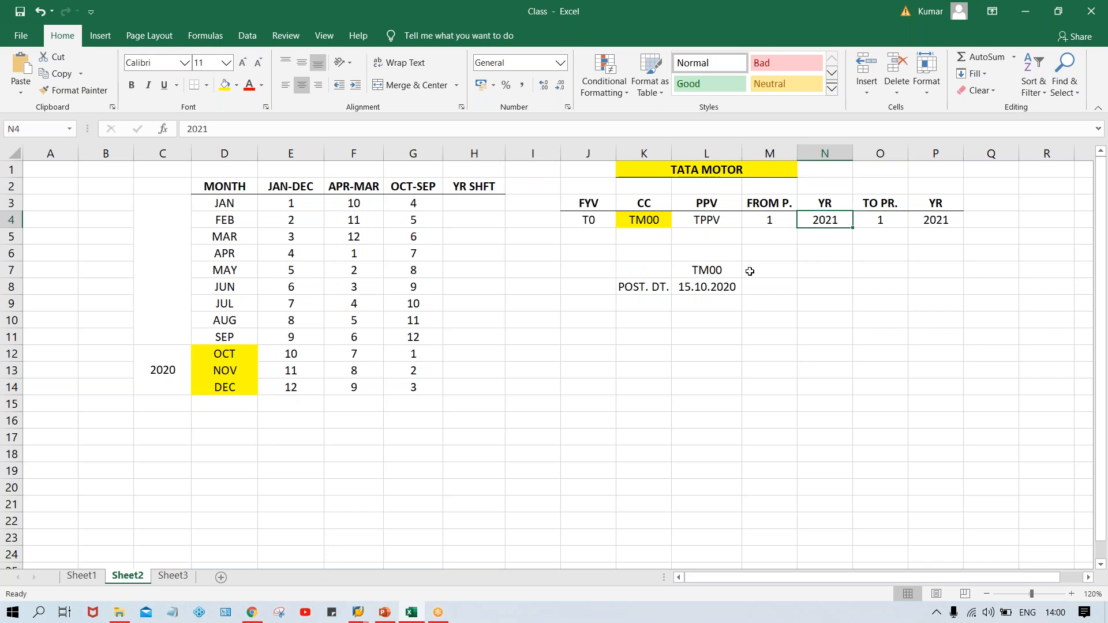
{"action": "left_click", "coordinate": [731, 287]}
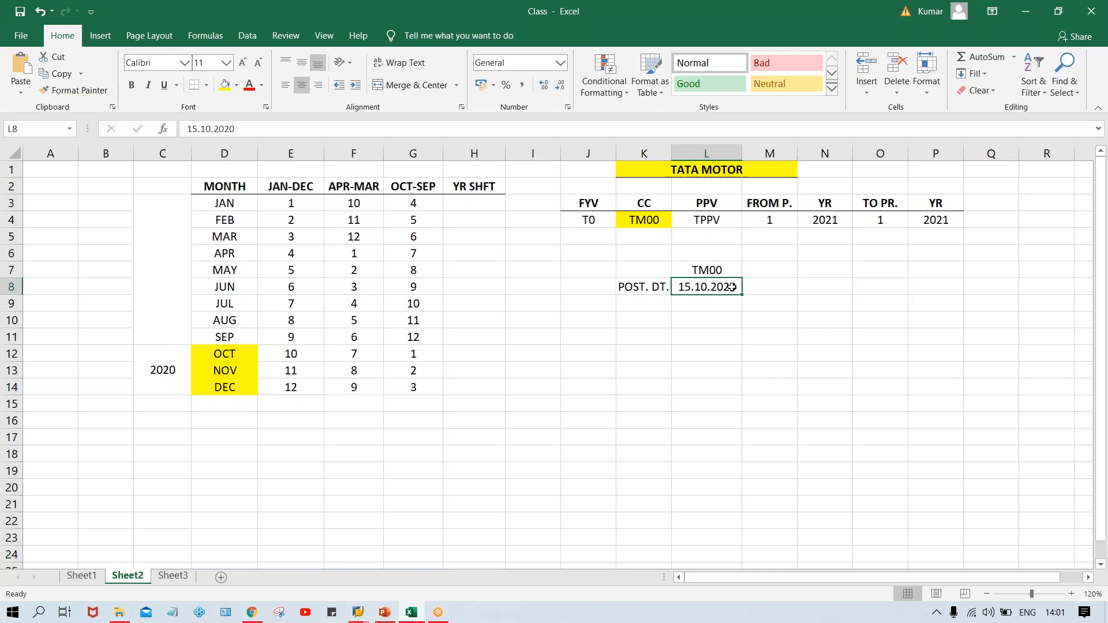
Enter +1 as the year shift for OCT and fill it down through DEC.
{"action": "left_click", "coordinate": [464, 353]}
{"action": "type", "text": "=1"}
{"action": "key", "text": "Return"}
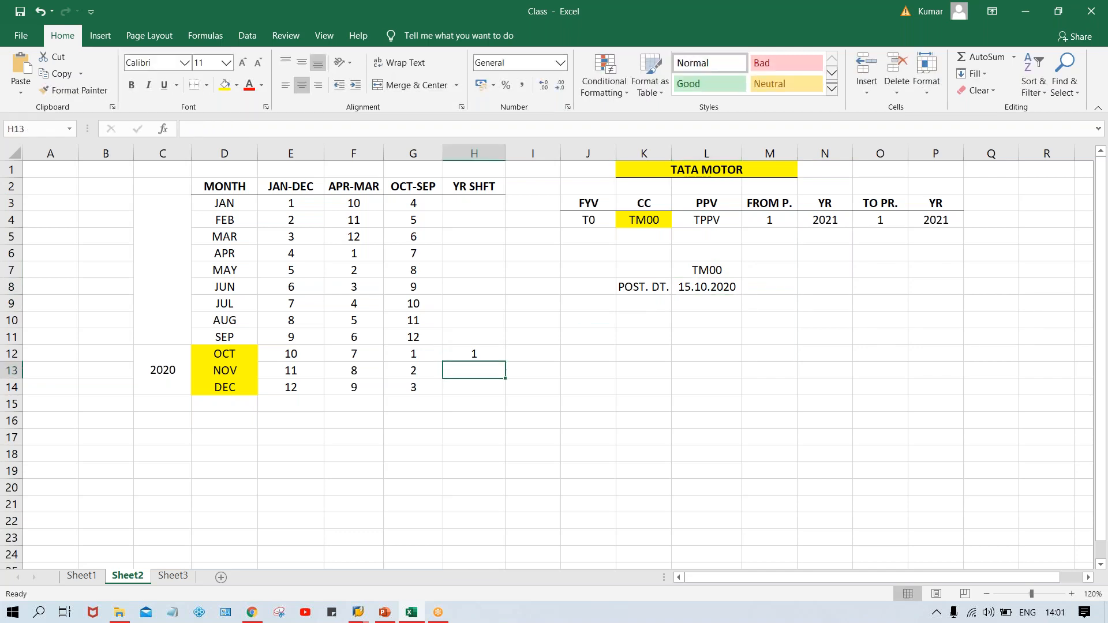
{"action": "left_click", "coordinate": [475, 353]}
{"action": "type", "text": "'+"}
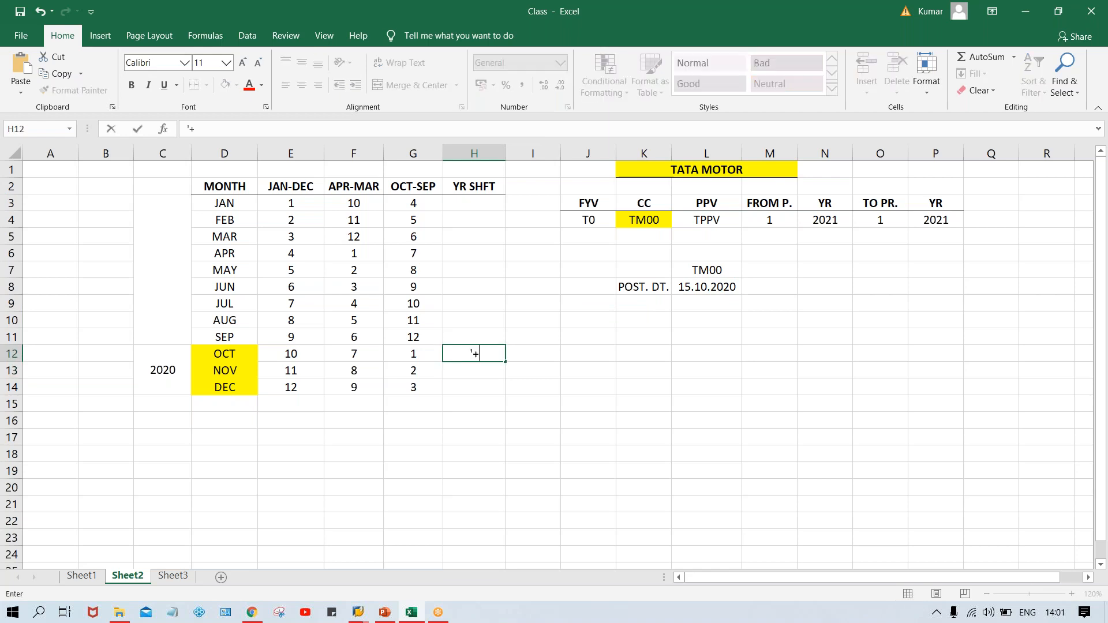
{"action": "type", "text": "1"}
{"action": "key", "text": "Return"}
{"action": "left_click_drag", "start_coordinate": [473, 353], "coordinate": [464, 386]}
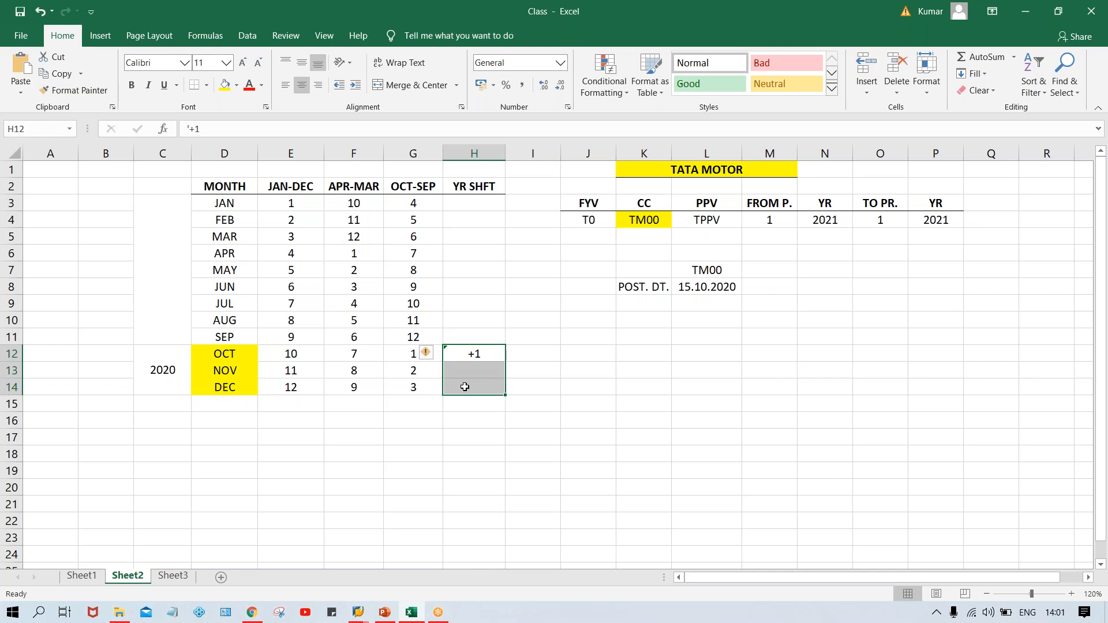
{"action": "key", "text": "ctrl+d"}
Enter 0 as the year shift for JAN and fill it down through SEP.
{"action": "left_click", "coordinate": [478, 206]}
{"action": "type", "text": "0"}
{"action": "key", "text": "Return"}
{"action": "left_click_drag", "start_coordinate": [479, 205], "coordinate": [476, 339]}
{"action": "key", "text": "ctrl+d"}
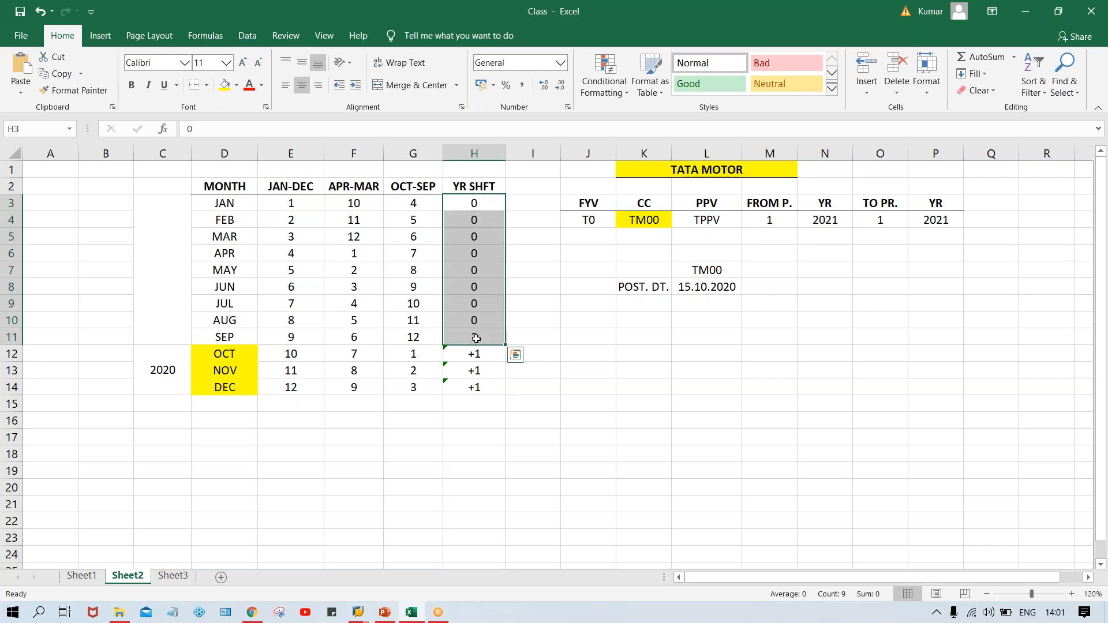
Compare the OCT row's period and year shift with the posting date and period/year parameters.
{"action": "left_click", "coordinate": [627, 339]}
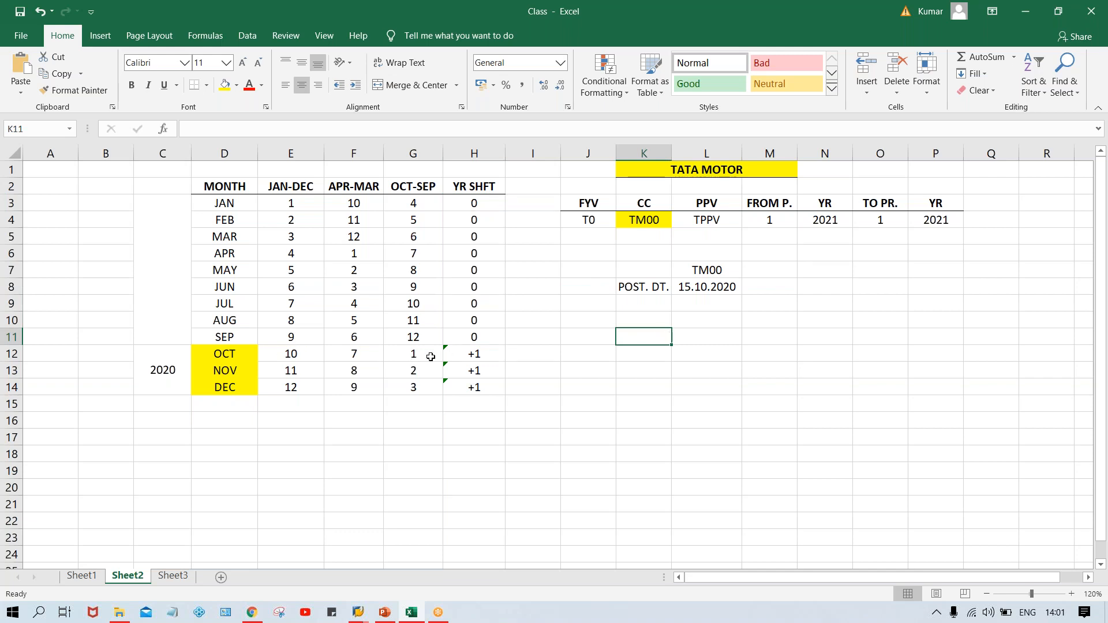
{"action": "left_click", "coordinate": [705, 287]}
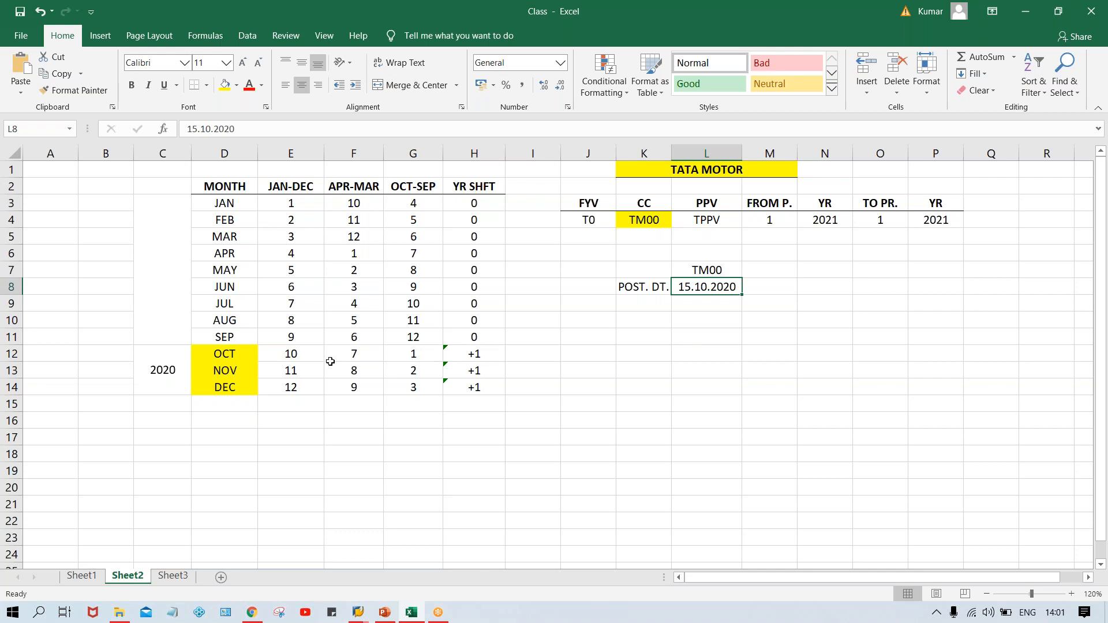
{"action": "left_click", "coordinate": [242, 362]}
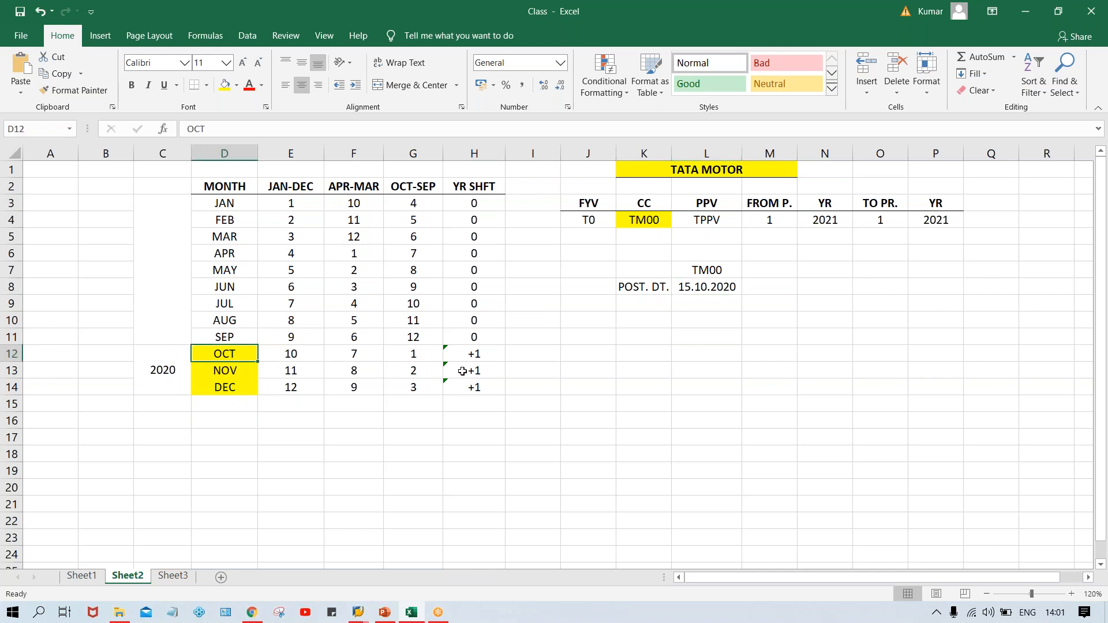
{"action": "left_click", "coordinate": [414, 357]}
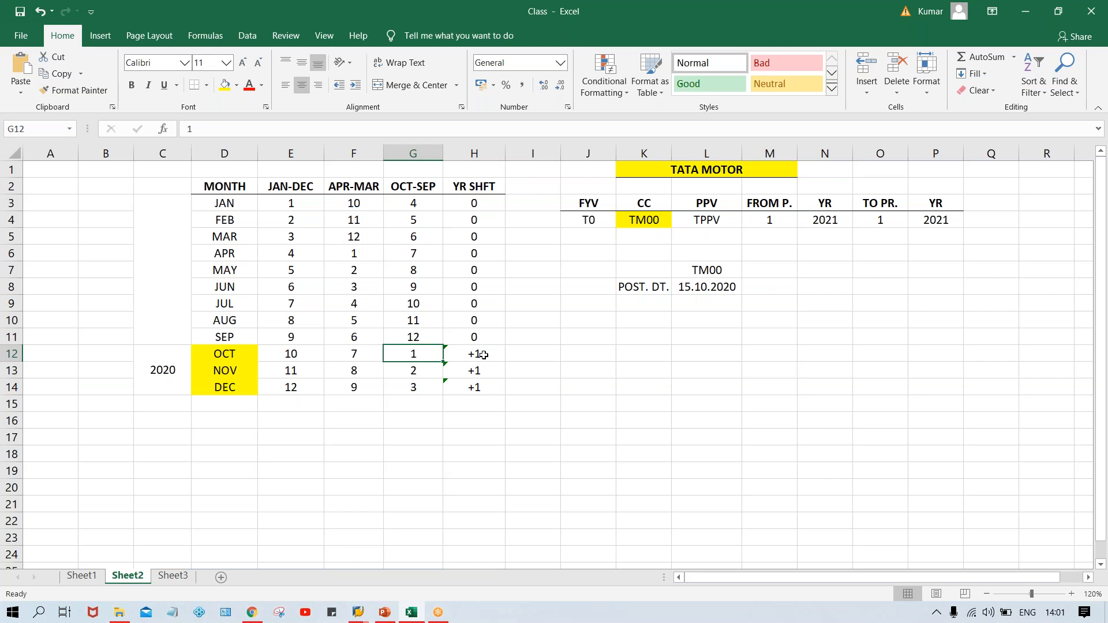
{"action": "left_click", "coordinate": [728, 289]}
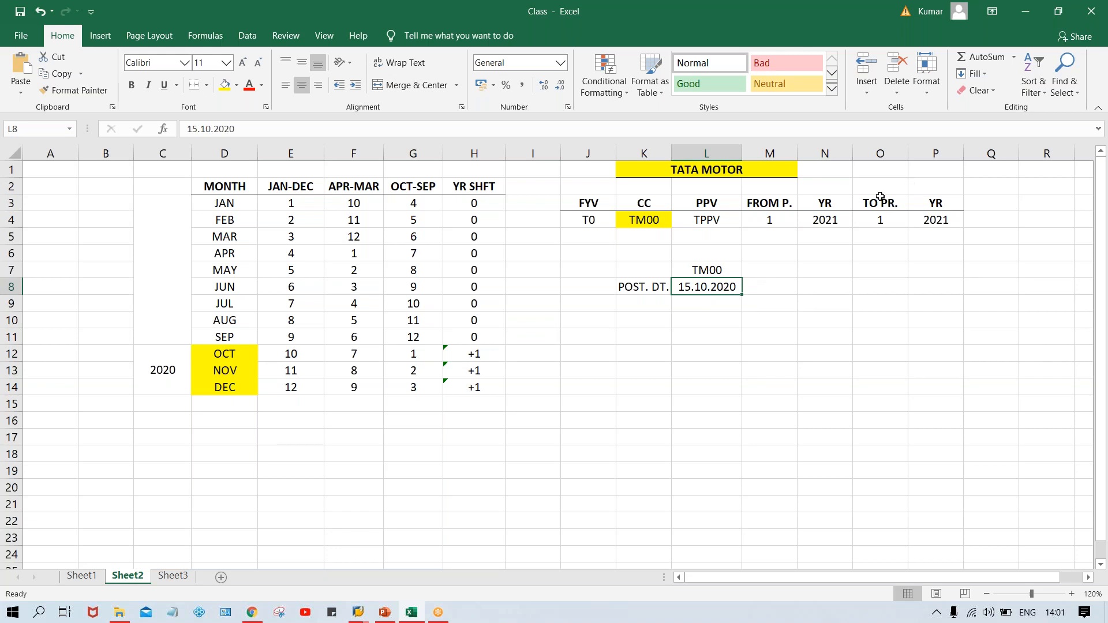
{"action": "left_click", "coordinate": [837, 219]}
{"action": "left_click", "coordinate": [935, 222]}
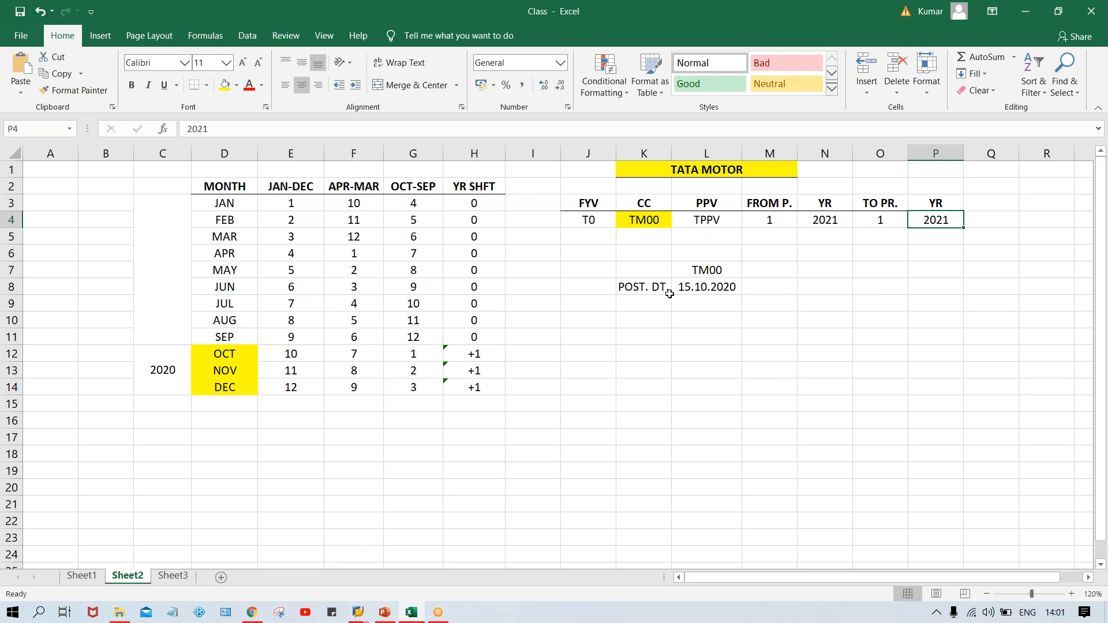
Change the posting date to 15.01.2021.
{"action": "double_click", "coordinate": [738, 287]}
{"action": "key", "text": "BackSpace"}
{"action": "type", "text": "1"}
{"action": "key", "text": "Return"}
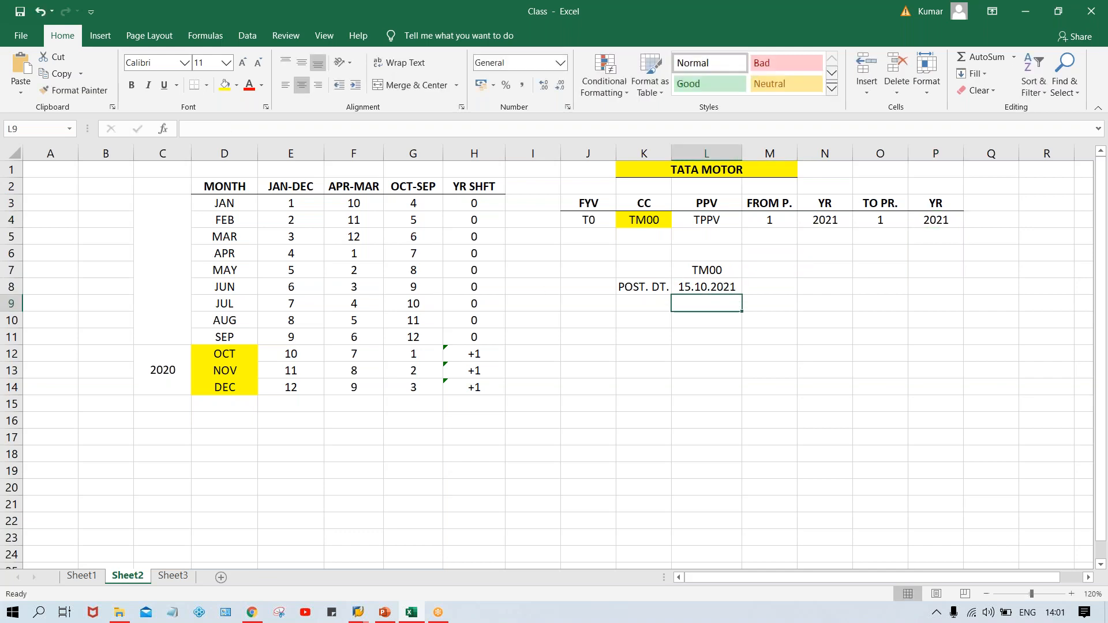
{"action": "left_click", "coordinate": [705, 285]}
{"action": "double_click", "coordinate": [706, 285]}
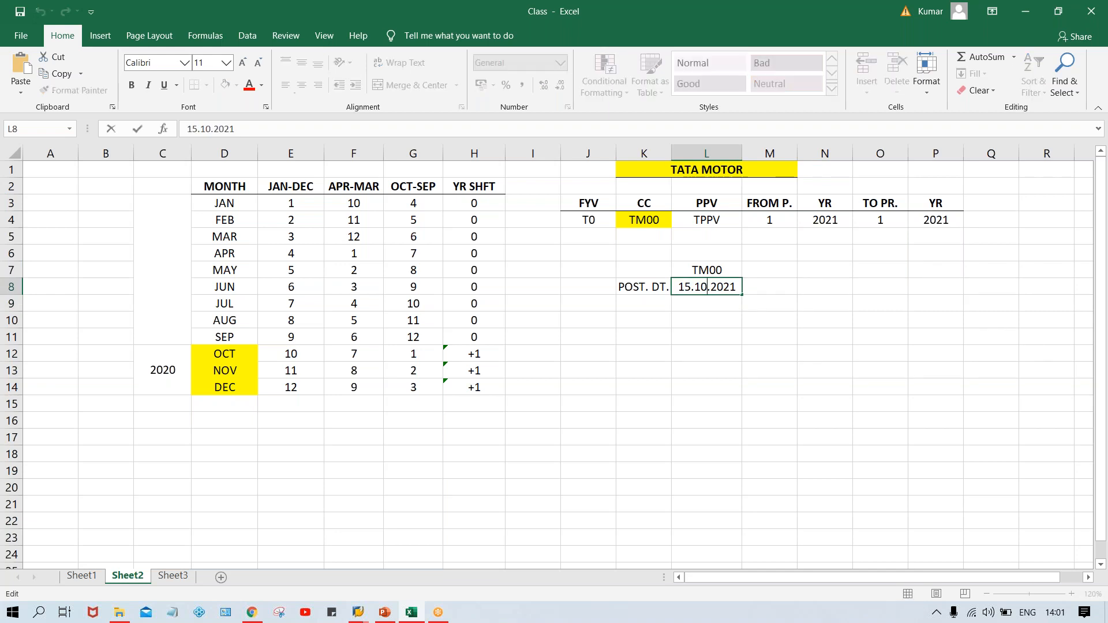
{"action": "key", "text": "BackSpace"}
{"action": "key", "text": "BackSpace"}
{"action": "type", "text": "01"}
{"action": "key", "text": "Return"}
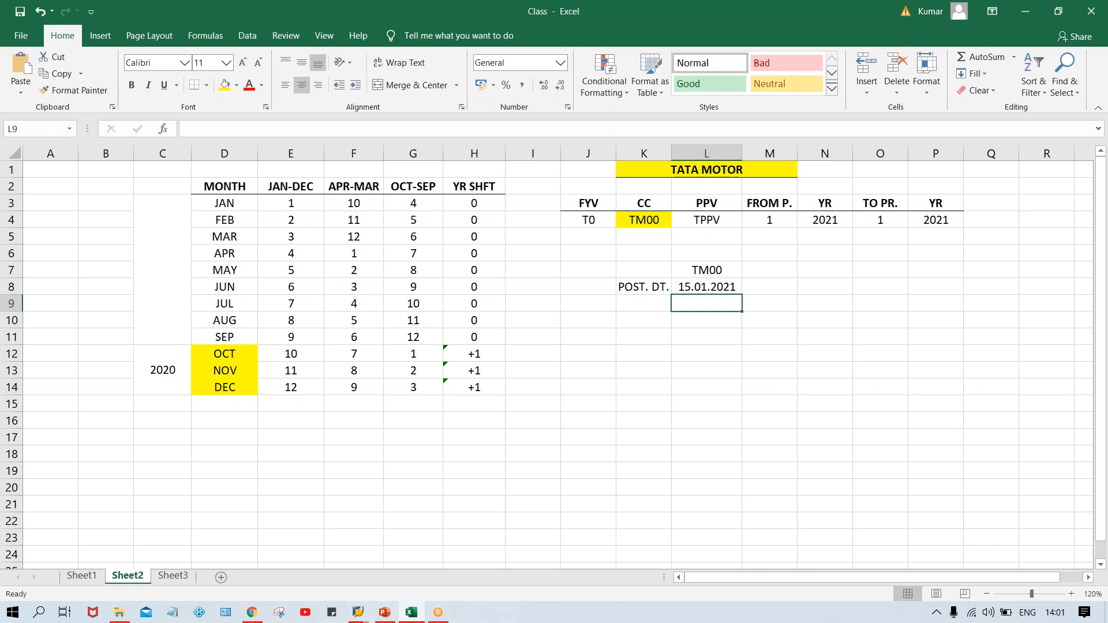
{"action": "left_click", "coordinate": [699, 287]}
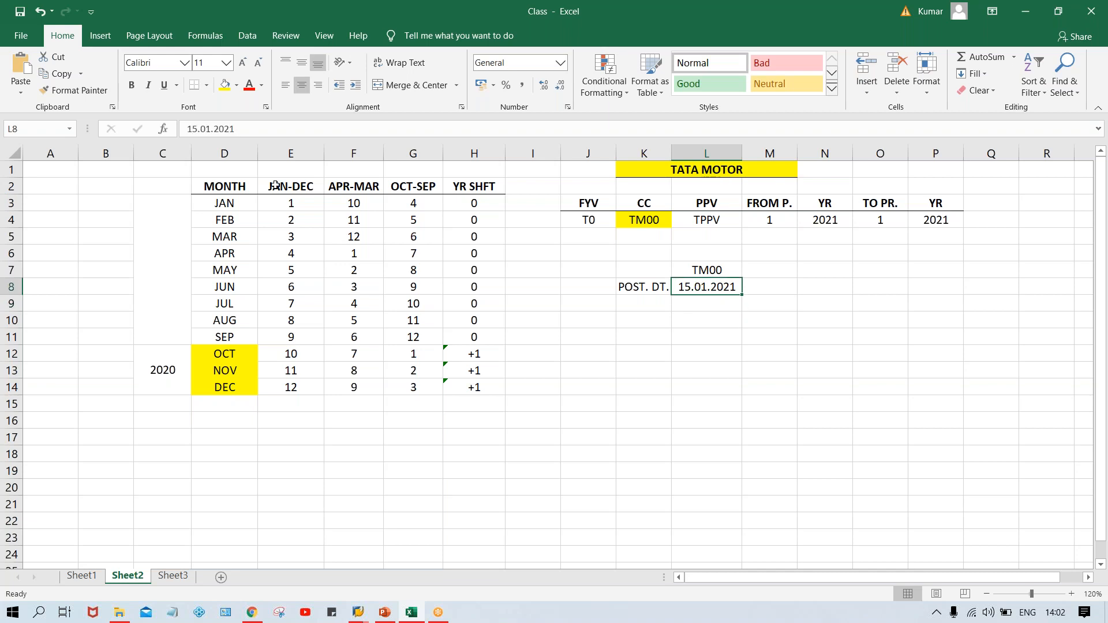
Set both the from period and the to period to 4, matching JAN in the OCT-SEP variant.
{"action": "left_click", "coordinate": [234, 206]}
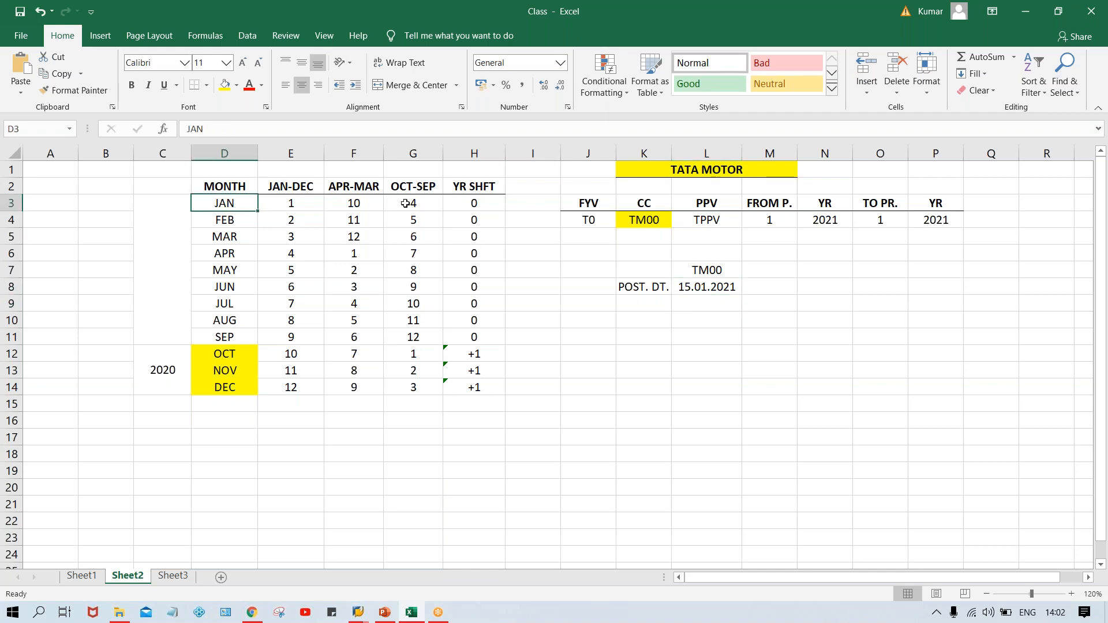
{"action": "left_click", "coordinate": [406, 203]}
{"action": "left_click", "coordinate": [769, 220]}
{"action": "type", "text": "4"}
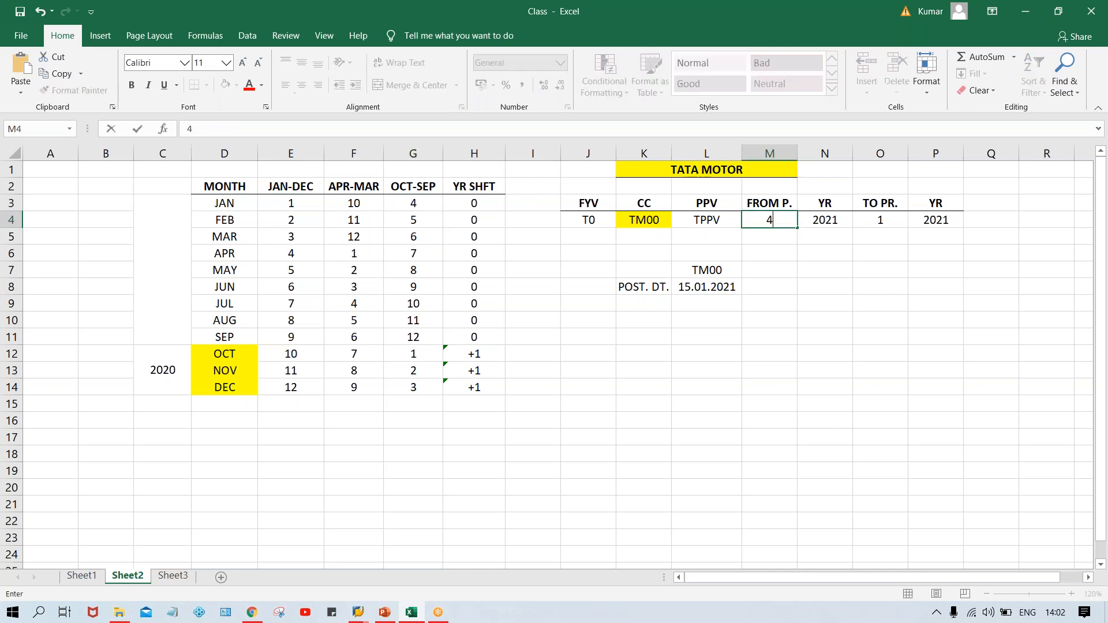
{"action": "left_click", "coordinate": [867, 219]}
{"action": "type", "text": "4"}
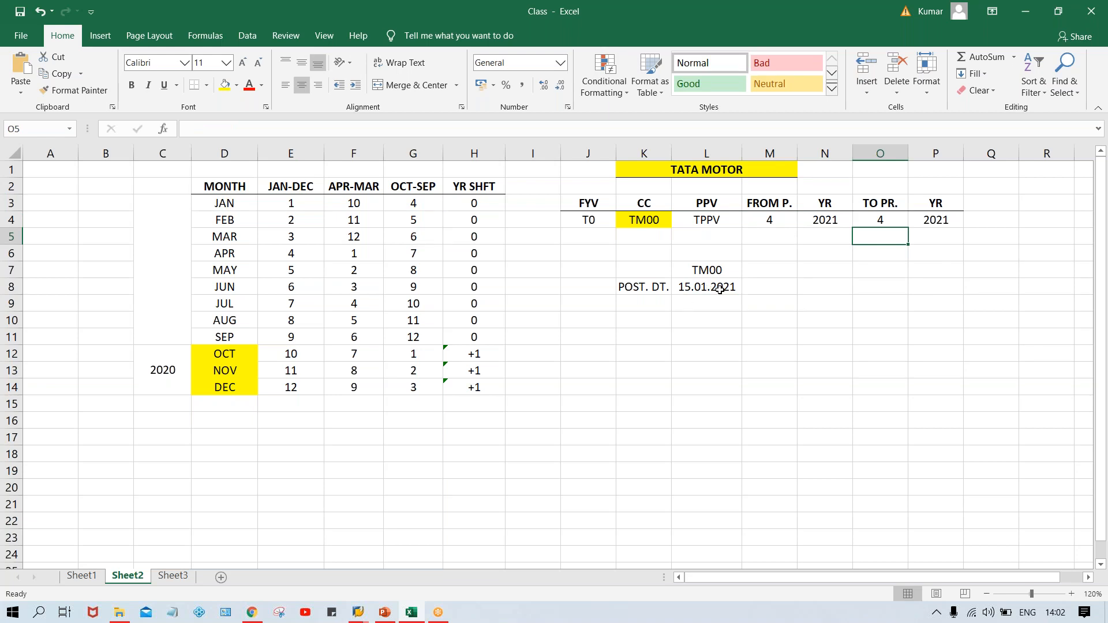
Compare the posting date and JAN's year shift with the from and to year parameters.
{"action": "left_click", "coordinate": [719, 288]}
{"action": "left_click", "coordinate": [466, 207]}
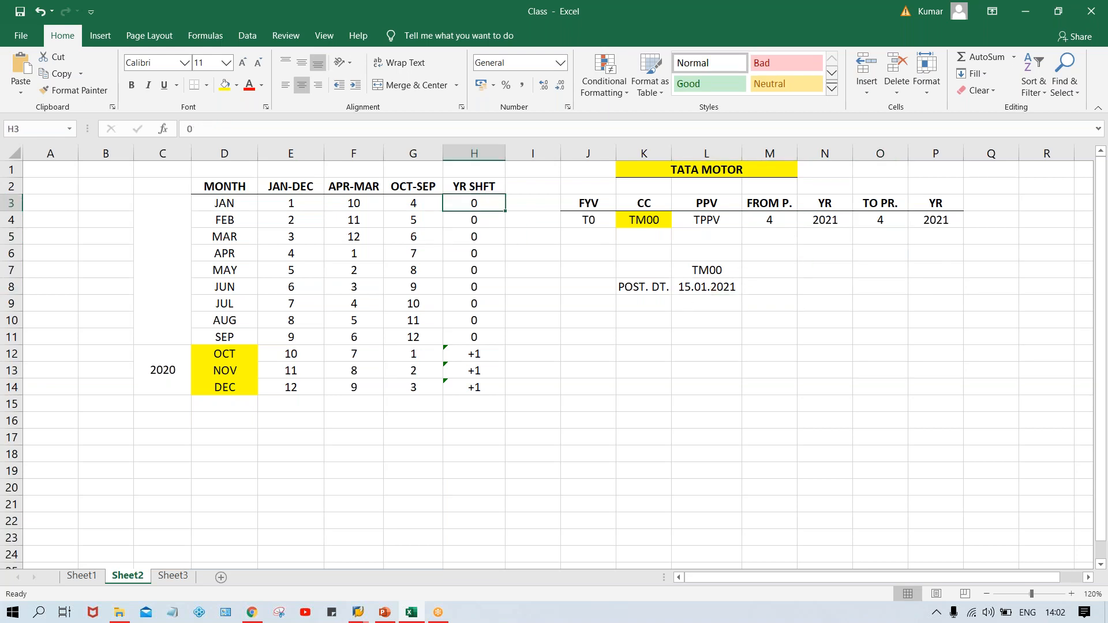
{"action": "left_click", "coordinate": [819, 220]}
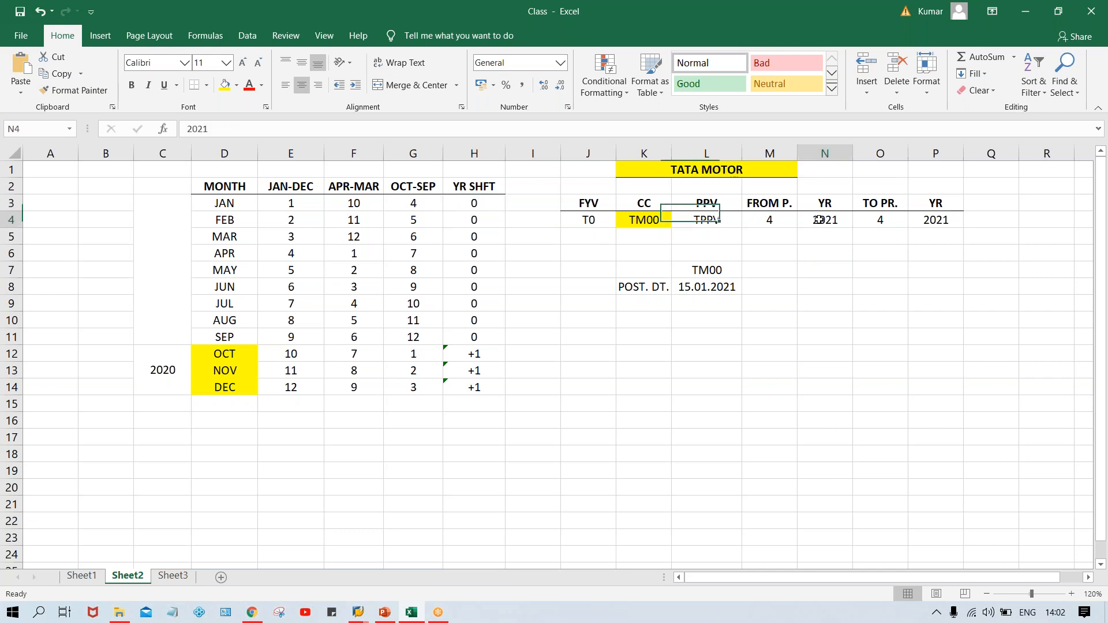
{"action": "left_click", "coordinate": [935, 222]}
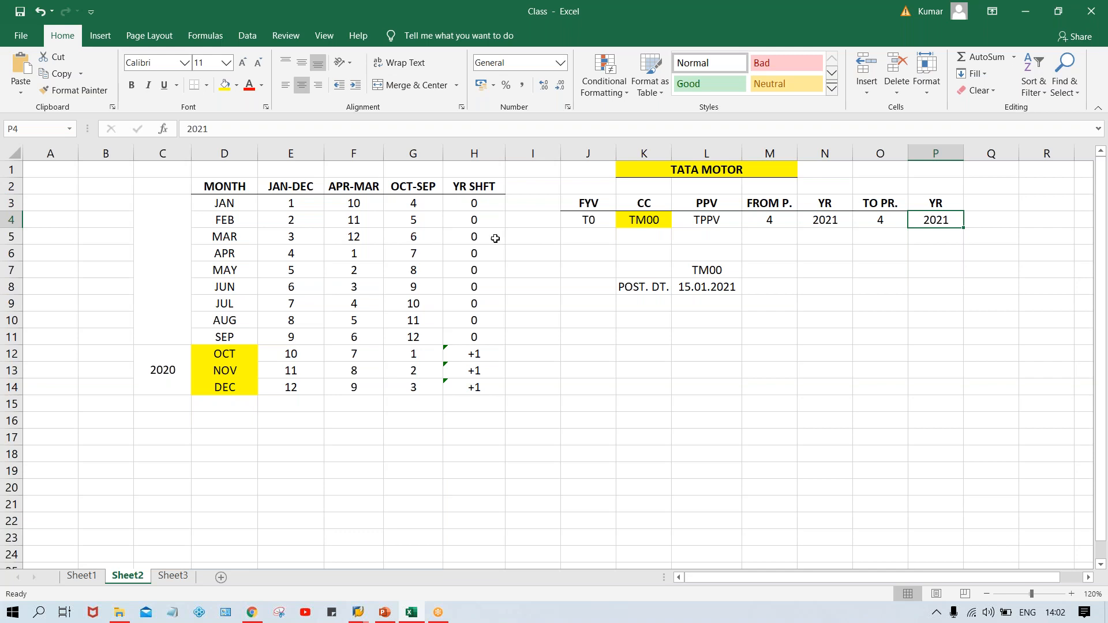
Examine the month list and the OCT, NOV and DEC rows against their year shift values.
{"action": "left_click", "coordinate": [471, 200]}
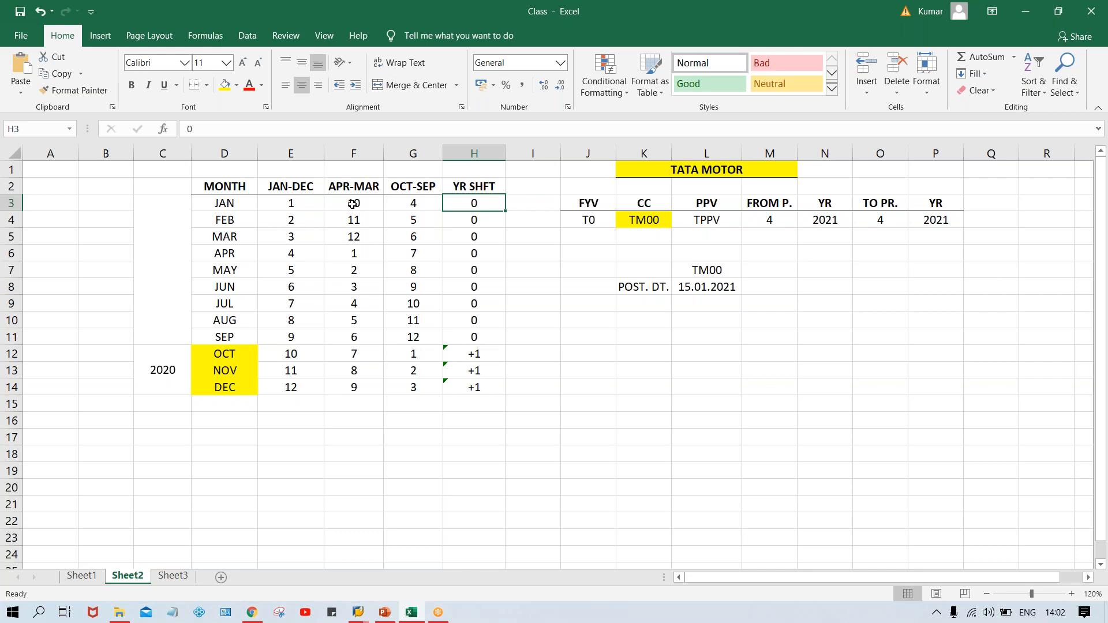
{"action": "left_click", "coordinate": [248, 209]}
{"action": "left_click", "coordinate": [242, 238]}
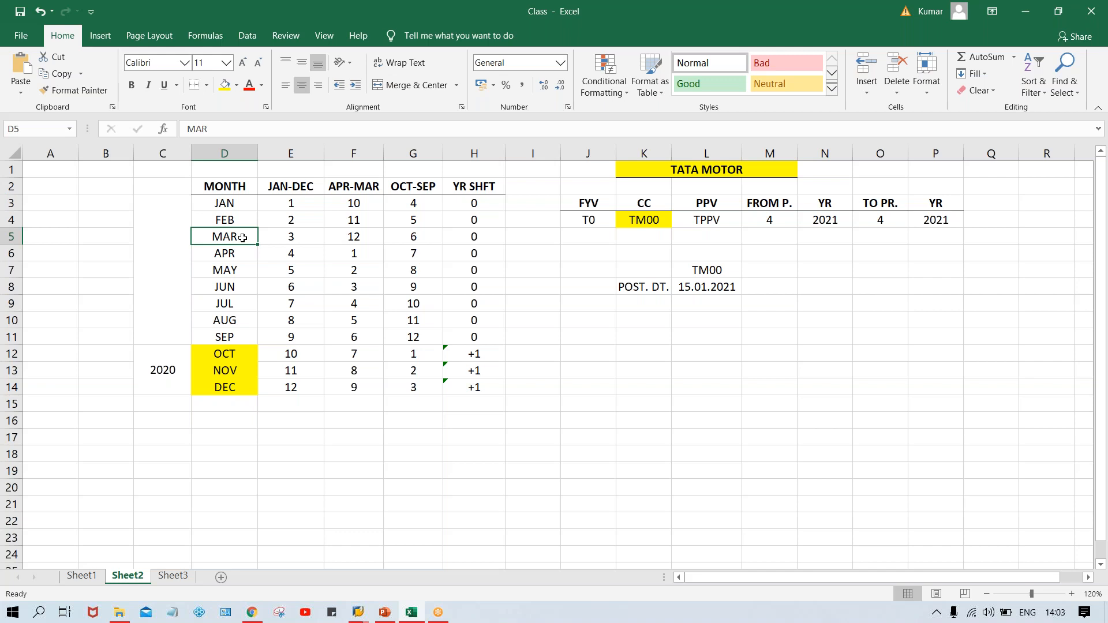
{"action": "left_click", "coordinate": [220, 353]}
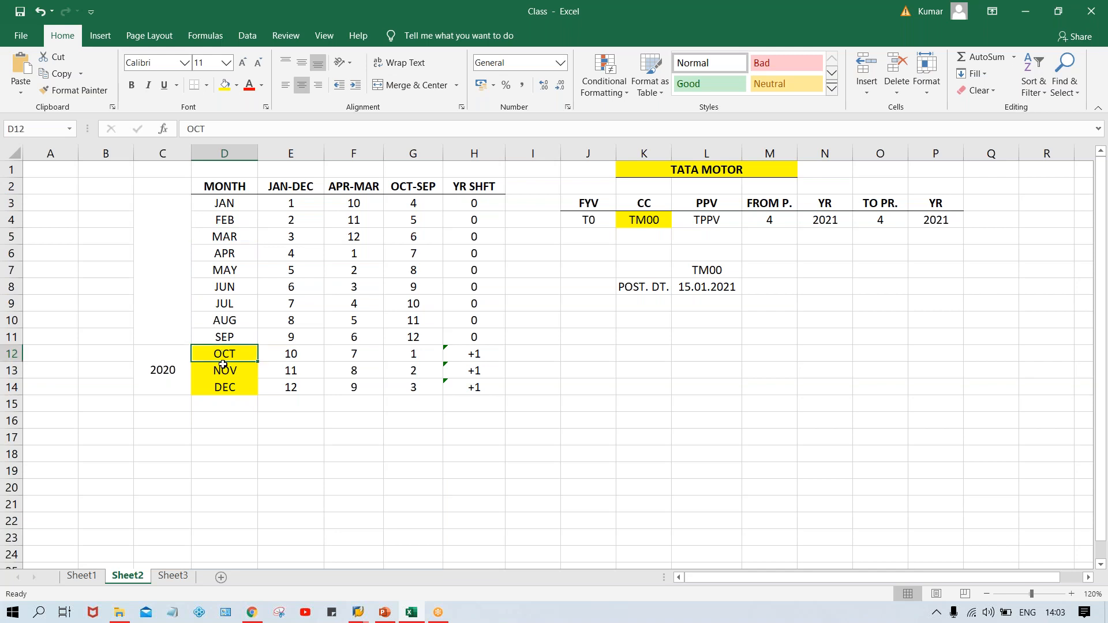
{"action": "left_click", "coordinate": [224, 368]}
{"action": "left_click", "coordinate": [231, 386]}
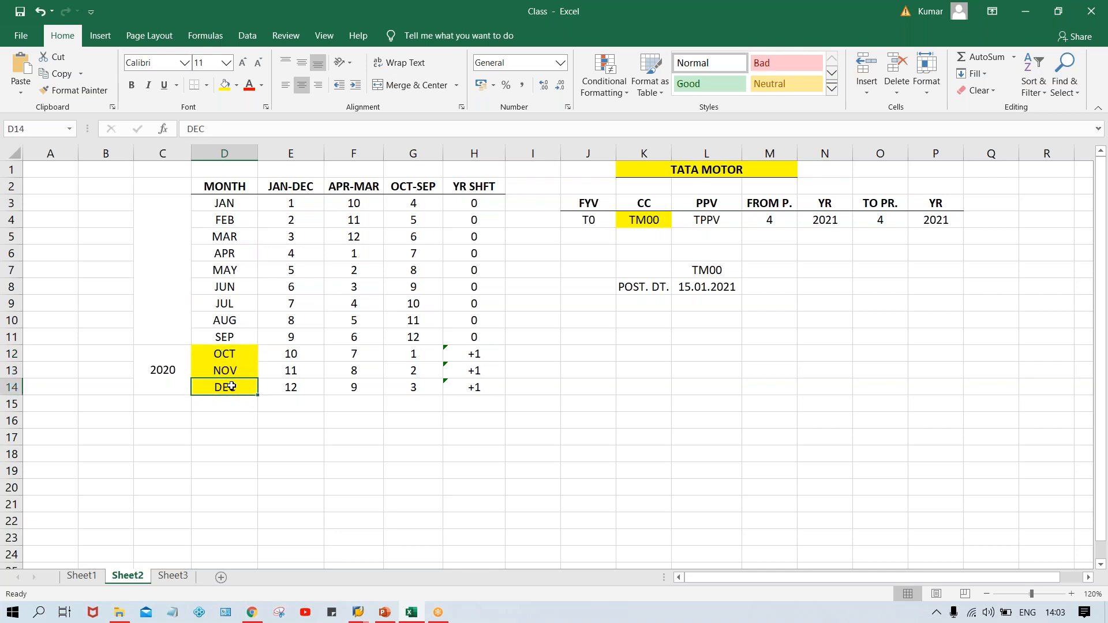
{"action": "left_click", "coordinate": [231, 354]}
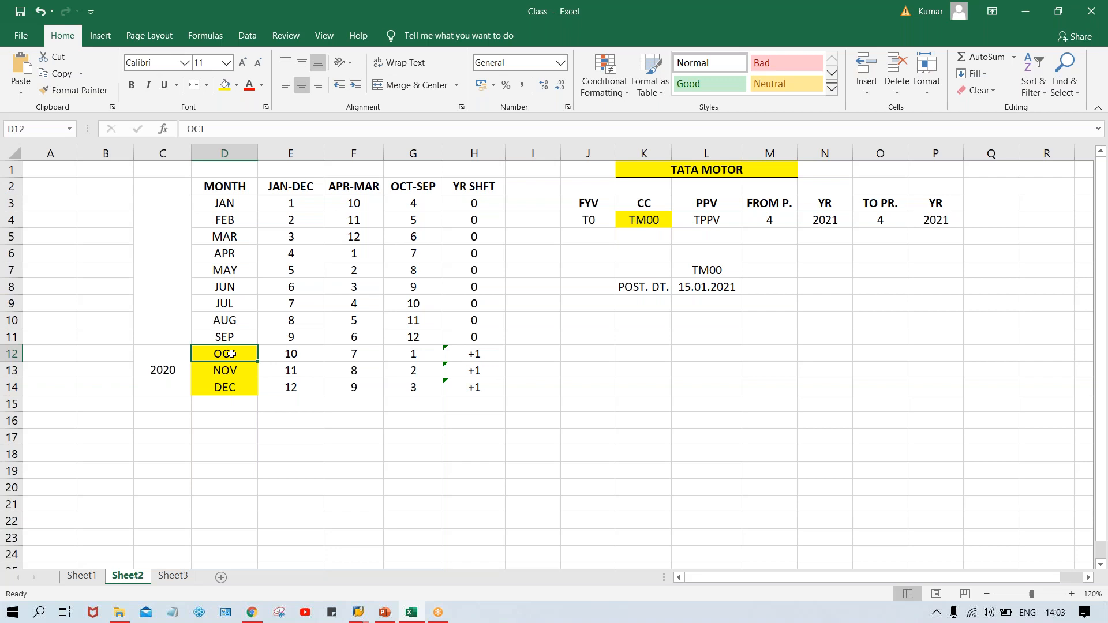
{"action": "left_click_drag", "start_coordinate": [225, 203], "coordinate": [241, 388]}
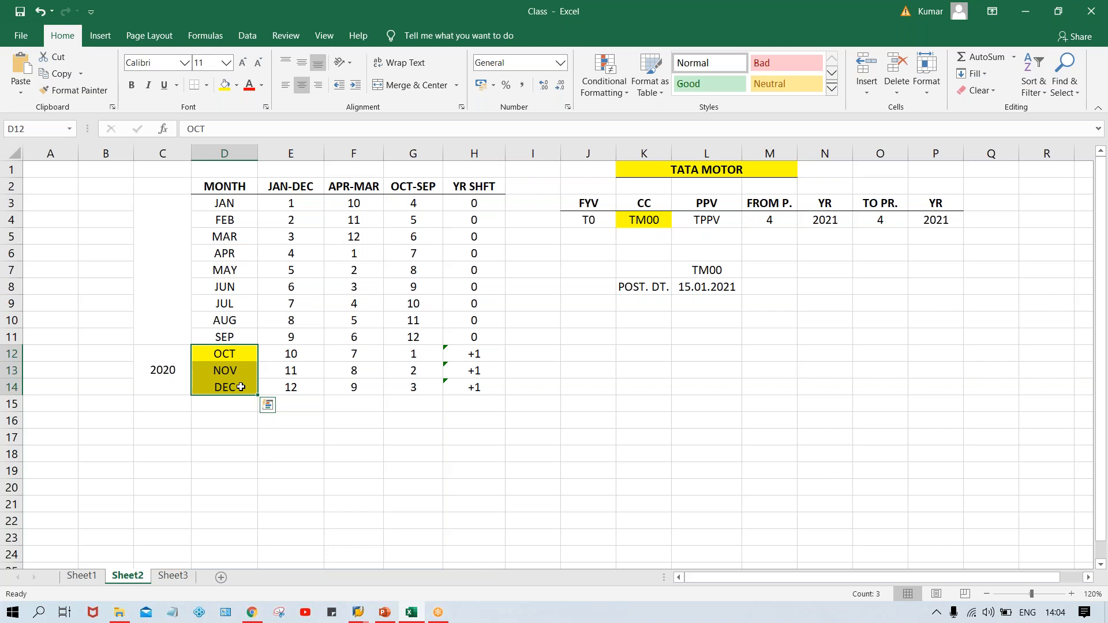
{"action": "left_click", "coordinate": [588, 333]}
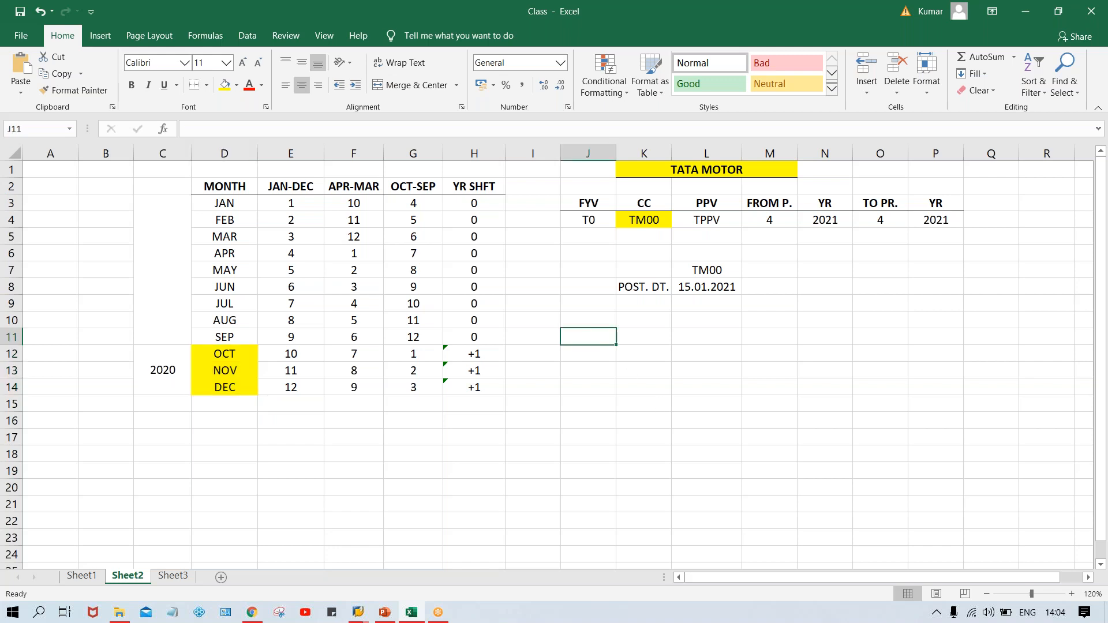